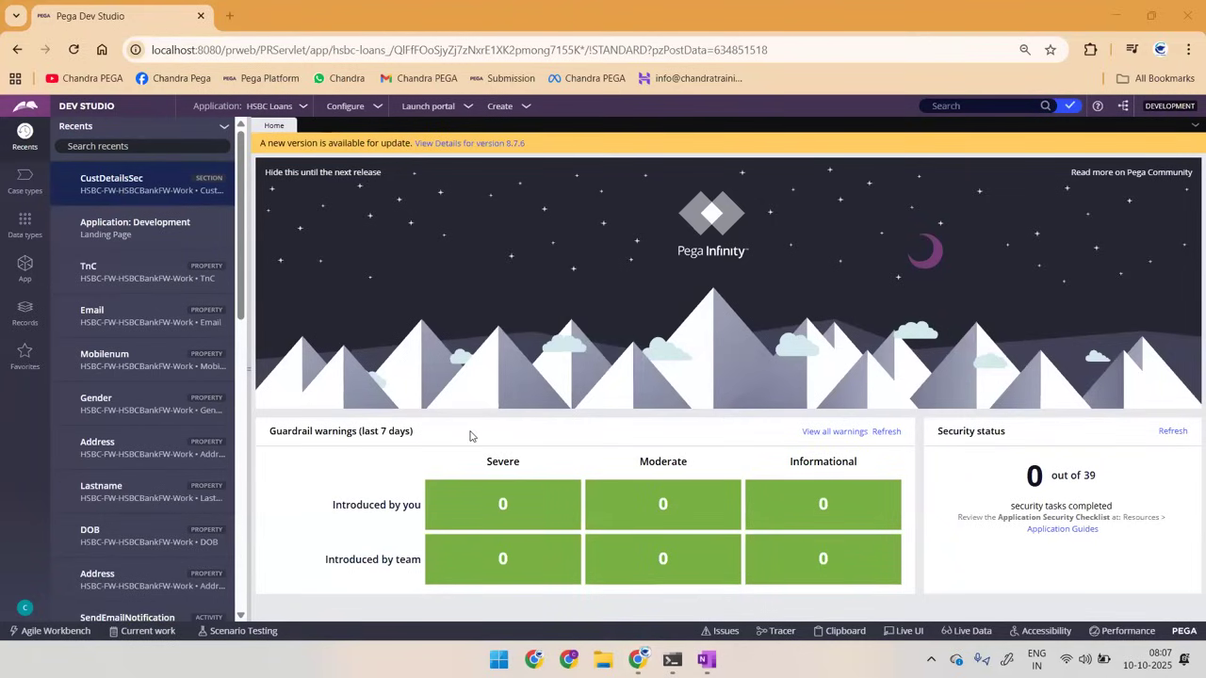
Step: In OneNote, sketch a circled "FA" with an arrow down to a circled "flow" and an arrow pointing right from it
key("alt+Tab")
key("Tab")
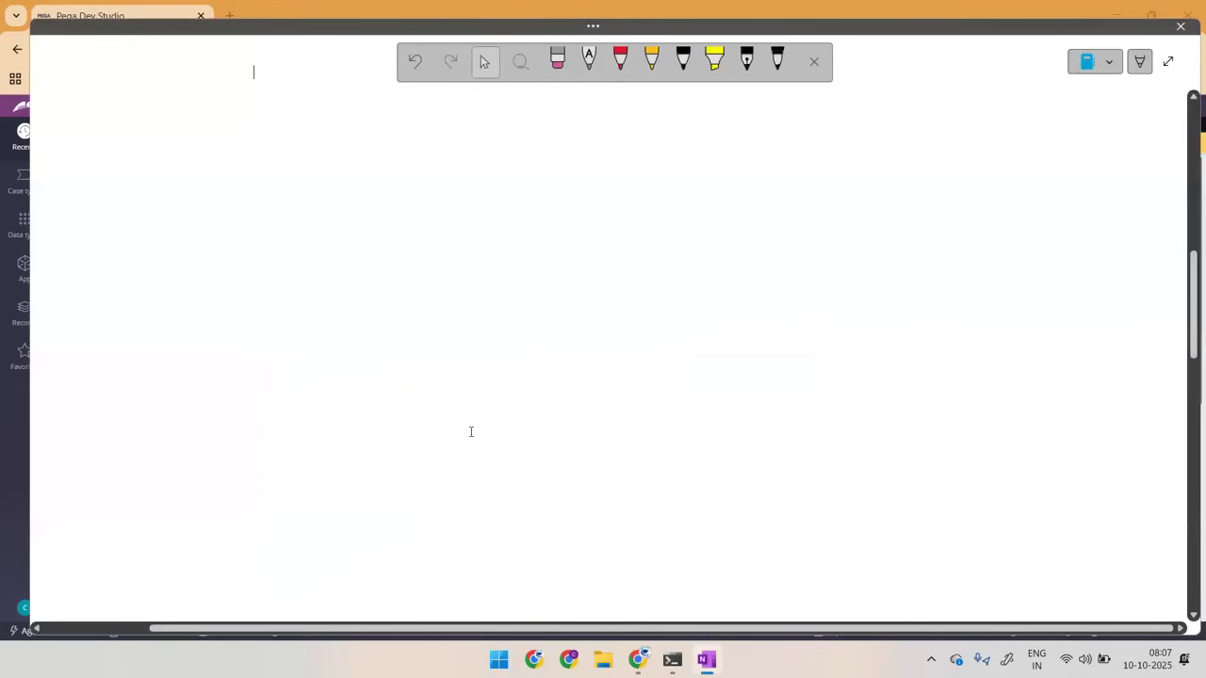
left_click_drag(221, 123, 215, 134)
mouse_move(217, 120)
left_mouse_down()
mouse_move(243, 126)
mouse_move(254, 108)
left_mouse_up()
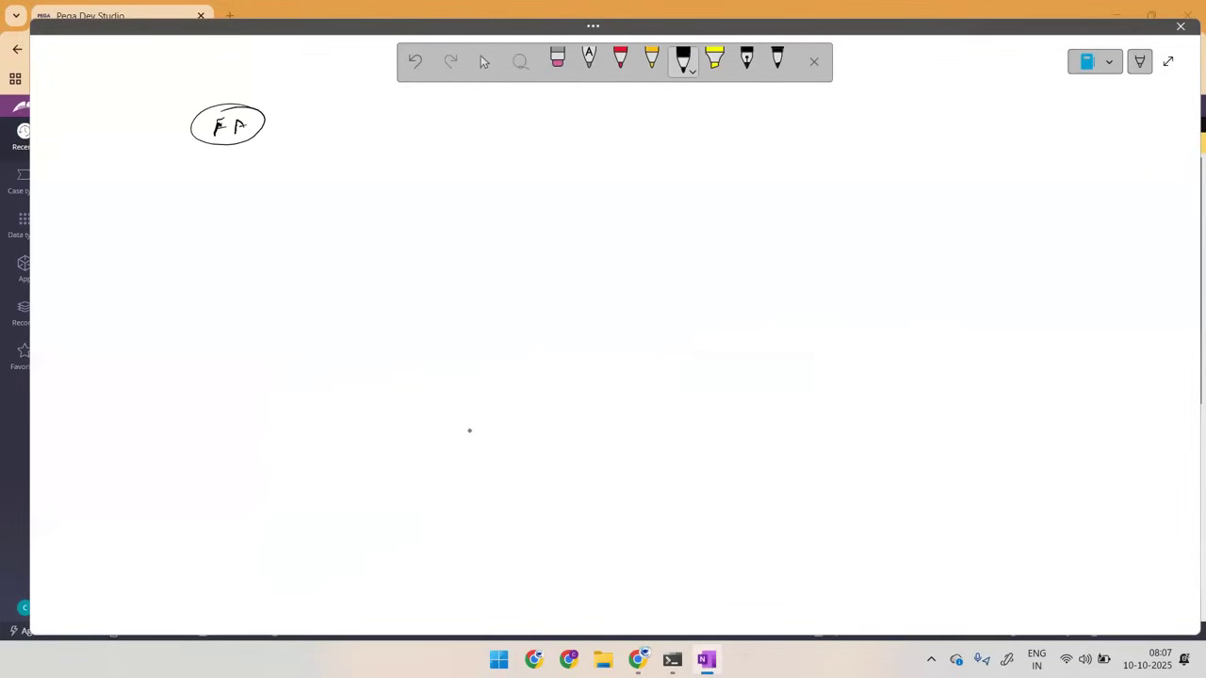
left_click_drag(227, 148, 203, 219)
mouse_move(216, 191)
left_mouse_down()
mouse_move(209, 207)
mouse_move(235, 202)
mouse_move(234, 212)
left_mouse_up()
left_click_drag(213, 189, 347, 206)
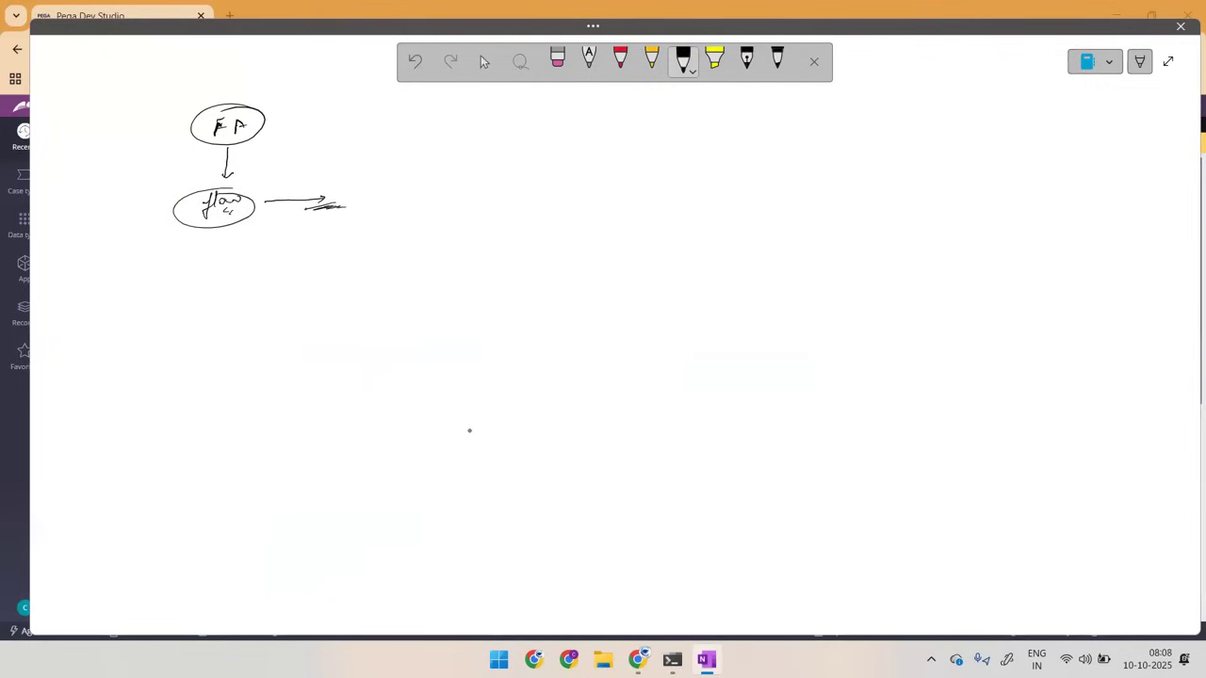
Step: Sketch a circled "1234" to the right of the flow drawing and a rectangle labelled "DB" beside it
left_click_drag(565, 178, 589, 189)
mouse_move(594, 182)
left_mouse_down()
mouse_move(624, 183)
mouse_move(617, 198)
left_mouse_up()
mouse_move(602, 174)
left_mouse_down()
mouse_move(641, 187)
mouse_move(601, 173)
left_mouse_up()
mouse_move(741, 187)
left_mouse_down()
mouse_move(843, 187)
mouse_move(944, 272)
mouse_move(735, 263)
mouse_move(754, 185)
mouse_move(824, 167)
mouse_move(816, 175)
left_mouse_up()
left_click_drag(799, 179, 826, 175)
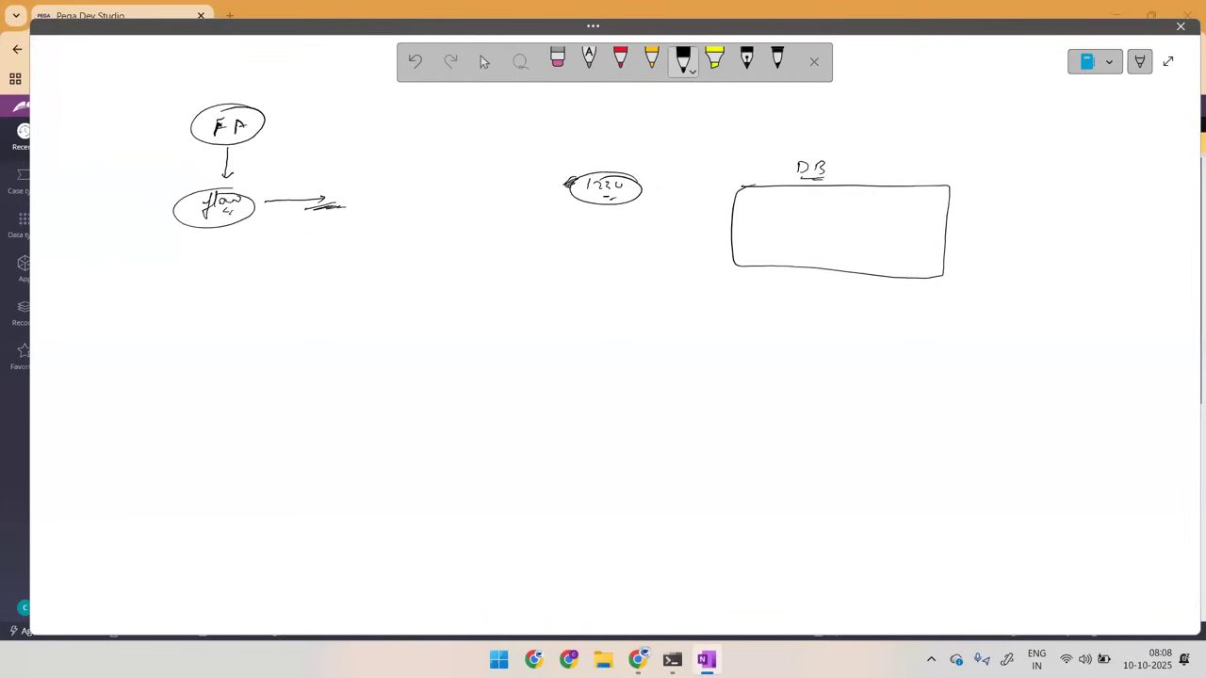
Step: Switch to Chrome, open Google Docs in a new tab and create a blank document
mouse_move(242, 59)
left_mouse_down()
mouse_move(240, 86)
mouse_move(255, 96)
left_mouse_up()
left_click(307, 13)
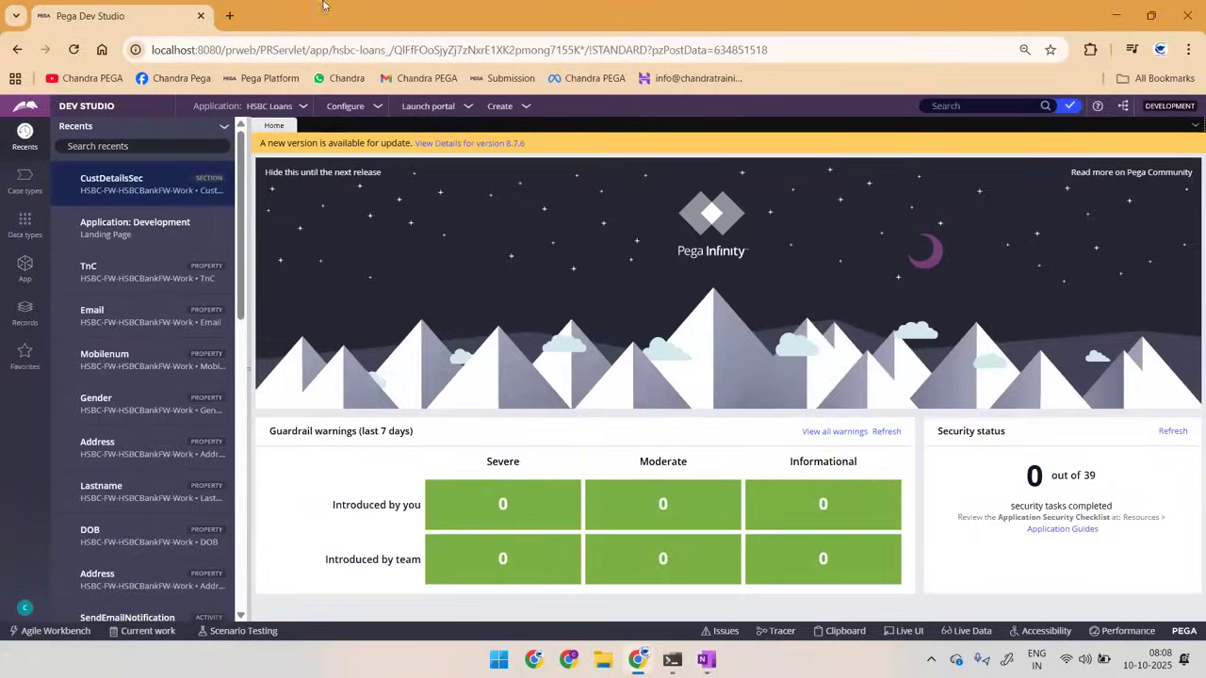
left_click(229, 16)
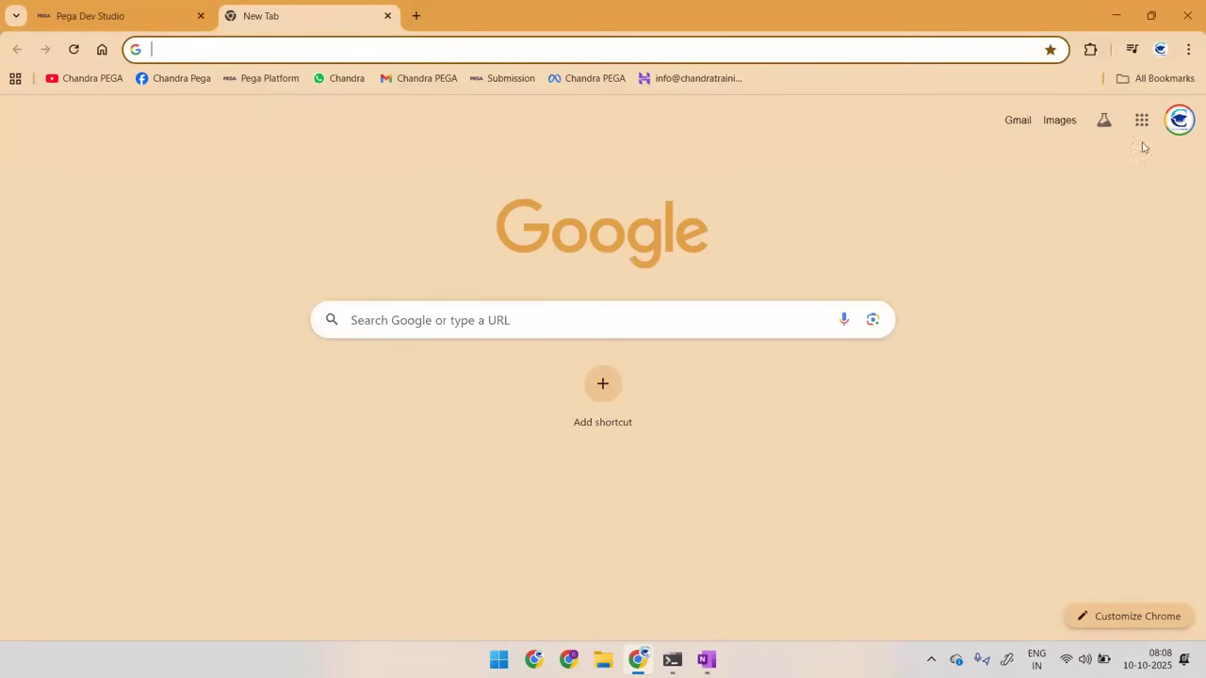
left_click(1139, 121)
scroll(1160, 290, "down", 3)
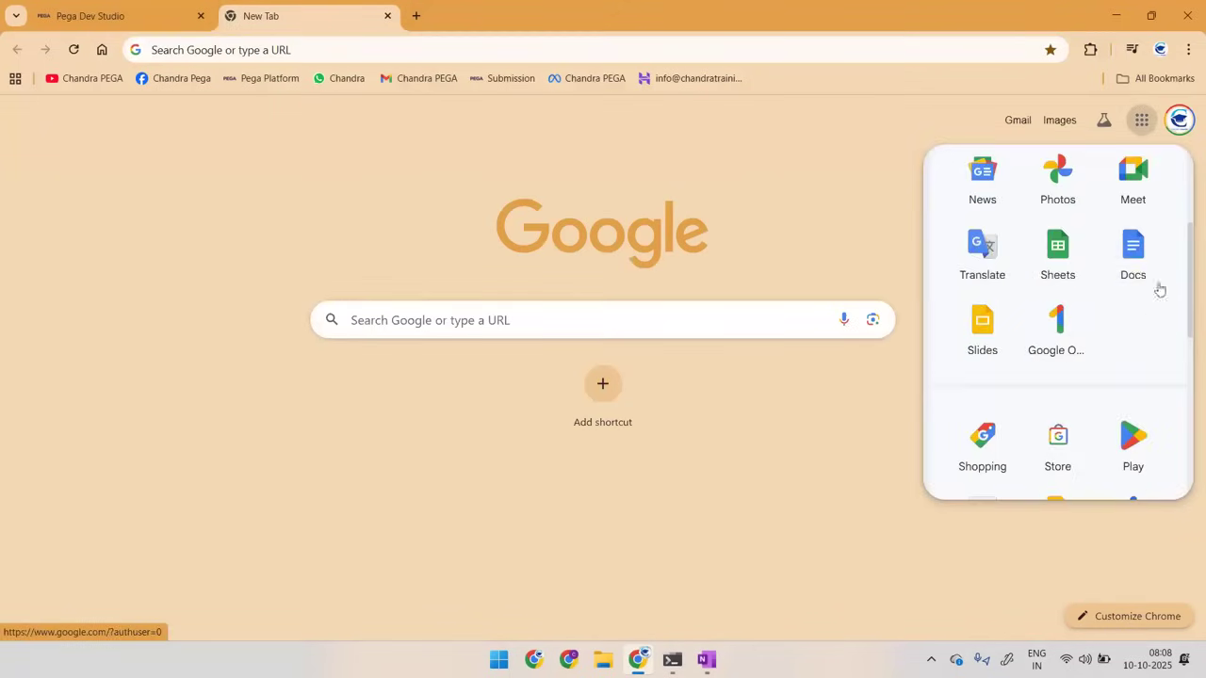
left_click(1130, 262)
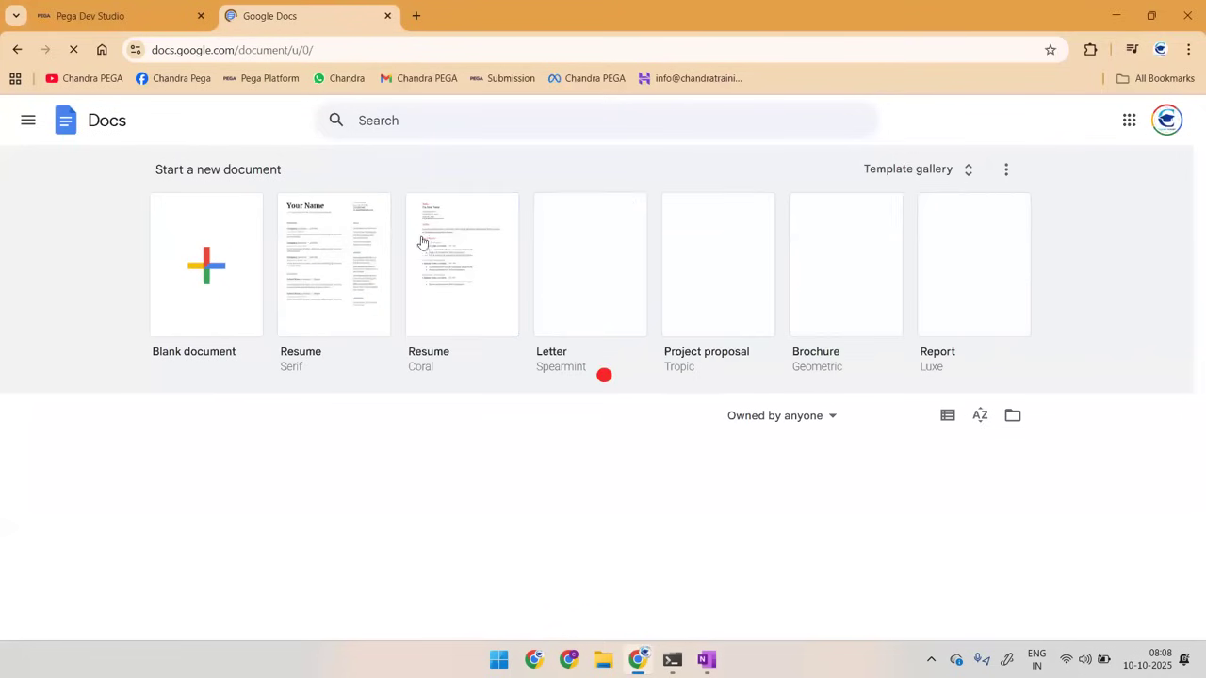
left_click(191, 264)
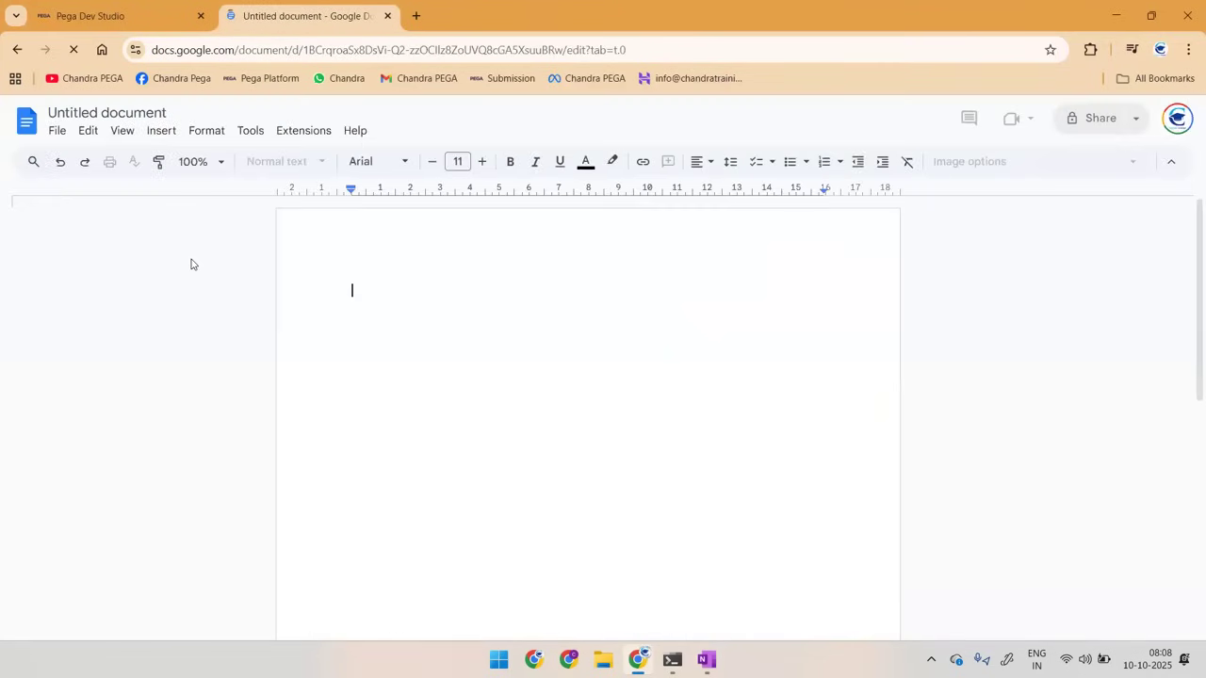
Step: Rename the document as "B158-8AM-WOrking with FA and Flow rule"
left_click(122, 113)
type("B158-8AM-")
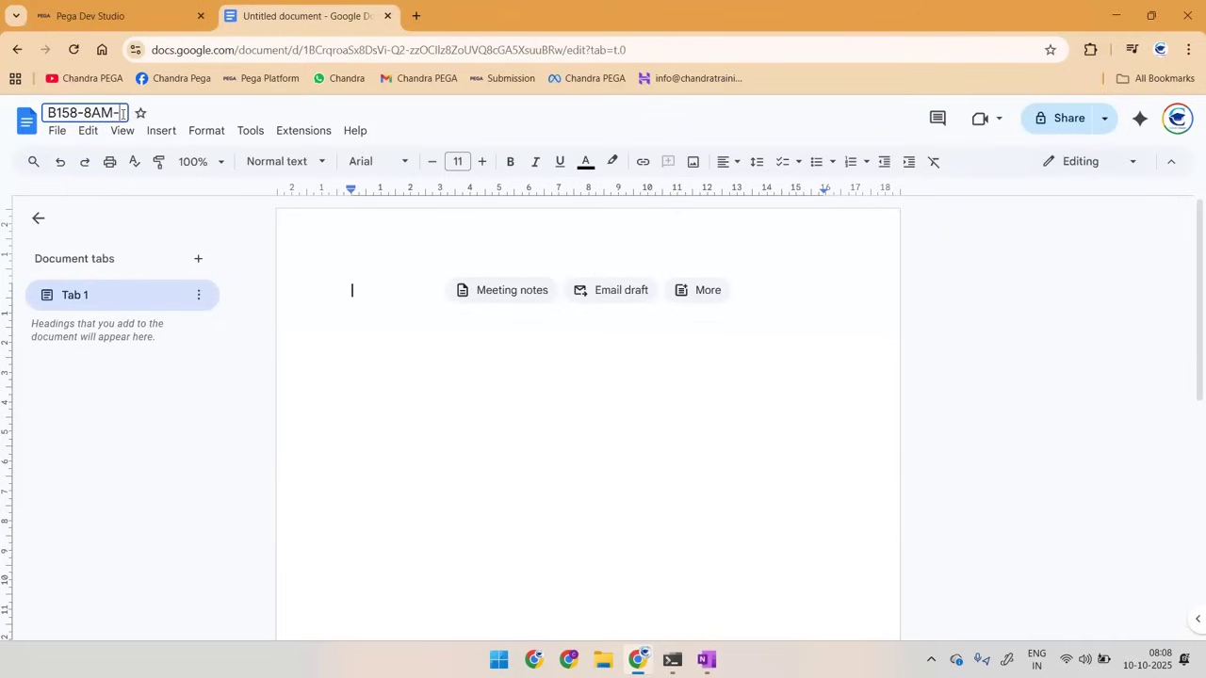
type("WOrking wi")
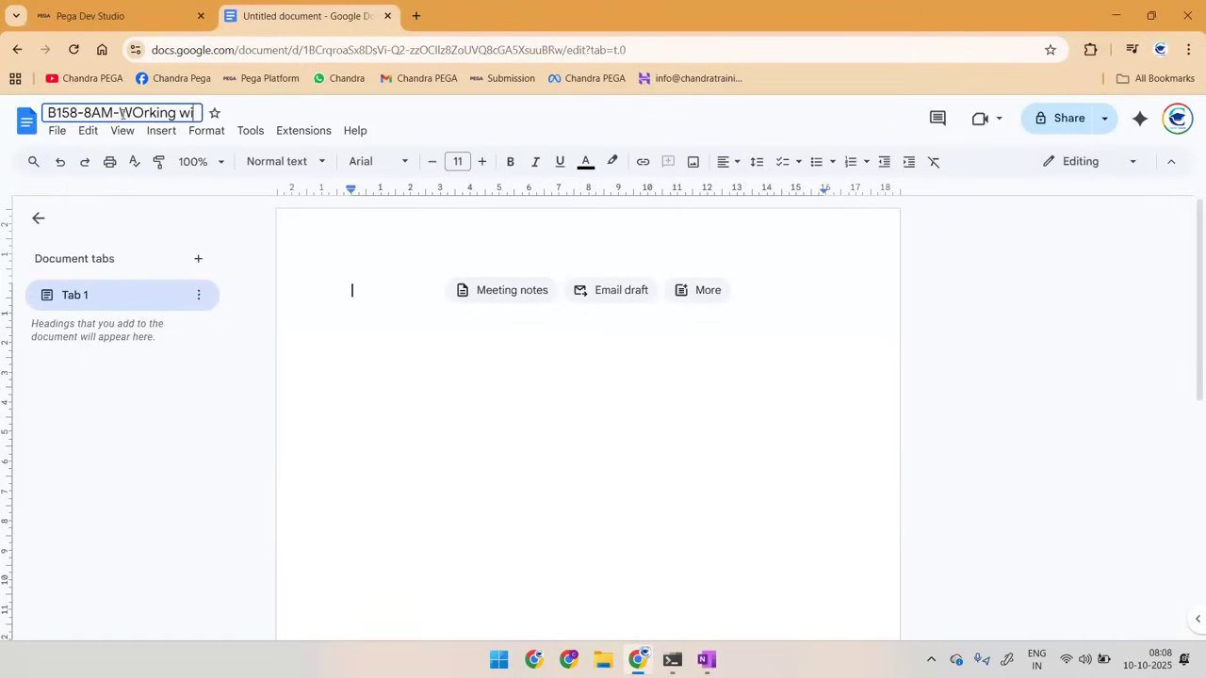
type("th FA and FLow ru")
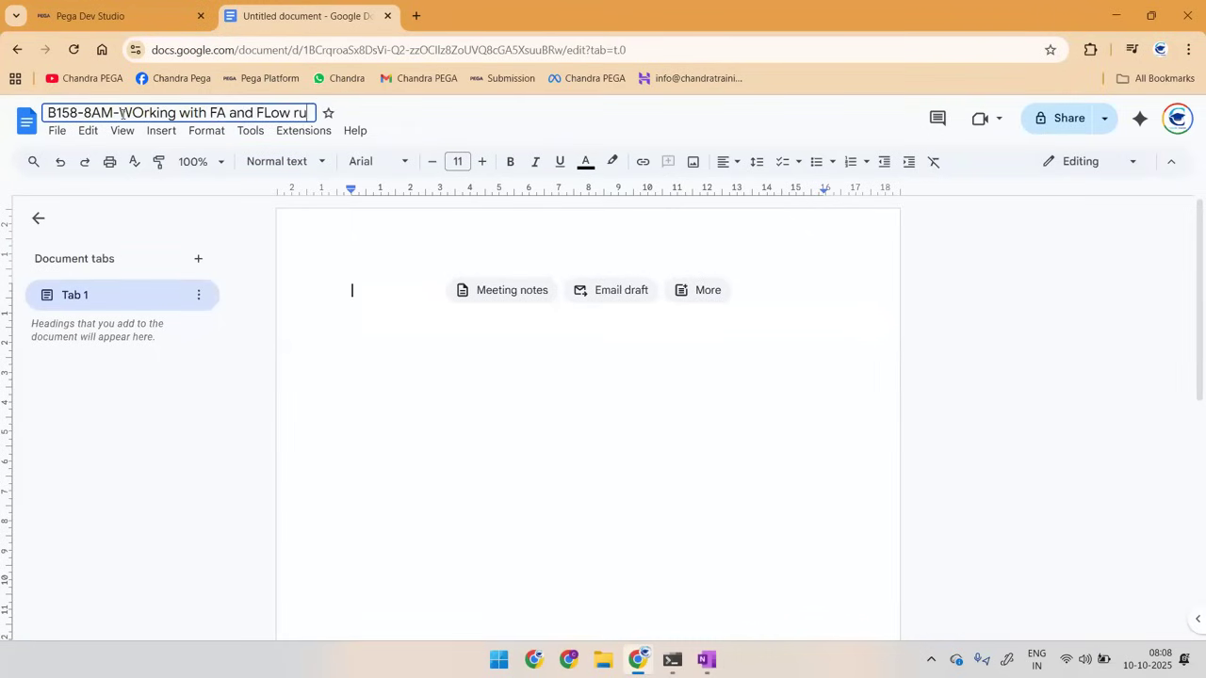
key("BackSpace")
key("BackSpace")
key("BackSpace")
key("BackSpace")
key("BackSpace")
key("BackSpace")
type("low rule")
left_click(366, 349)
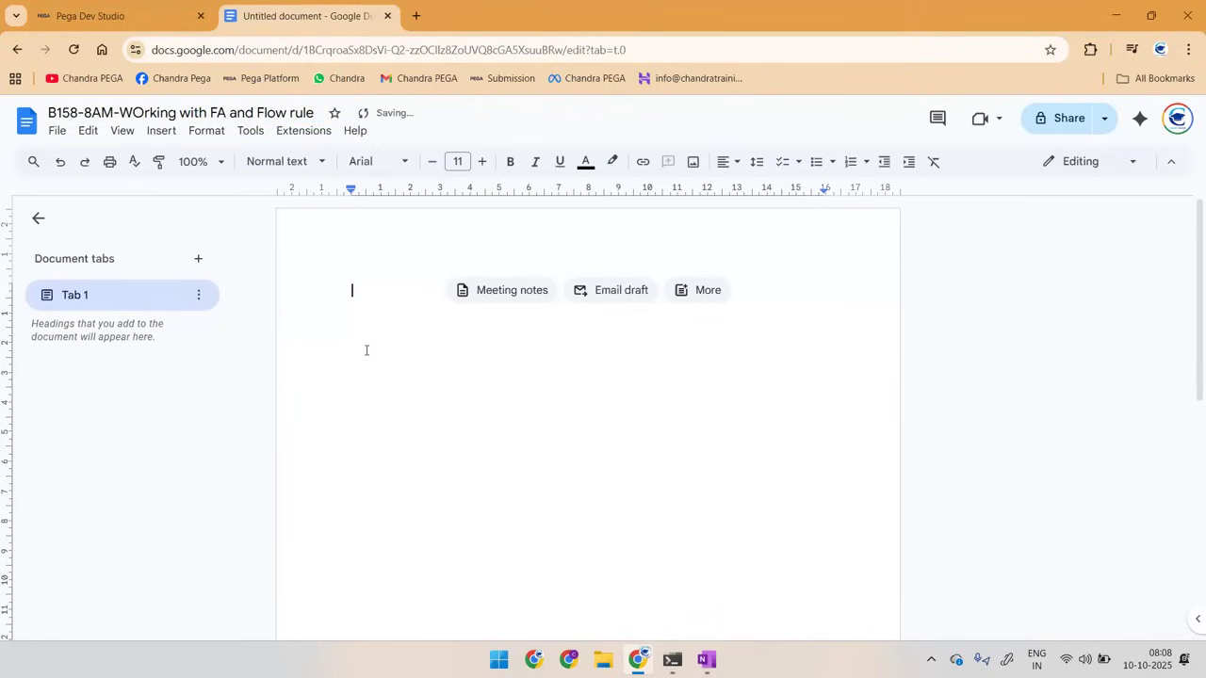
Step: Start the body text with "C" and move the document into its own maximized browser window
type("C")
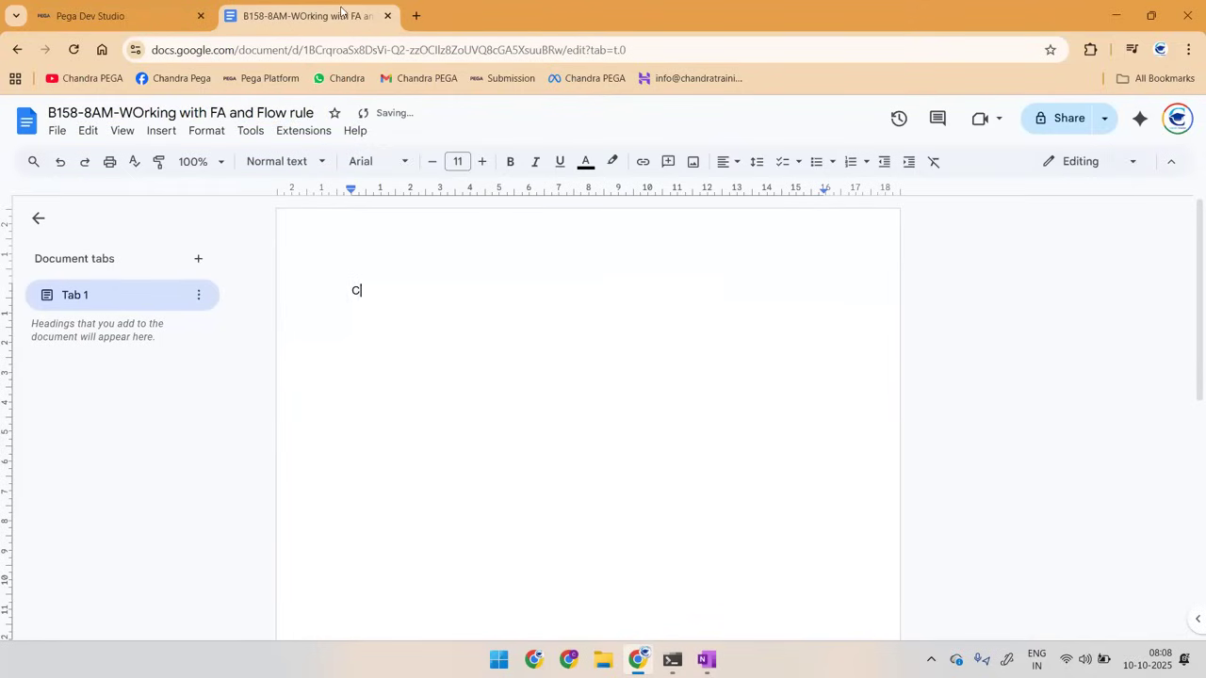
key("ctrl+w")
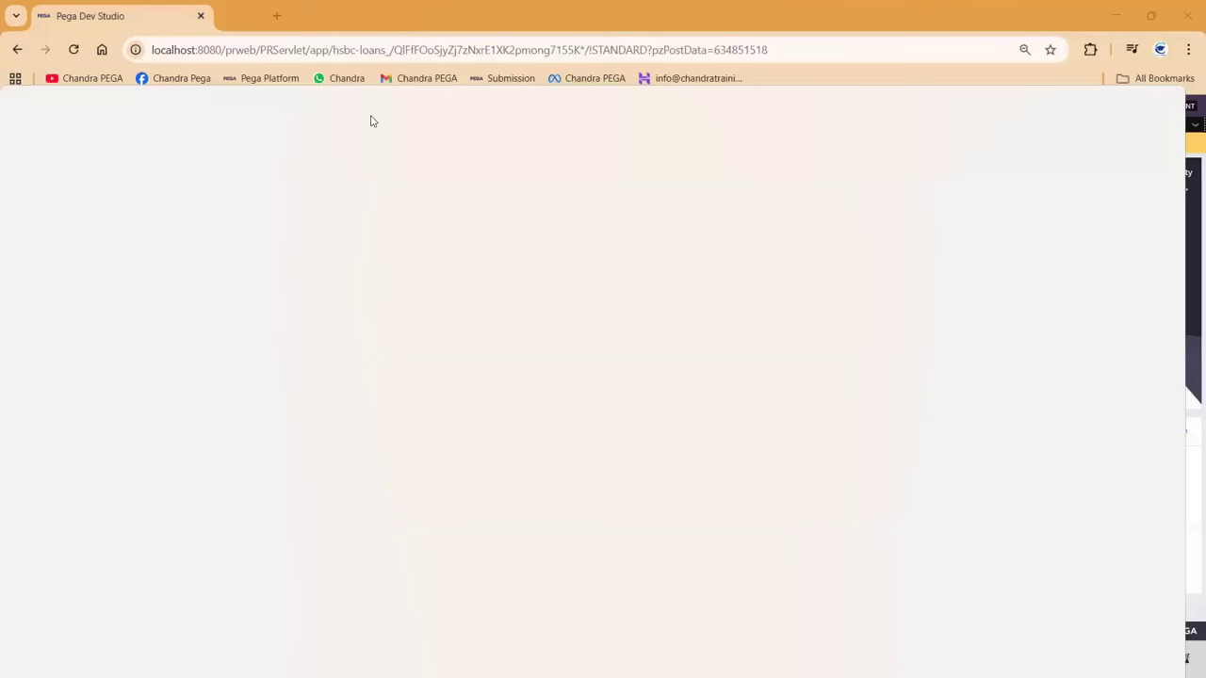
key("alt+Tab")
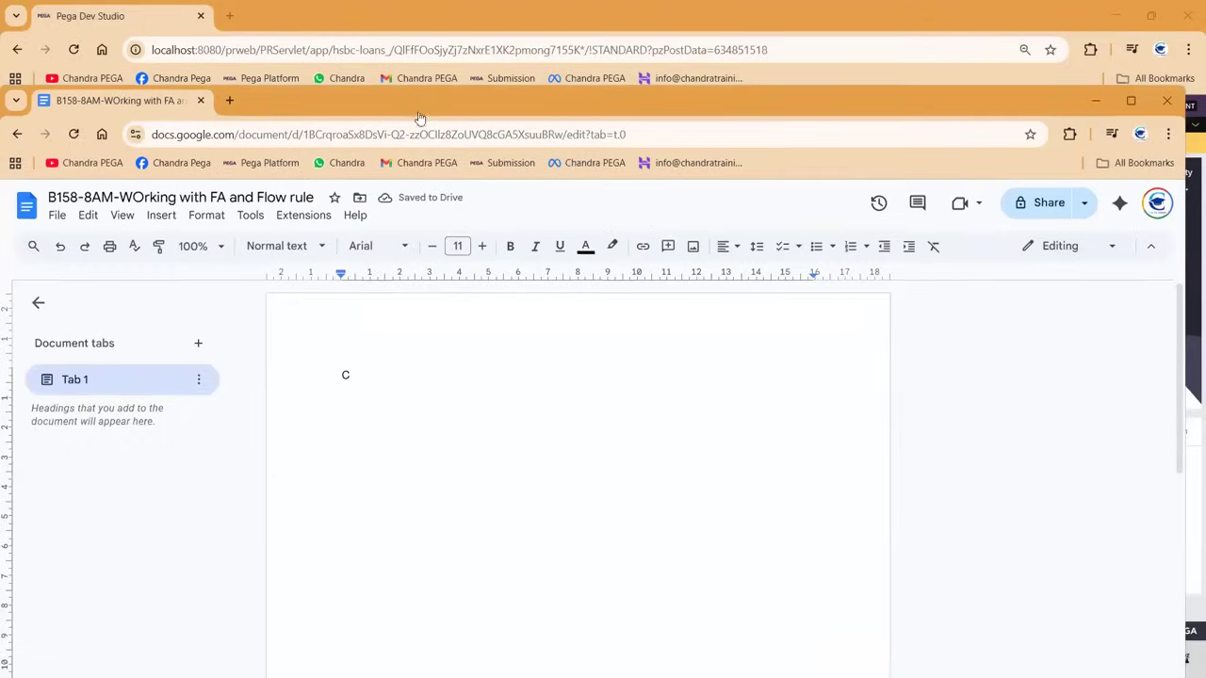
double_click(420, 115)
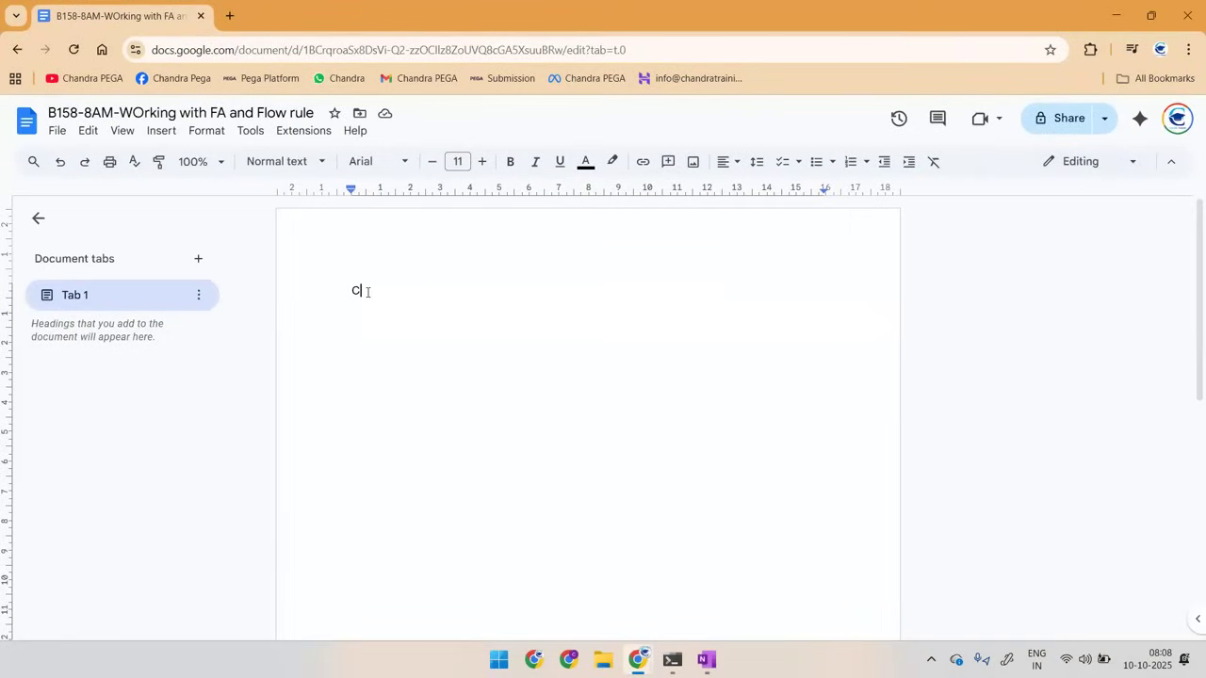
Step: Complete the first line as "Create New Flow action and link existing Section"
type("reate New Flow action and link existing Section")
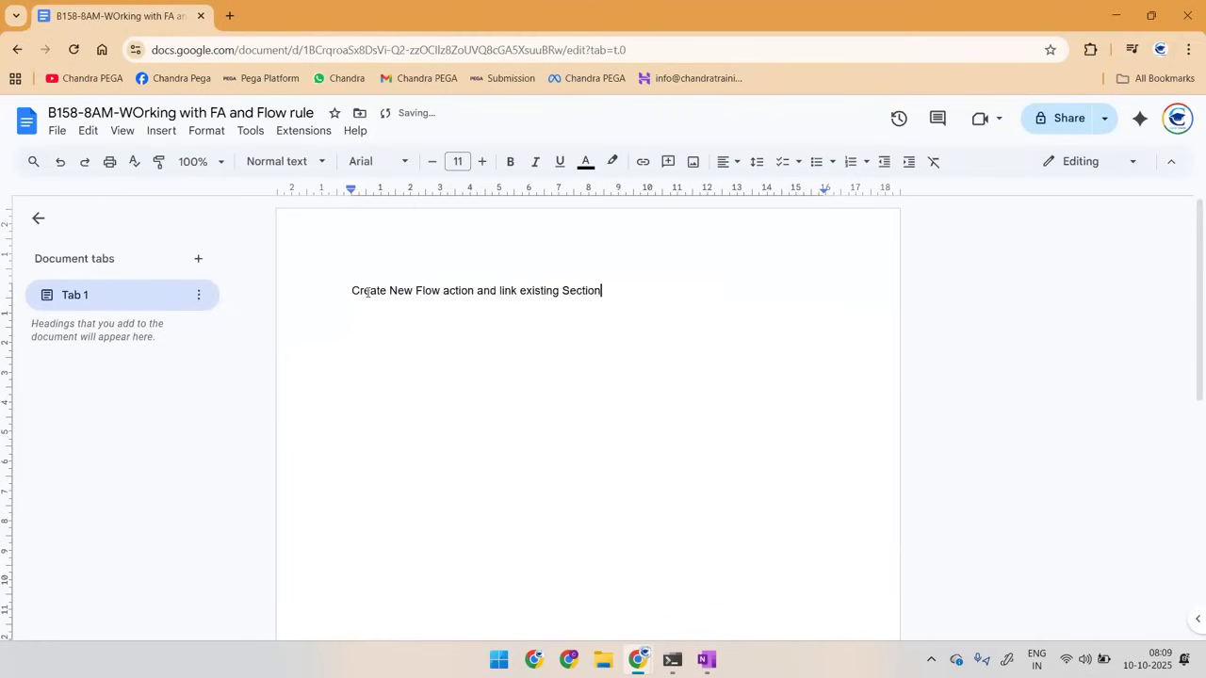
Step: In Pega Dev Studio, show the Flow Action creation option for class HSBC-FW-HSBCBankFW-Work and paste its screenshot into the notes document
key("alt+Tab")
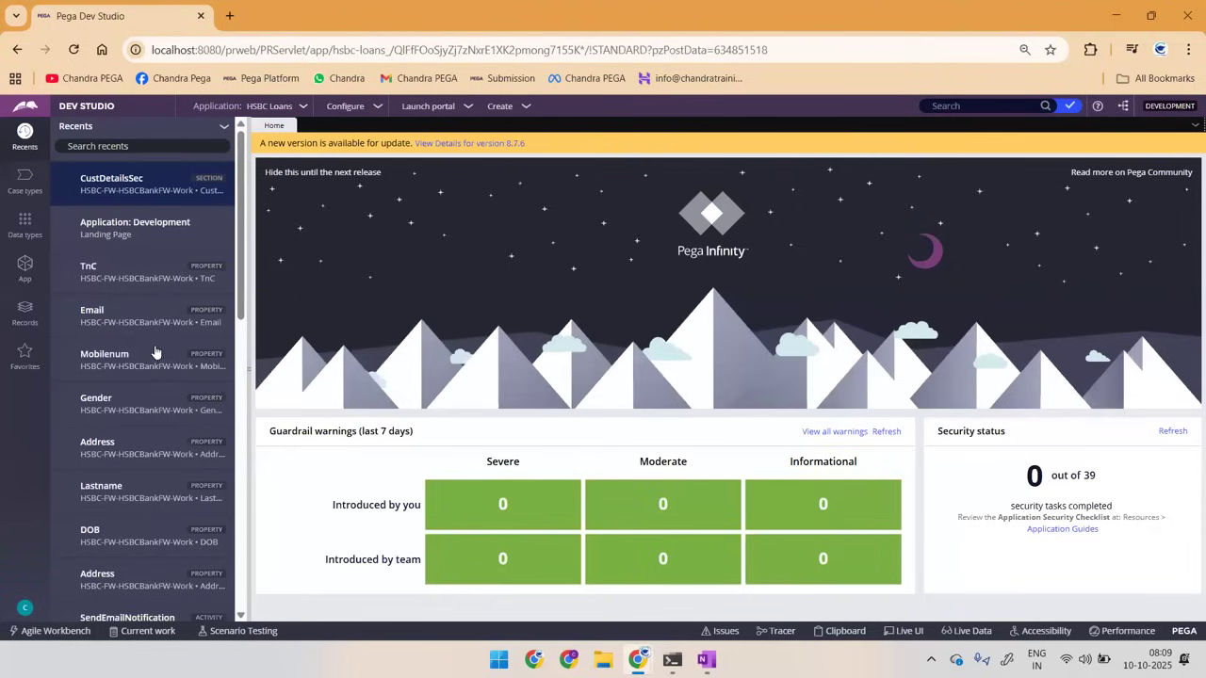
left_click(35, 272)
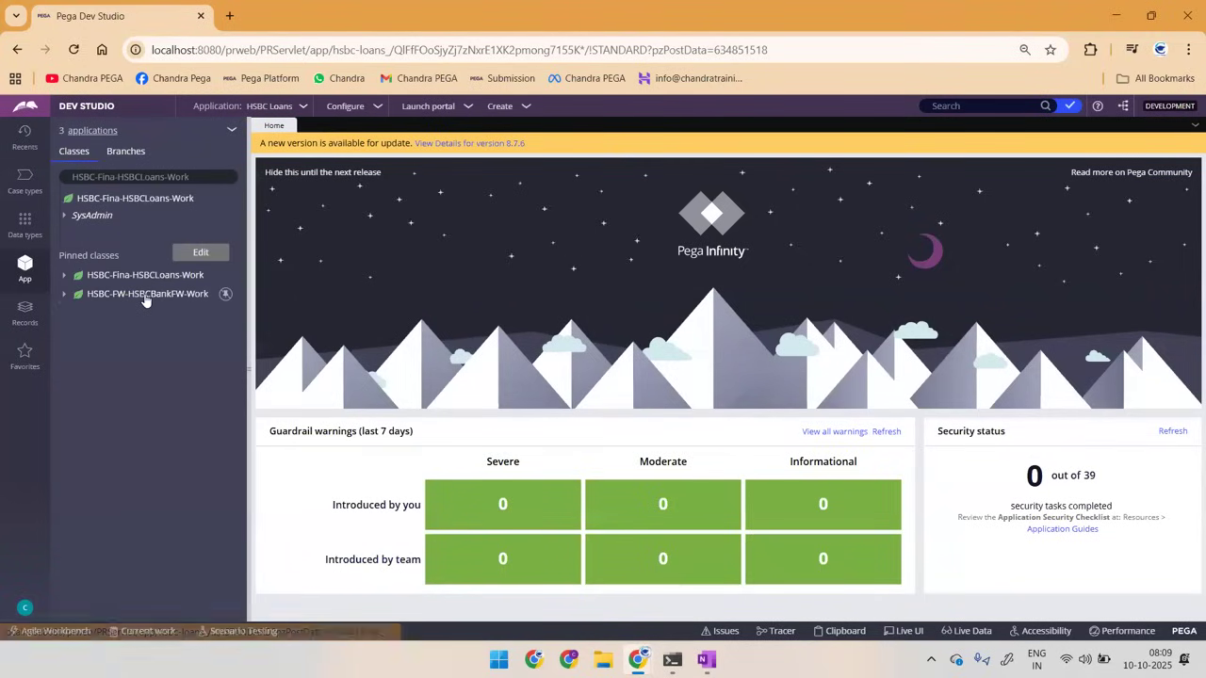
right_click(146, 293)
mouse_move(219, 313)
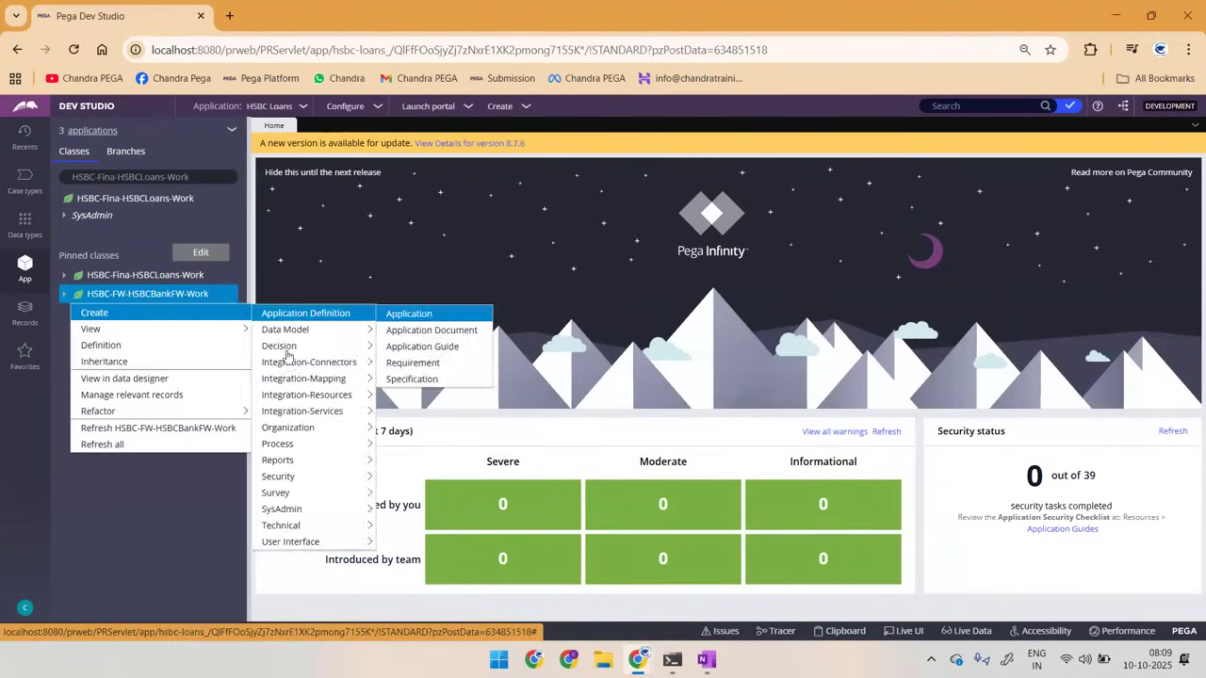
mouse_move(283, 442)
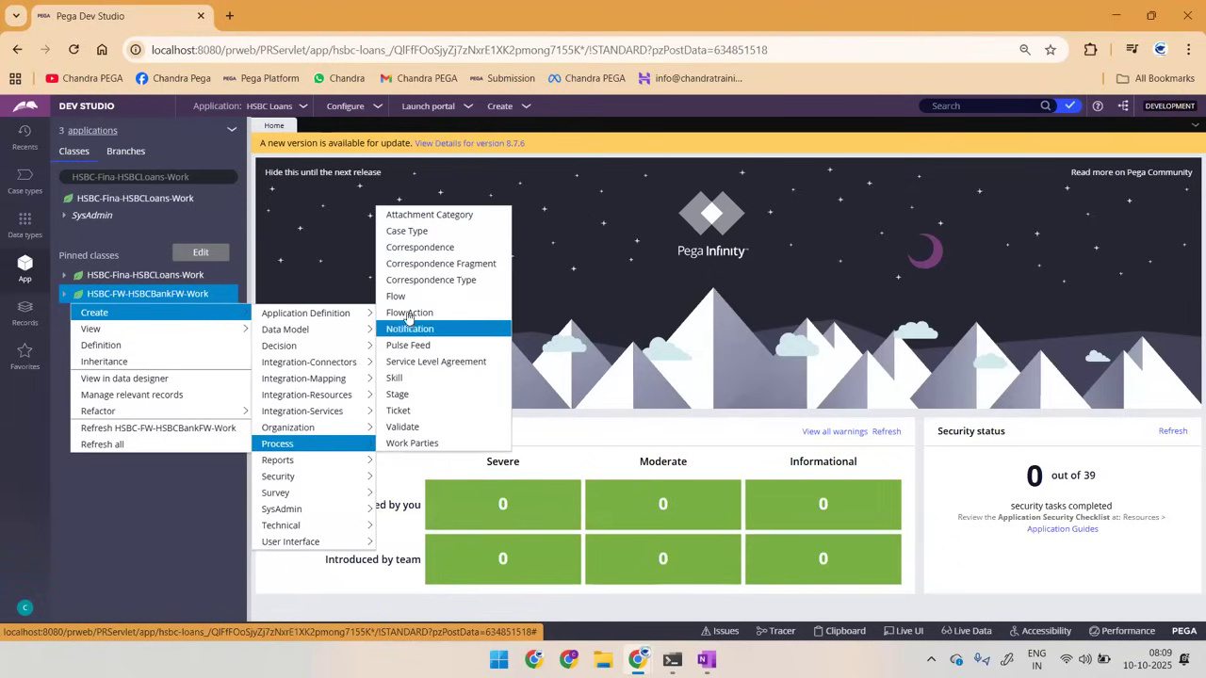
key("Print")
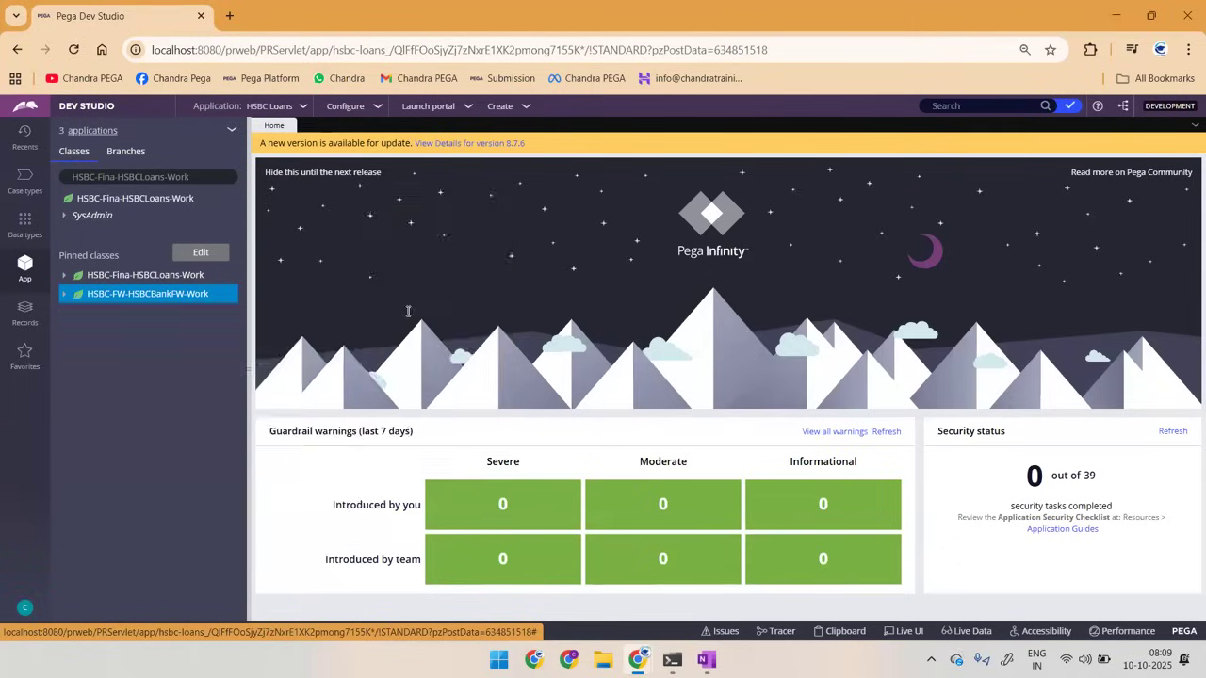
key("alt+Tab")
key("ctrl+v")
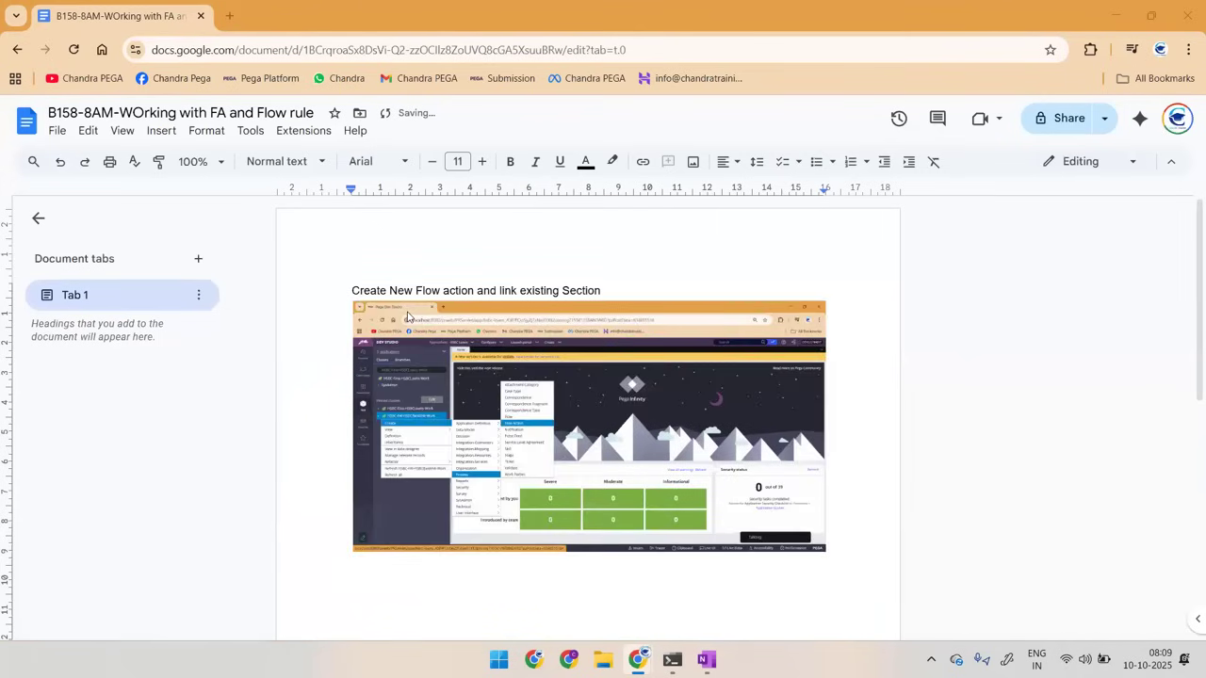
Step: Create and open a flow action labelled CustDetailsFA in the HSBC Bank Framework context
key("alt+Tab")
type("C")
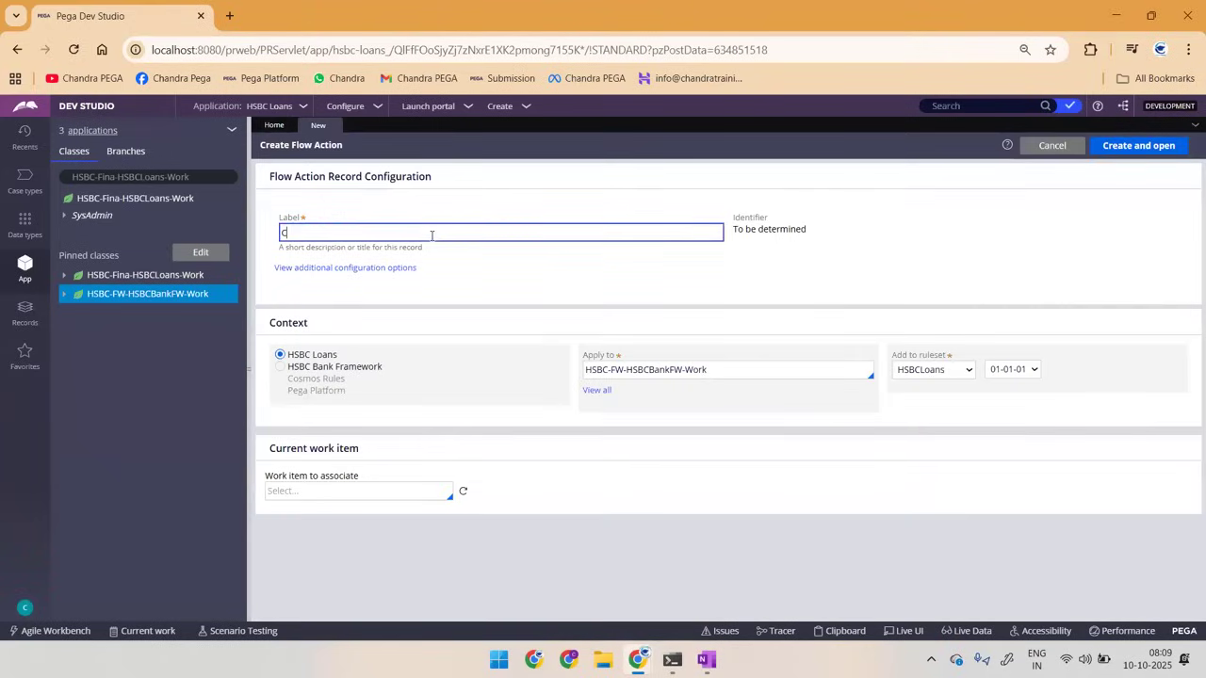
type("ustDetailsFA")
key("ctrl+a")
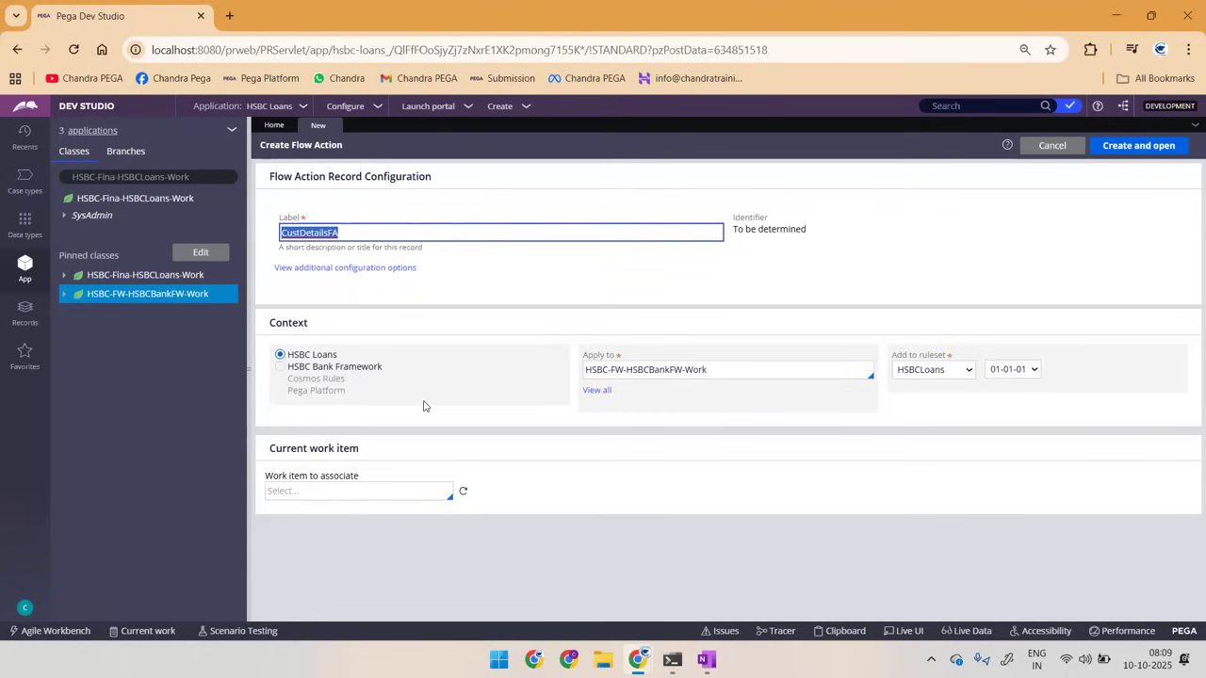
left_click(319, 372)
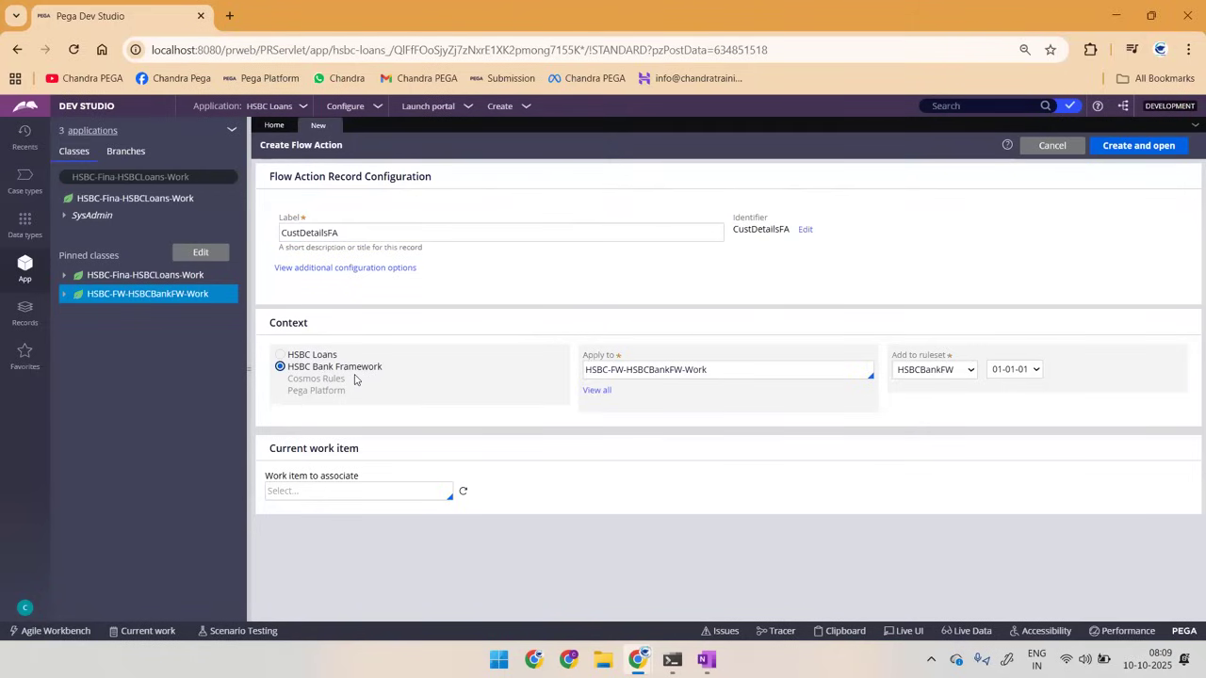
left_click(1121, 149)
Step: Paste the screenshot of the filled-in flow action form into the notes document and caption it "Crate and Open"
key("alt+Tab")
key("ctrl+v")
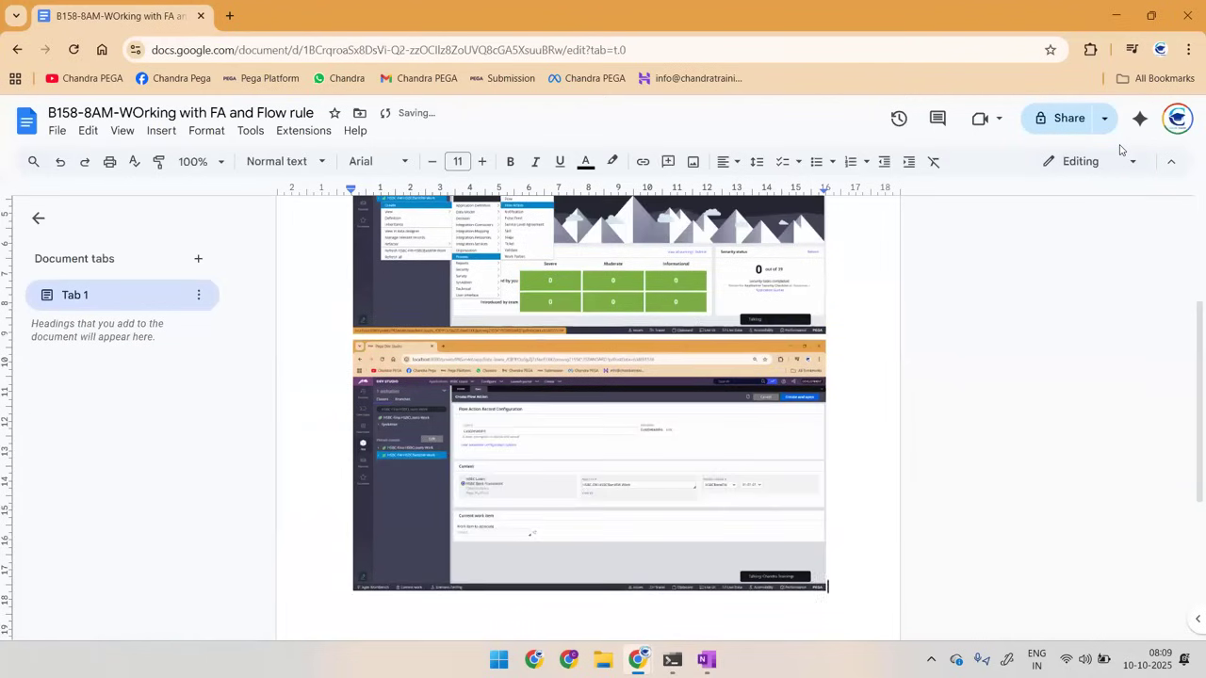
type("Crate and Open")
key("Return")
Step: Back in Pega Dev Studio, set the section of the CustDetailsFA flow action to CustDetailsSec
key("alt+Tab")
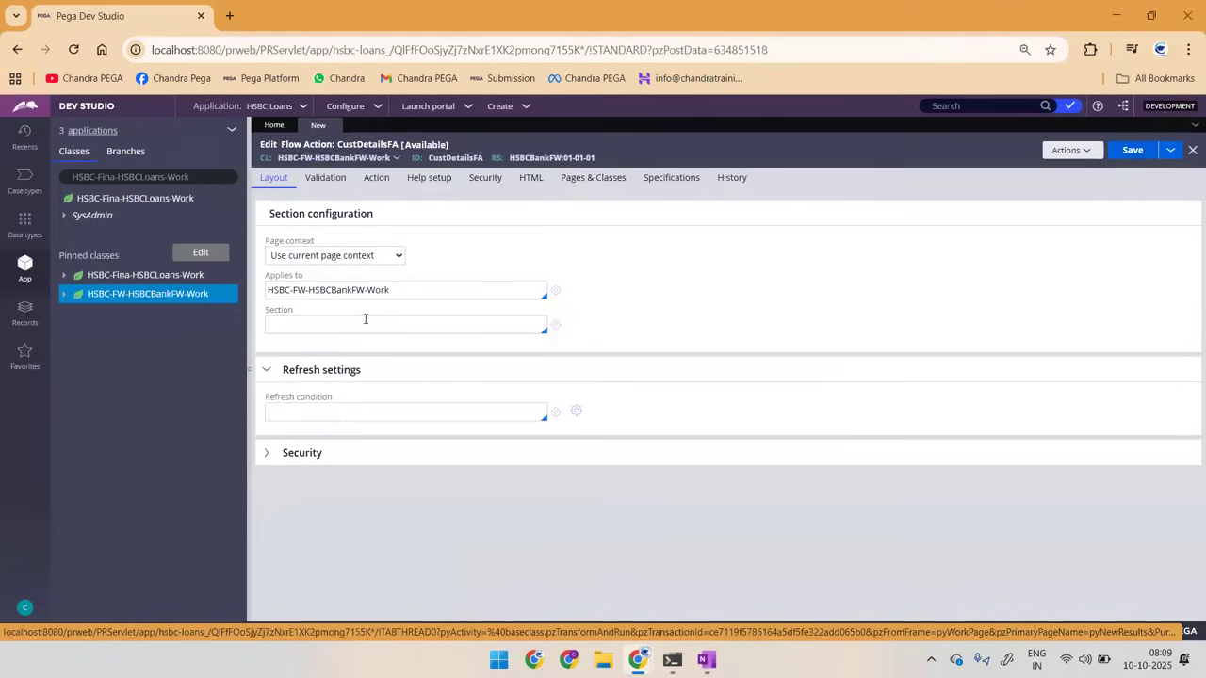
left_click(350, 321)
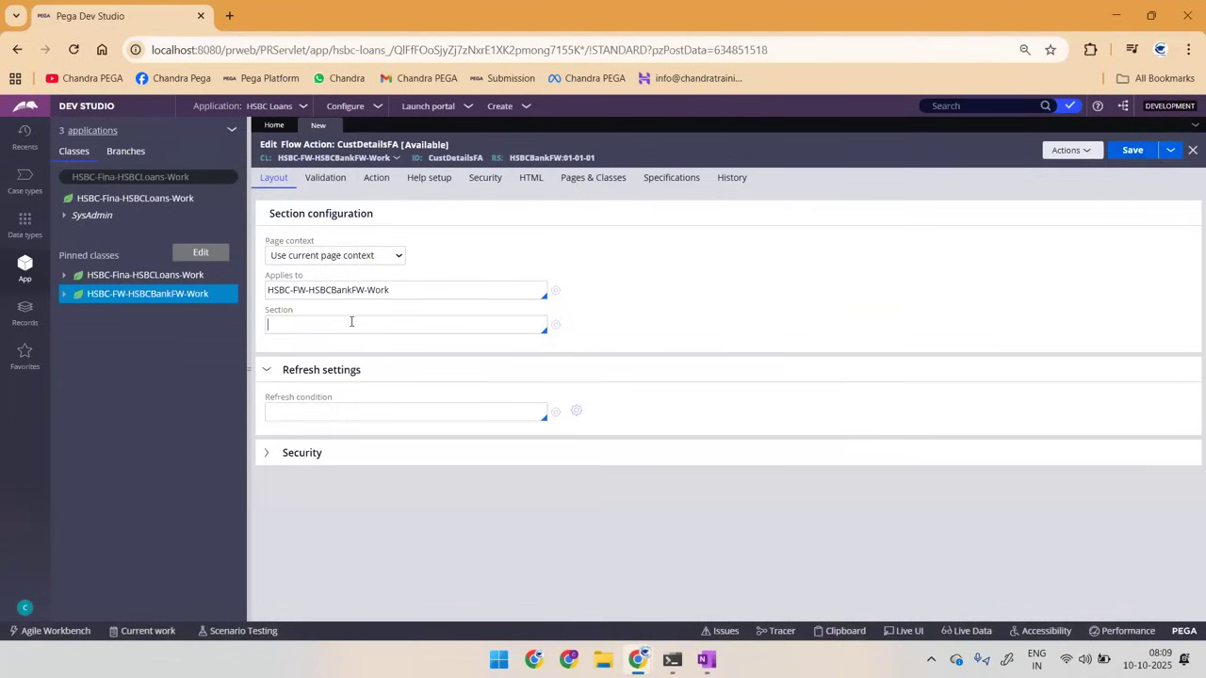
left_click(351, 321)
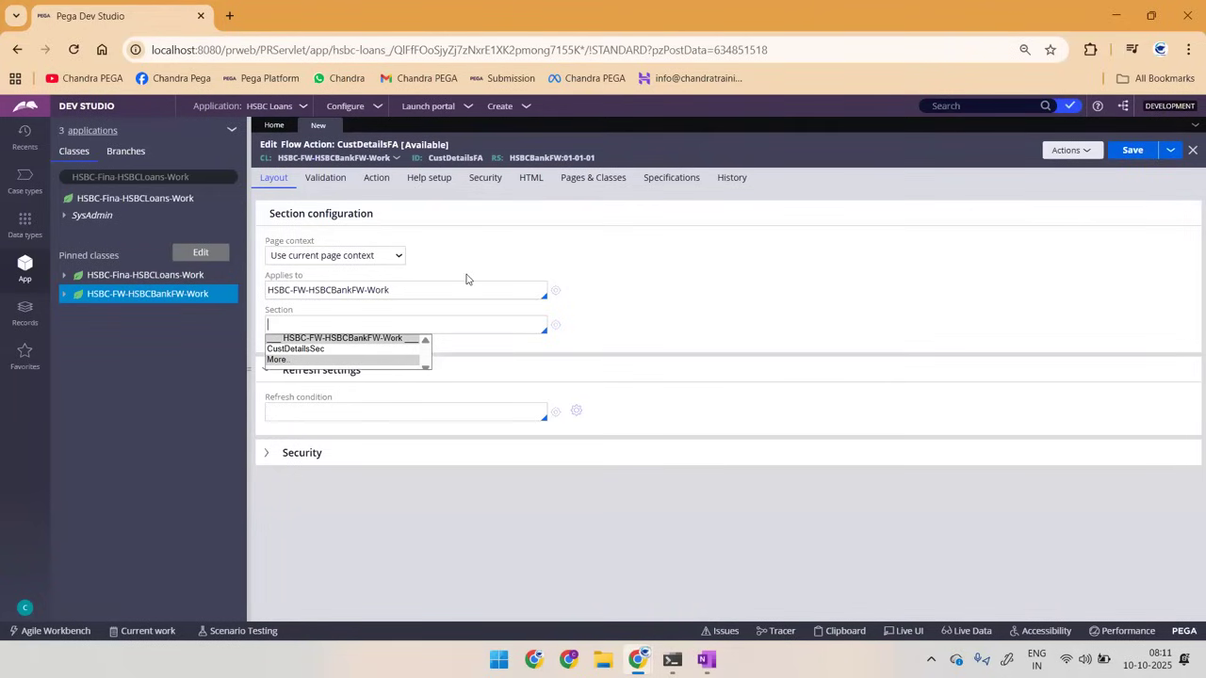
key("Escape")
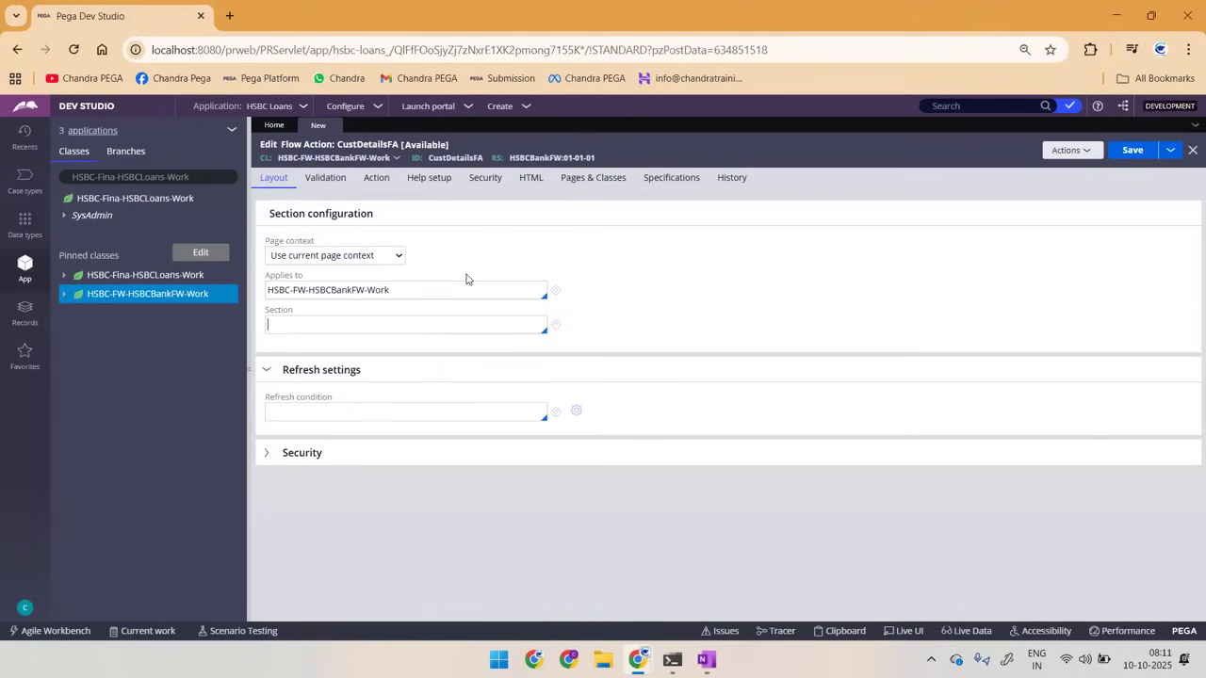
left_click(313, 327)
key("Down")
key("Return")
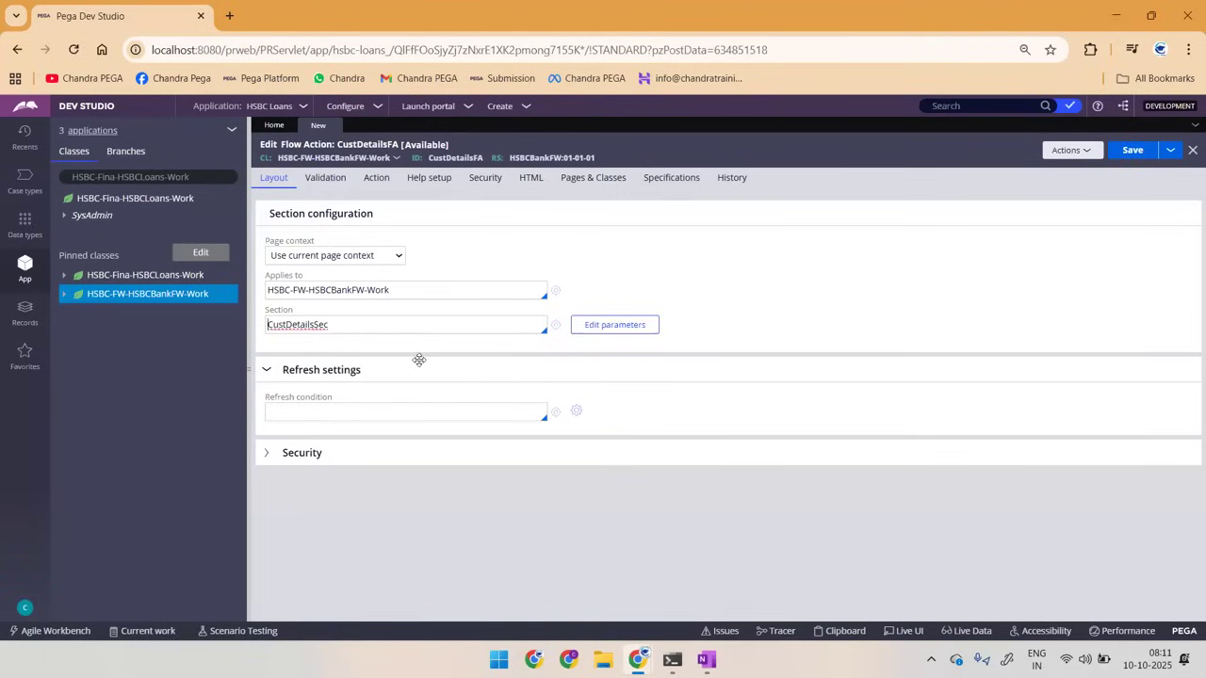
Step: Paste the screenshot of the section configuration into the notes document and add the line "Save" below it
key("alt+Tab")
key("ctrl+v")
type("Save")
key("Return")
Step: Save the CustDetailsFA flow action in Pega Dev Studio and return to the notes document
key("alt+Tab")
left_click(1123, 157)
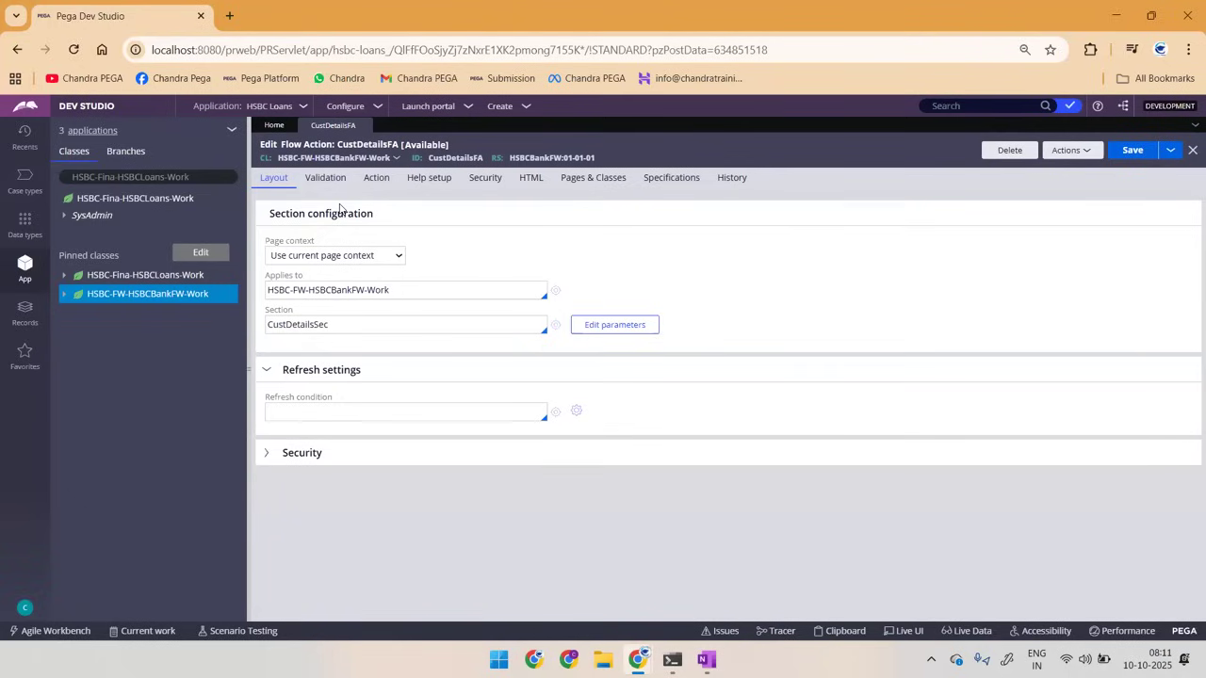
key("alt+Tab")
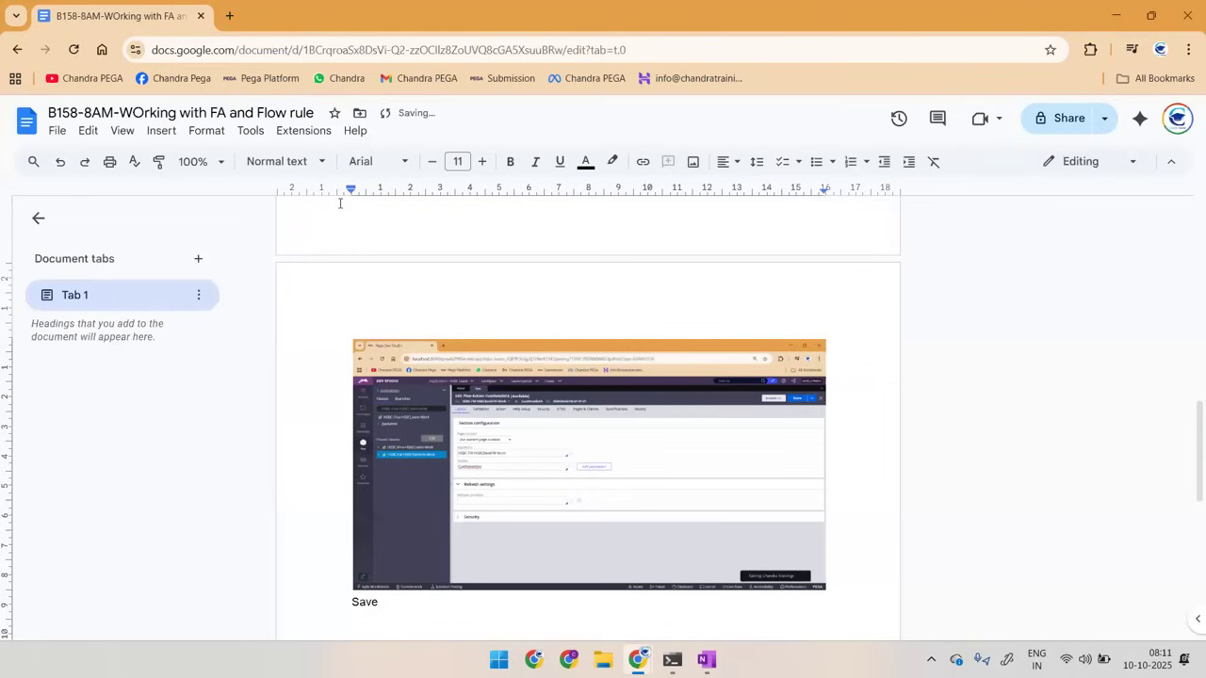
Step: Add the line "Create New Flow rule and Map Existing FA" below "Save" in the notes document
type("Create New Flow rule and Map Exus")
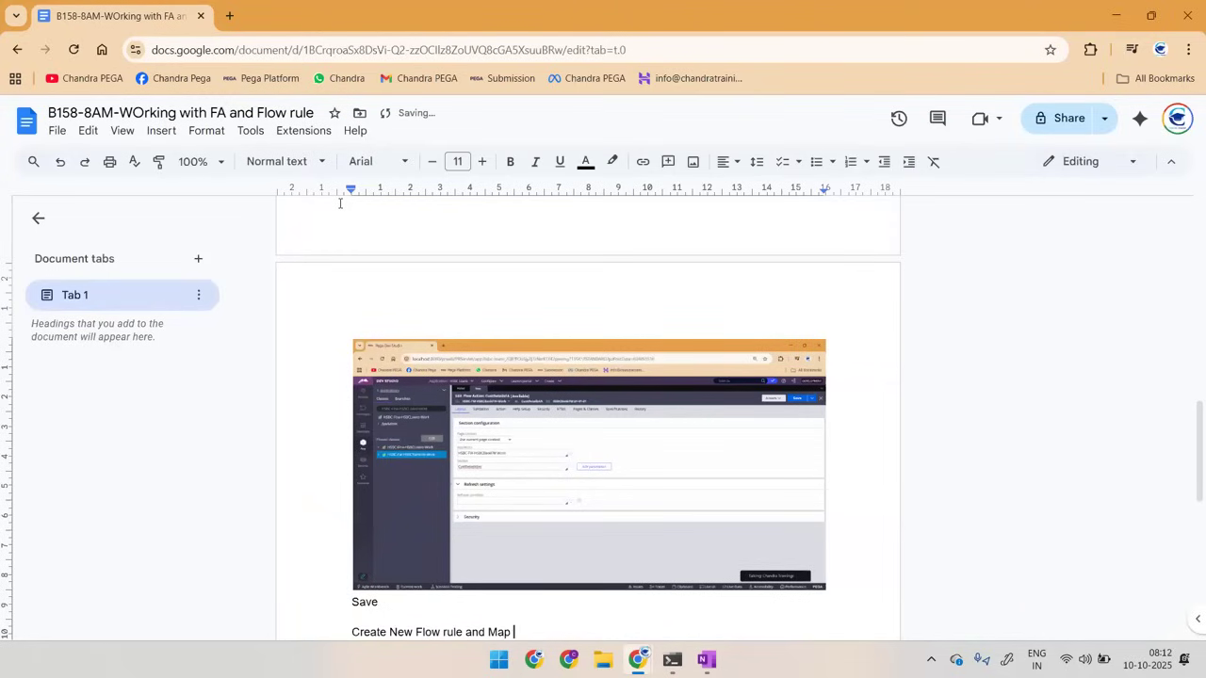
key("BackSpace")
key("BackSpace")
type("isting Sec")
key("BackSpace")
key("BackSpace")
key("BackSpace")
type("FA")
scroll(340, 206, "down", 1)
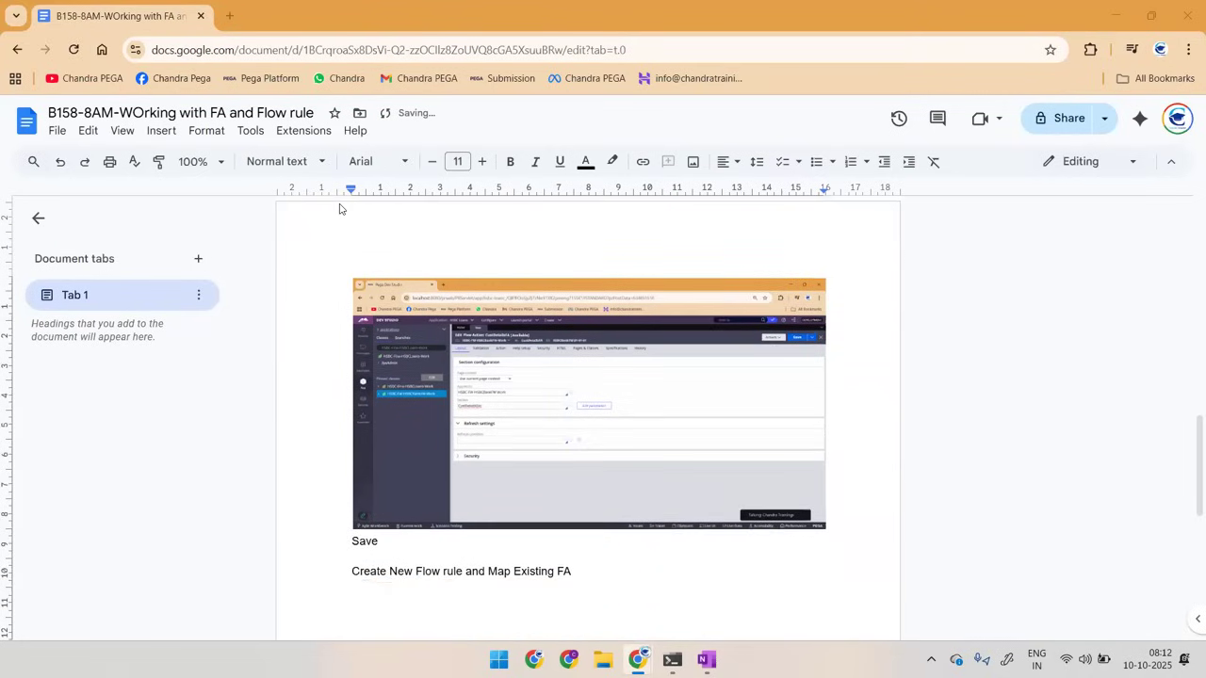
Step: In Pega Dev Studio, start a new Flow rule under HSBC-FW-HSBCBankFW-Work and paste the screenshot of its menu path into the notes document
key("alt+Tab")
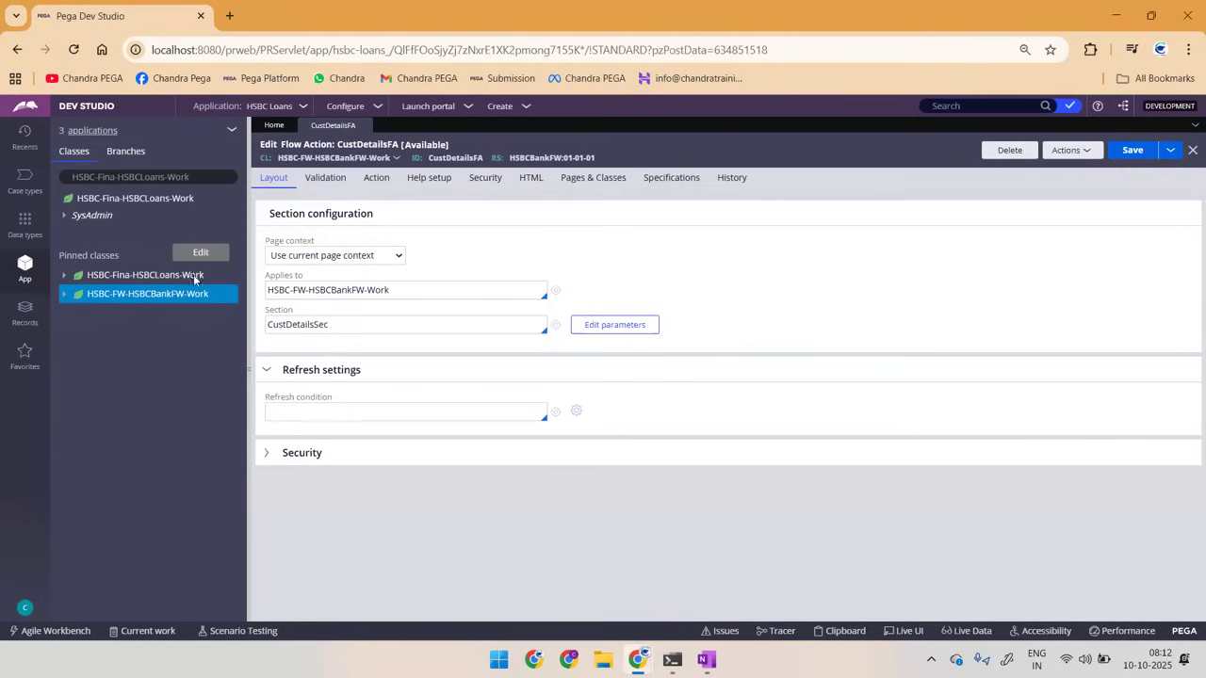
right_click(123, 297)
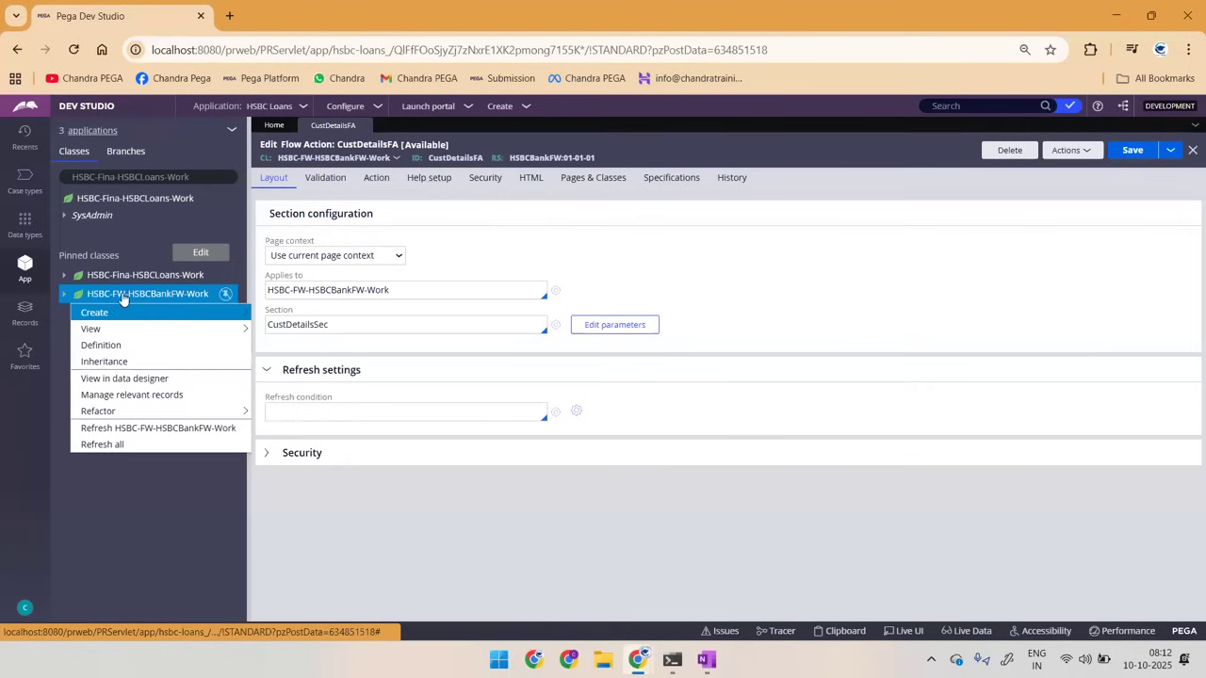
mouse_move(95, 311)
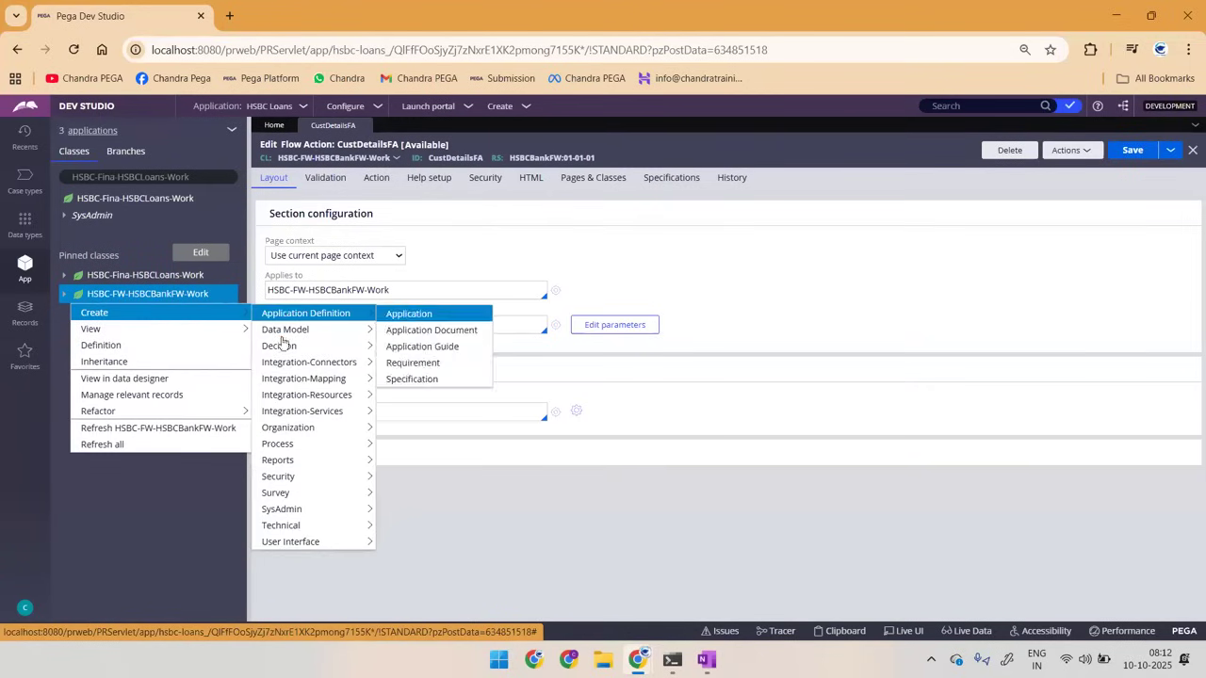
mouse_move(282, 444)
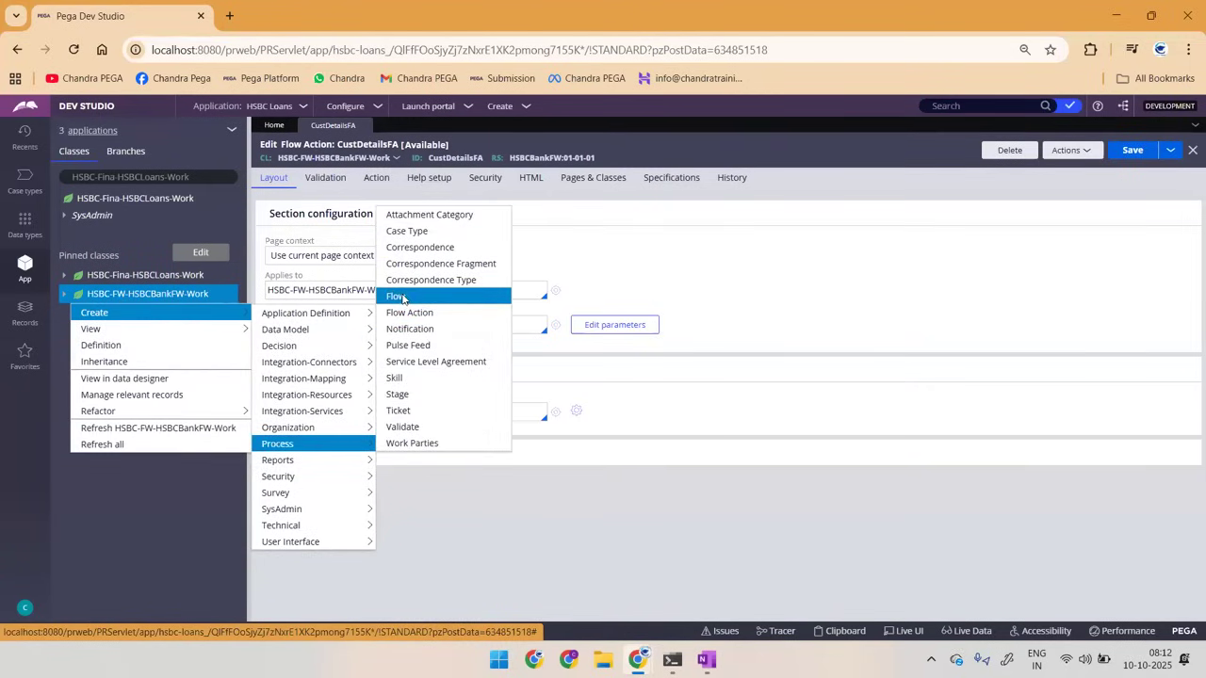
left_click(401, 296)
key("alt+Tab")
key("ctrl+v")
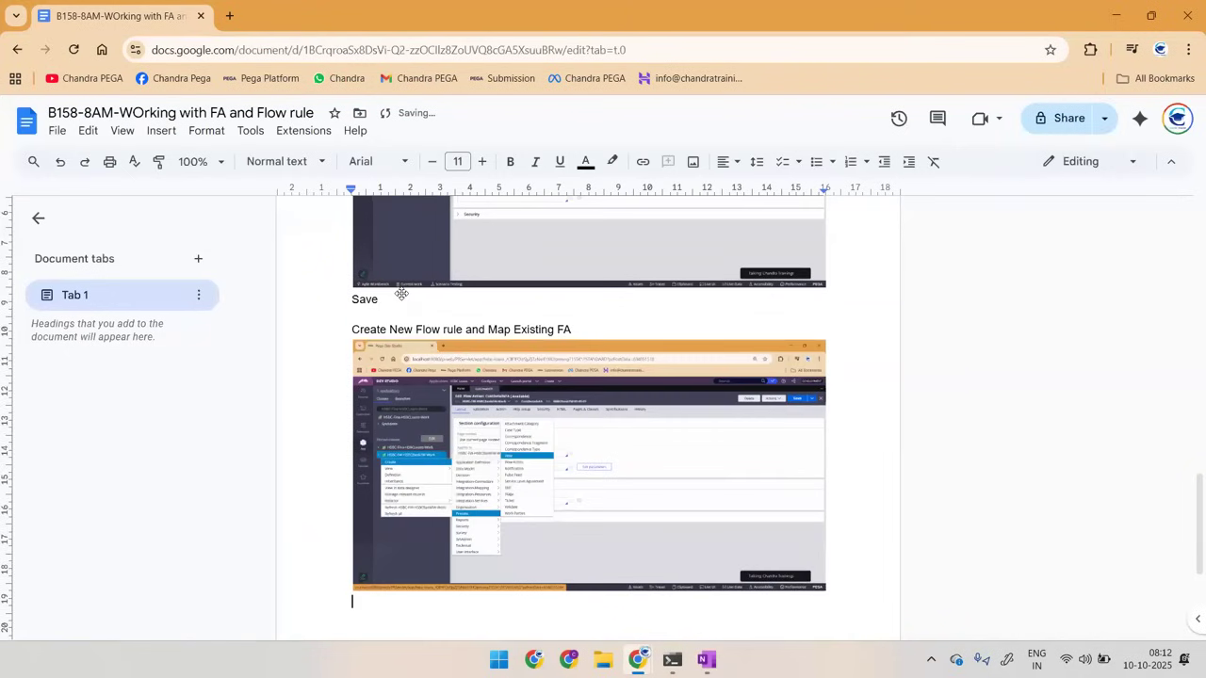
Step: Back in Pega Dev Studio, label the new flow LoansReg and create and open it
key("alt+Tab")
left_click(411, 238)
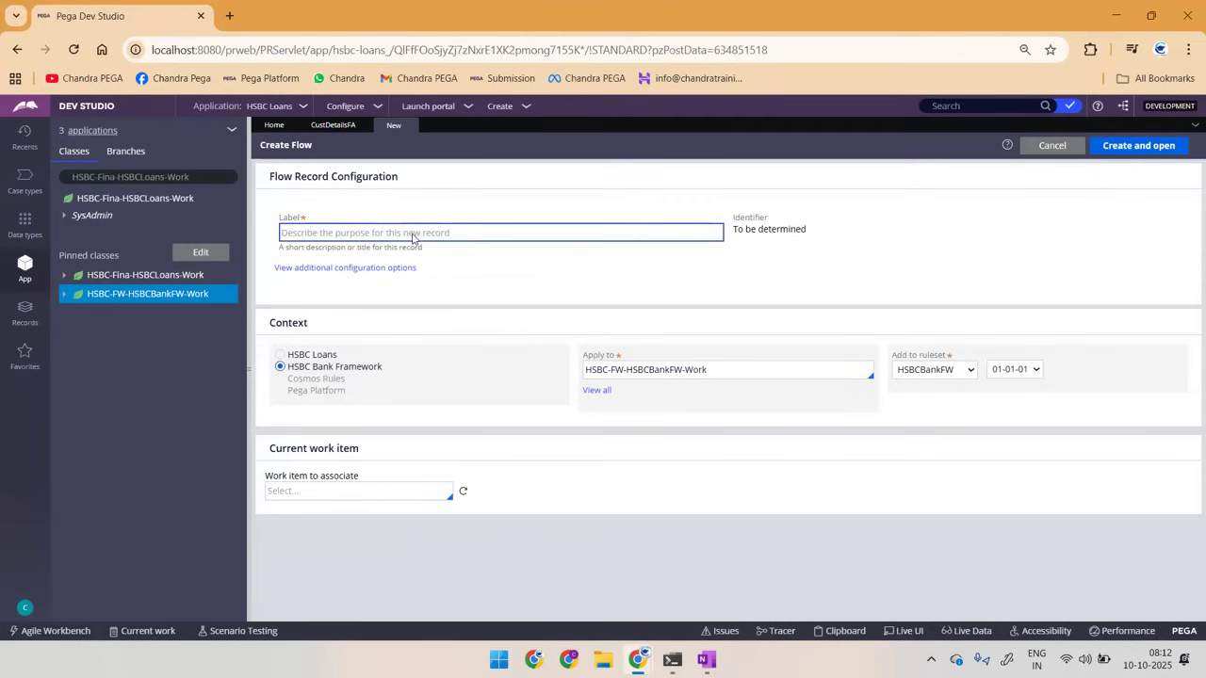
type("LoansReg")
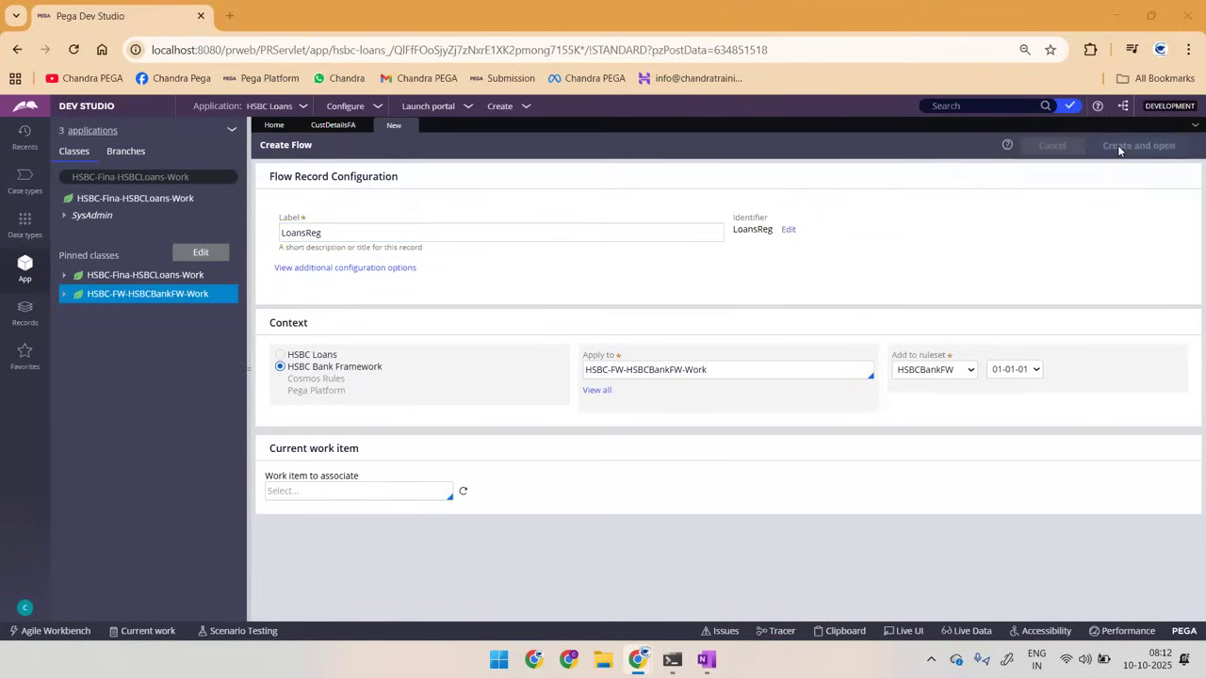
Step: Paste the screenshot of the filled-in LoansReg flow form into the notes document and return to Pega Dev Studio
key("alt+Tab")
key("ctrl+v")
key("alt+Tab")
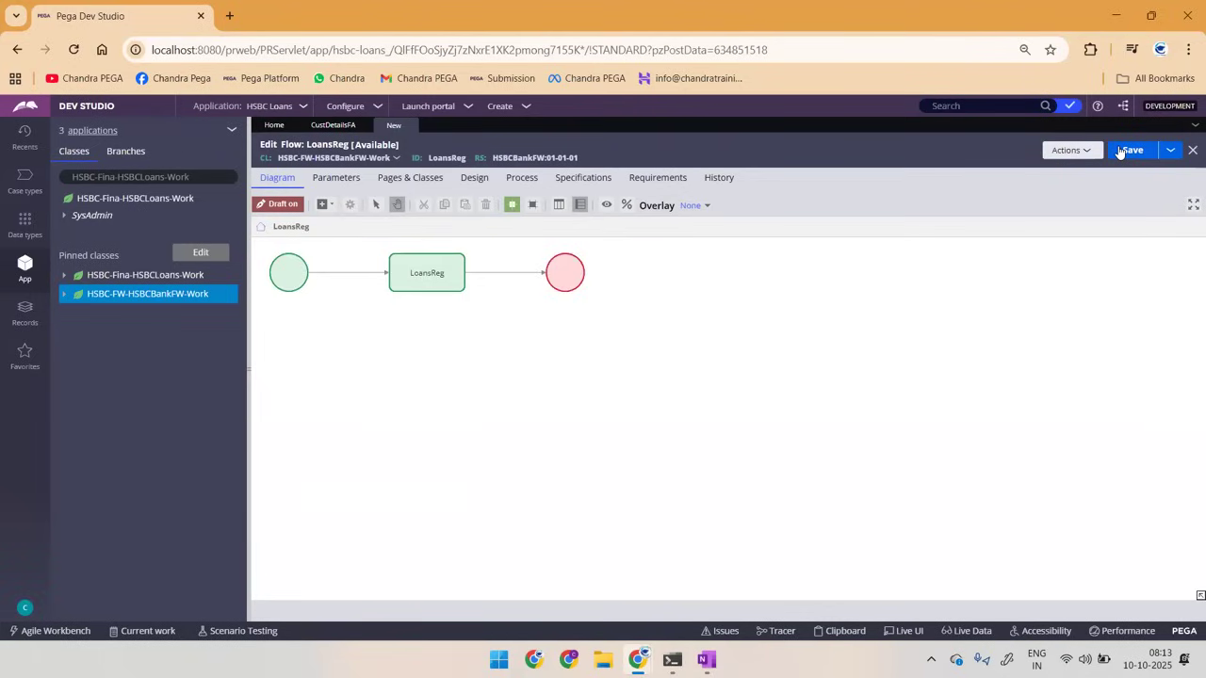
Step: Capture the LoansReg flow diagram as a screenshot, then switch to OneNote, clear the page and paste the diagram there
key("super+shift+s")
left_click_drag(260, 244, 625, 306)
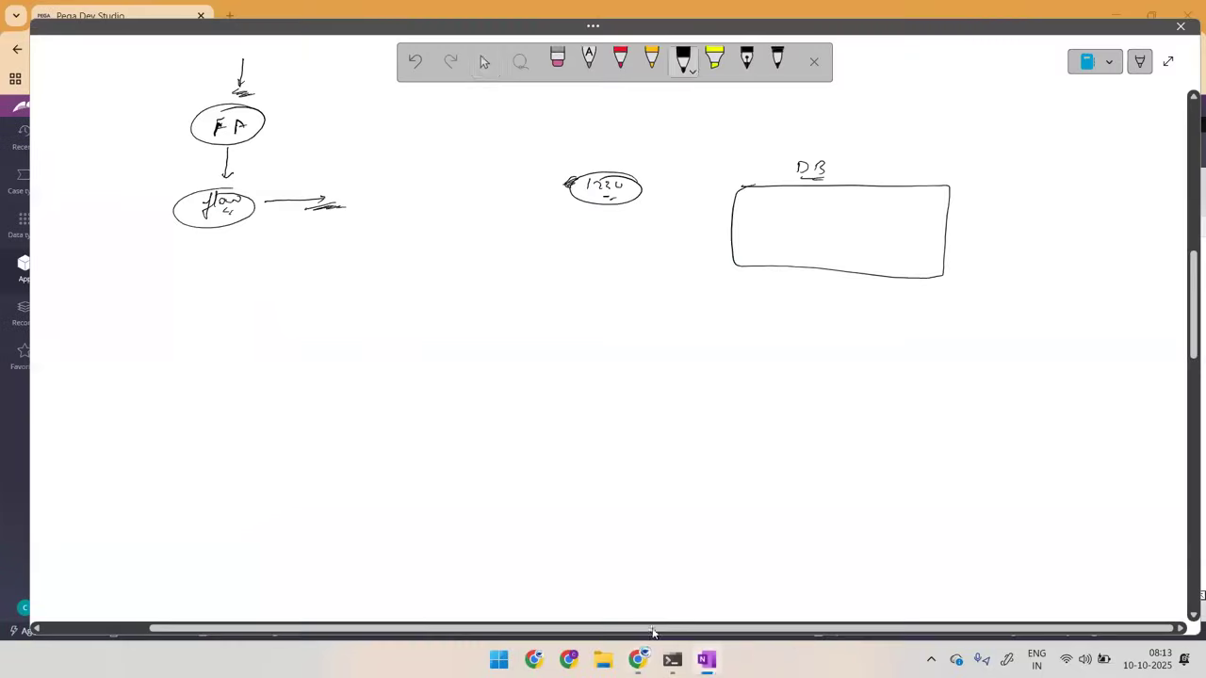
left_click(706, 659)
key("ctrl+a")
key("Delete")
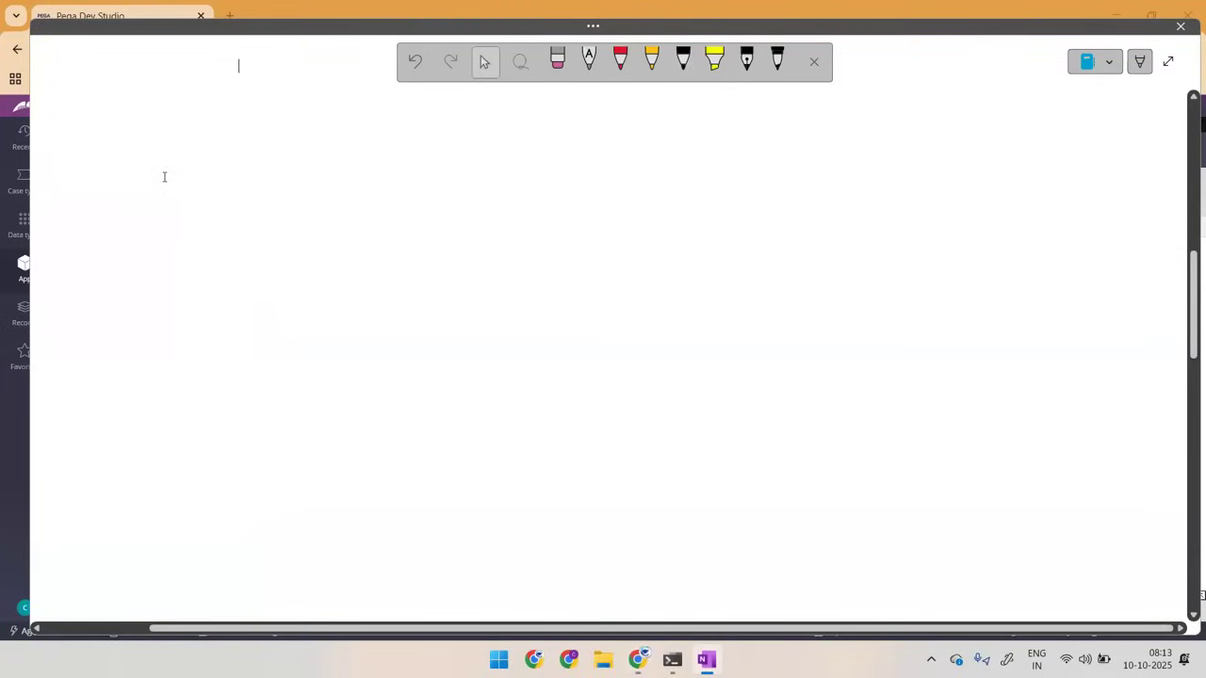
key("ctrl+v")
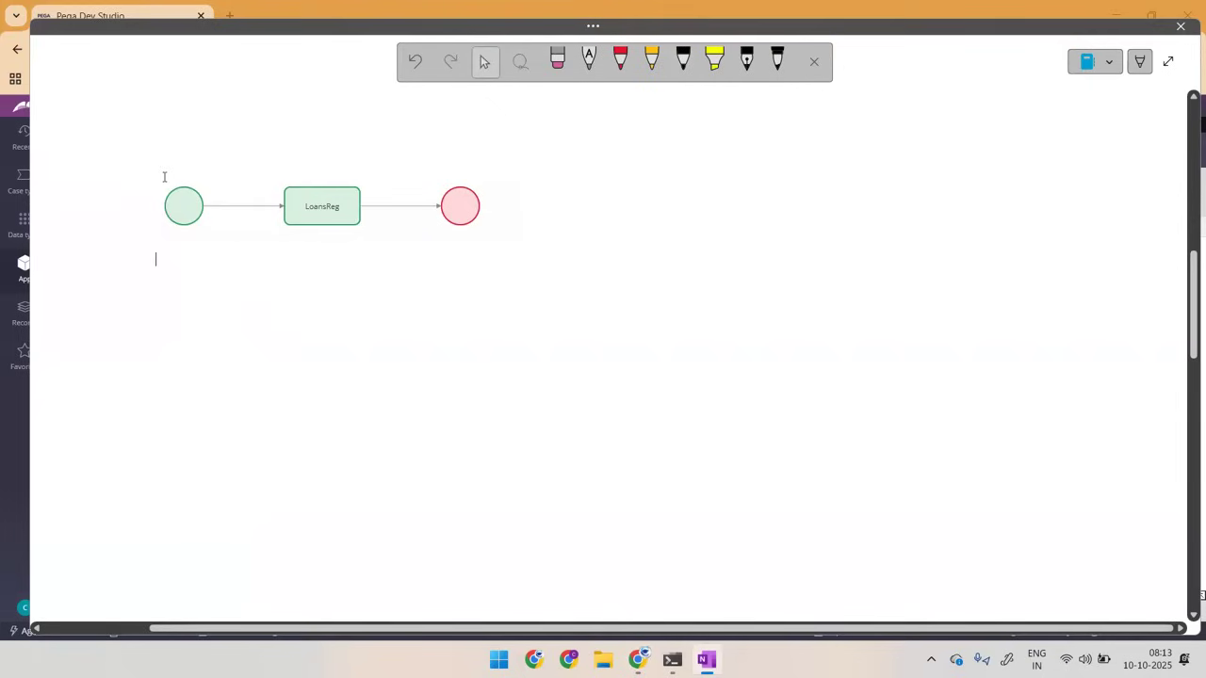
Step: Handwrite an underlined "flow" heading in red for the screens sketch and another in black above the pasted diagram
left_click(683, 60)
left_click(621, 59)
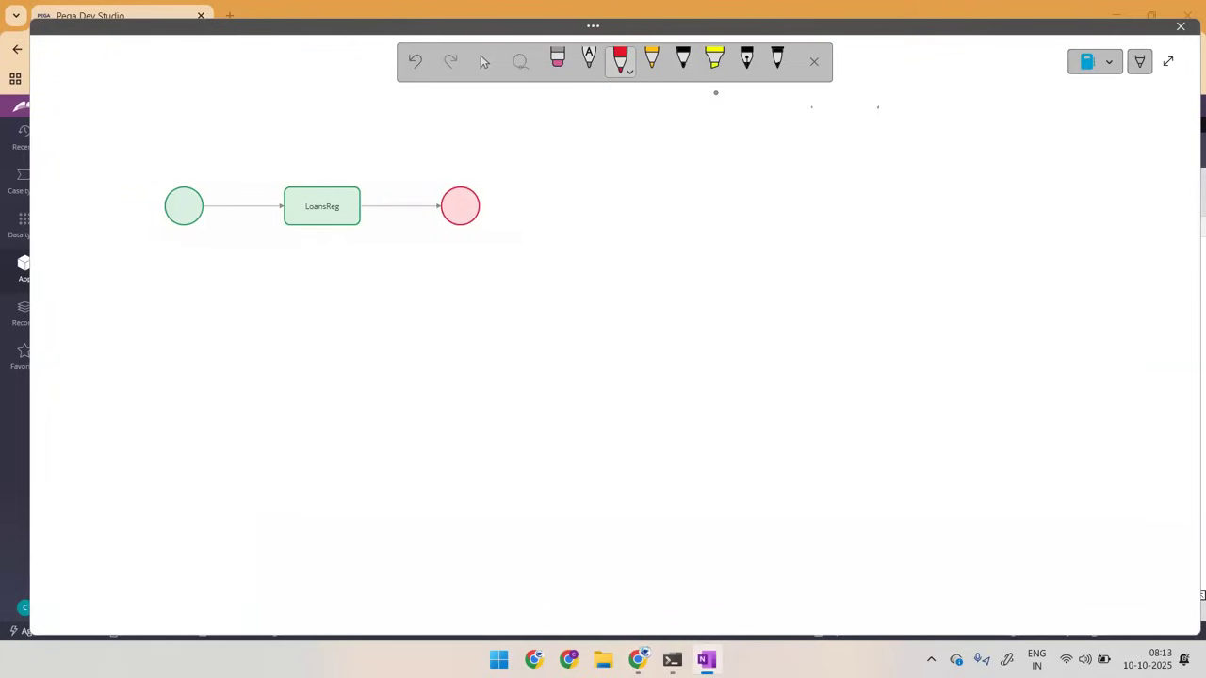
mouse_move(898, 75)
left_mouse_down()
mouse_move(888, 105)
mouse_move(908, 81)
mouse_move(931, 83)
mouse_move(927, 103)
left_mouse_up()
left_click(683, 61)
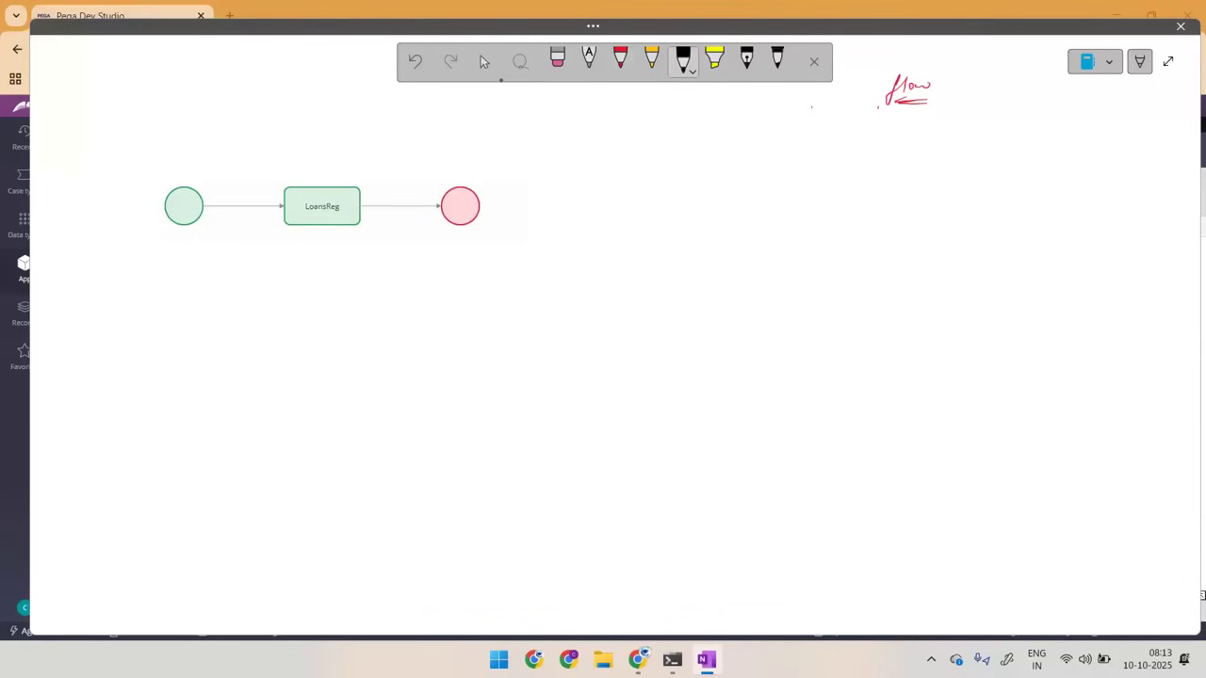
mouse_move(102, 93)
left_mouse_down()
mouse_move(99, 104)
mouse_move(127, 88)
left_mouse_up()
left_click_drag(105, 98, 119, 101)
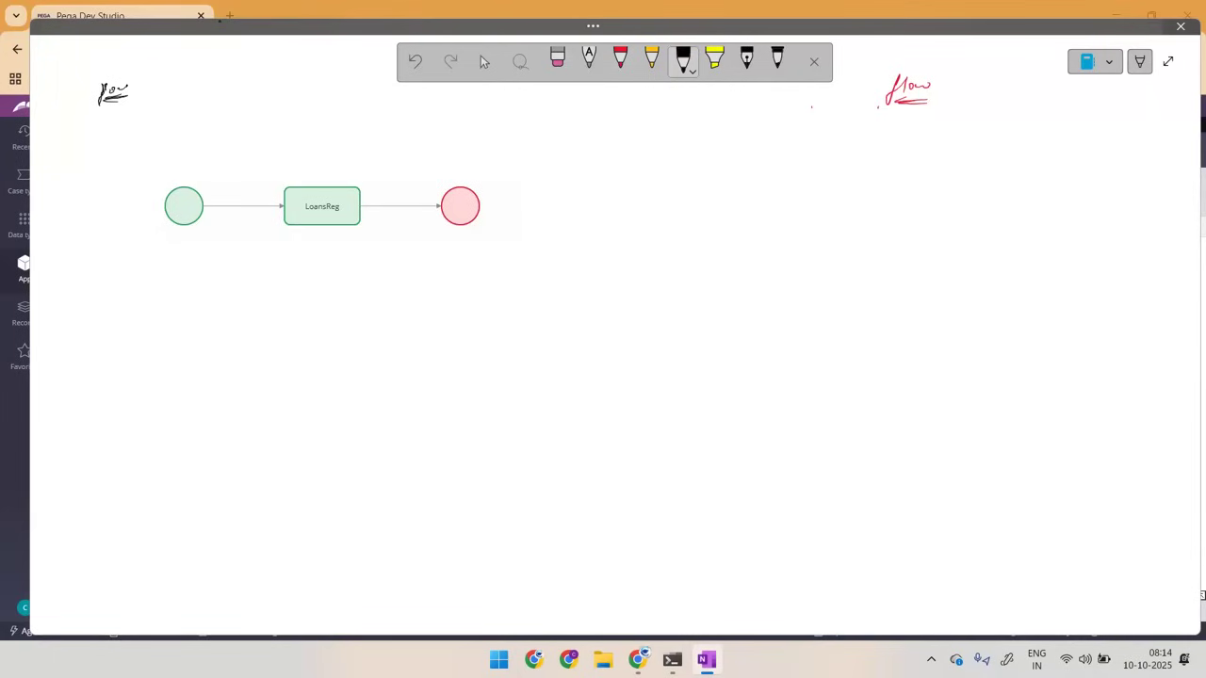
Step: Annotate the diagram's shapes in black ink as "start", "end" and a circled "assignment" under LoansReg
left_click_drag(162, 220, 107, 291)
left_click_drag(125, 288, 146, 275)
mouse_move(476, 226)
left_mouse_down()
mouse_move(512, 276)
mouse_move(533, 263)
left_mouse_up()
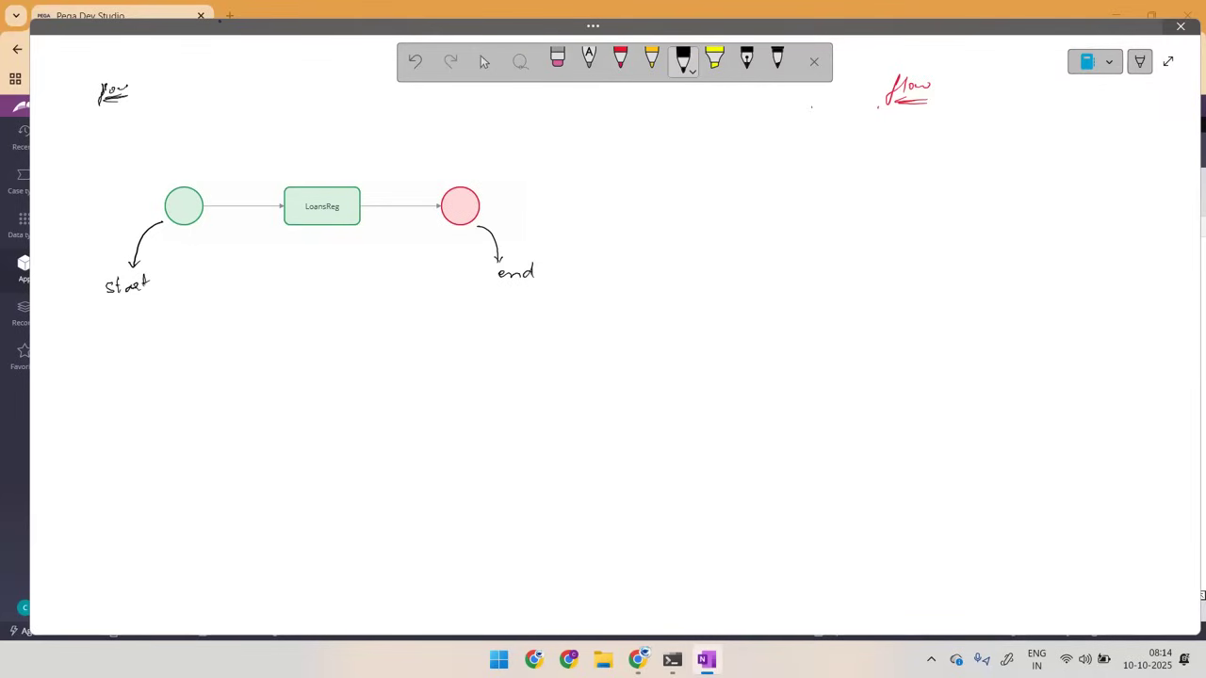
mouse_move(294, 254)
left_mouse_down()
mouse_move(315, 257)
mouse_move(319, 271)
mouse_move(365, 254)
mouse_move(330, 277)
mouse_move(373, 246)
mouse_move(370, 273)
mouse_move(309, 247)
left_mouse_up()
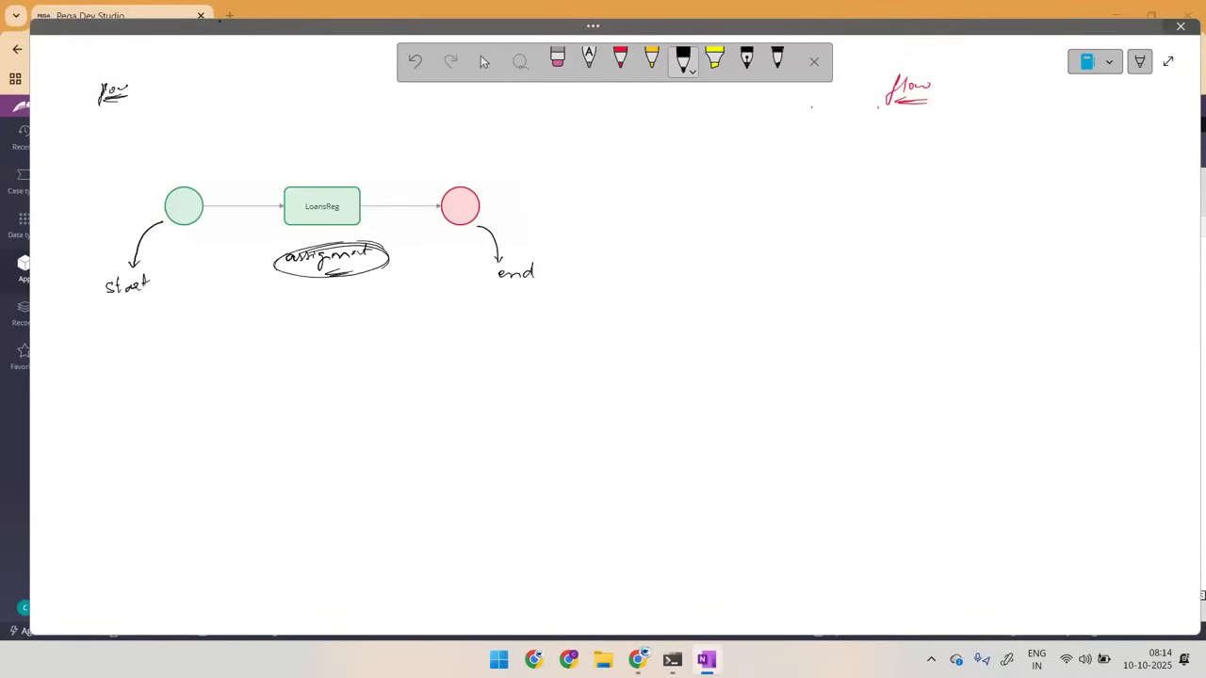
Step: Sketch a circled "FA" with "(Sec)" and a small form box, and draw an arrow from FA to the LoansReg shape
left_click_drag(330, 146, 330, 165)
mouse_move(666, 104)
left_mouse_down()
mouse_move(664, 117)
mouse_move(678, 93)
mouse_move(712, 123)
left_mouse_up()
mouse_move(790, 98)
left_mouse_down()
mouse_move(793, 117)
mouse_move(735, 117)
mouse_move(759, 120)
mouse_move(763, 147)
mouse_move(788, 148)
mouse_move(765, 169)
left_mouse_up()
mouse_move(765, 151)
left_mouse_down()
mouse_move(753, 170)
mouse_move(779, 159)
left_mouse_up()
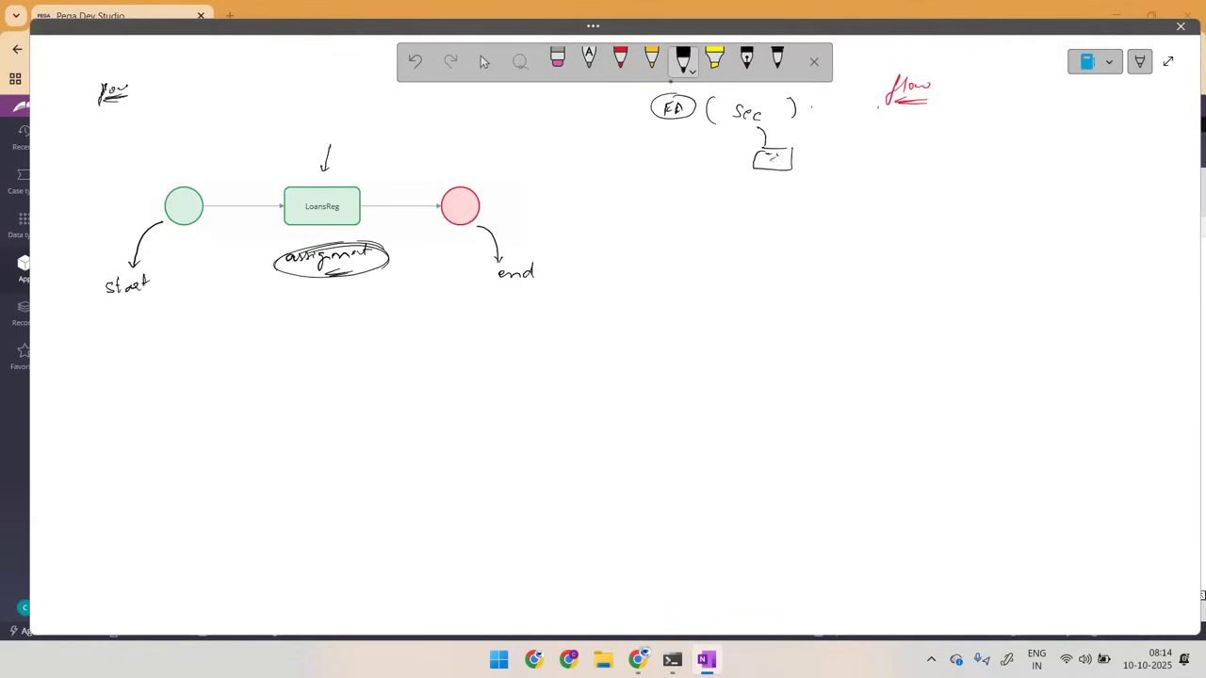
mouse_move(682, 91)
left_mouse_down()
mouse_move(646, 96)
mouse_move(699, 95)
mouse_move(424, 130)
mouse_move(329, 185)
left_mouse_up()
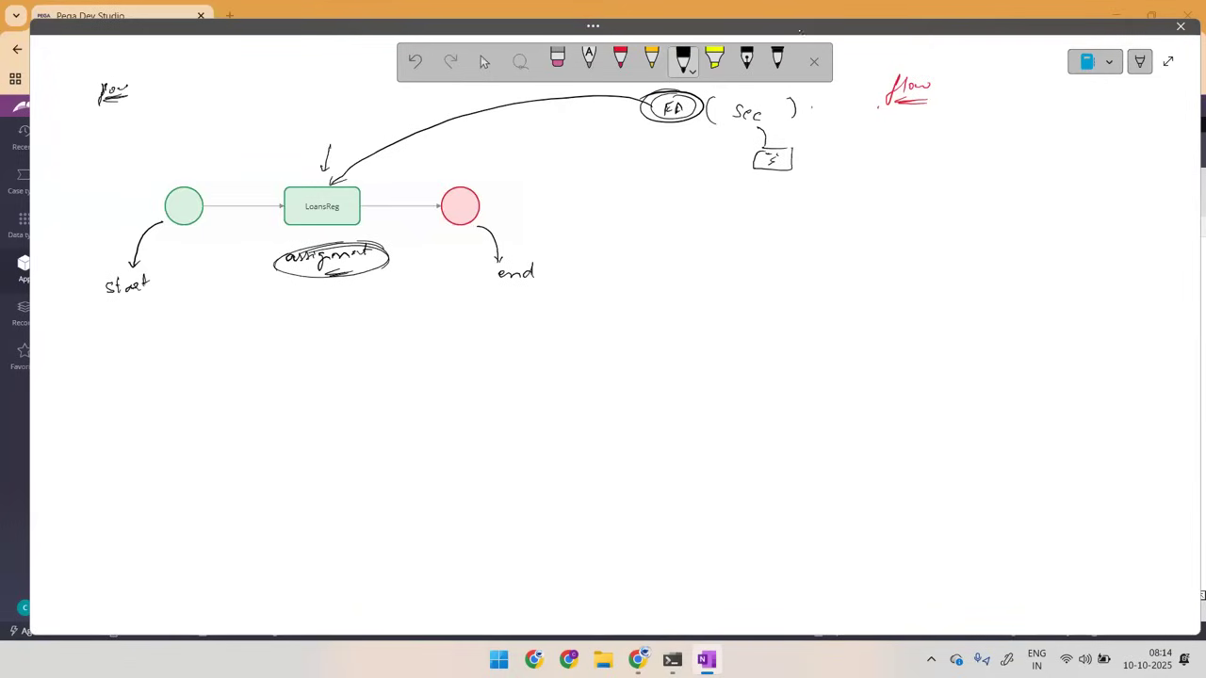
Step: Under the red "flow" heading, sketch two numbered screen boxes with circled properties, "Sec" and an underlined, circled "FA" below the second
mouse_move(910, 169)
left_mouse_down()
mouse_move(963, 171)
mouse_move(908, 167)
mouse_move(936, 144)
left_mouse_up()
mouse_move(1067, 151)
left_mouse_down()
mouse_move(1079, 161)
mouse_move(1074, 143)
mouse_move(1105, 198)
mouse_move(1045, 176)
left_mouse_up()
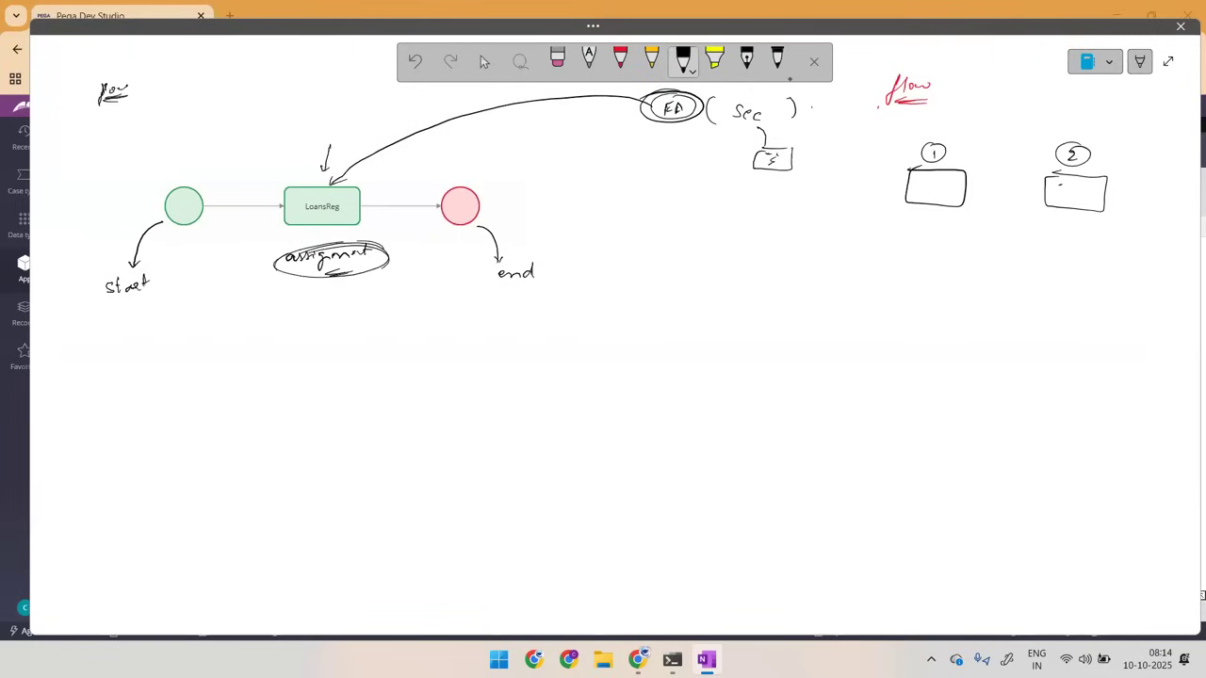
mouse_move(1040, 242)
left_mouse_down()
mouse_move(1062, 253)
mouse_move(1040, 258)
left_mouse_up()
left_click_drag(1046, 260, 1048, 277)
mouse_move(1063, 234)
left_mouse_down()
mouse_move(1027, 278)
mouse_move(1072, 241)
left_mouse_up()
mouse_move(1043, 299)
left_mouse_down()
mouse_move(1034, 313)
mouse_move(1051, 315)
left_mouse_up()
mouse_move(1057, 314)
left_mouse_down()
mouse_move(1066, 312)
mouse_move(1044, 348)
left_mouse_up()
left_click_drag(1038, 343, 1057, 375)
mouse_move(1070, 361)
left_mouse_down()
mouse_move(1022, 362)
mouse_move(1061, 358)
mouse_move(1064, 388)
left_mouse_up()
left_click_drag(1032, 393, 1058, 394)
left_click_drag(1034, 399, 1049, 398)
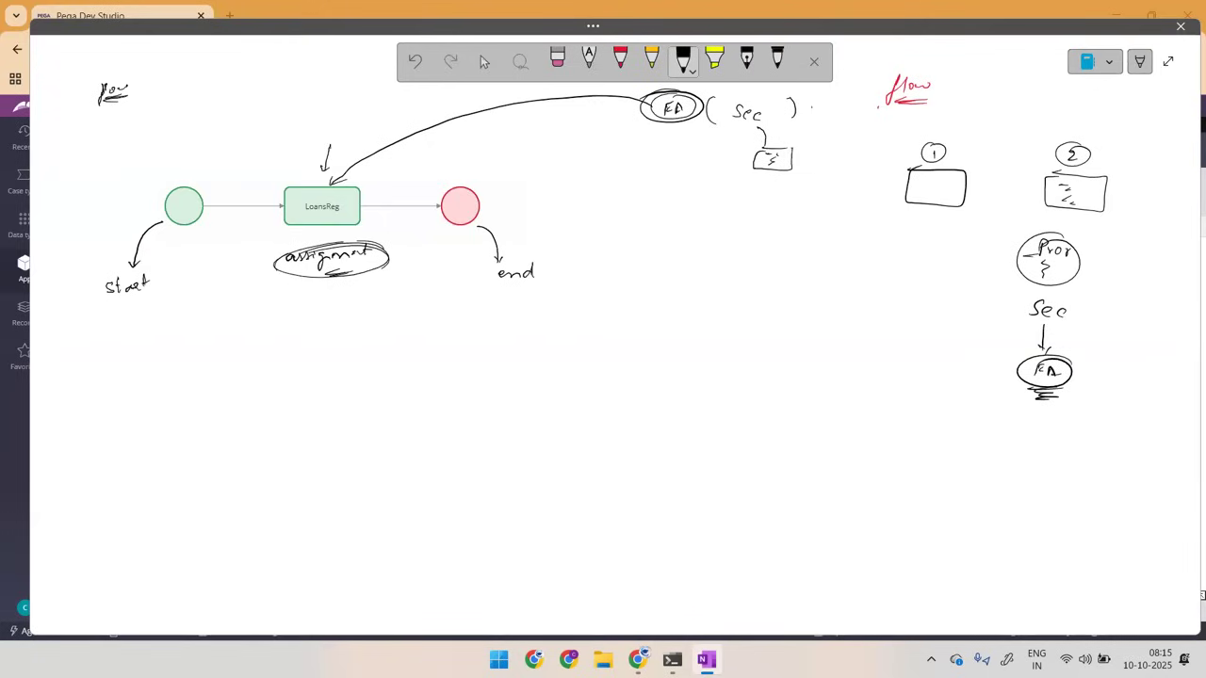
Step: Draw a second assignment box labelled "FA2" before the end shape and mark LoansReg with a circled "FA1"
left_click_drag(366, 102, 371, 112)
mouse_move(383, 196)
left_mouse_down()
mouse_move(382, 218)
mouse_move(428, 193)
mouse_move(430, 224)
mouse_move(380, 224)
mouse_move(388, 183)
left_mouse_up()
left_click_drag(388, 173, 421, 177)
left_click_drag(307, 170, 307, 162)
left_click_drag(307, 162, 320, 161)
mouse_move(320, 161)
left_mouse_down()
mouse_move(341, 155)
mouse_move(303, 149)
left_mouse_up()
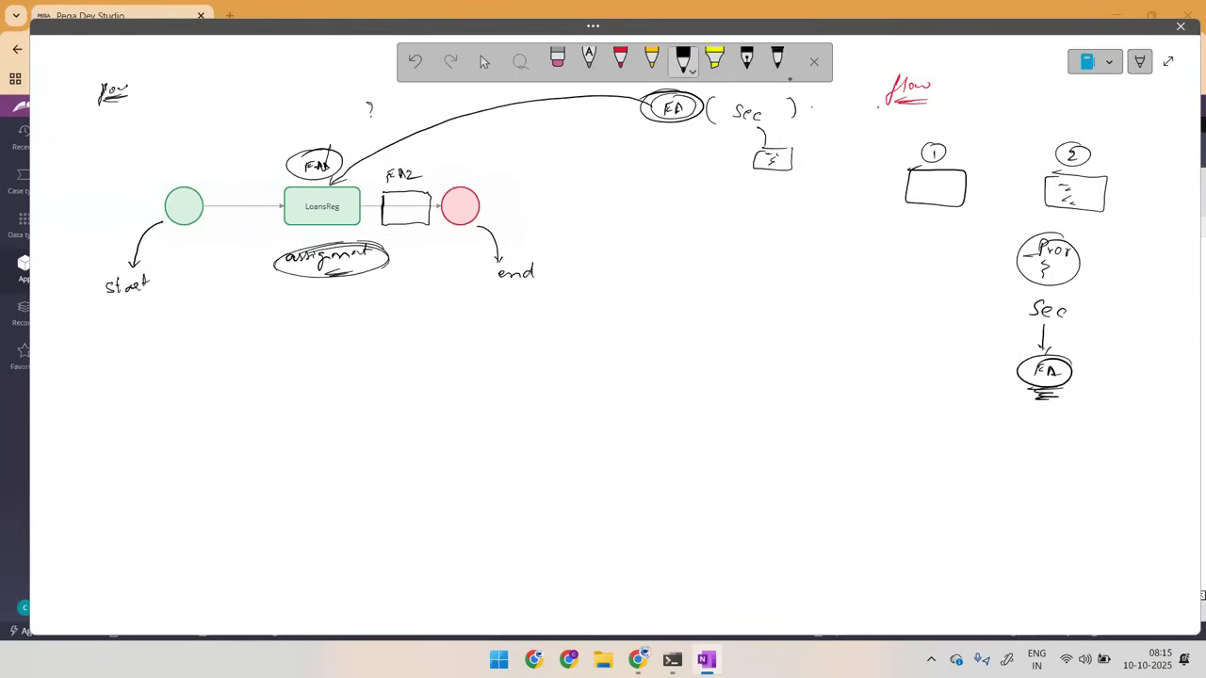
Step: Link the numbered screens with arcs, circle the properties and Sec group, and circle the LoansReg assignment with its flow action
mouse_move(927, 158)
left_mouse_down()
mouse_move(1045, 149)
mouse_move(1152, 166)
left_mouse_up()
left_click_drag(921, 235, 954, 232)
left_click_drag(1090, 232, 1108, 233)
left_click_drag(956, 285, 969, 279)
left_click_drag(981, 284, 989, 289)
left_click_drag(1070, 289, 1087, 290)
mouse_move(1062, 270)
left_mouse_down()
mouse_move(1079, 259)
mouse_move(1083, 286)
left_mouse_up()
left_click_drag(335, 202, 354, 196)
left_click_drag(418, 194, 411, 201)
mouse_move(330, 147)
left_mouse_down()
mouse_move(270, 189)
mouse_move(330, 286)
mouse_move(332, 151)
left_mouse_up()
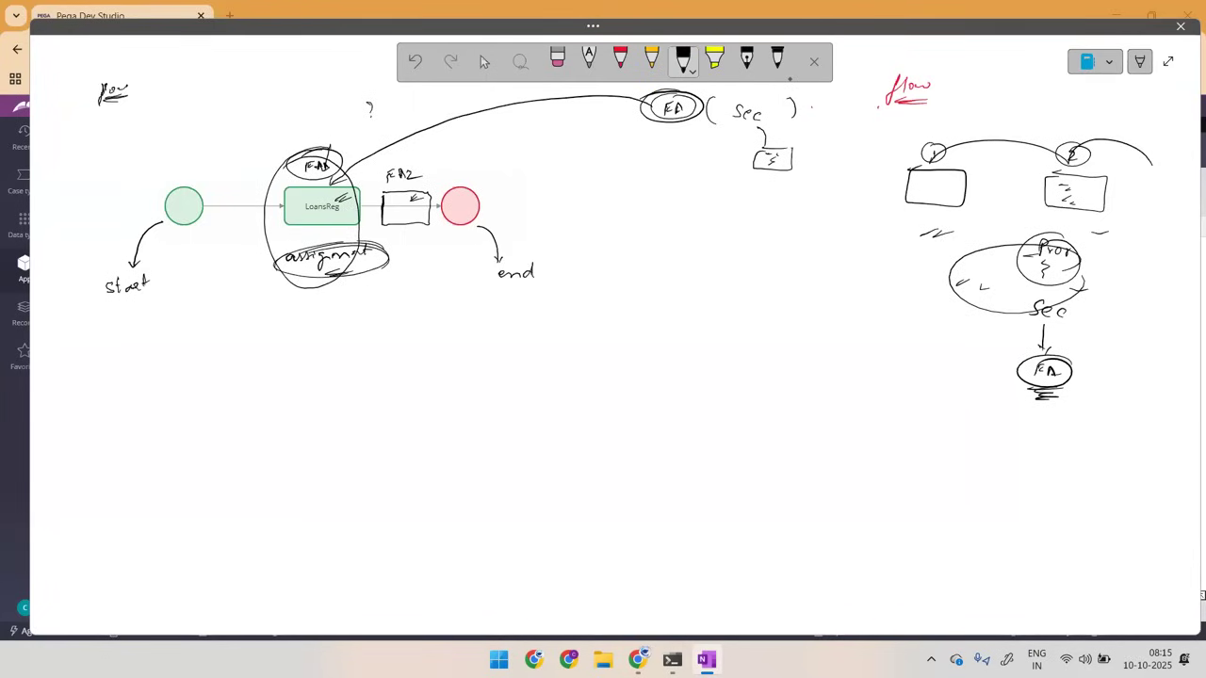
Step: Sketch a circled user figure beside the form box, and an oval above screen 1 with a line into the circled screen
mouse_move(808, 149)
left_mouse_down()
mouse_move(801, 181)
mouse_move(821, 144)
left_mouse_up()
mouse_move(959, 79)
left_mouse_down()
mouse_move(983, 80)
mouse_move(978, 92)
left_mouse_up()
mouse_move(961, 98)
left_mouse_down()
mouse_move(987, 104)
mouse_move(964, 115)
mouse_move(993, 103)
mouse_move(967, 99)
left_mouse_up()
mouse_move(959, 111)
left_mouse_down()
mouse_move(986, 111)
mouse_move(940, 185)
mouse_move(951, 177)
mouse_move(937, 180)
mouse_move(937, 208)
left_mouse_up()
mouse_move(951, 158)
left_mouse_down()
mouse_move(902, 185)
mouse_move(938, 214)
left_mouse_up()
left_click_drag(908, 172, 953, 156)
left_click_drag(833, 185, 859, 183)
left_click_drag(834, 194, 862, 192)
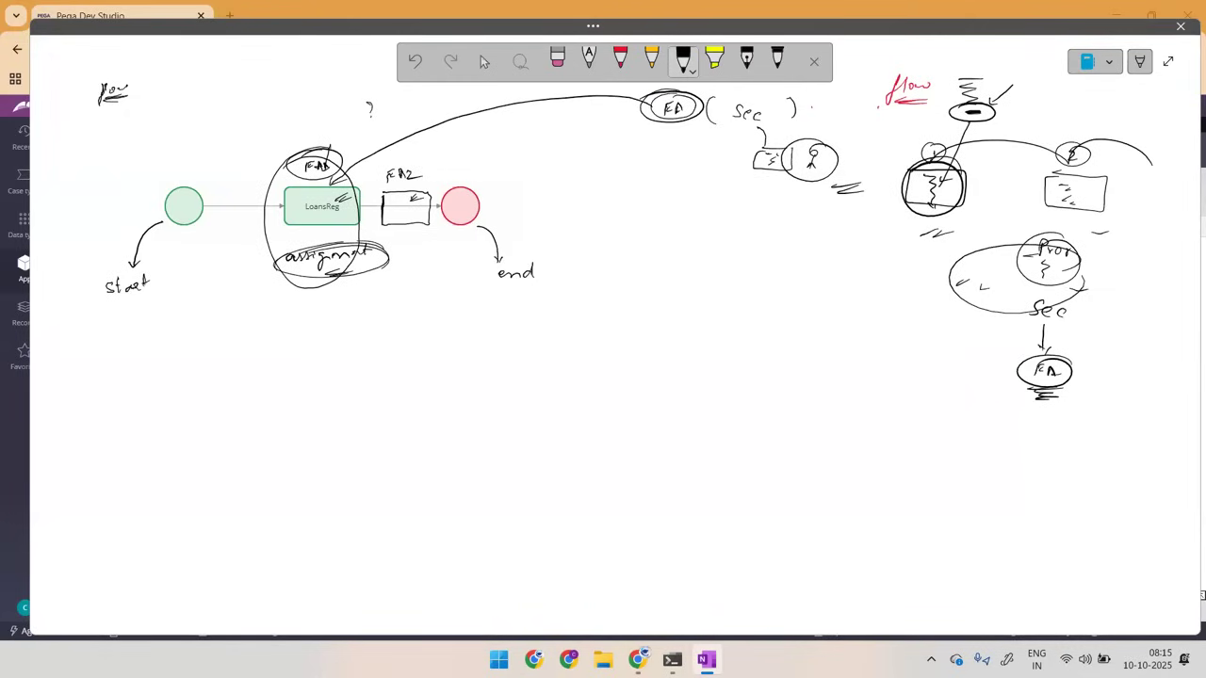
Step: Circle and fill in screen 2, and draw a third screen box beside it
mouse_move(1068, 156)
left_mouse_down()
mouse_move(1116, 195)
mouse_move(1009, 181)
mouse_move(1084, 183)
left_mouse_up()
left_click_drag(1065, 190, 1078, 196)
left_click_drag(1093, 200, 1085, 234)
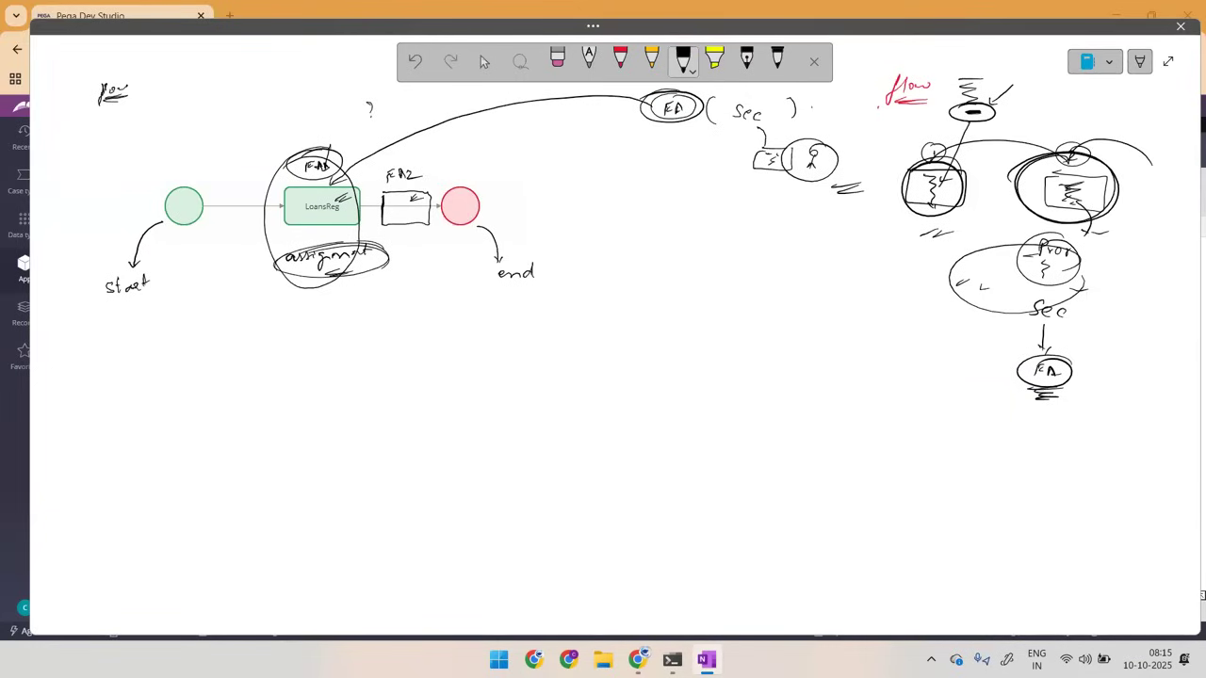
mouse_move(1134, 175)
left_mouse_down()
mouse_move(1158, 175)
mouse_move(1135, 211)
mouse_move(1134, 175)
left_mouse_up()
left_click_drag(1147, 183, 1144, 190)
Step: Draw loops linking screen 1 to the user figure, and circle and underline the LoansReg assignment again
mouse_move(933, 158)
left_mouse_down()
mouse_move(957, 213)
mouse_move(894, 213)
mouse_move(955, 162)
left_mouse_up()
mouse_move(837, 169)
left_mouse_down()
mouse_move(808, 175)
mouse_move(942, 192)
mouse_move(822, 148)
mouse_move(989, 188)
mouse_move(808, 163)
left_mouse_up()
mouse_move(936, 183)
left_mouse_down()
mouse_move(879, 147)
mouse_move(808, 163)
left_mouse_up()
mouse_move(321, 158)
left_mouse_down()
mouse_move(306, 160)
mouse_move(367, 200)
mouse_move(311, 172)
left_mouse_up()
left_click_drag(294, 238, 346, 235)
left_click_drag(327, 243, 350, 238)
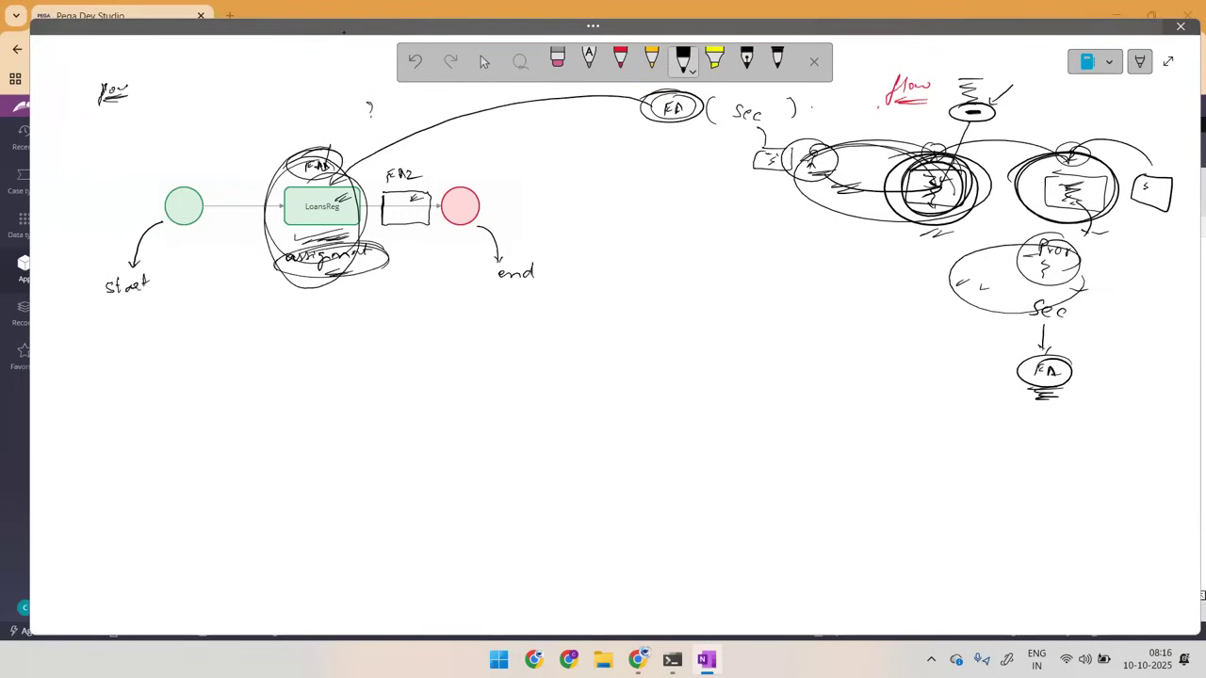
Step: Sketch a sequence of screens numbered 1 to 50, with dots between the two boxes and linking arcs above
mouse_move(652, 298)
left_mouse_down()
mouse_move(692, 296)
mouse_move(649, 298)
mouse_move(665, 271)
left_mouse_up()
left_click(712, 296)
mouse_move(837, 294)
left_mouse_down()
mouse_move(872, 293)
mouse_move(827, 323)
mouse_move(829, 292)
mouse_move(865, 274)
left_mouse_up()
left_click_drag(667, 275, 859, 275)
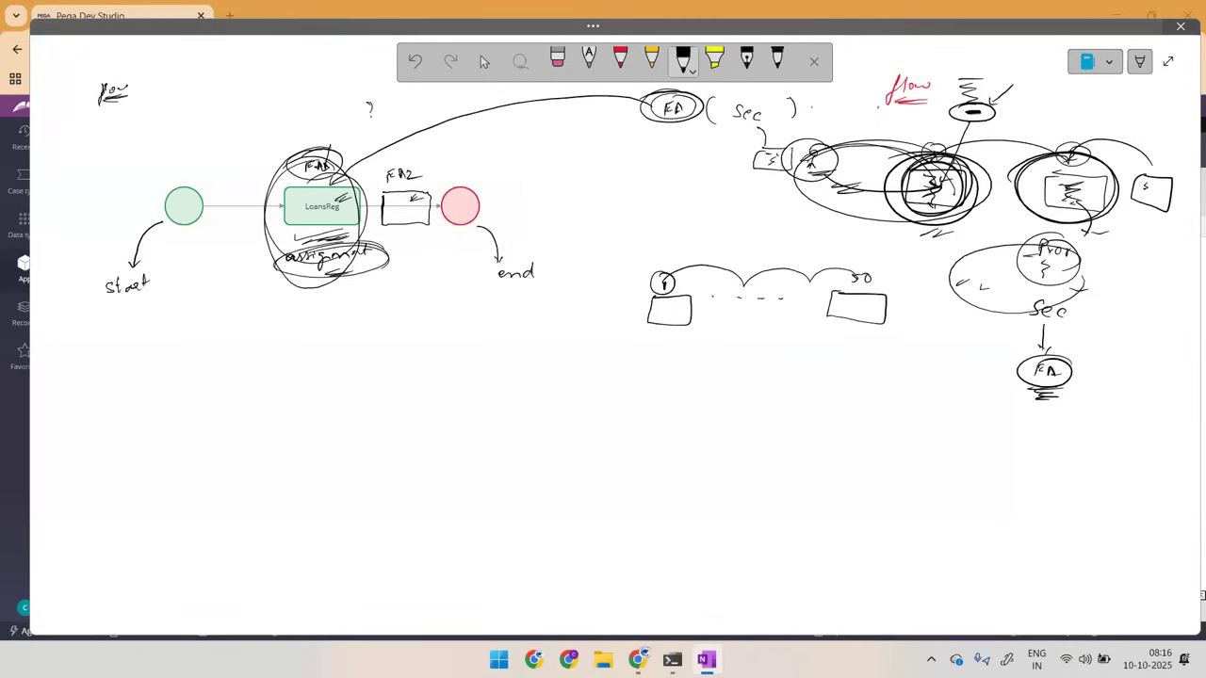
Step: Handwrite the list "Sec → 50", "FA → 50", "flow → 1" and "assign → 50", circling the last value
mouse_move(528, 365)
left_mouse_down()
mouse_move(518, 375)
mouse_move(552, 374)
left_mouse_up()
left_click_drag(575, 372, 633, 366)
left_click_drag(544, 389, 544, 402)
left_click_drag(543, 392, 610, 397)
mouse_move(602, 391)
left_mouse_down()
mouse_move(633, 403)
mouse_move(648, 393)
left_mouse_up()
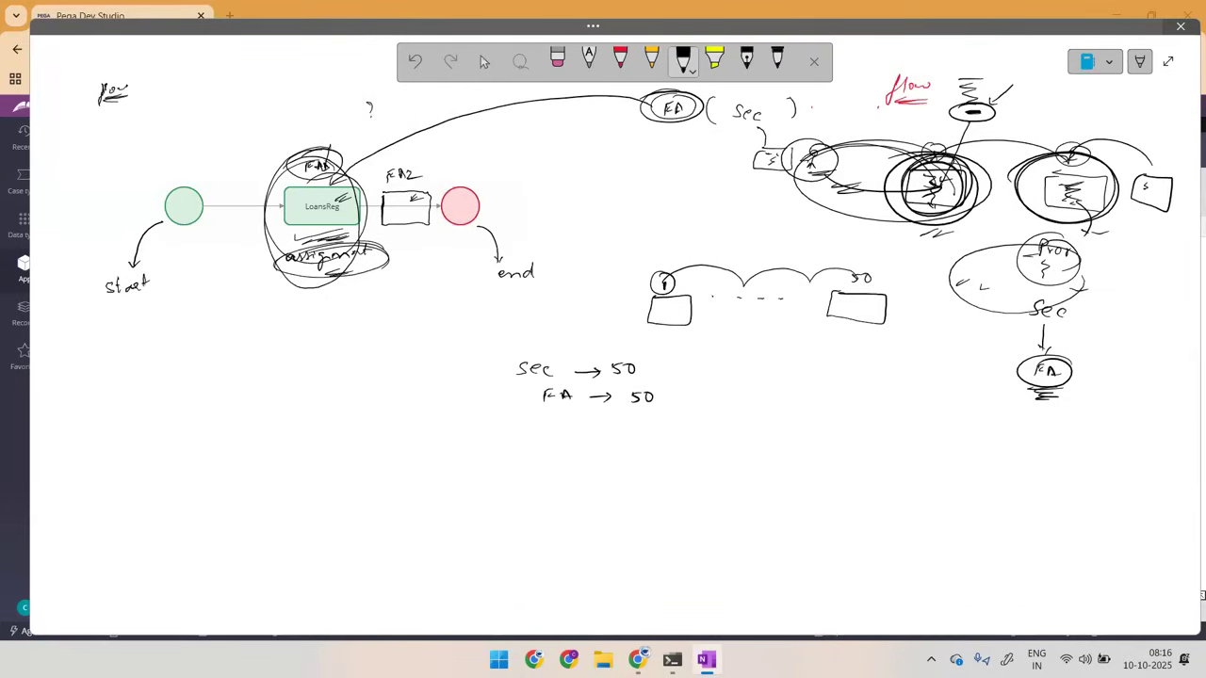
mouse_move(551, 417)
left_mouse_down()
mouse_move(539, 440)
mouse_move(550, 435)
left_mouse_up()
left_click_drag(560, 425, 617, 425)
mouse_move(553, 460)
left_mouse_down()
mouse_move(545, 467)
mouse_move(577, 474)
mouse_move(606, 465)
left_mouse_up()
mouse_move(617, 461)
left_mouse_down()
mouse_move(660, 462)
mouse_move(673, 451)
mouse_move(636, 463)
mouse_move(683, 443)
left_mouse_up()
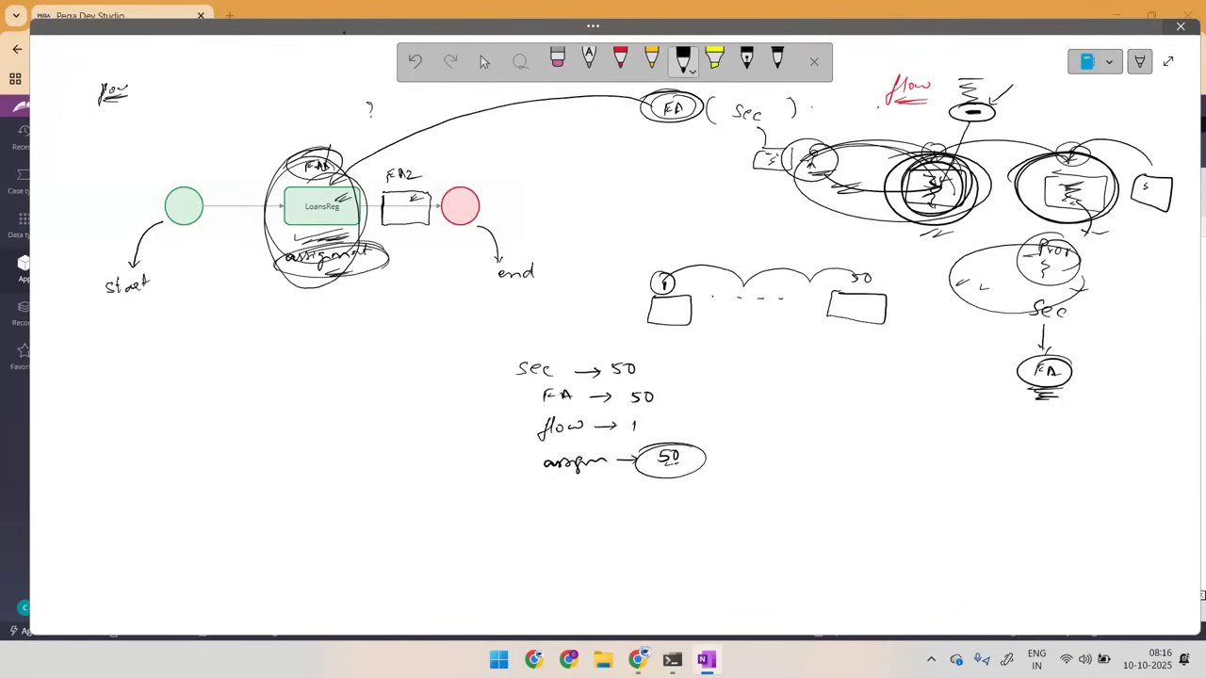
Step: Draw arcs after LoansReg, encircle the whole flow diagram, mark its shapes and write an underlined "52" beneath
mouse_move(328, 185)
left_mouse_down()
mouse_move(400, 172)
mouse_move(448, 181)
left_mouse_up()
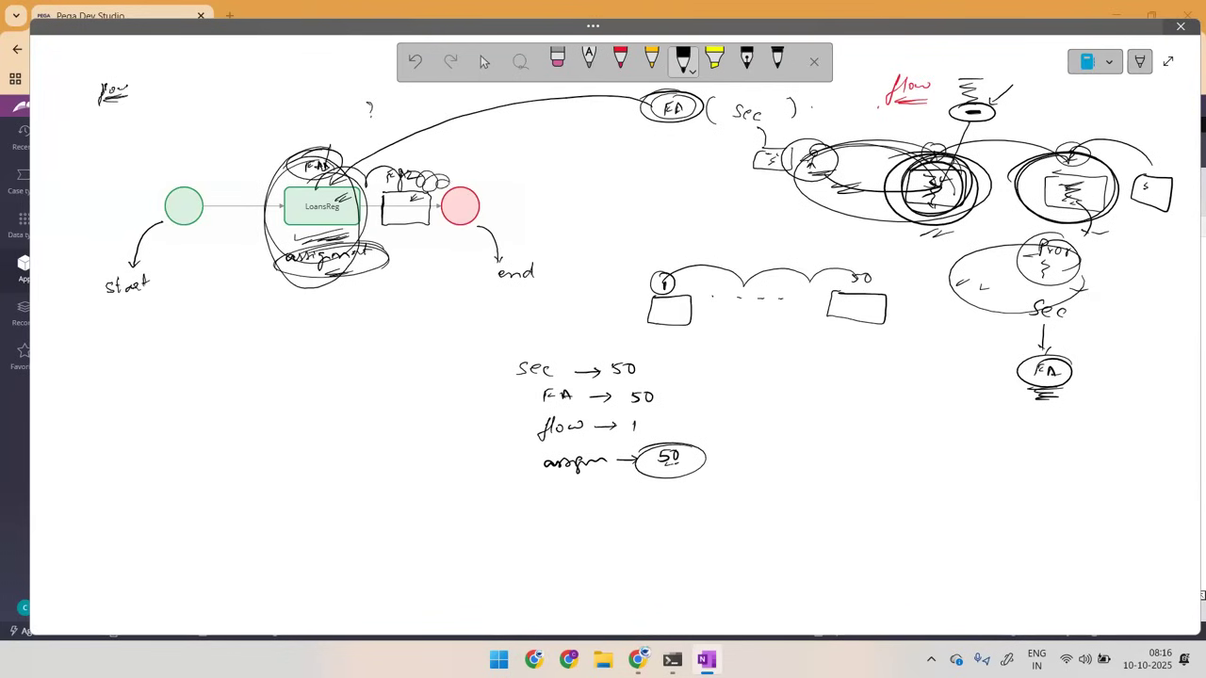
mouse_move(510, 158)
left_mouse_down()
mouse_move(115, 235)
mouse_move(577, 214)
mouse_move(364, 122)
left_mouse_up()
left_click_drag(262, 243, 320, 238)
left_click_drag(381, 228, 404, 226)
left_click_drag(373, 306, 405, 325)
left_click_drag(185, 224, 232, 217)
left_click_drag(465, 203, 505, 198)
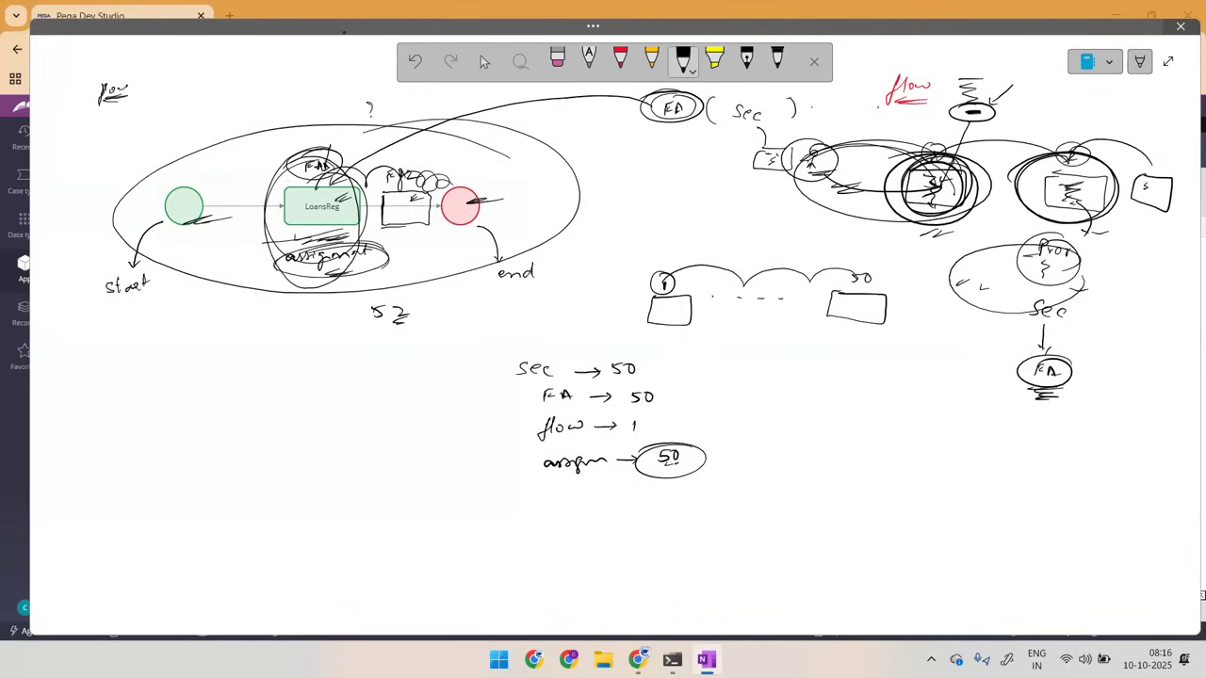
Step: Encircle the flow diagram in red and draw a red branch below it leading to an underlined "17"
left_click(620, 61)
mouse_move(132, 198)
left_mouse_down()
mouse_move(412, 139)
mouse_move(435, 302)
mouse_move(347, 111)
left_mouse_up()
mouse_move(263, 321)
left_mouse_down()
mouse_move(303, 343)
mouse_move(273, 362)
left_mouse_up()
left_click_drag(302, 303, 275, 390)
left_click_drag(341, 335, 366, 369)
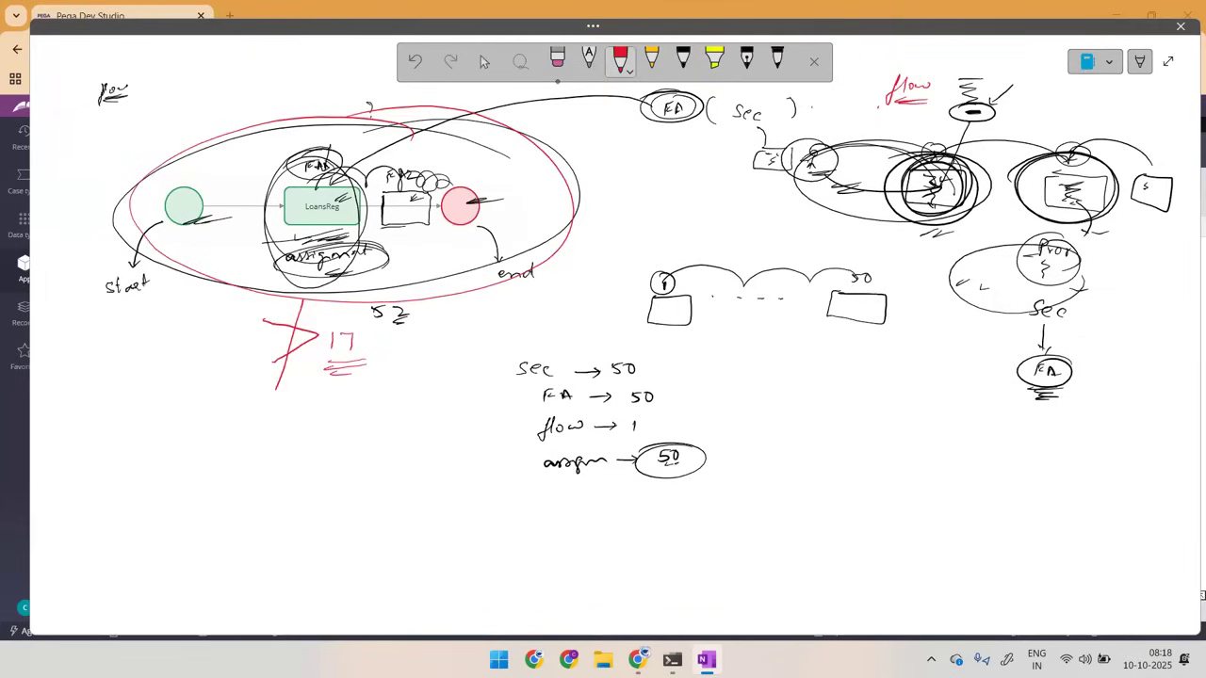
Step: Handwrite "flow // Process" in red, circle and underline "Process", and draw an arrow to it from "flow"
mouse_move(105, 397)
left_mouse_down()
mouse_move(96, 436)
mouse_move(159, 399)
mouse_move(149, 431)
left_mouse_up()
mouse_move(166, 381)
left_mouse_down()
mouse_move(156, 429)
mouse_move(199, 408)
mouse_move(218, 416)
left_mouse_up()
left_click_drag(247, 396, 192, 399)
left_click_drag(170, 431, 231, 433)
left_click_drag(121, 407, 200, 390)
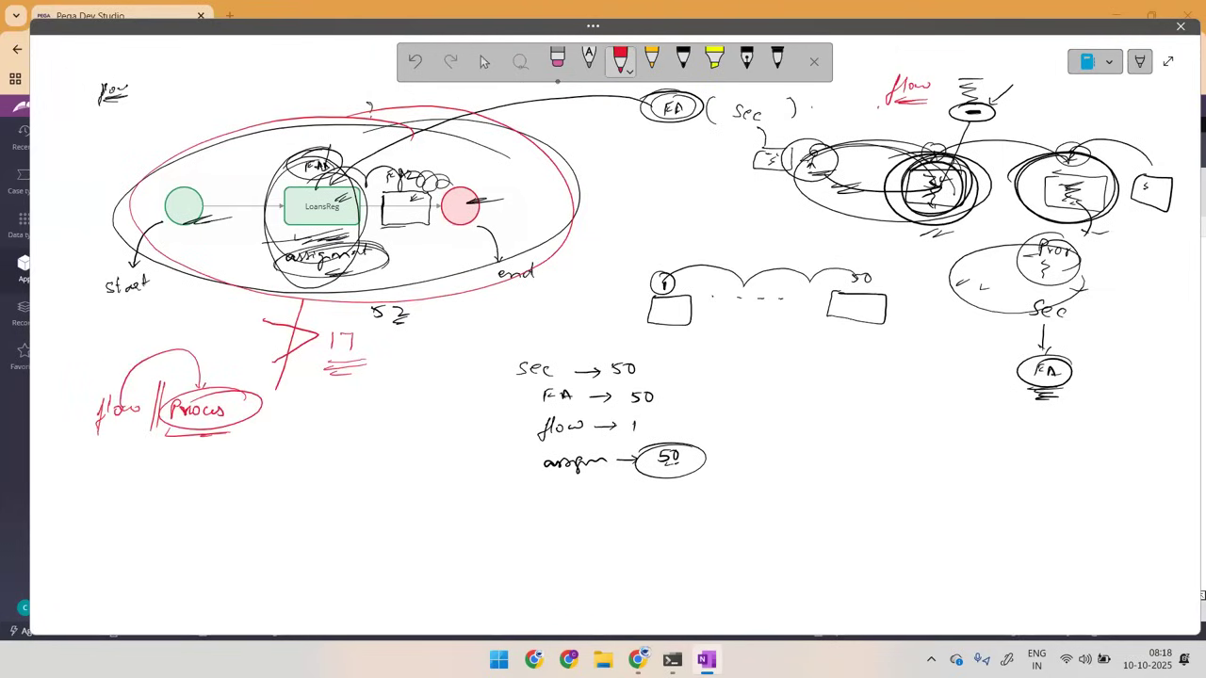
Step: In Pega Dev Studio, move the LoansReg flow's end shape further along and insert an Assignment between LoansReg and the end shape
key("alt+Tab")
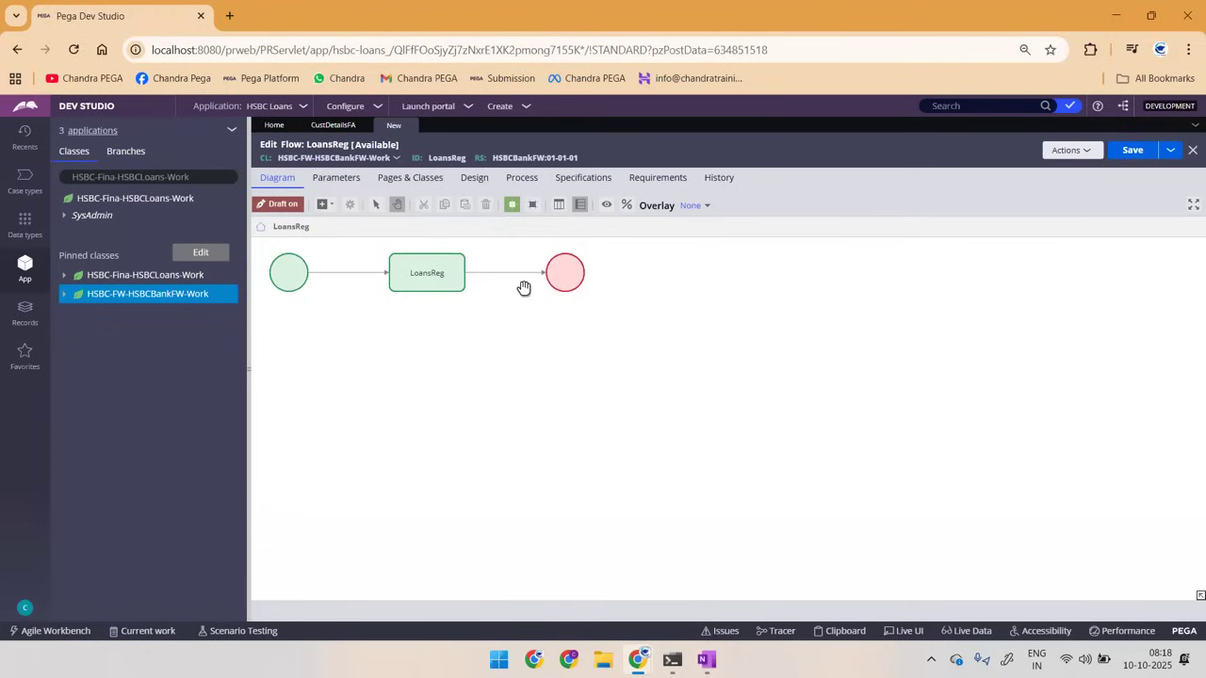
left_click(493, 273)
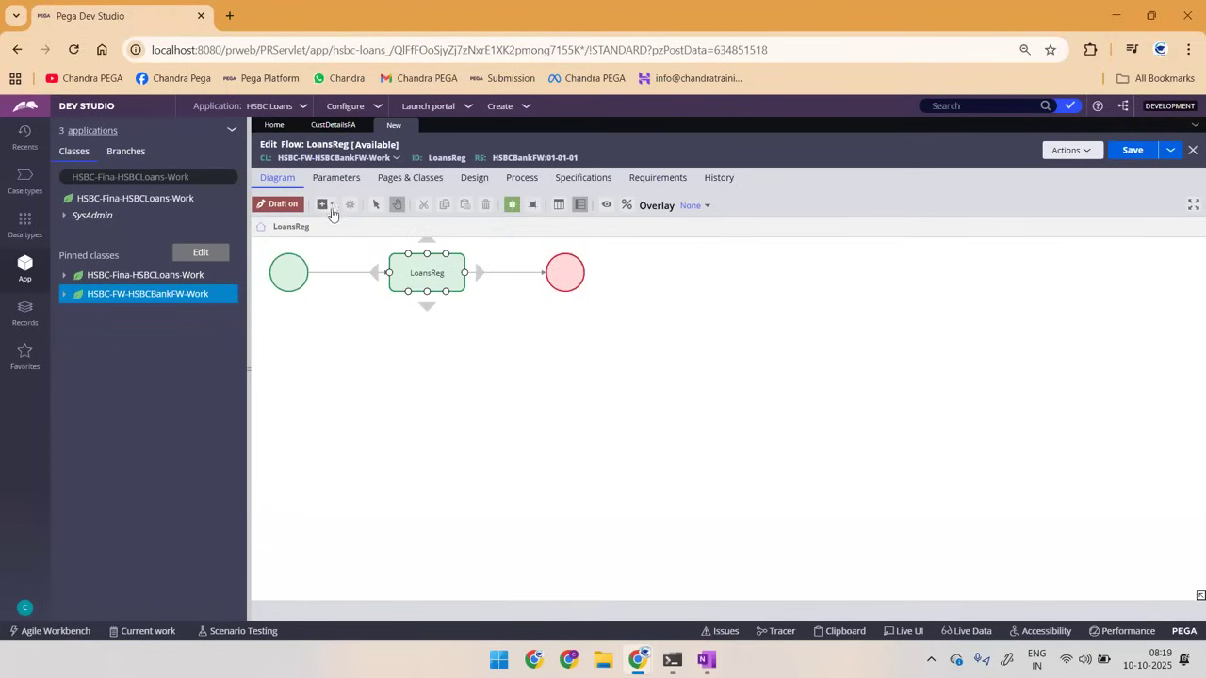
left_click(330, 208)
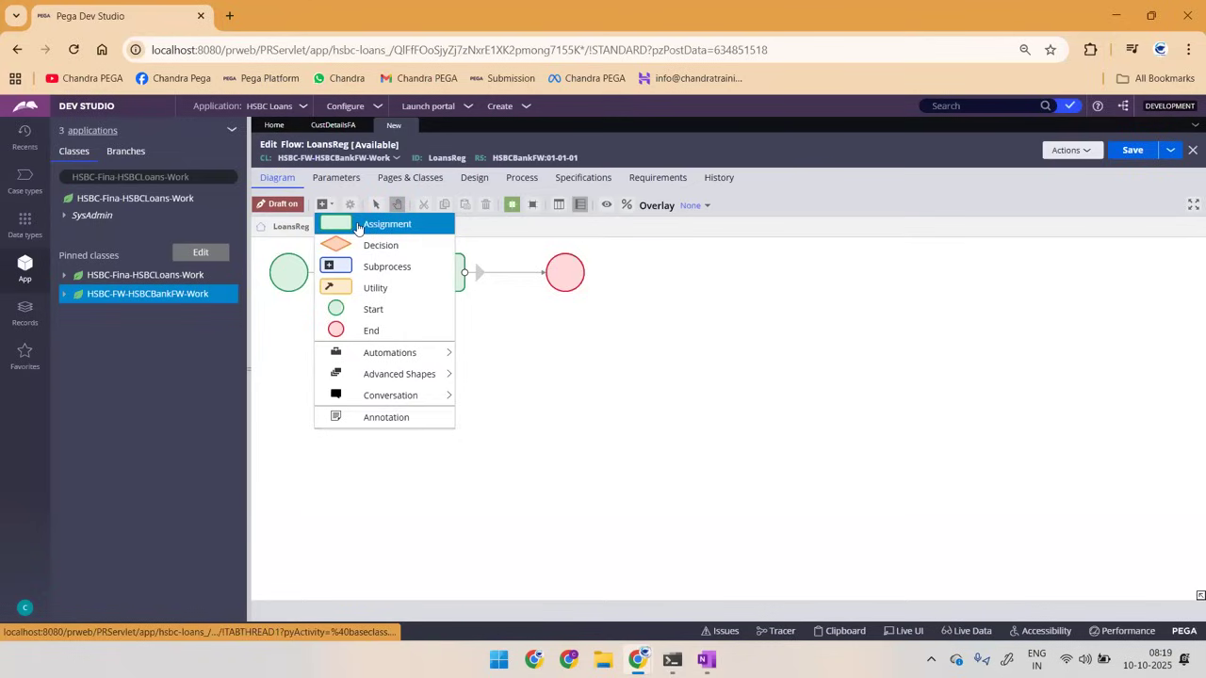
left_click(358, 226)
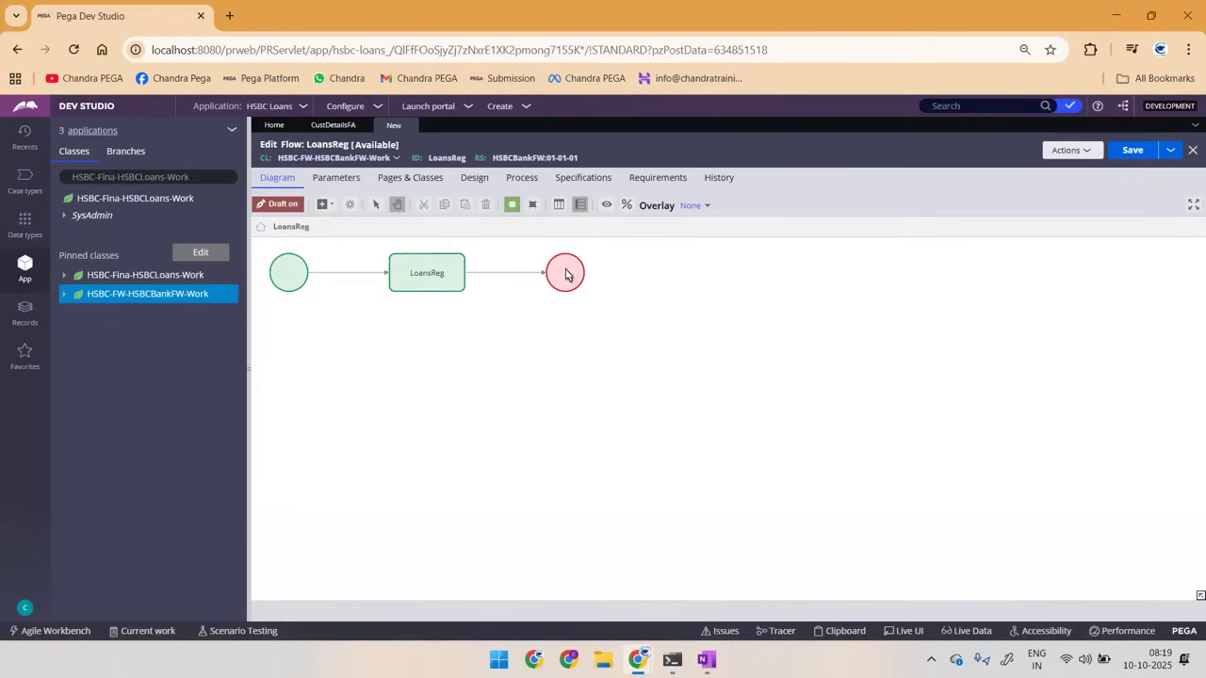
left_click_drag(672, 271, 848, 284)
left_click_drag(722, 405, 533, 270)
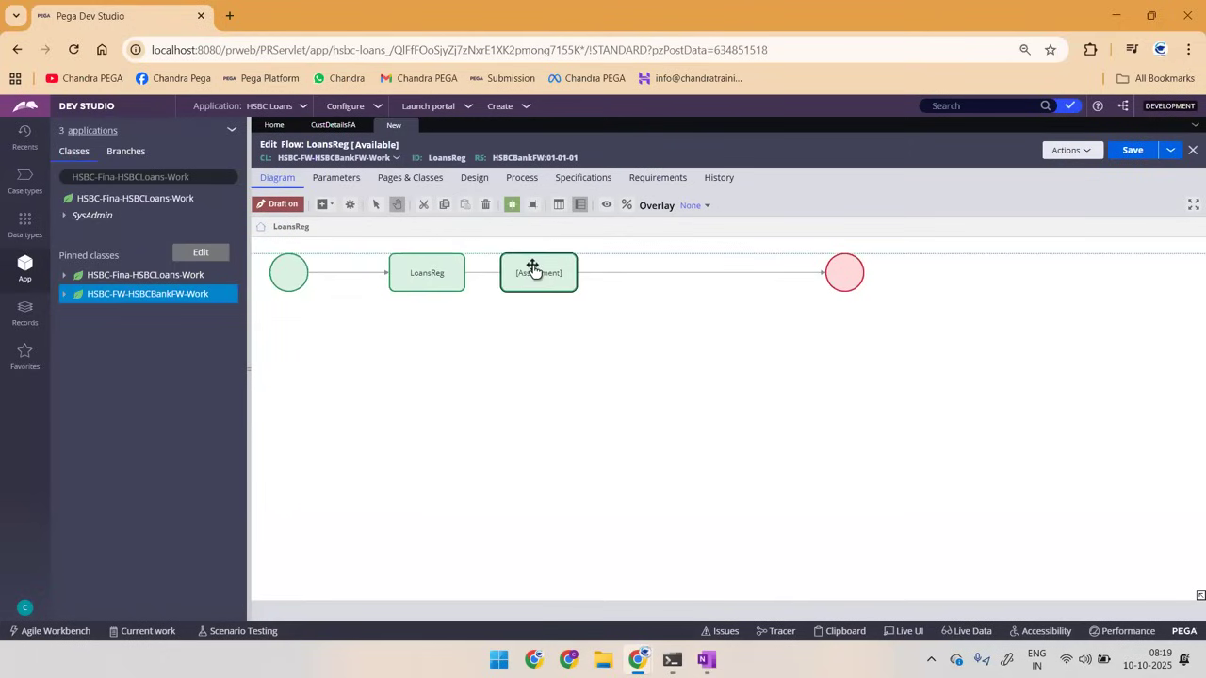
Step: Add two more Assignment shapes to the flow line between the unnamed assignment and the end shape
left_click(321, 207)
left_click(368, 222)
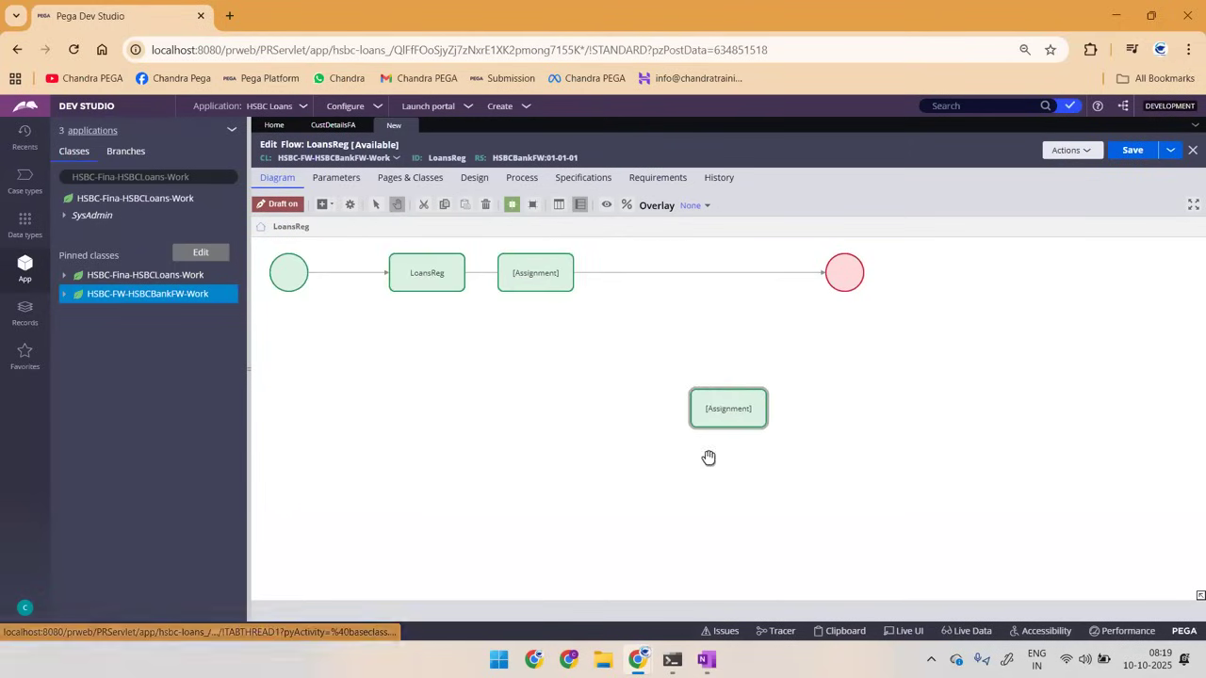
left_click_drag(719, 421, 633, 275)
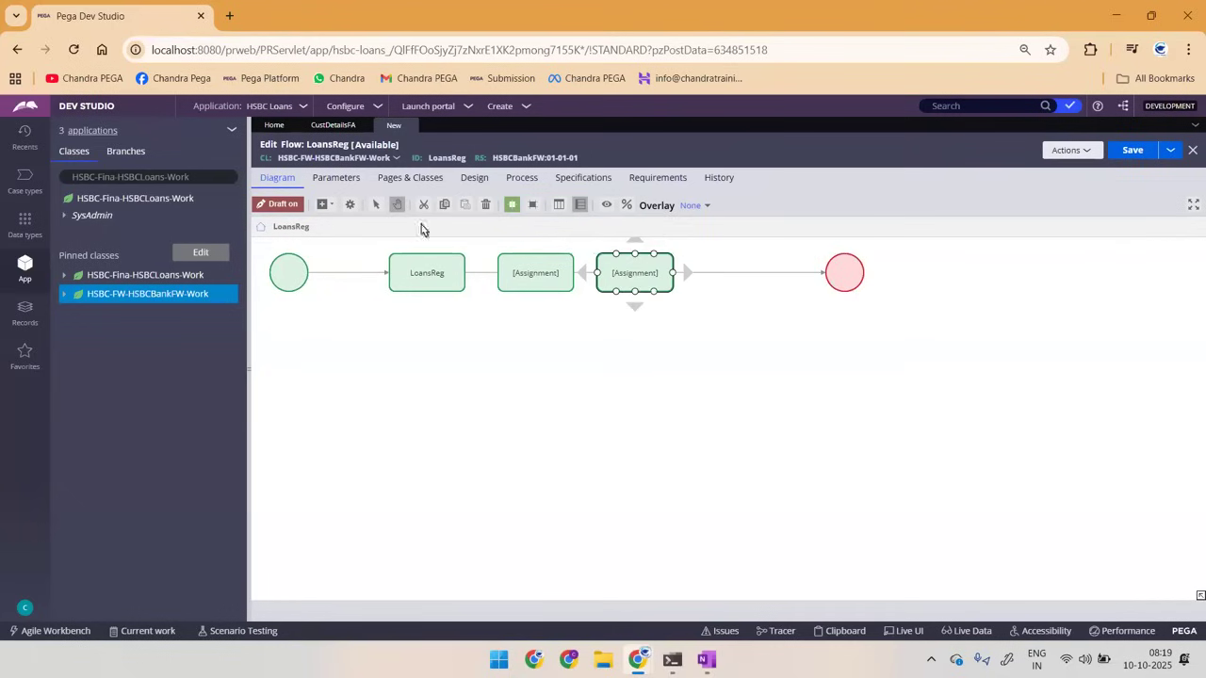
left_click(322, 205)
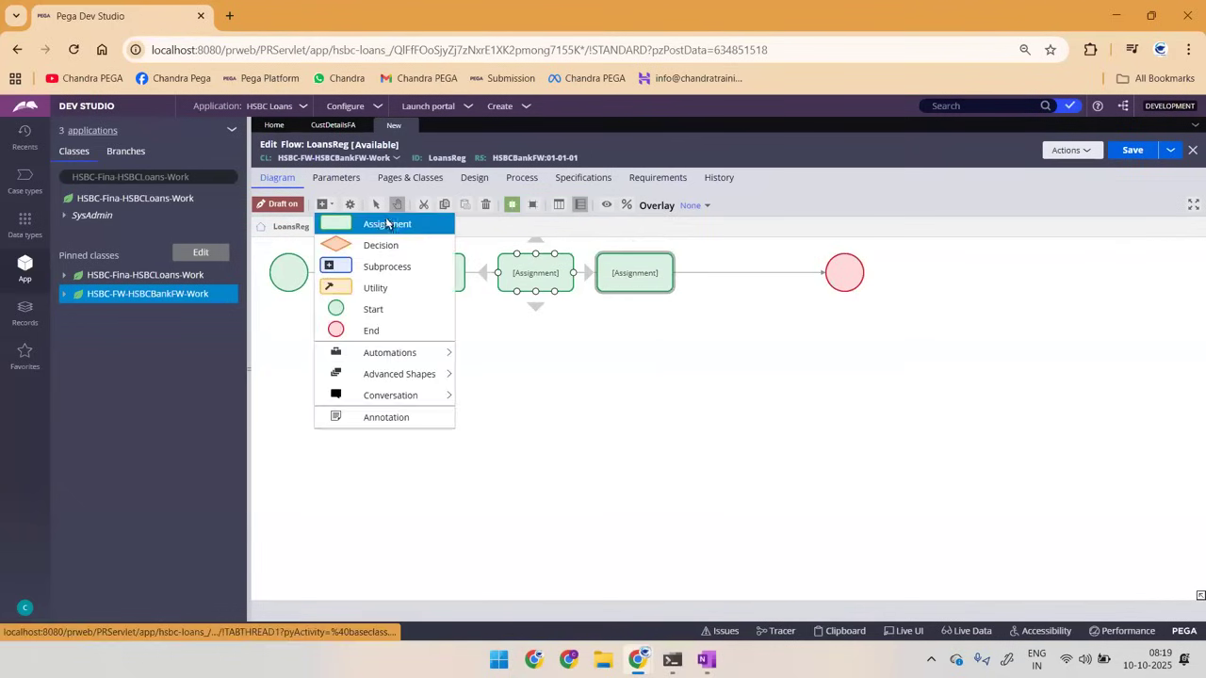
left_click(384, 225)
left_click_drag(710, 402, 722, 270)
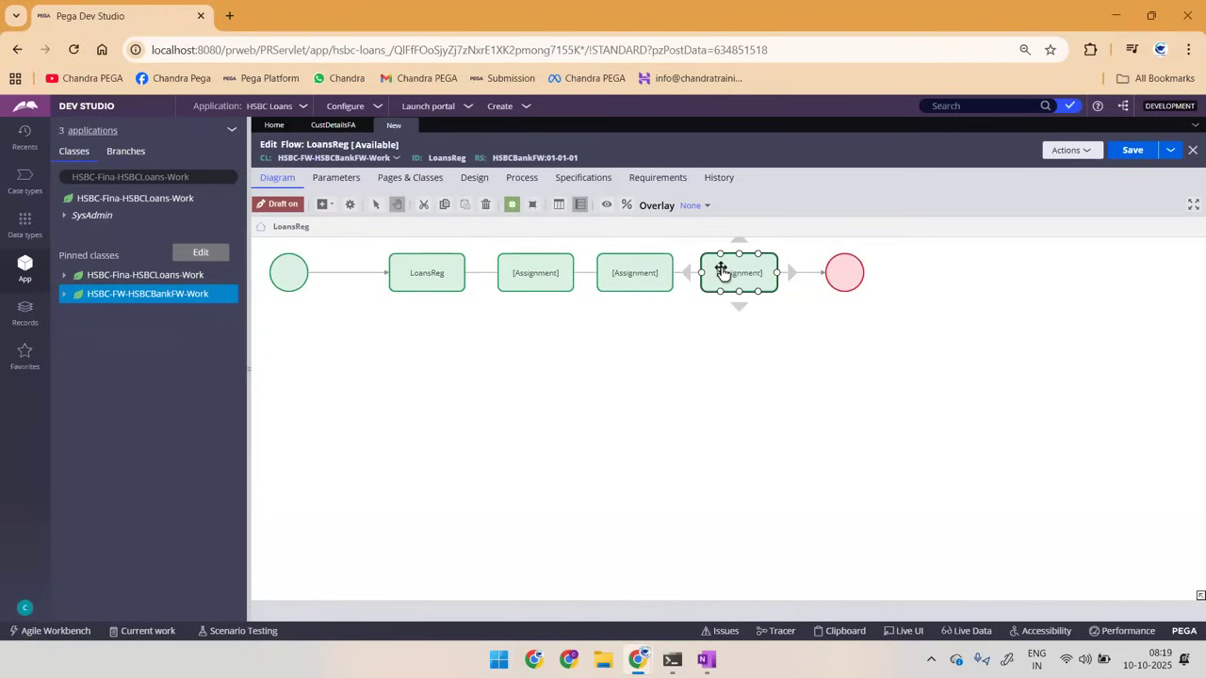
left_click(855, 278)
left_click(438, 277)
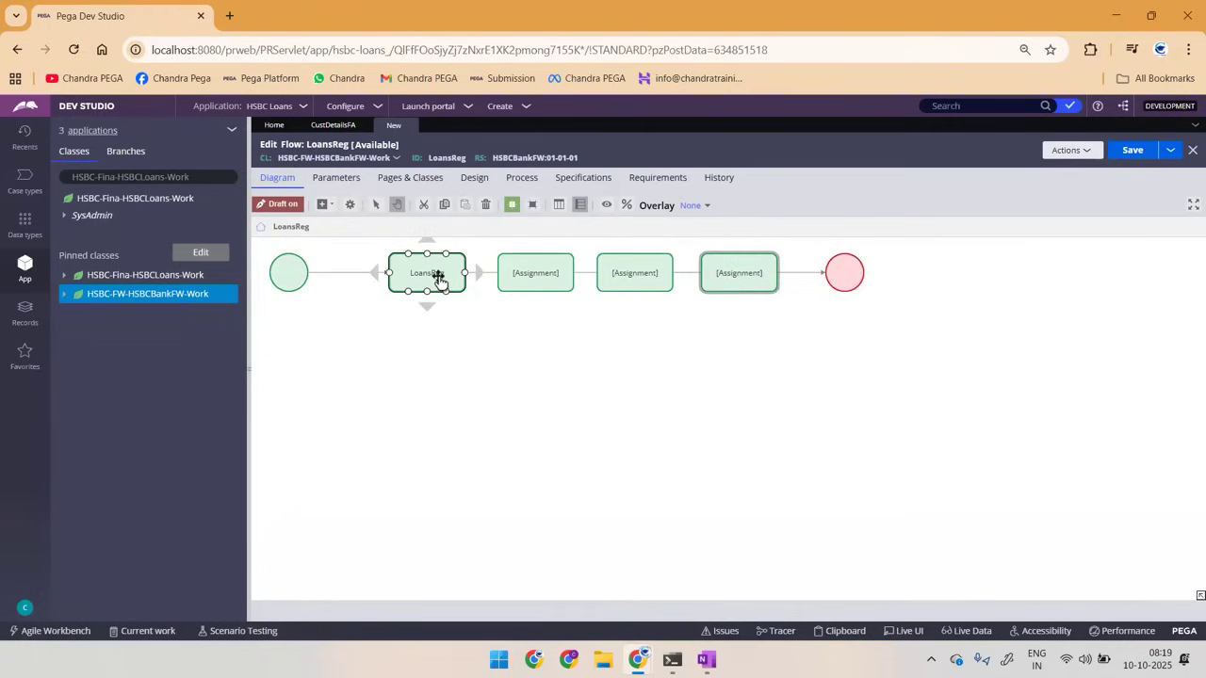
left_click(525, 279)
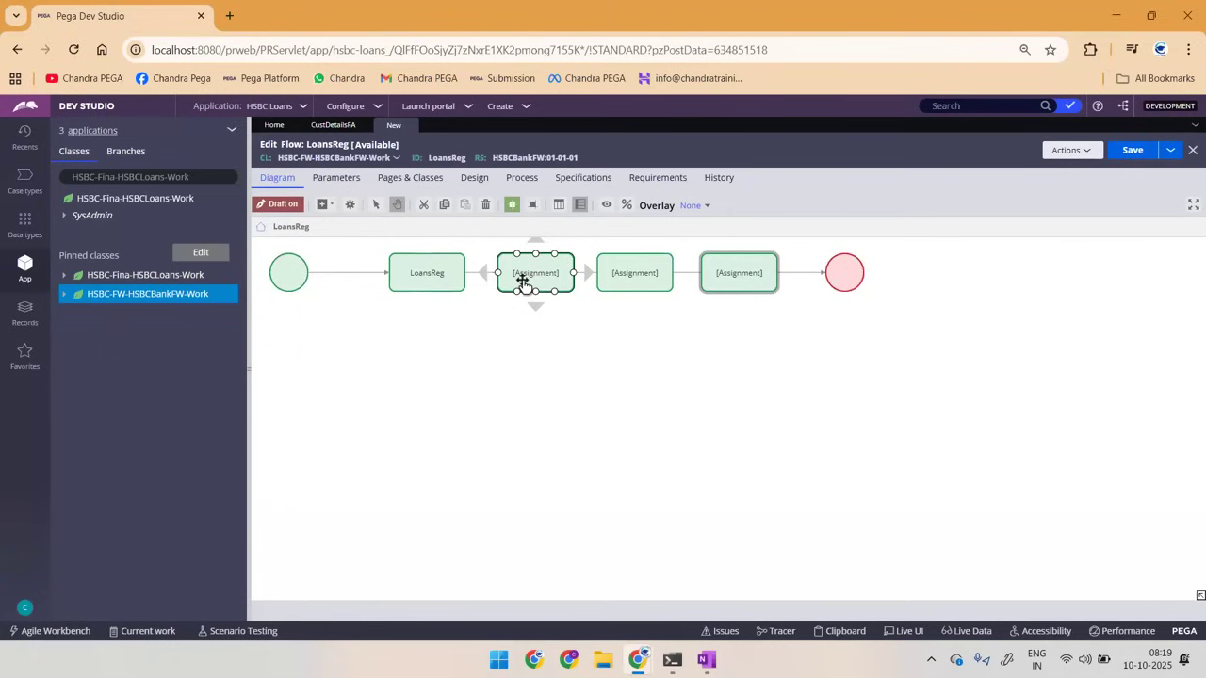
left_click(608, 279)
left_click(436, 287)
left_click(402, 387)
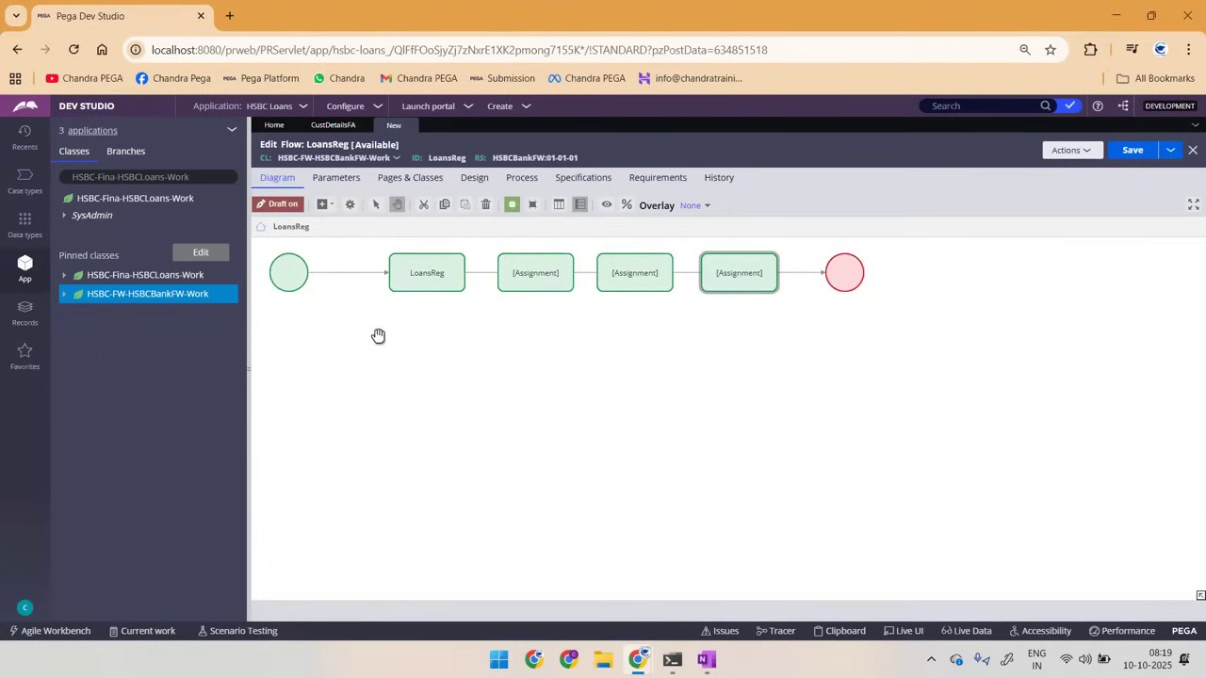
left_click(361, 275)
Step: Move the end shape further along and insert a Subprocess on the flow line after the third unnamed assignment
left_click(328, 205)
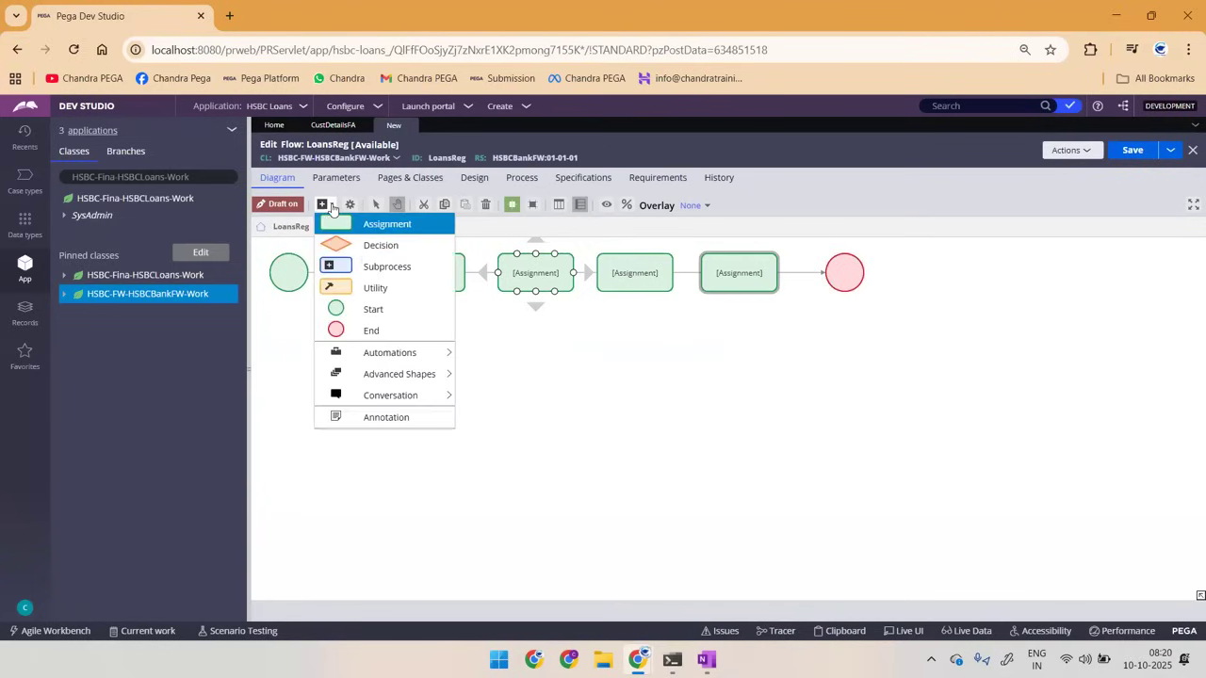
left_click(403, 276)
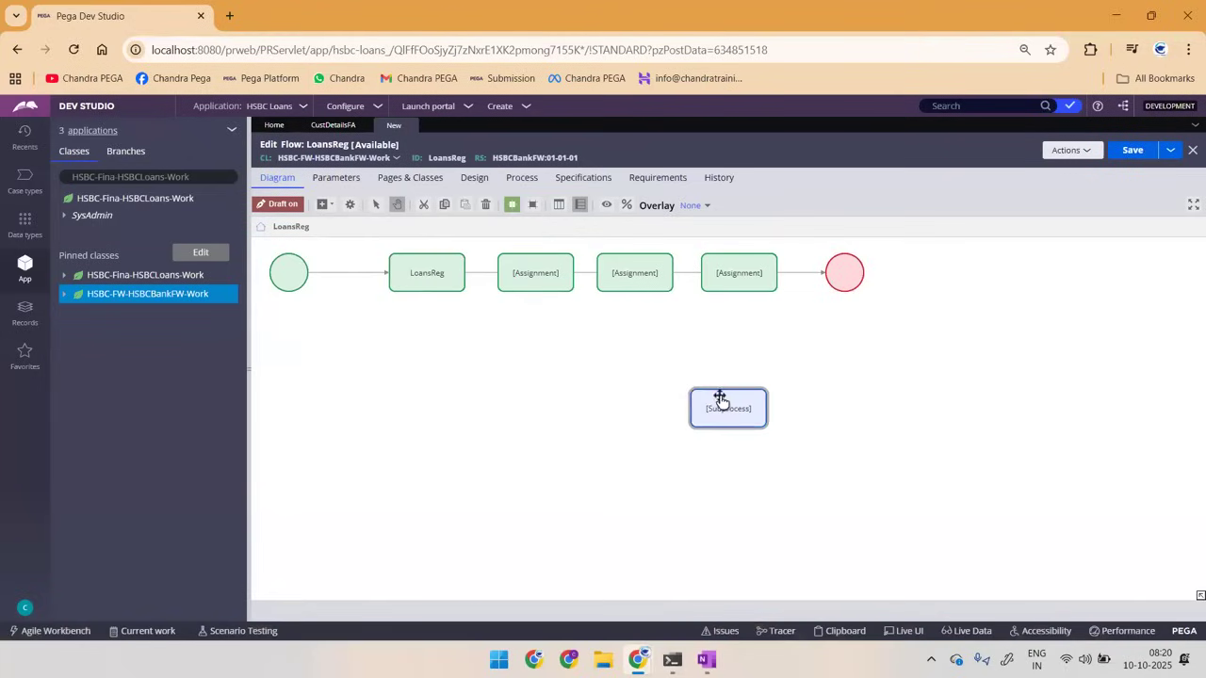
left_click_drag(842, 280, 998, 274)
left_click(716, 410)
left_click_drag(716, 411, 813, 272)
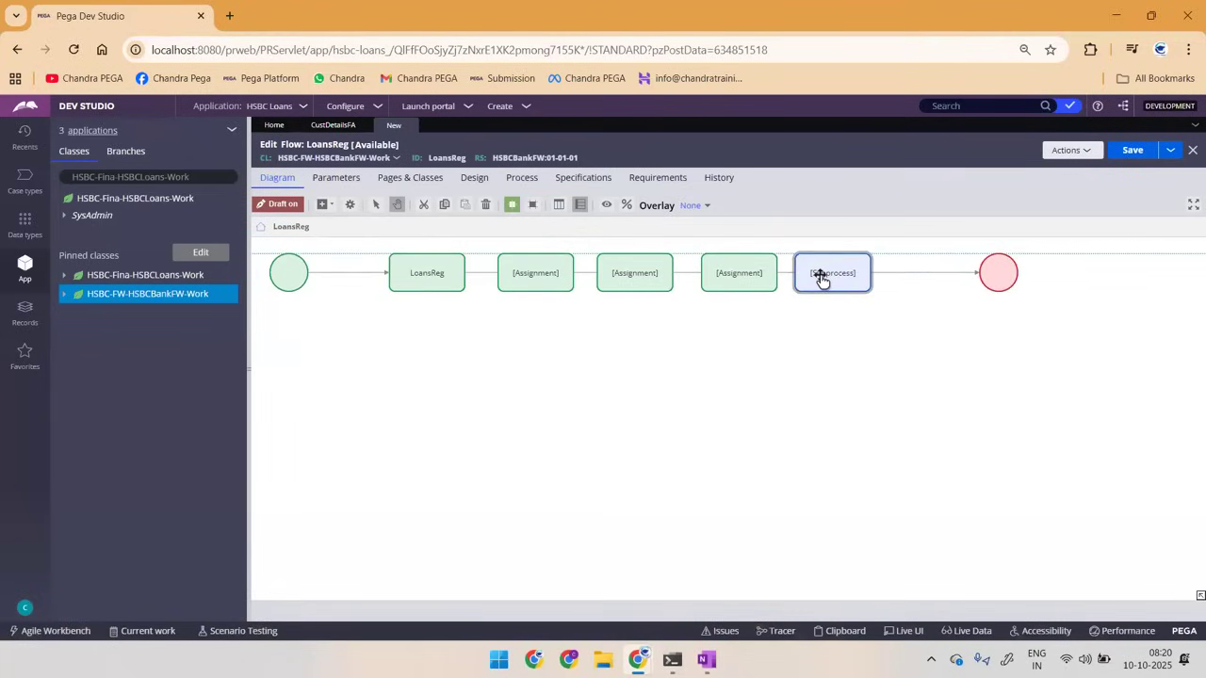
Step: Insert another Assignment on the flow line between the subprocess and the end shape
left_click(322, 205)
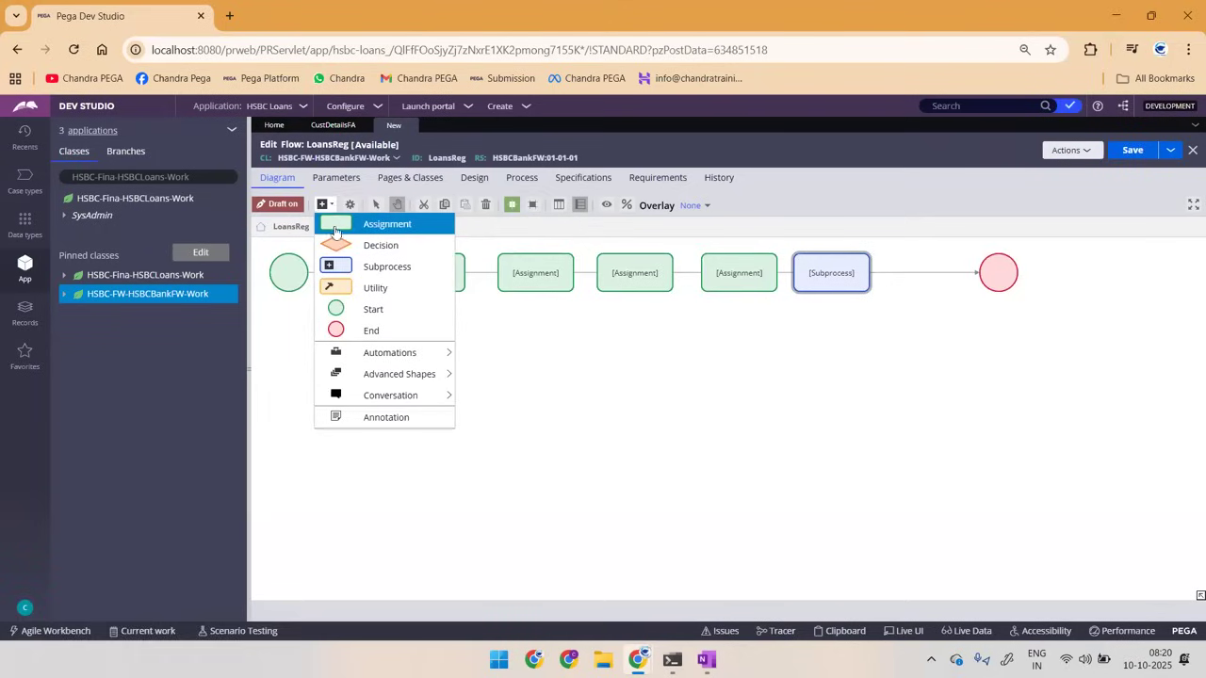
left_click(336, 232)
left_click(718, 406)
left_click_drag(719, 406, 915, 267)
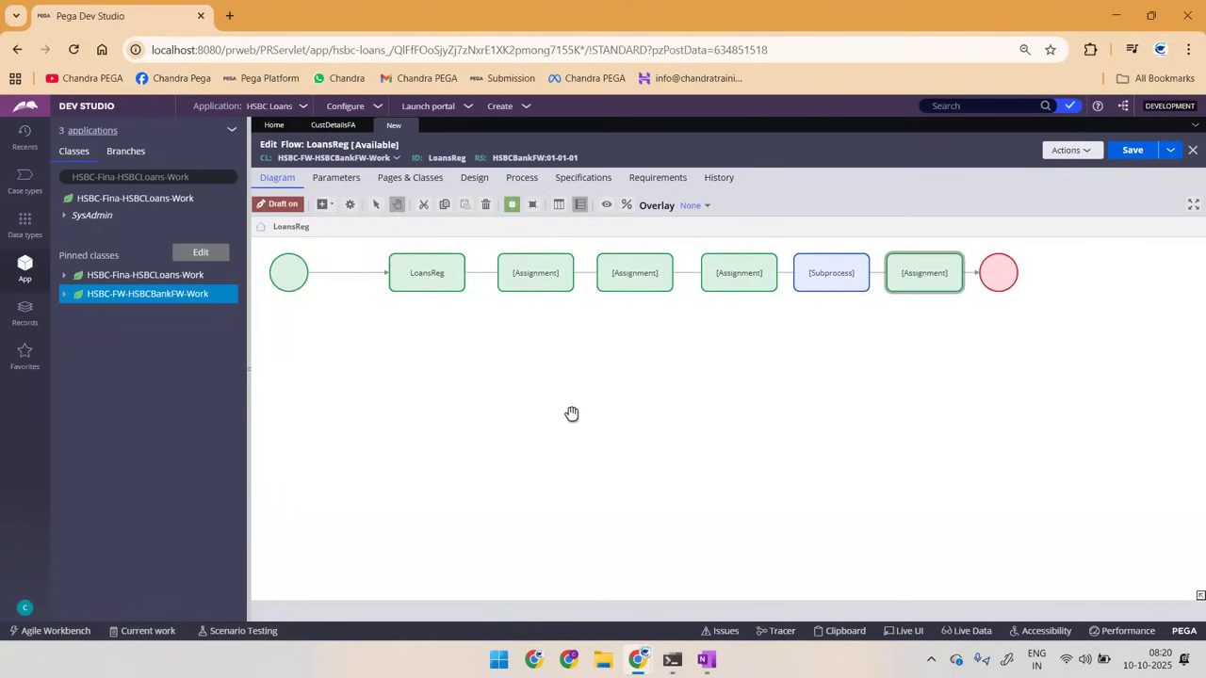
Step: Snip the complete flow diagram from start to end shape, then clear the existing sketches from the OneNote page
key("super+shift+s")
left_click_drag(258, 241, 1034, 312)
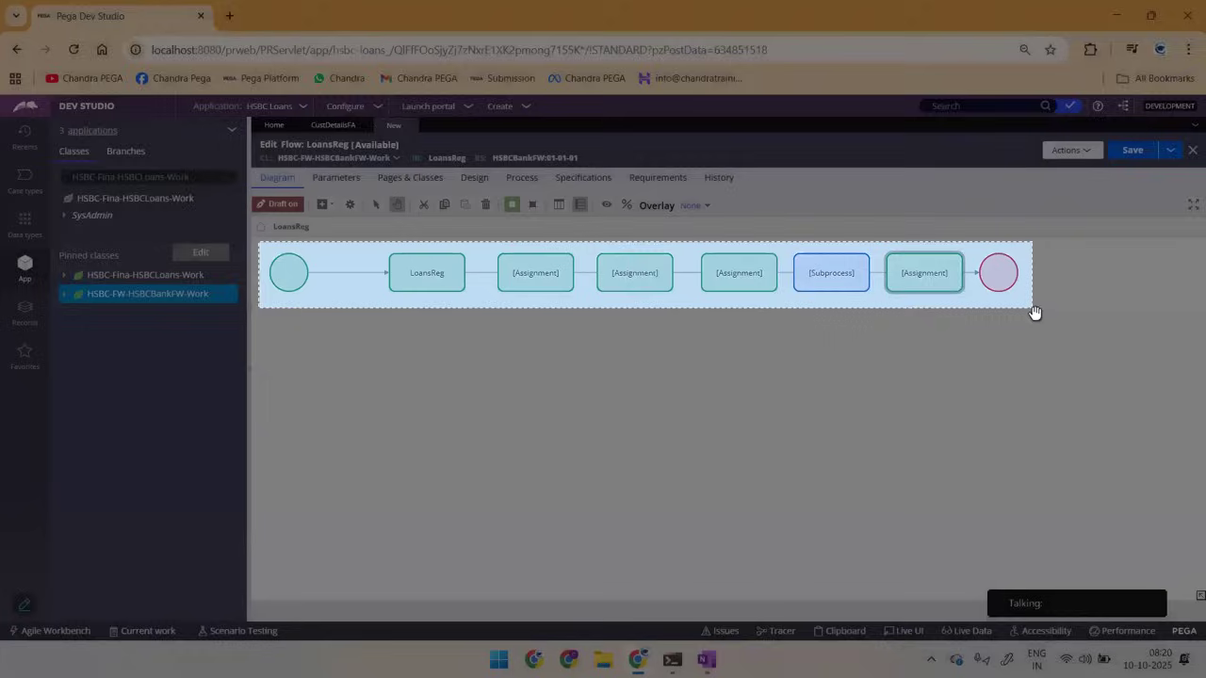
key("alt+Tab")
key("ctrl+a")
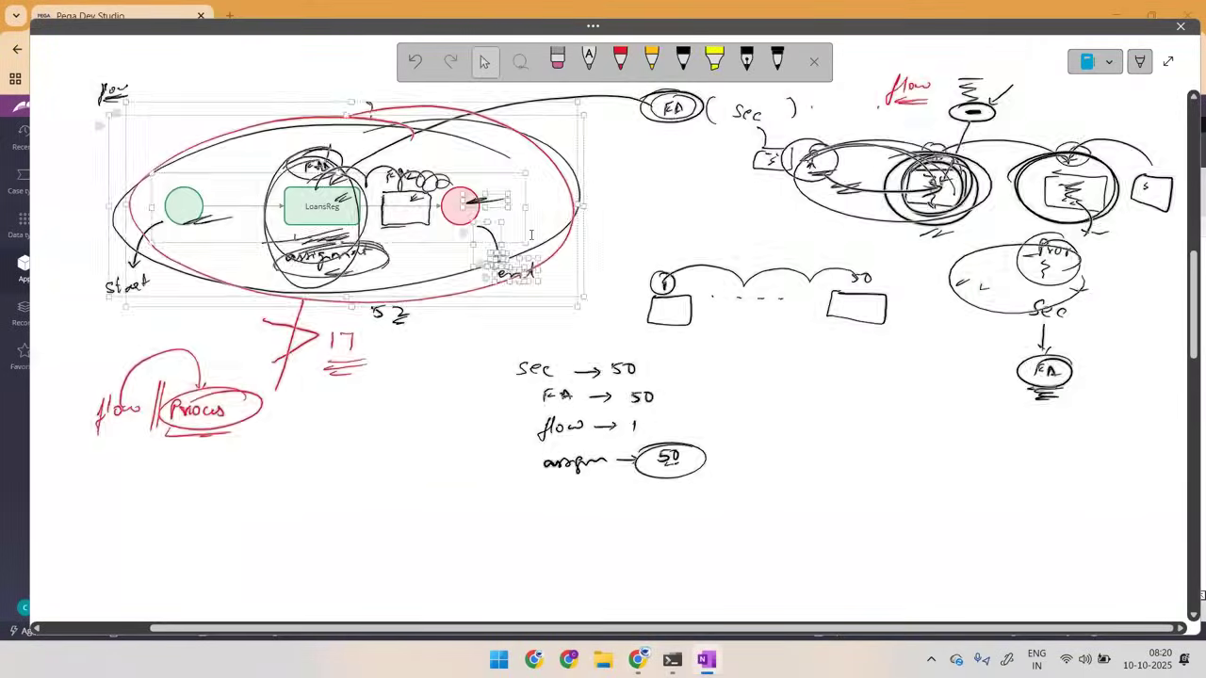
key("Delete")
Step: Paste the flow diagram snip near the upper-left corner of the blank page, removing the copy that lands elsewhere
key("ctrl+v")
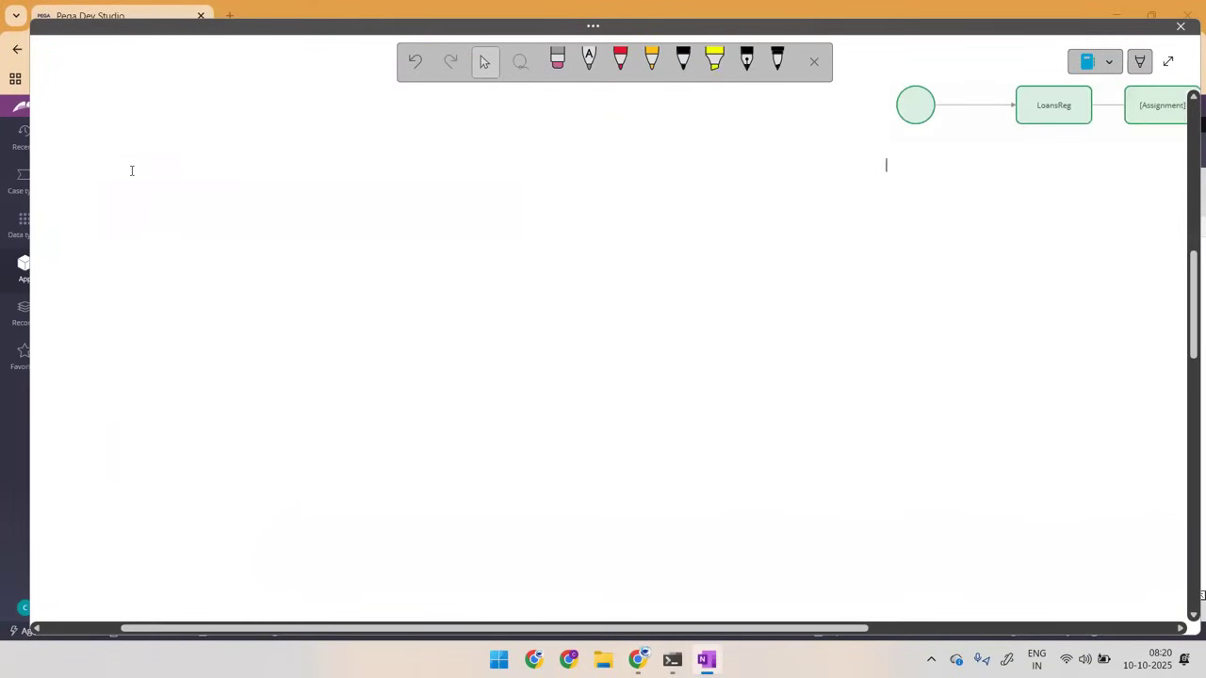
key("ctrl+a")
key("Delete")
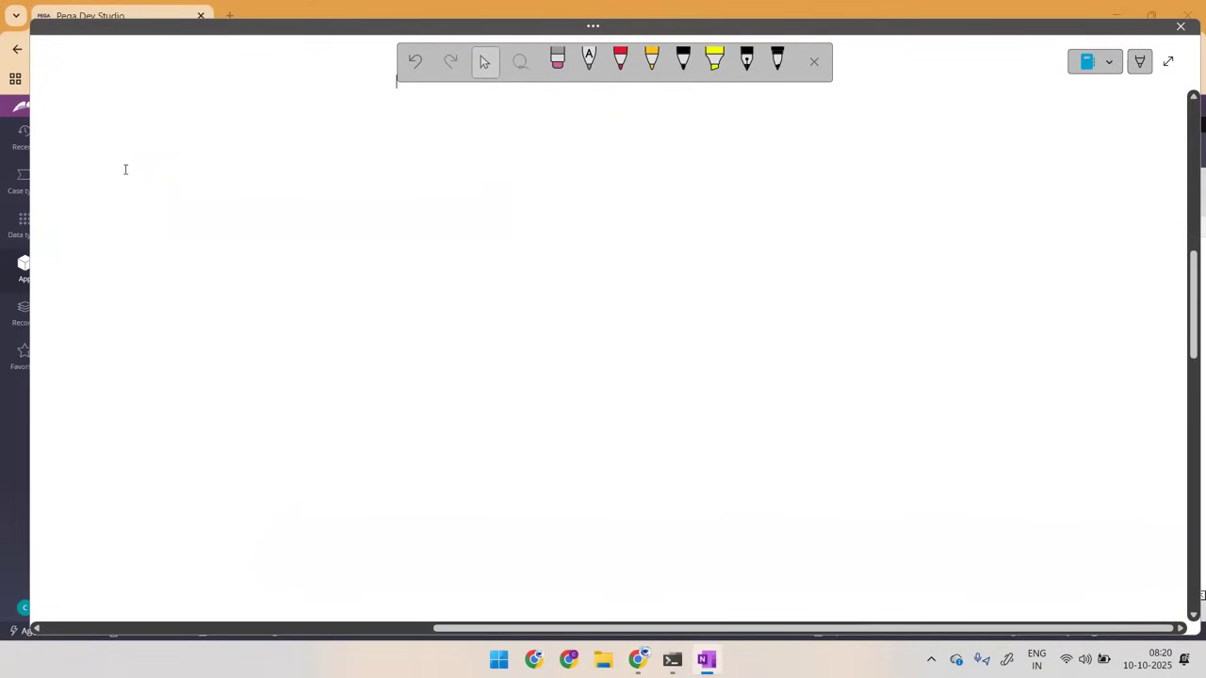
left_click(115, 167)
key("ctrl+v")
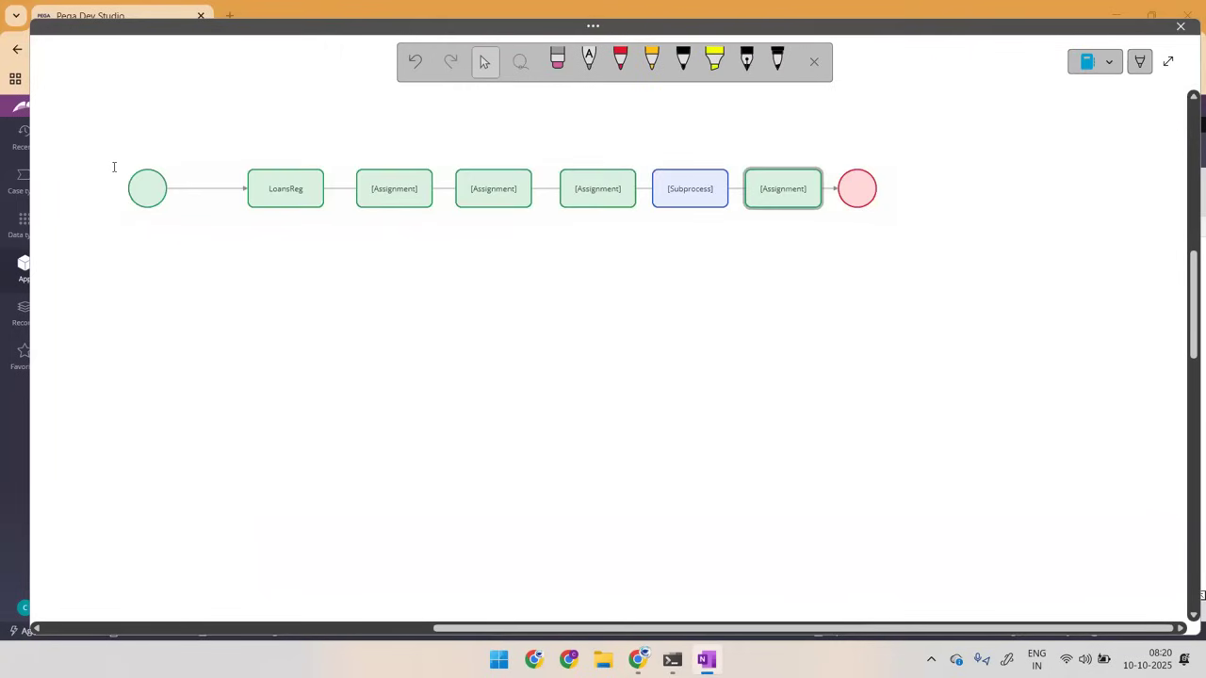
Step: Handwrite an underlined "HR" in black and number the first three assignments 1, 2 and 3 above their shapes
left_click(620, 60)
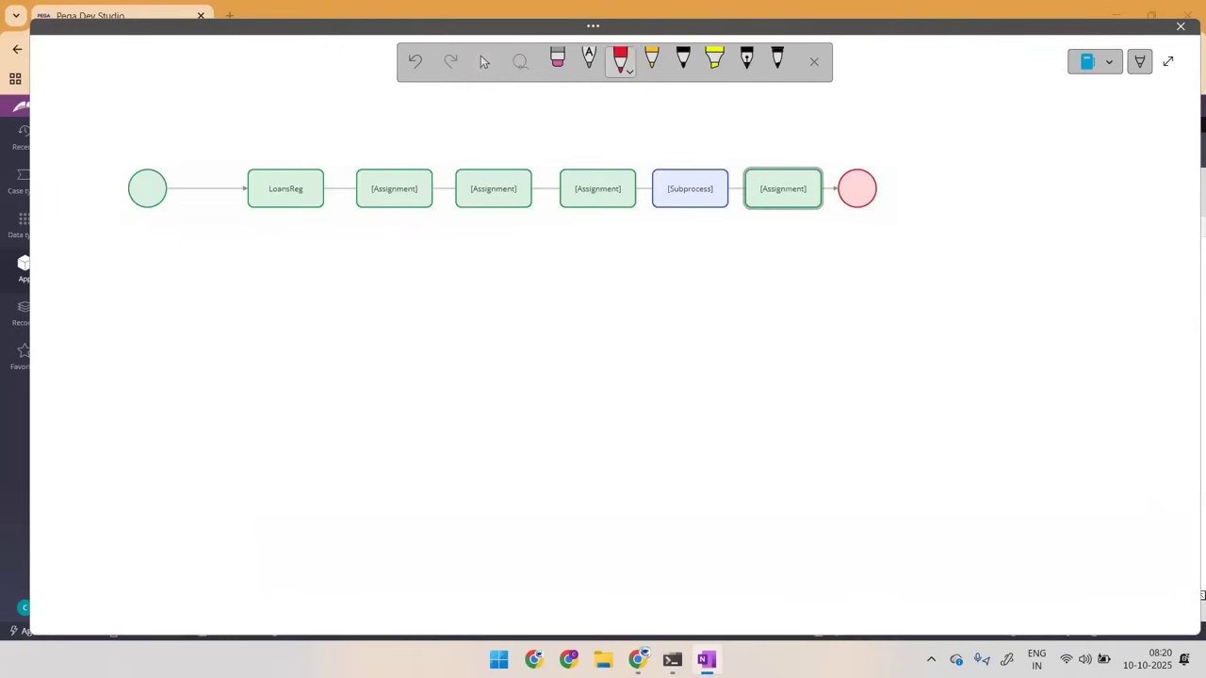
left_click(682, 60)
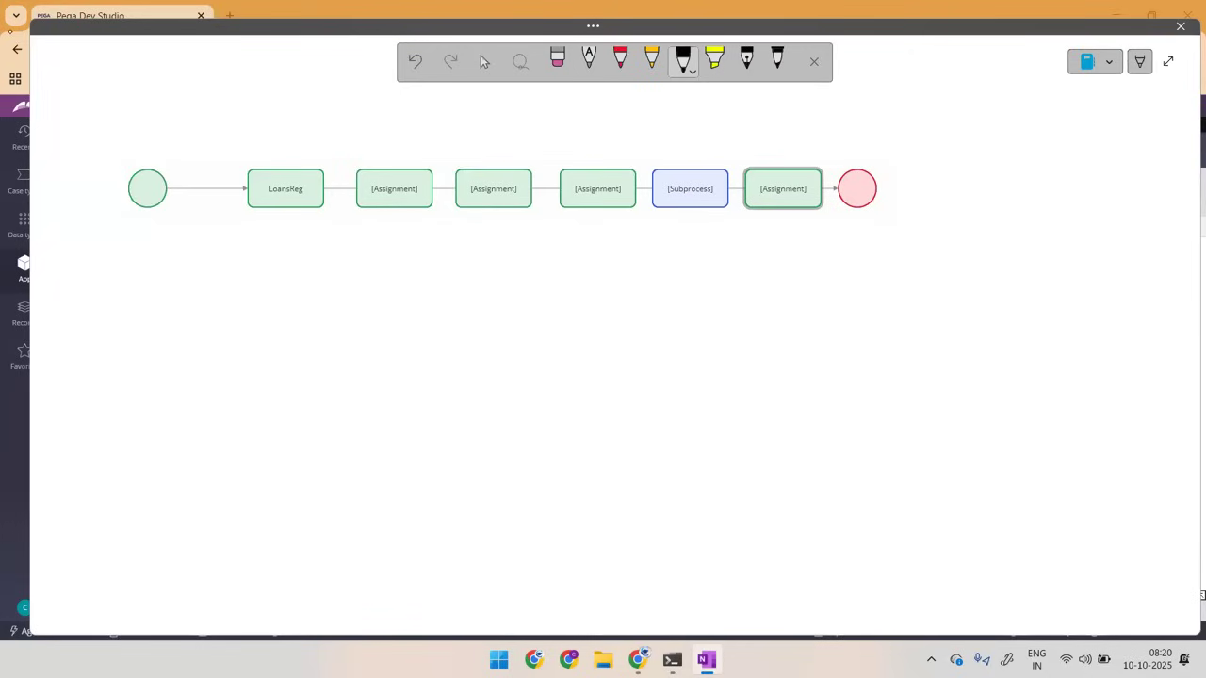
mouse_move(76, 108)
left_mouse_down()
mouse_move(95, 100)
mouse_move(104, 125)
left_mouse_up()
left_click_drag(274, 124, 279, 134)
left_click_drag(379, 138, 391, 147)
left_click_drag(471, 142, 471, 154)
Step: Label the four assignments "Per", "EDU", "EMP" and "ADD" and the subprocess "BGV" in black handwriting
mouse_move(262, 185)
left_mouse_down()
mouse_move(266, 198)
mouse_move(275, 186)
mouse_move(291, 198)
left_mouse_up()
mouse_move(381, 189)
left_mouse_down()
mouse_move(391, 197)
mouse_move(394, 179)
mouse_move(412, 192)
mouse_move(426, 182)
mouse_move(474, 196)
mouse_move(502, 185)
mouse_move(505, 196)
left_mouse_up()
mouse_move(514, 194)
left_mouse_down()
mouse_move(515, 183)
mouse_move(594, 196)
mouse_move(616, 182)
left_mouse_up()
mouse_move(616, 181)
left_mouse_down()
mouse_move(628, 187)
mouse_move(614, 197)
left_mouse_up()
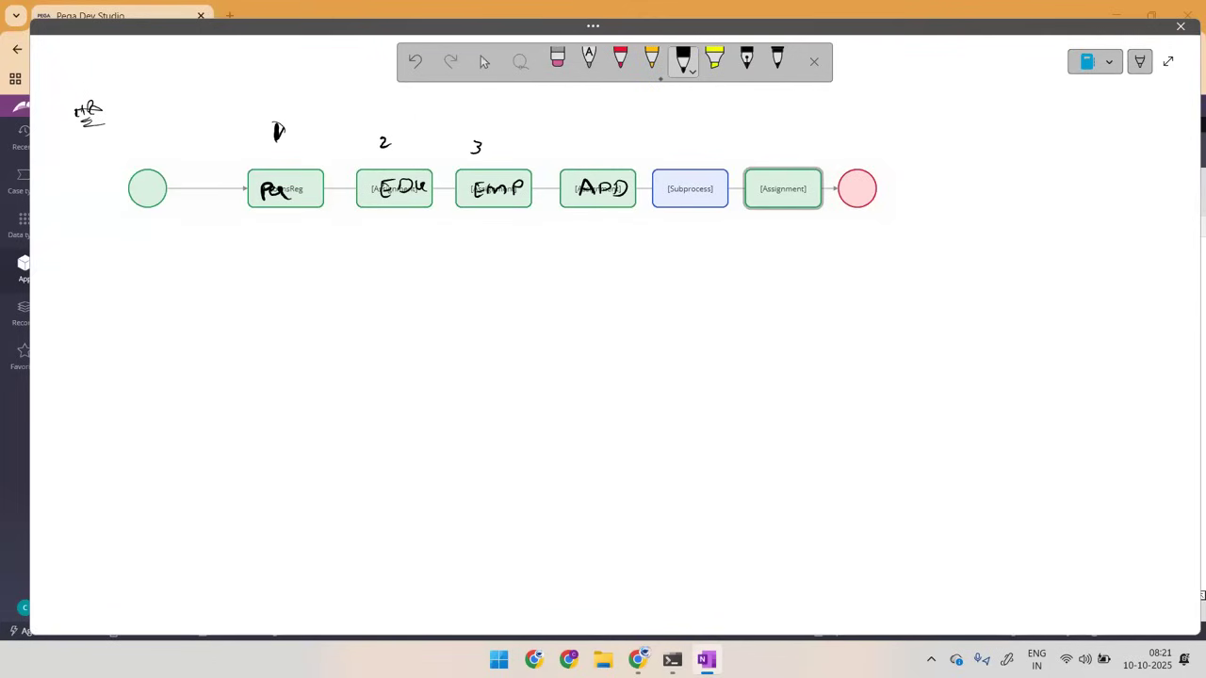
mouse_move(671, 181)
left_mouse_down()
mouse_move(671, 198)
mouse_move(706, 196)
mouse_move(713, 184)
left_mouse_up()
Step: Sketch a smaller flow with boxes labelled "P.V", "Emp V" and "ED.V" beneath the diagram, and write "offer" on the final assignment
mouse_move(439, 262)
left_mouse_down()
mouse_move(433, 277)
mouse_move(441, 262)
mouse_move(468, 285)
mouse_move(524, 289)
mouse_move(468, 289)
mouse_move(556, 275)
mouse_move(571, 295)
mouse_move(633, 274)
mouse_move(639, 296)
mouse_move(716, 271)
left_mouse_up()
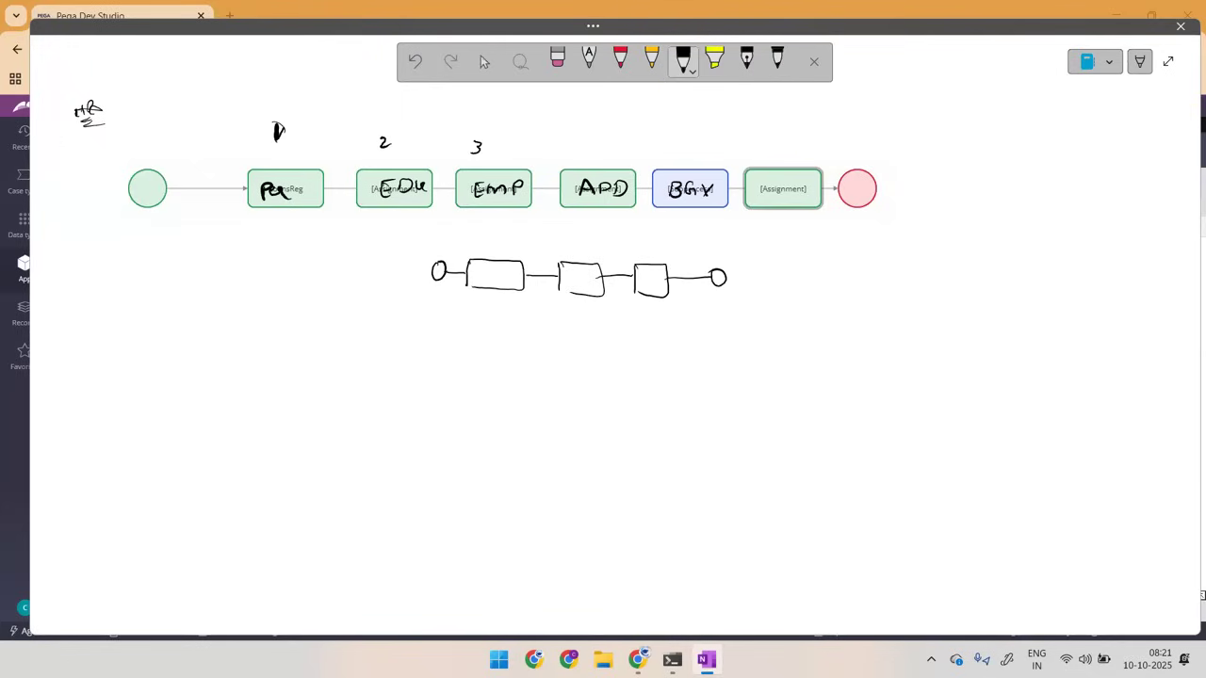
left_click_drag(484, 270, 509, 272)
mouse_move(568, 301)
left_mouse_down()
mouse_move(567, 315)
mouse_move(689, 306)
left_mouse_up()
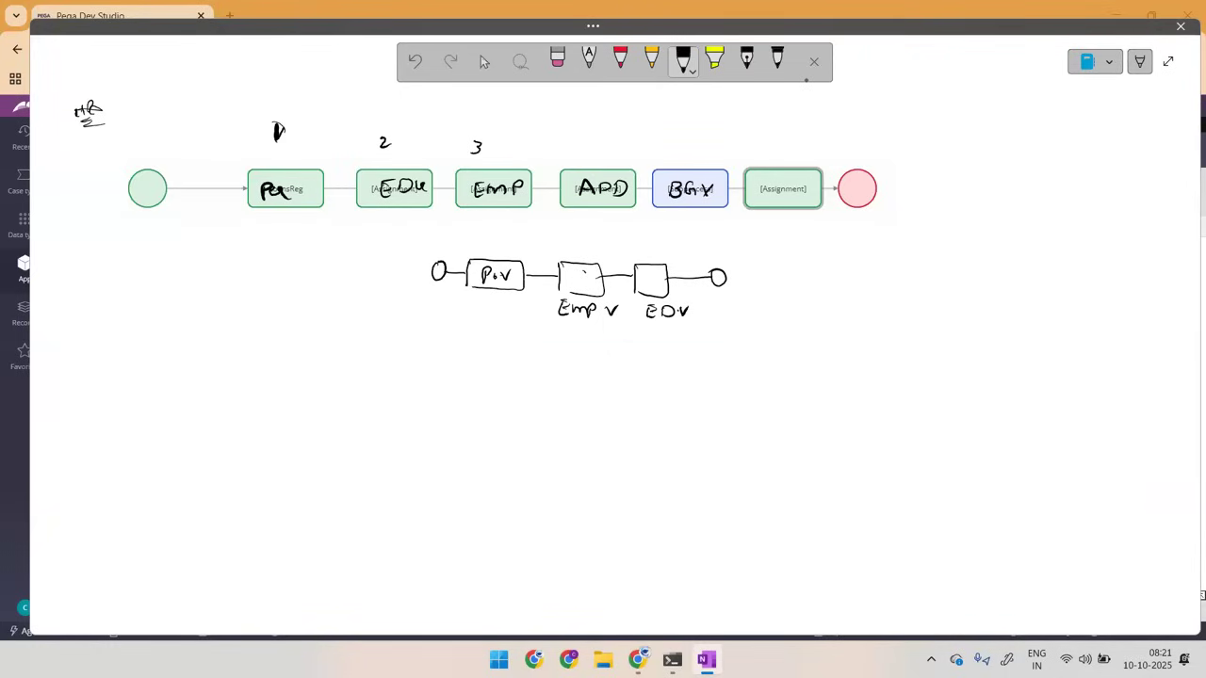
left_click_drag(773, 185, 776, 202)
mouse_move(789, 174)
left_mouse_down()
mouse_move(780, 203)
mouse_move(810, 182)
left_mouse_up()
Step: Mark the start shape, number 1, "Emp V" and "ED.V" in red, circle "Per" and "P.V", and draw an arrow to "offer"
left_click(620, 59)
left_click_drag(102, 163, 139, 141)
left_click_drag(103, 166, 149, 149)
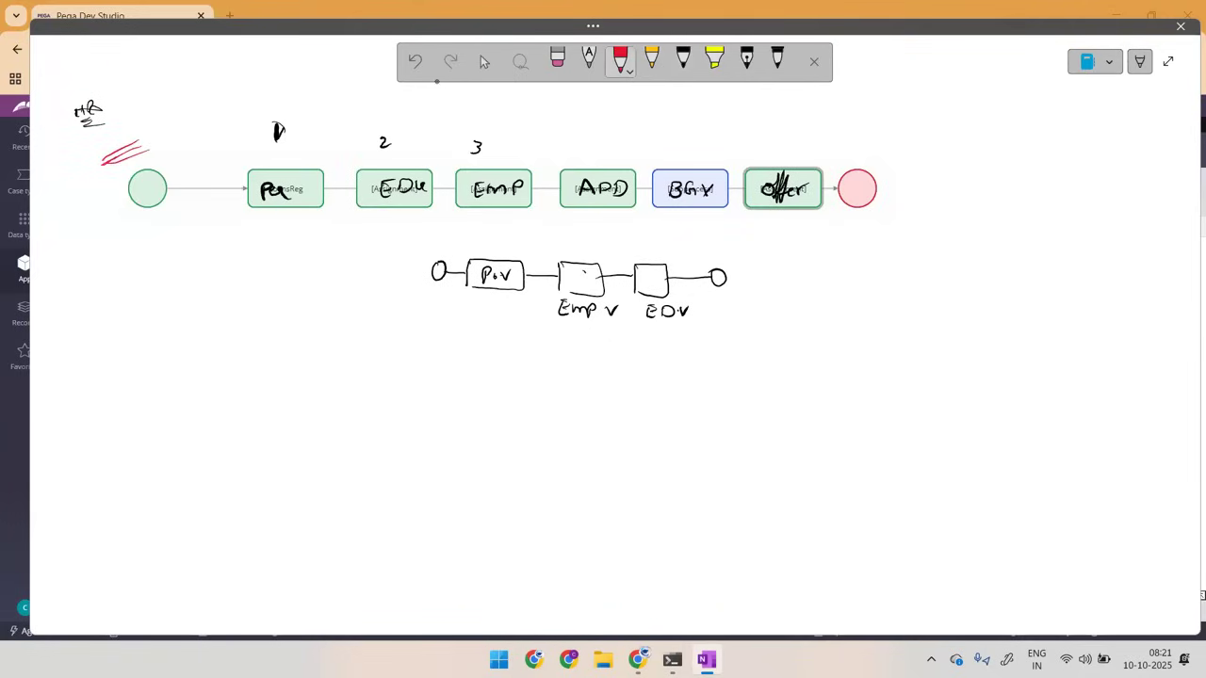
left_click_drag(269, 143, 301, 129)
mouse_move(284, 172)
left_mouse_down()
mouse_move(307, 198)
mouse_move(257, 173)
left_mouse_up()
mouse_move(499, 250)
left_mouse_down()
mouse_move(482, 251)
mouse_move(525, 279)
mouse_move(476, 257)
left_mouse_up()
mouse_move(814, 119)
left_mouse_down()
mouse_move(796, 150)
mouse_move(806, 145)
left_mouse_up()
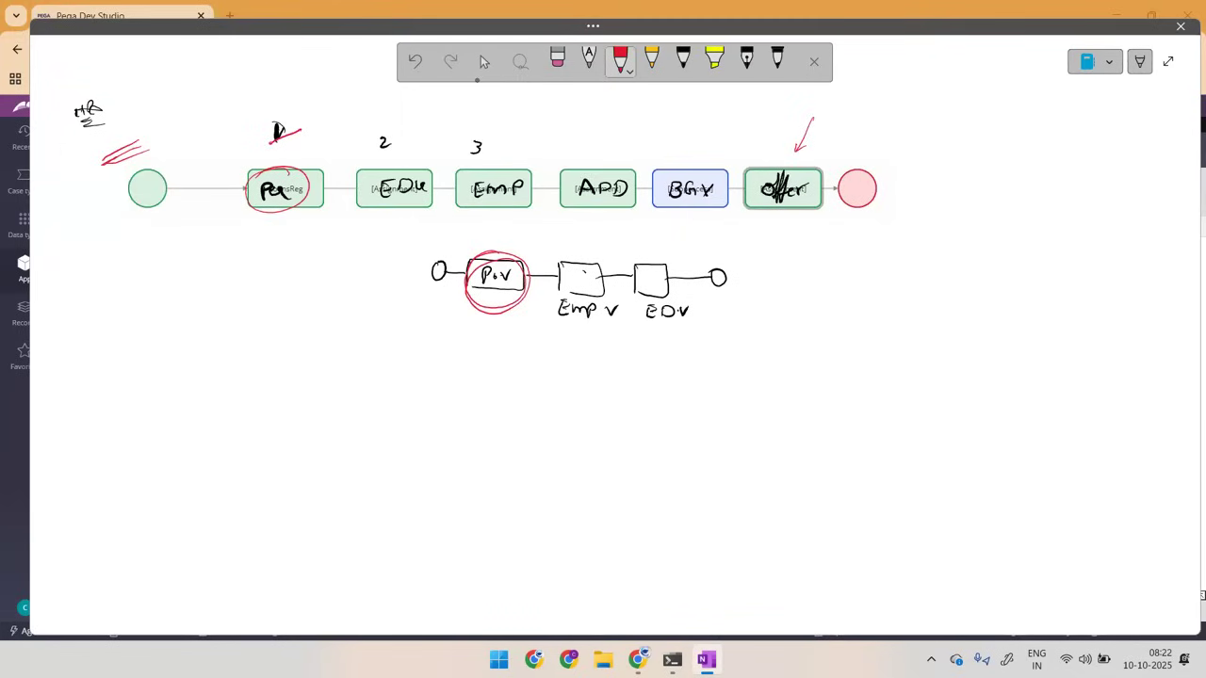
left_click_drag(585, 317, 581, 327)
Step: Draw an orange path from the start shape around the smaller flow to the end shape, and add strokes above the start
left_click(651, 59)
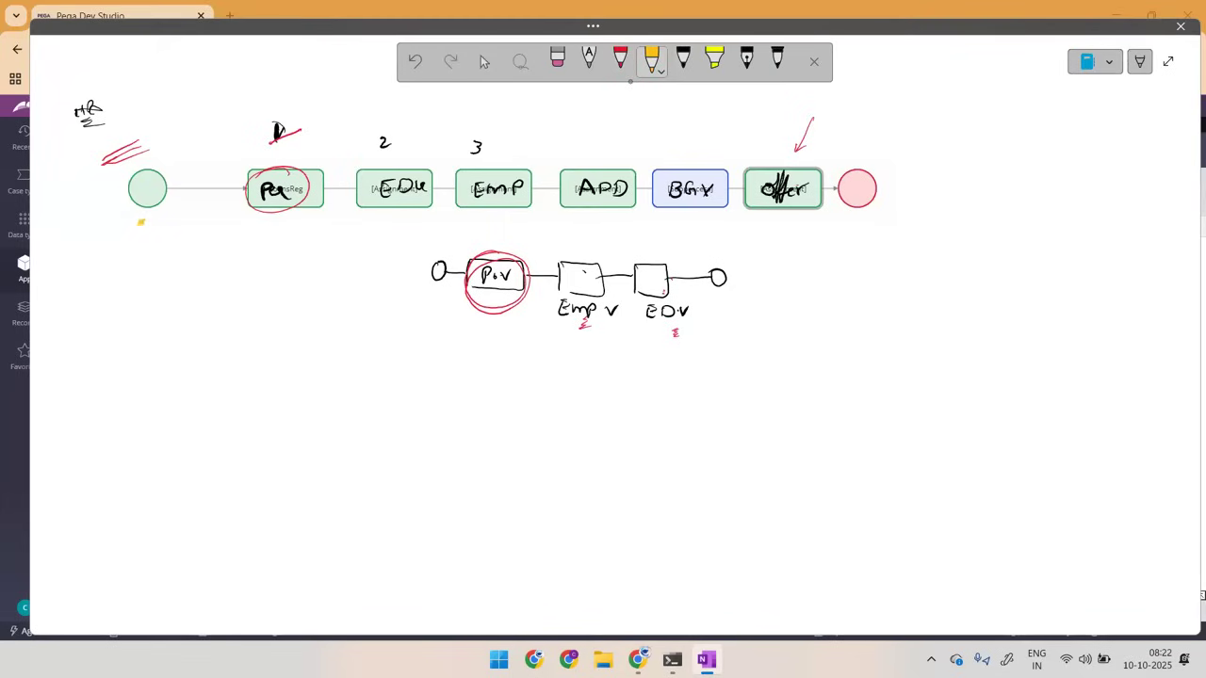
mouse_move(141, 223)
left_mouse_down()
mouse_move(629, 234)
mouse_move(628, 249)
mouse_move(430, 243)
mouse_move(417, 309)
mouse_move(716, 324)
mouse_move(744, 278)
mouse_move(693, 258)
mouse_move(724, 219)
mouse_move(835, 218)
left_mouse_up()
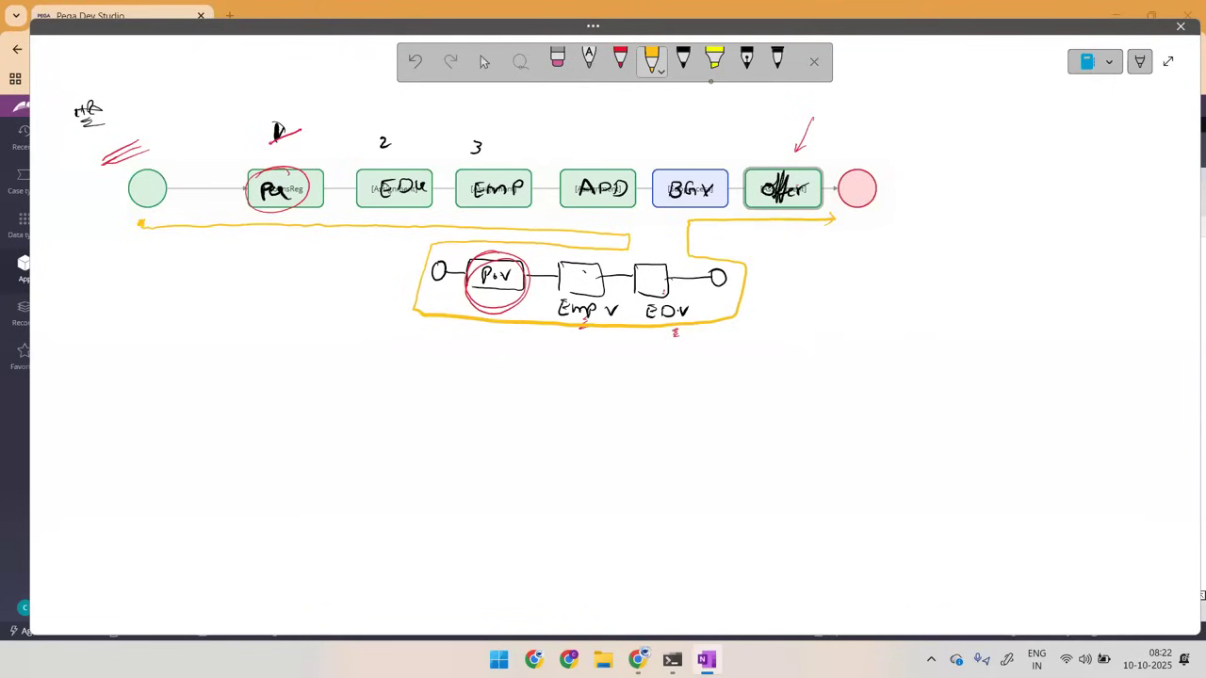
left_click_drag(150, 137, 179, 129)
Step: Draw orange arrows to BGV and from it to the smaller flow's start, and put a cross above "offer"
left_click_drag(691, 119, 692, 148)
mouse_move(766, 126)
left_mouse_down()
mouse_move(782, 138)
mouse_move(767, 132)
left_mouse_up()
left_click_drag(690, 137, 690, 153)
mouse_move(676, 203)
left_mouse_down()
mouse_move(497, 239)
mouse_move(431, 271)
left_mouse_up()
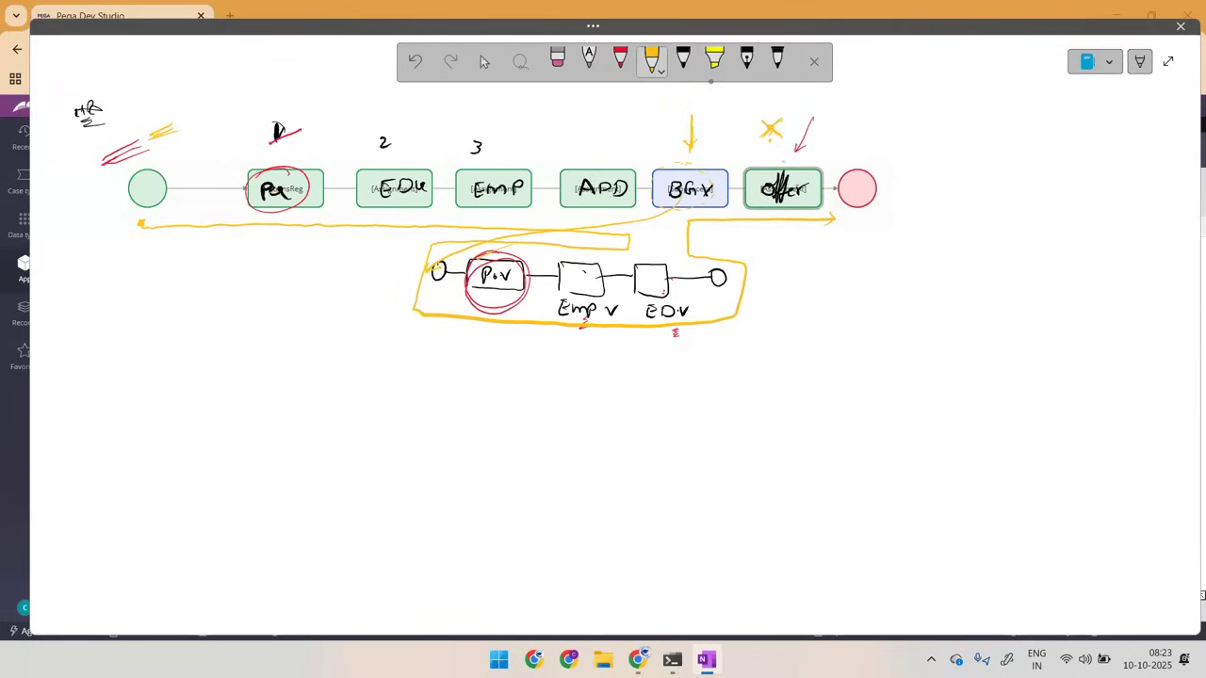
Step: Draw an orange wavy arrow under the smaller flow, a return line from its end to BGV, and an arrow to "offer"
left_click_drag(468, 348, 708, 355)
mouse_move(749, 264)
left_mouse_down()
mouse_move(718, 341)
mouse_move(729, 316)
mouse_move(725, 221)
left_mouse_up()
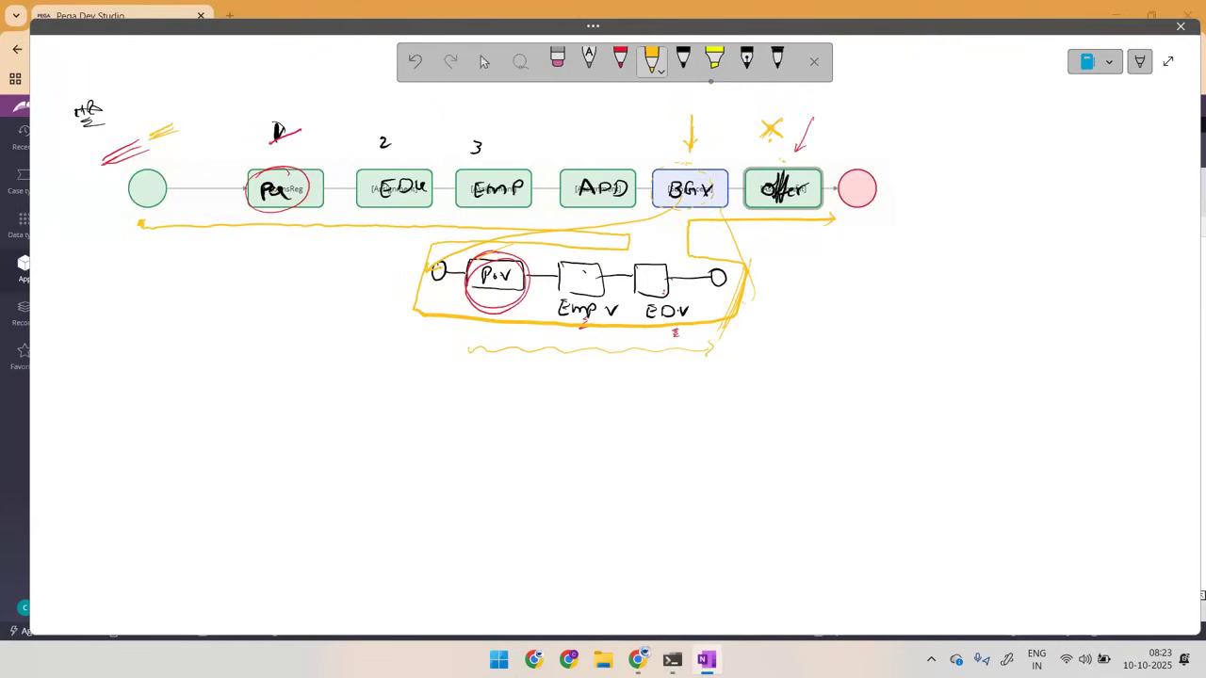
left_click_drag(802, 121, 788, 156)
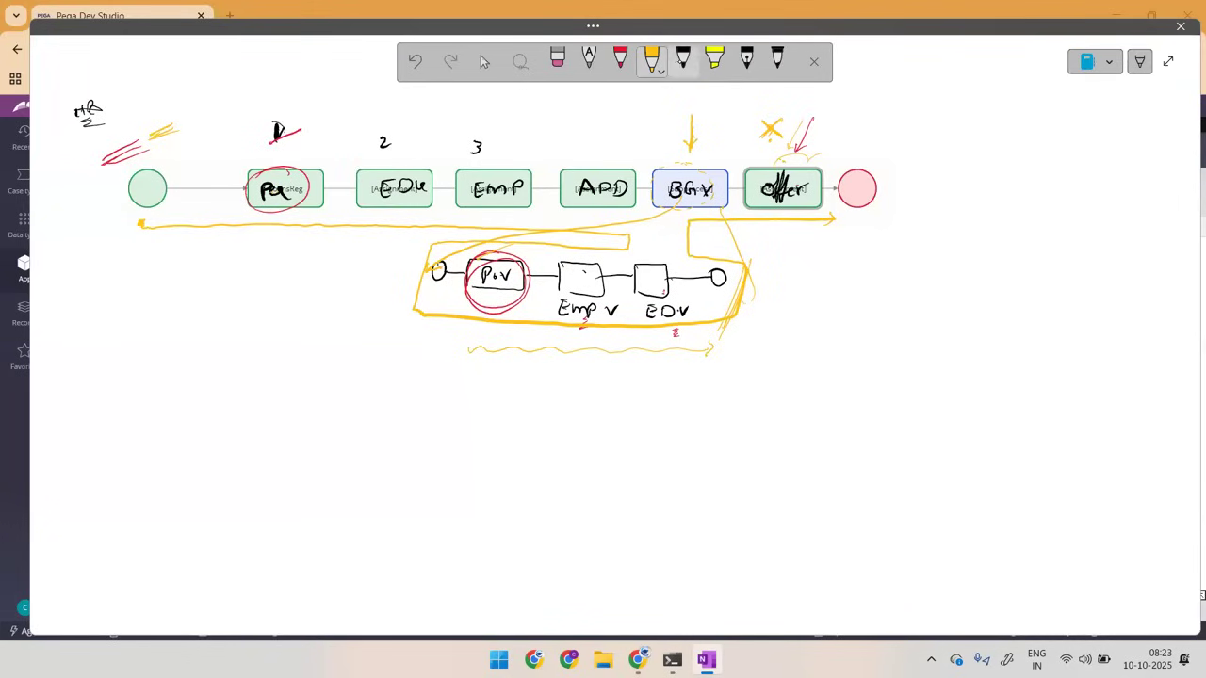
Step: Write "Synchronous" in black beside the main flow, circle it and underline it
left_click(683, 61)
mouse_move(989, 137)
left_mouse_down()
mouse_move(980, 156)
mouse_move(1002, 168)
mouse_move(1029, 149)
left_mouse_up()
mouse_move(1040, 144)
left_mouse_down()
mouse_move(1033, 157)
mouse_move(1119, 150)
left_mouse_up()
mouse_move(1021, 168)
left_mouse_down()
mouse_move(1089, 170)
mouse_move(991, 134)
mouse_move(1035, 175)
left_mouse_up()
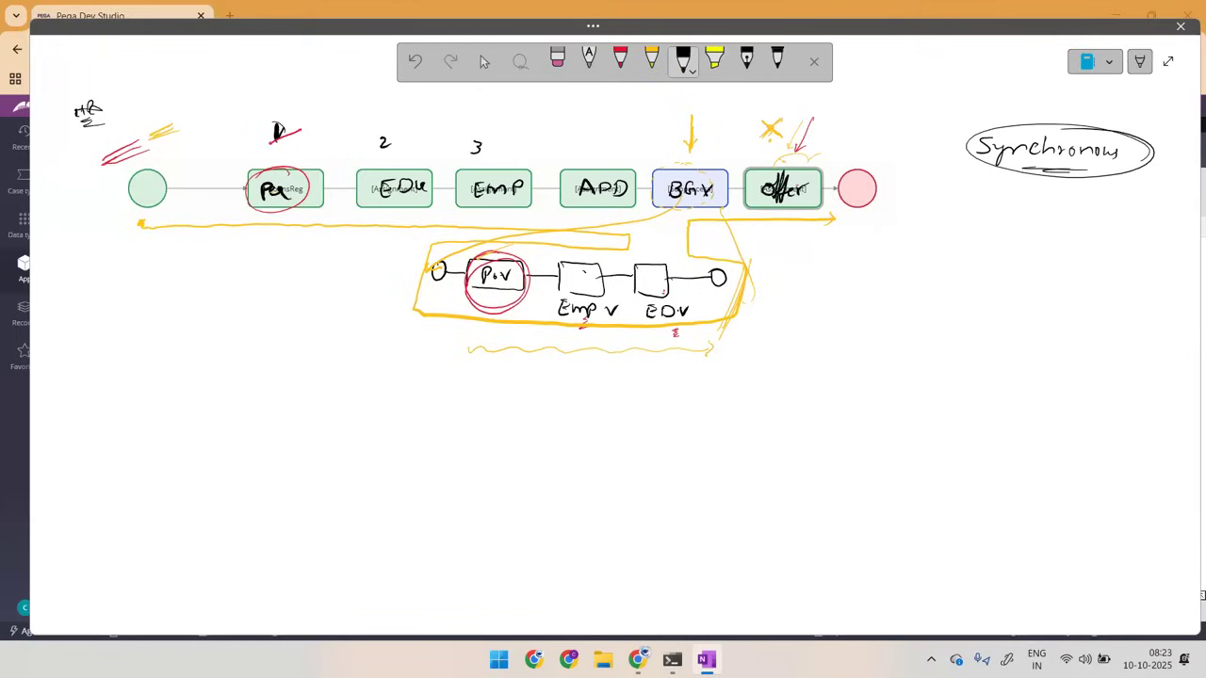
Step: Mark the start shape in black, draw an arrow down to BGV and circle the whole smaller flow
left_click_drag(130, 166, 149, 160)
left_click_drag(690, 115, 691, 154)
mouse_move(580, 242)
left_mouse_down()
mouse_move(420, 266)
mouse_move(617, 330)
mouse_move(626, 243)
mouse_move(476, 250)
left_mouse_up()
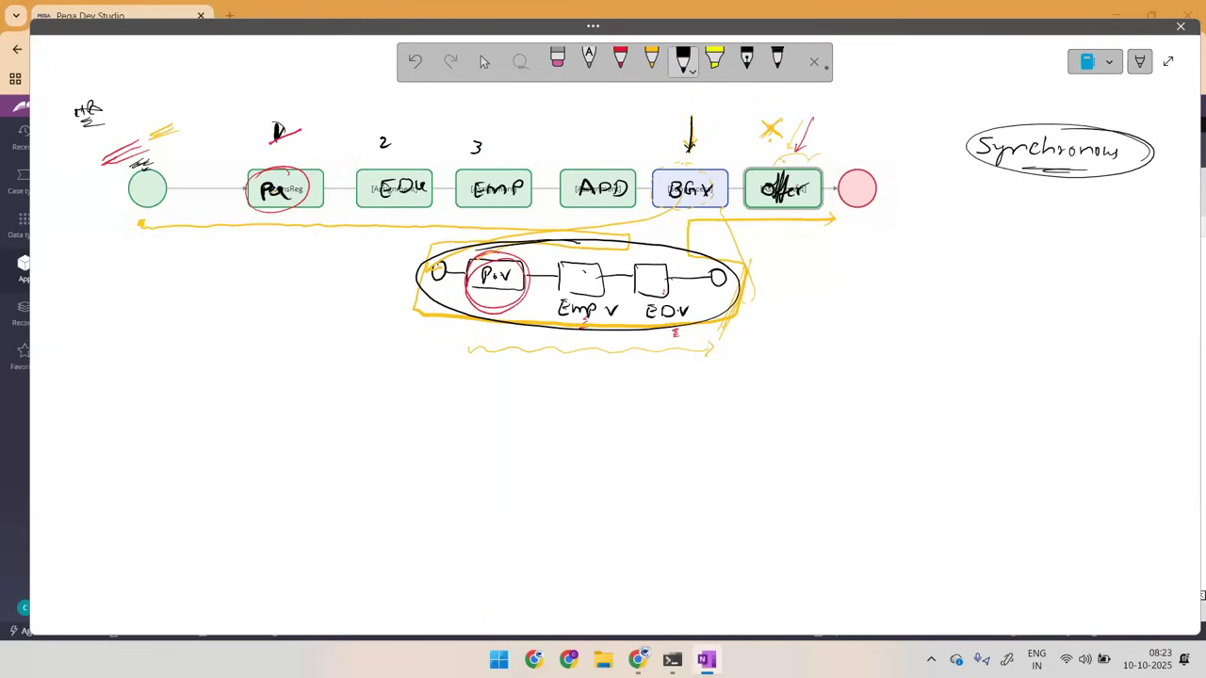
Step: Draw a brace labelled "2 week" under the smaller flow, circle the flow again, and draw black arrows to "offer" and BGV
mouse_move(476, 346)
left_mouse_down()
mouse_move(618, 361)
mouse_move(722, 341)
left_mouse_up()
mouse_move(609, 375)
left_mouse_down()
mouse_move(621, 386)
mouse_move(665, 382)
left_mouse_up()
mouse_move(725, 291)
left_mouse_down()
mouse_move(714, 264)
mouse_move(478, 322)
mouse_move(657, 257)
left_mouse_up()
left_click_drag(821, 107, 791, 160)
left_click_drag(689, 125, 690, 155)
left_click_drag(622, 344, 669, 339)
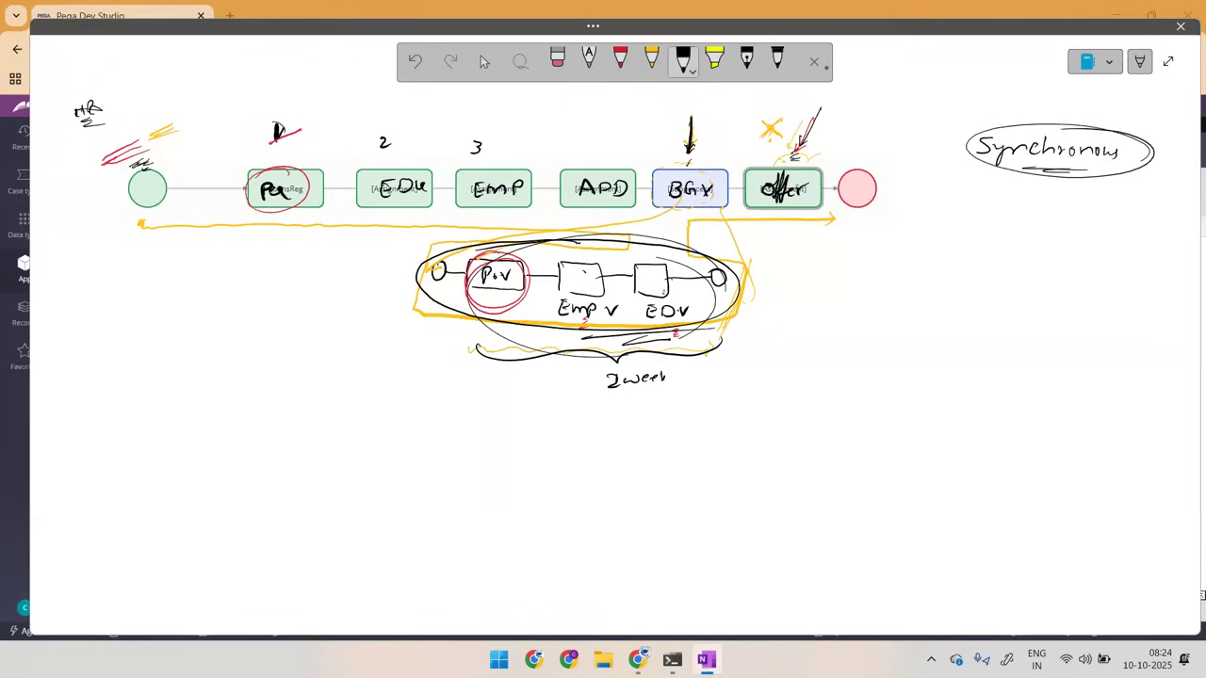
Step: Add black strokes above the end shape and beside both flows' starts, and circle "Synchronous" again
left_click_drag(774, 162, 868, 154)
mouse_move(1019, 174)
left_mouse_down()
mouse_move(1142, 132)
mouse_move(1042, 170)
left_mouse_up()
left_click_drag(196, 173, 160, 193)
left_click_drag(332, 291, 360, 281)
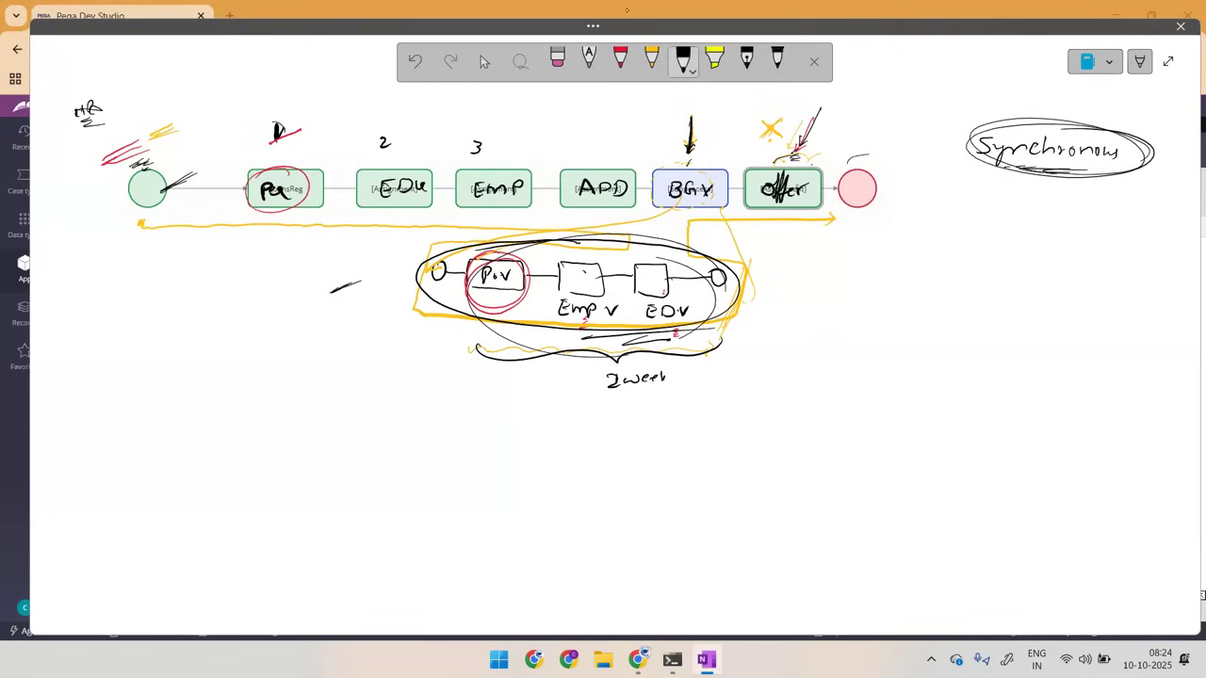
Step: Erase the orange path around the smaller flow, circle the handwritten "HR" in orange and draw an orange arrow toward the start shape
left_click(557, 62)
left_click(471, 227)
left_click(652, 61)
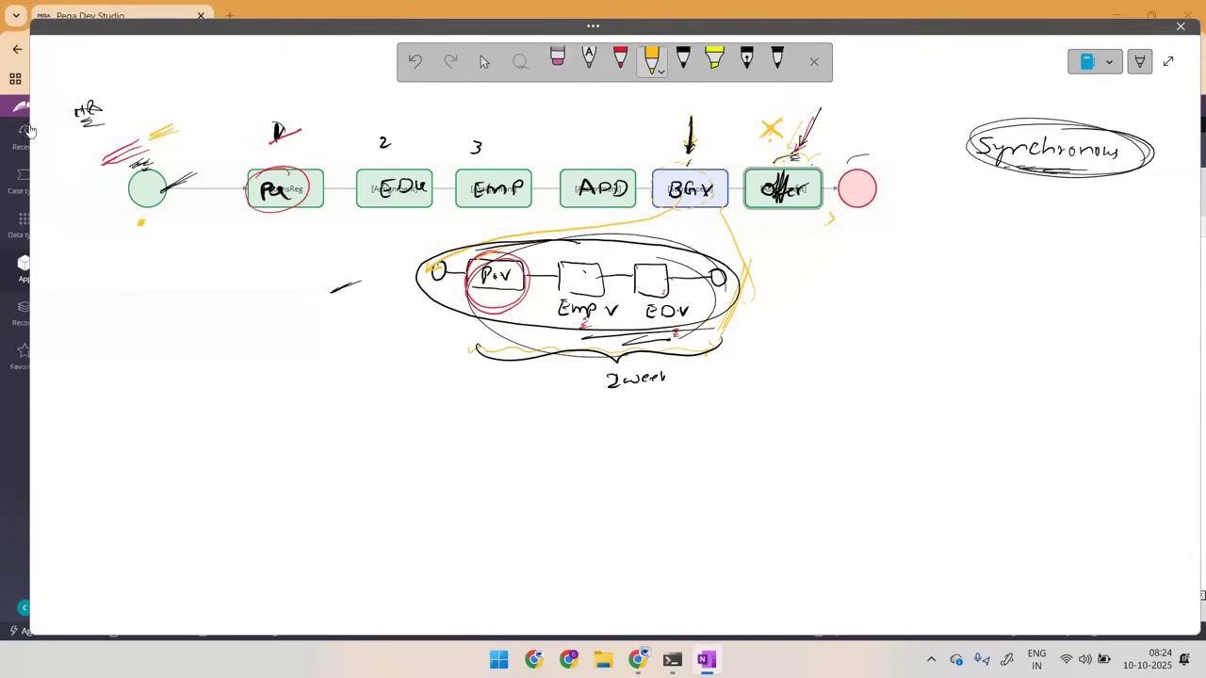
mouse_move(95, 84)
left_mouse_down()
mouse_move(106, 125)
mouse_move(91, 84)
mouse_move(138, 121)
left_mouse_up()
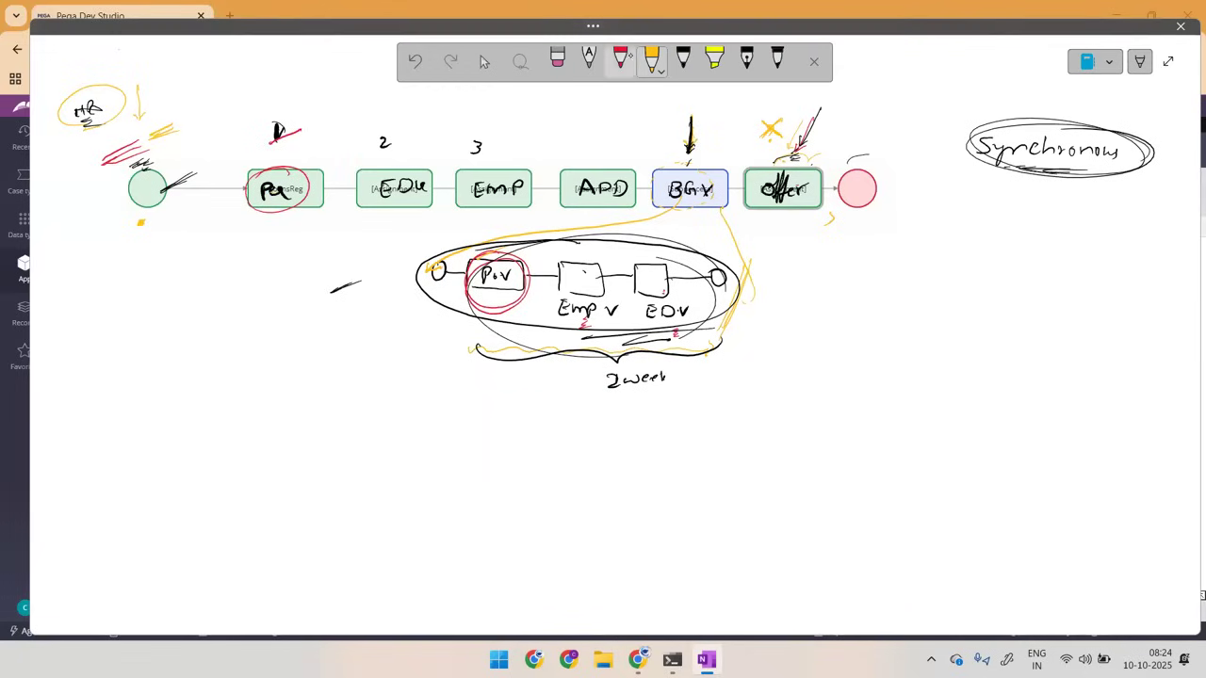
Step: Draw a black arrow to the start shape, number and circle APD as 4, and put a check mark above "offer"
left_click(683, 62)
mouse_move(131, 125)
left_mouse_down()
mouse_move(132, 154)
mouse_move(137, 146)
mouse_move(149, 164)
left_mouse_up()
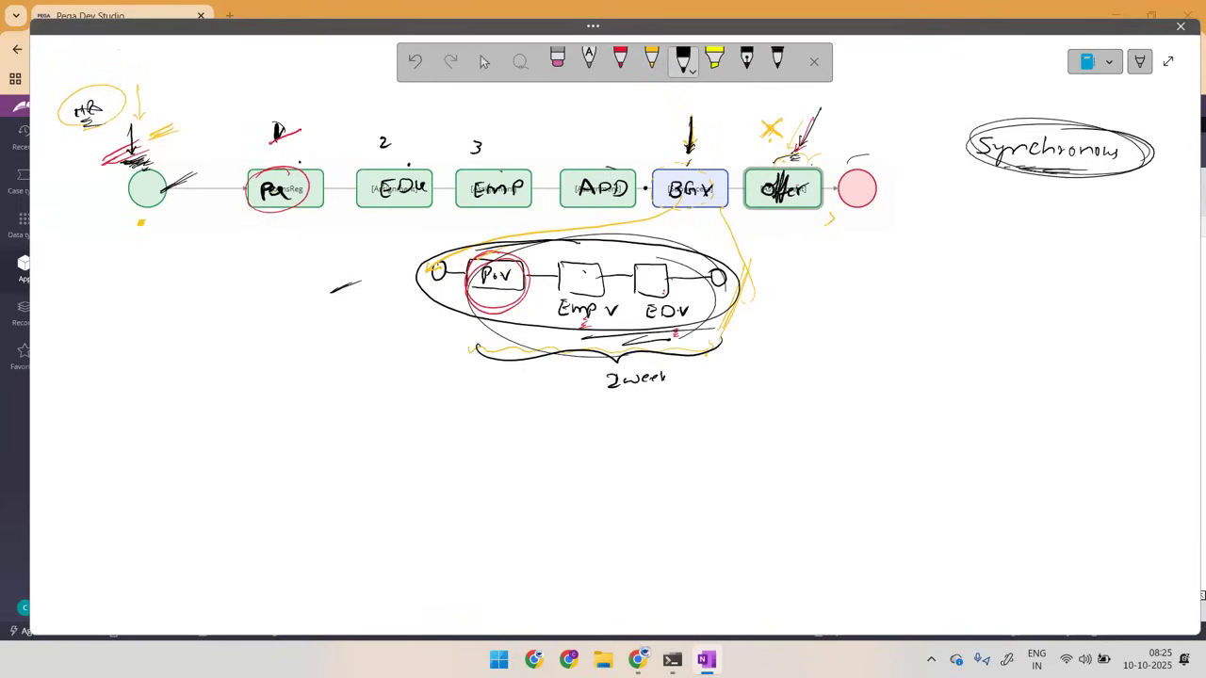
left_click_drag(605, 149, 605, 159)
mouse_move(609, 169)
left_mouse_down()
mouse_move(569, 209)
mouse_move(554, 181)
left_mouse_up()
left_click_drag(765, 163, 803, 144)
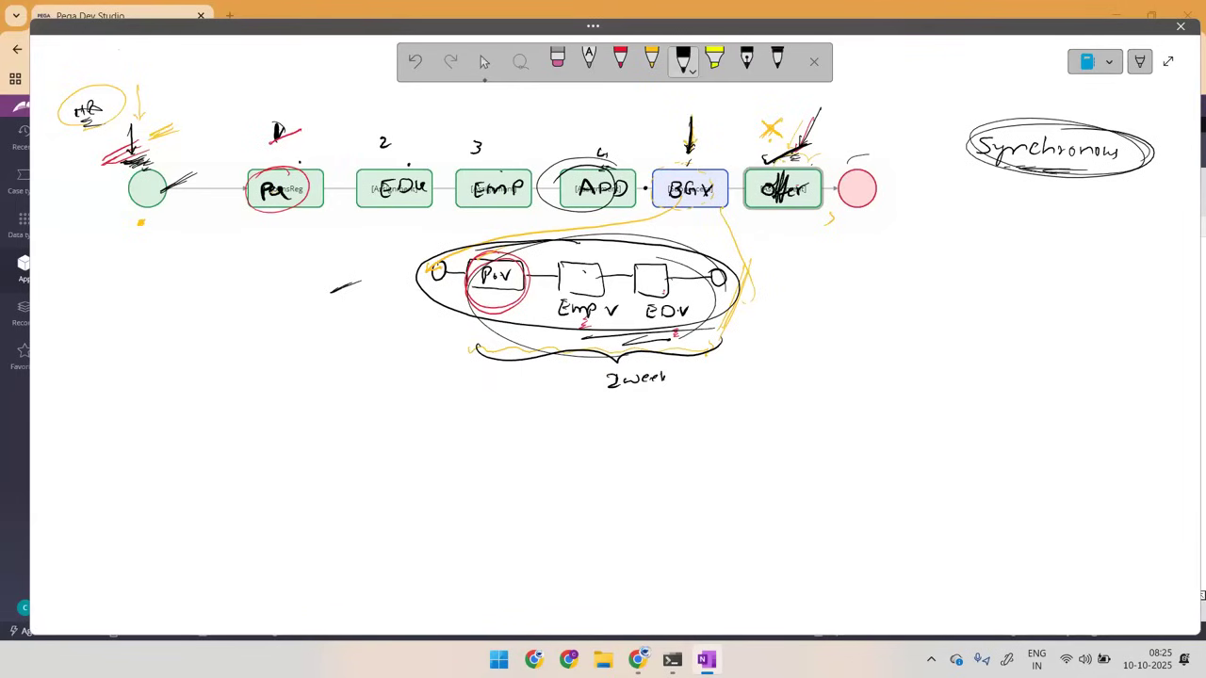
Step: Draw an upward arrow from BGV, a short arrow below the smaller flow, and a long wavy arrow above the main flow
left_click_drag(687, 193, 706, 151)
mouse_move(402, 401)
left_mouse_down()
mouse_move(464, 398)
mouse_move(452, 406)
left_mouse_up()
mouse_move(190, 143)
left_mouse_down()
mouse_move(832, 111)
mouse_move(861, 114)
mouse_move(854, 122)
left_mouse_up()
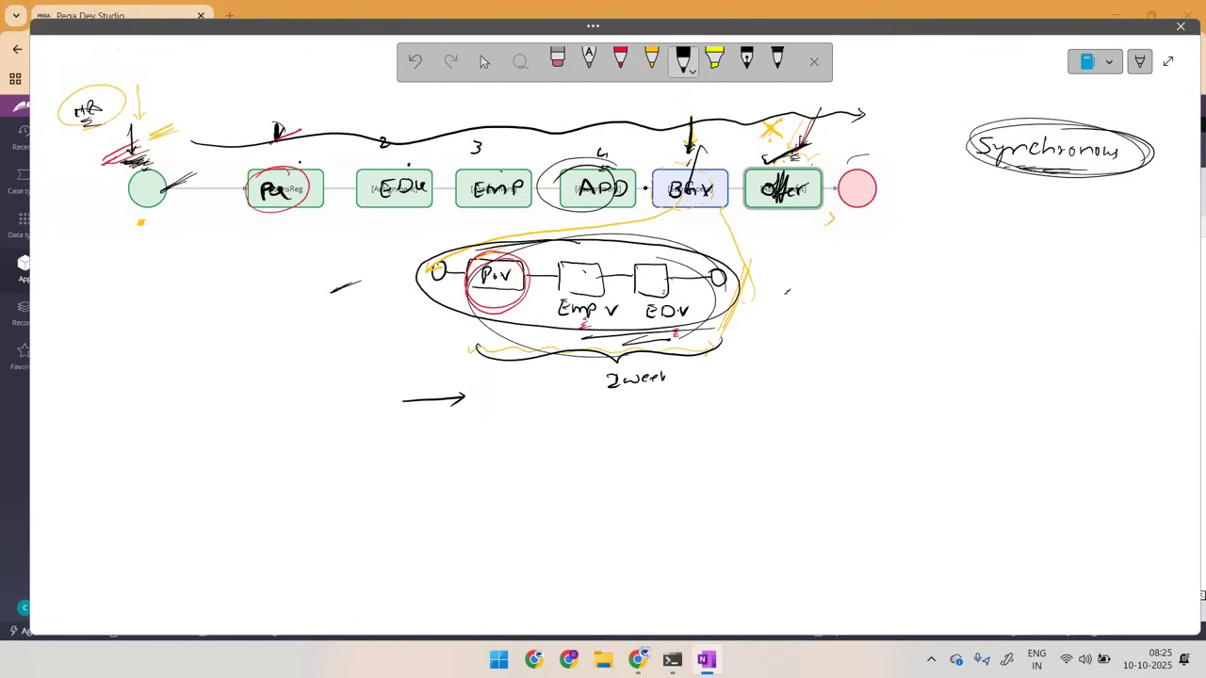
Step: Circle the smaller flow again with an arrow at its start and a question mark, and draw arrows above "offer" and from "2 week"
left_click_drag(676, 185, 697, 181)
left_click_drag(445, 220, 453, 237)
left_click_drag(747, 329, 743, 341)
mouse_move(714, 268)
left_mouse_down()
mouse_move(377, 278)
mouse_move(746, 280)
left_mouse_up()
left_click_drag(735, 135, 848, 142)
left_click_drag(667, 383, 767, 381)
left_click_drag(756, 378, 766, 385)
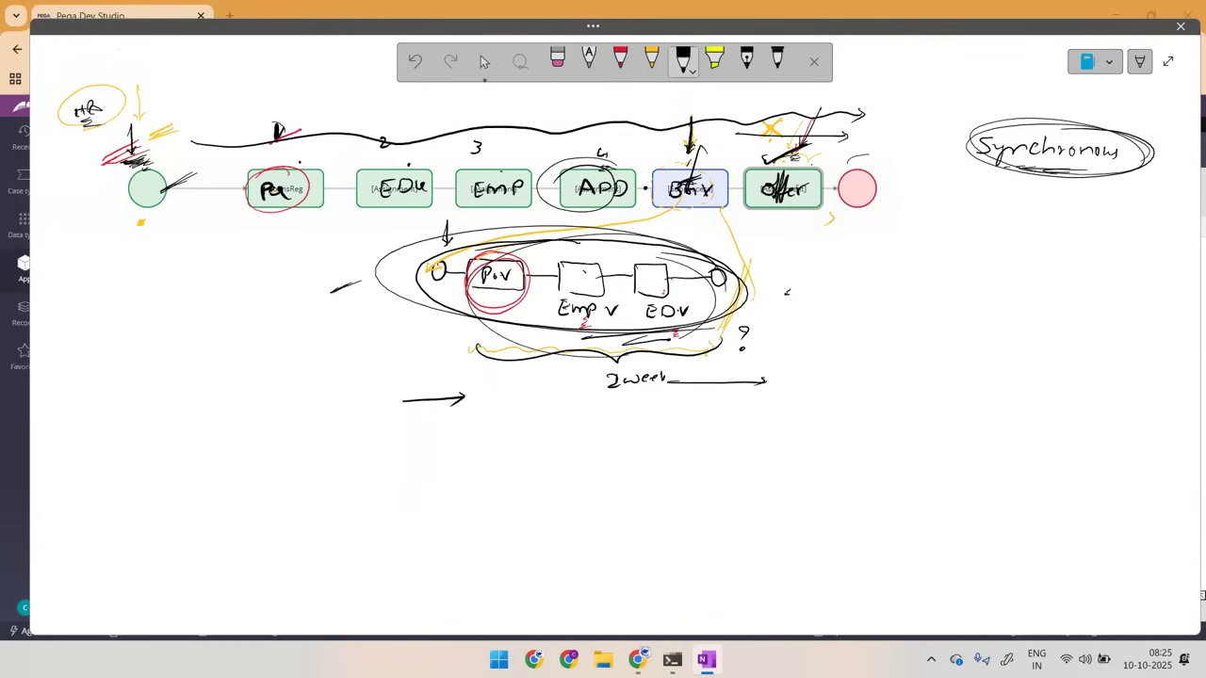
Step: Circle BGV with a question mark above it, mark the start and end shapes, and write "A" below "Synchronous"
left_click_drag(199, 173, 257, 149)
left_click_drag(869, 154, 859, 165)
left_click_drag(780, 282, 802, 285)
left_click_drag(959, 218, 978, 219)
left_click_drag(962, 212, 976, 212)
left_click(1043, 217)
mouse_move(699, 148)
left_mouse_down()
mouse_move(647, 188)
mouse_move(735, 156)
mouse_move(740, 194)
mouse_move(669, 156)
mouse_move(718, 140)
left_mouse_up()
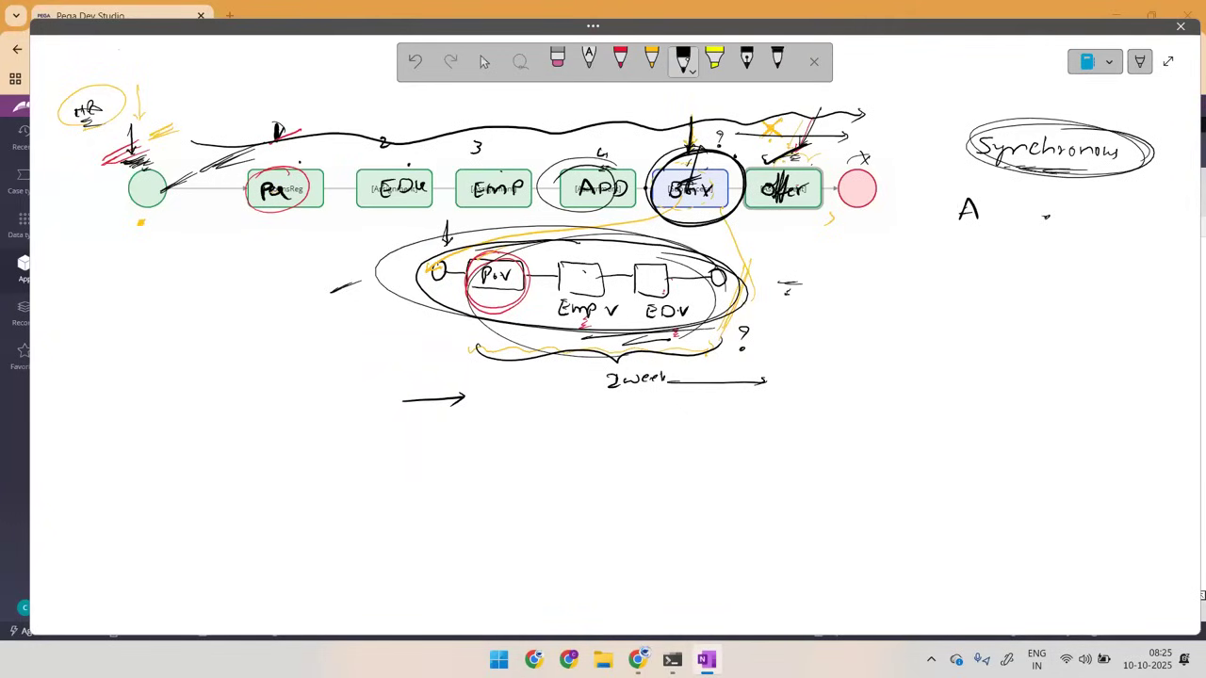
Step: Switch to Pega Dev Studio, open the Subprocess shape's properties and enter child as the flow name
key("alt+Tab")
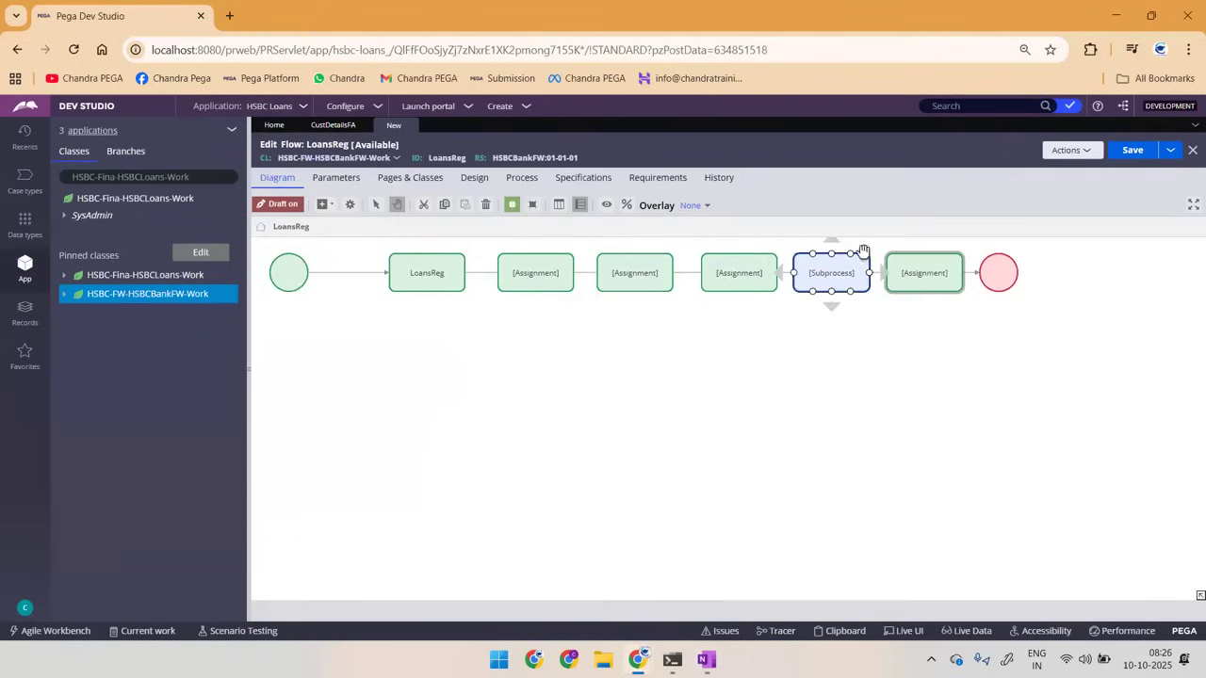
double_click(807, 271)
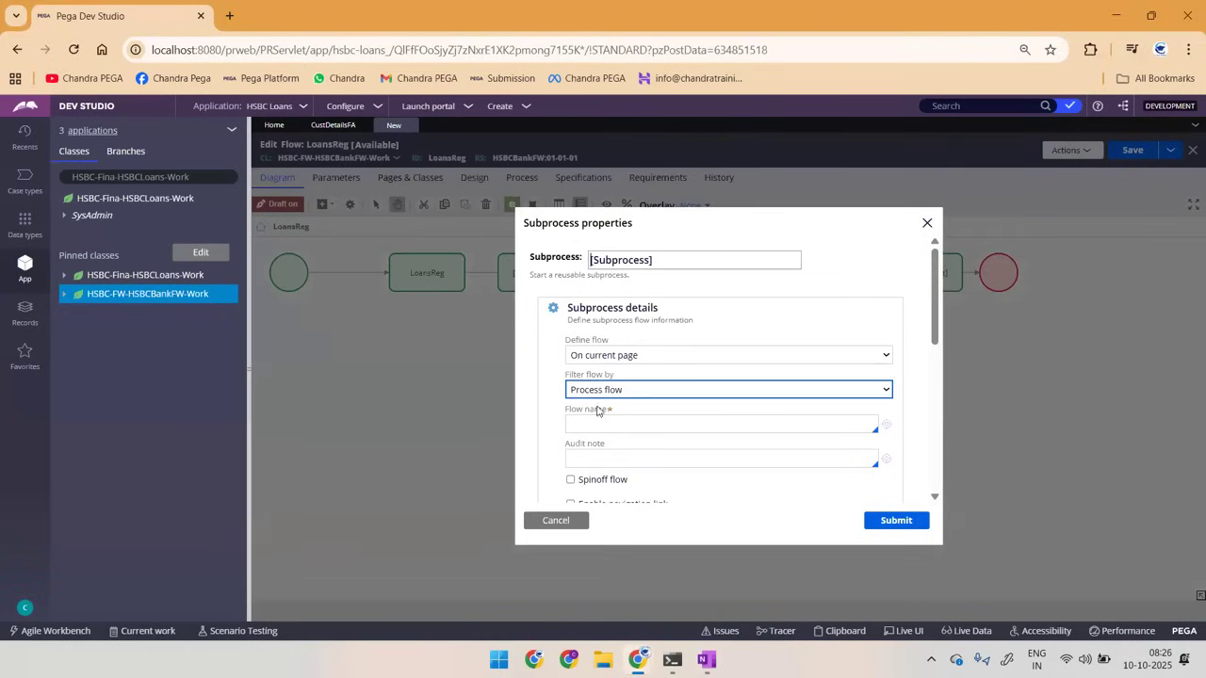
left_click(585, 417)
type("child")
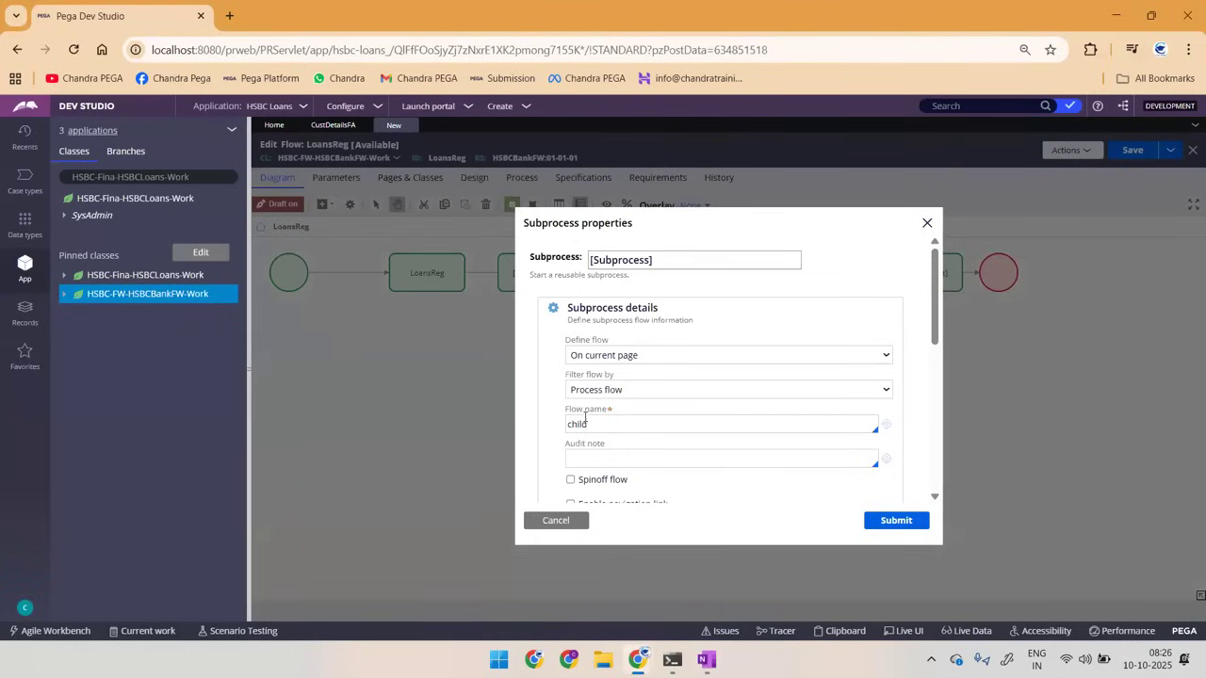
Step: Toggle the Spinoff flow option on and off, and discard the subprocess property changes
scroll(585, 424, "down", 1)
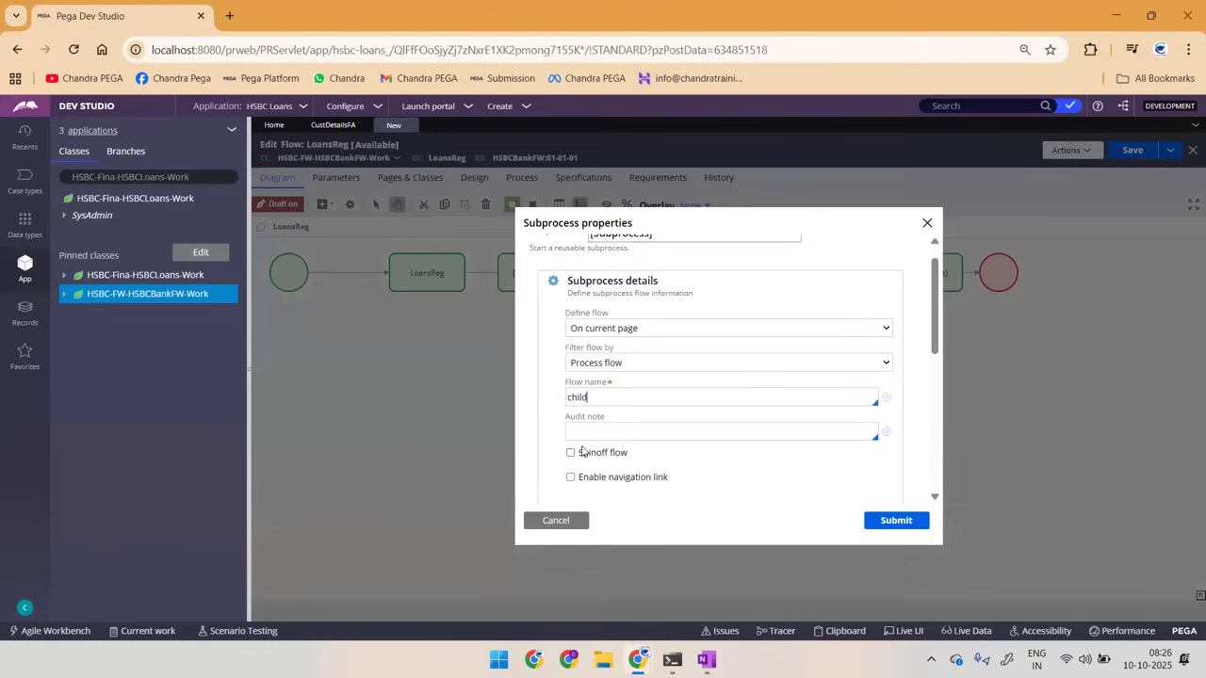
left_click_drag(576, 458, 635, 464)
left_click(571, 453)
double_click(576, 397)
left_click(570, 453)
left_click(540, 521)
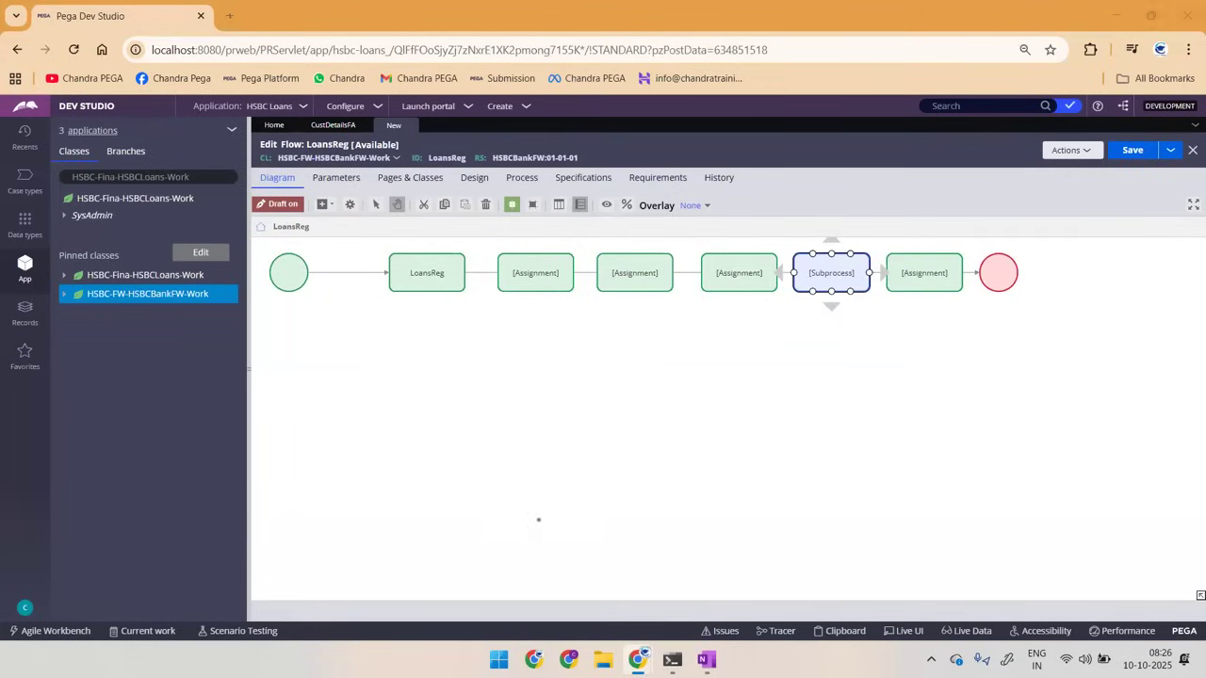
Step: Switch to the OneNote page and delete all the sketches on it
key("alt+Tab")
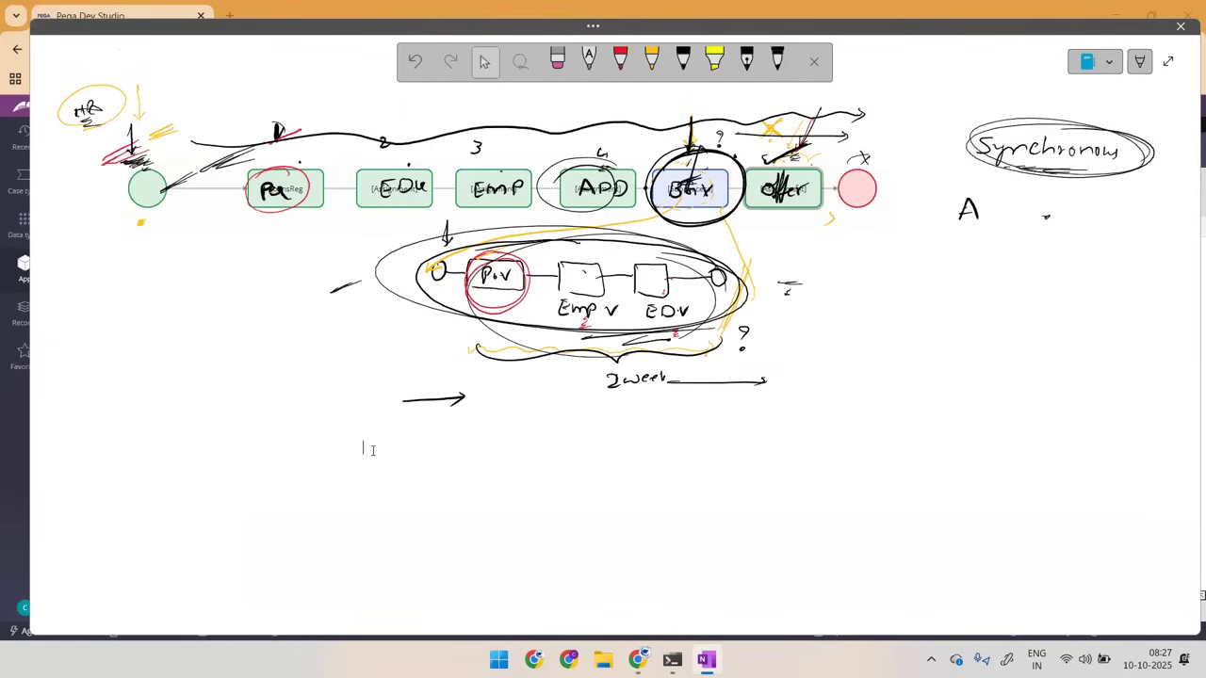
key("ctrl+a")
key("Delete")
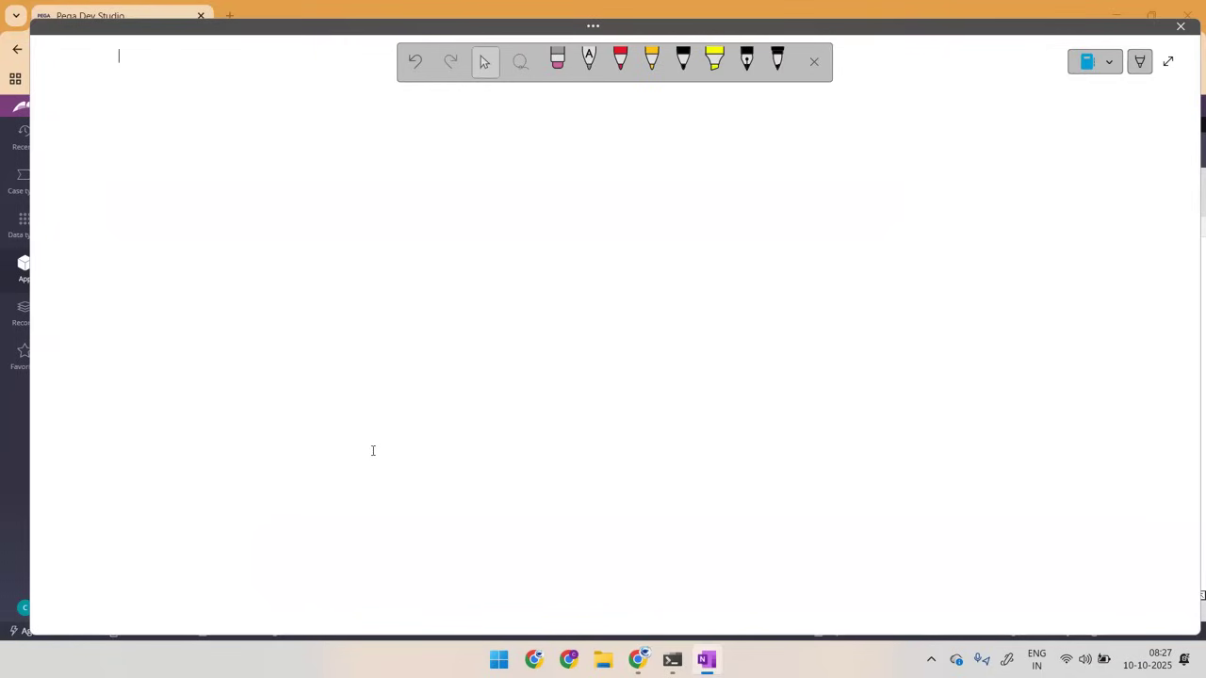
Step: Draw a large black screen outline with a circled 1 above it and an "FN" input box inside, marked with red strokes
mouse_move(183, 140)
left_mouse_down()
mouse_move(419, 128)
mouse_move(183, 156)
mouse_move(189, 397)
mouse_move(570, 261)
mouse_move(528, 123)
mouse_move(315, 132)
left_mouse_up()
mouse_move(359, 87)
left_mouse_down()
mouse_move(359, 98)
mouse_move(373, 75)
mouse_move(345, 72)
left_mouse_up()
mouse_move(194, 169)
left_mouse_down()
mouse_move(371, 147)
mouse_move(407, 176)
mouse_move(241, 189)
mouse_move(235, 176)
left_mouse_up()
left_click(620, 58)
left_click_drag(237, 161, 237, 183)
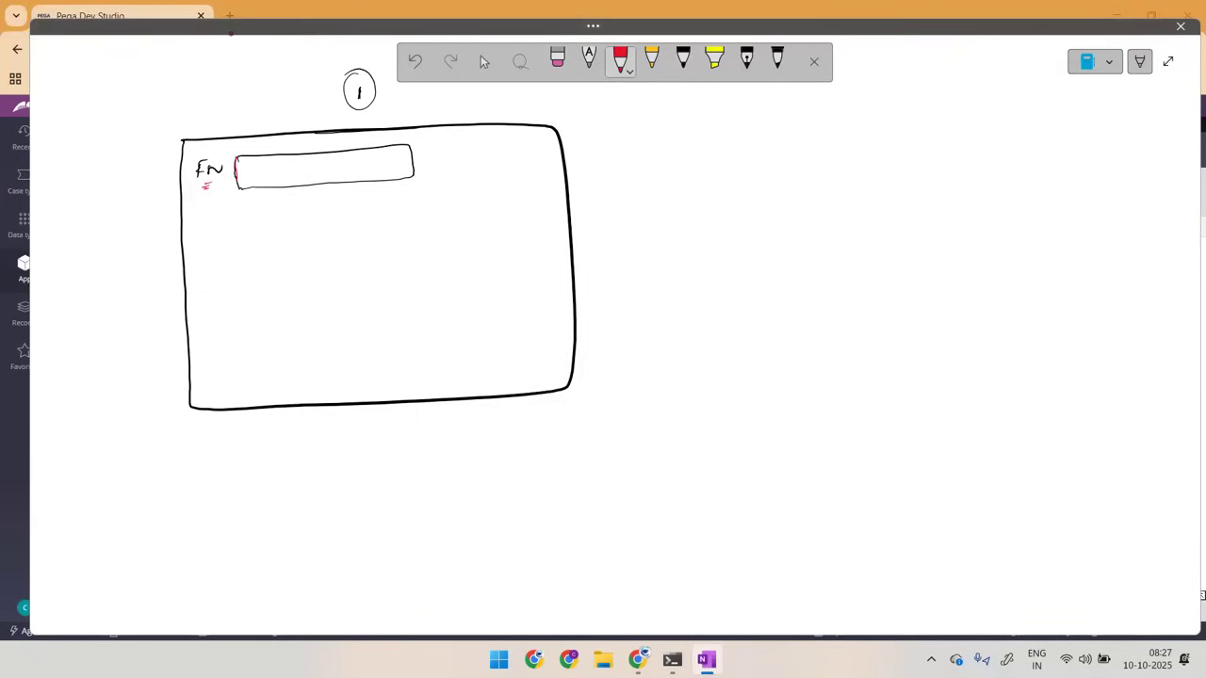
mouse_move(263, 168)
left_mouse_down()
mouse_move(328, 174)
mouse_move(355, 161)
left_mouse_up()
left_click_drag(367, 162, 379, 169)
left_click_drag(300, 200, 323, 200)
mouse_move(423, 139)
left_mouse_down()
mouse_move(425, 195)
mouse_move(599, 135)
mouse_move(814, 130)
mouse_move(825, 114)
mouse_move(838, 128)
left_mouse_up()
left_click_drag(845, 122, 861, 116)
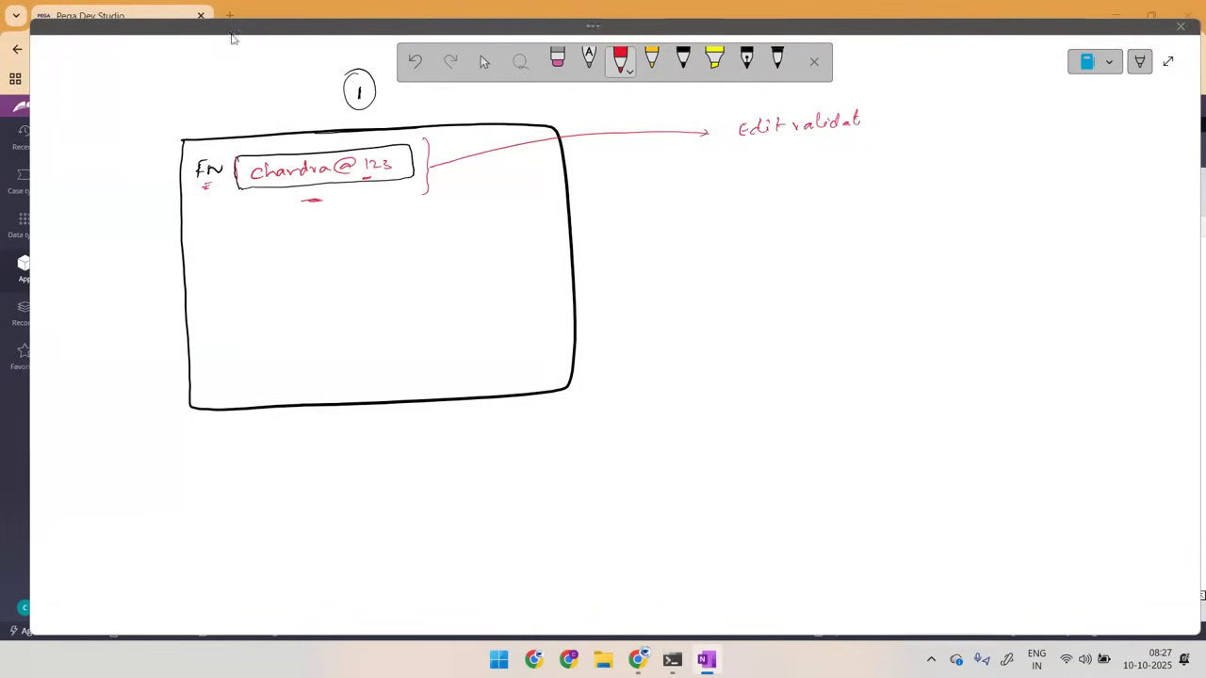
Step: Switch to Pega Dev Studio and open the FirstName property in the HSBC-FW-HSBCBankFW-Work class's data model
left_click(5, 266)
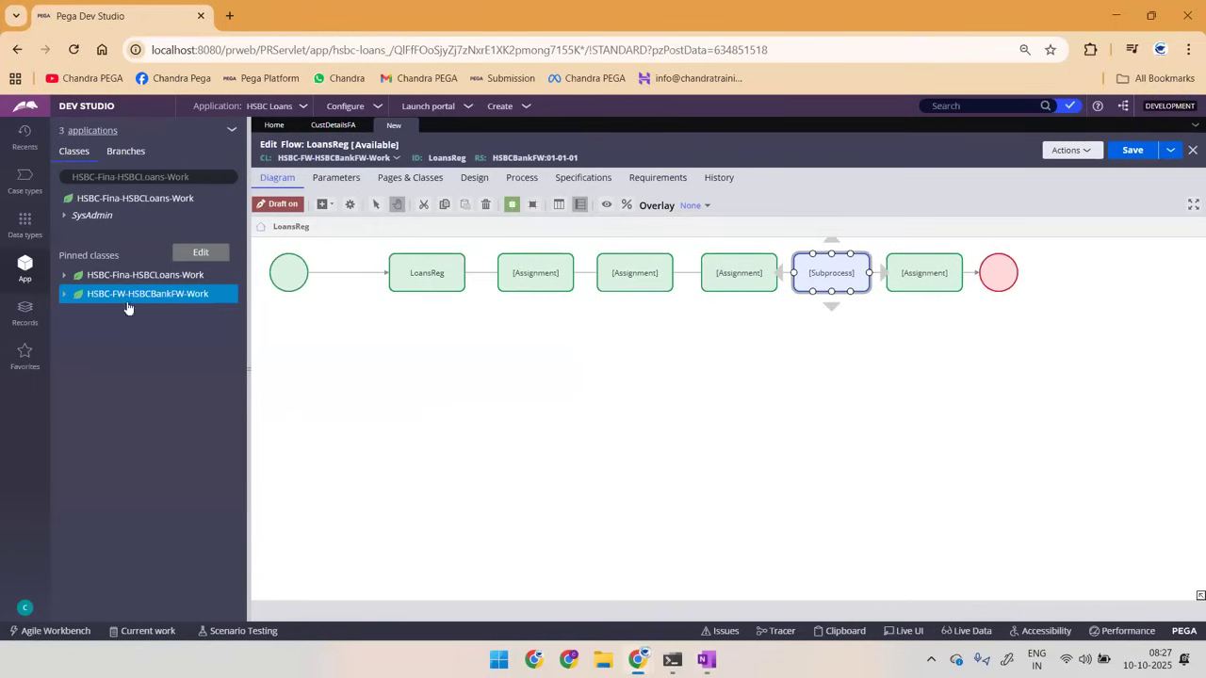
left_click(65, 296)
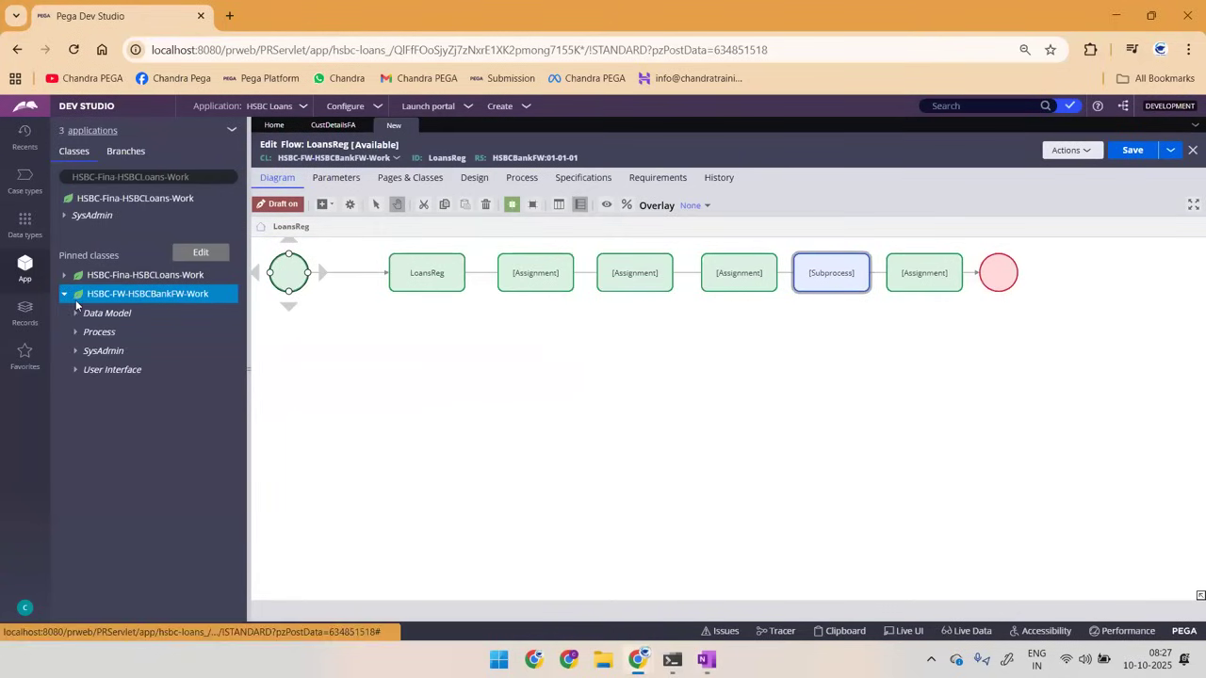
left_click(94, 313)
left_click(87, 333)
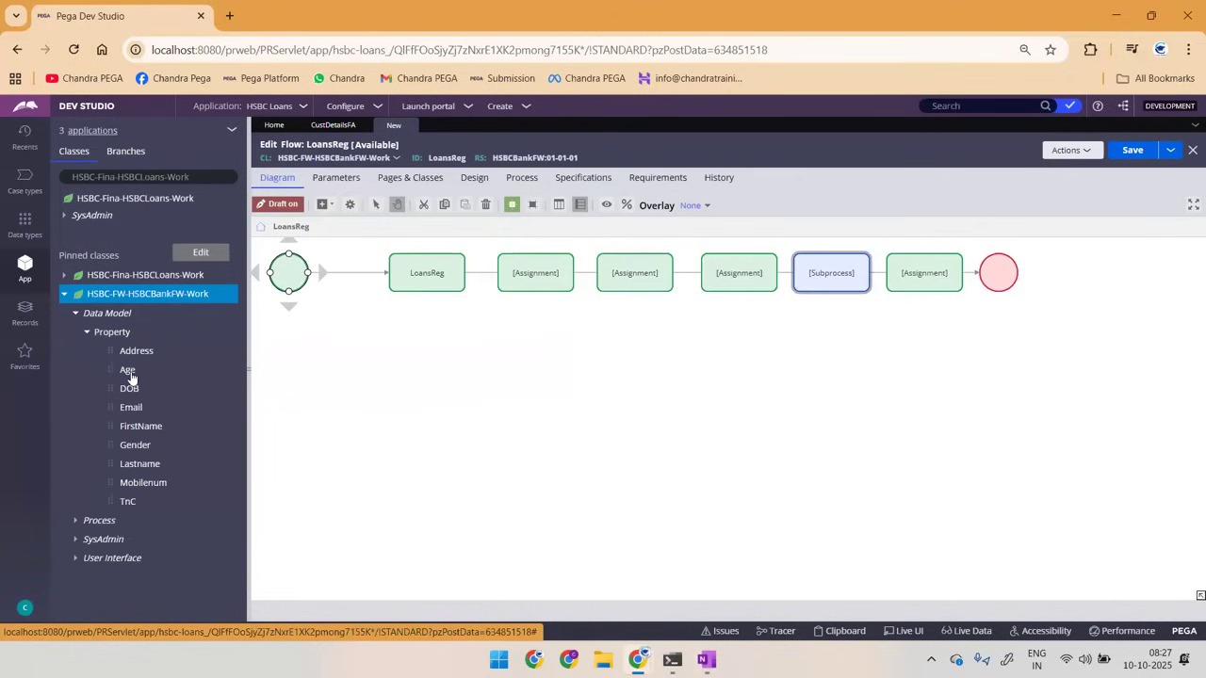
left_click(126, 428)
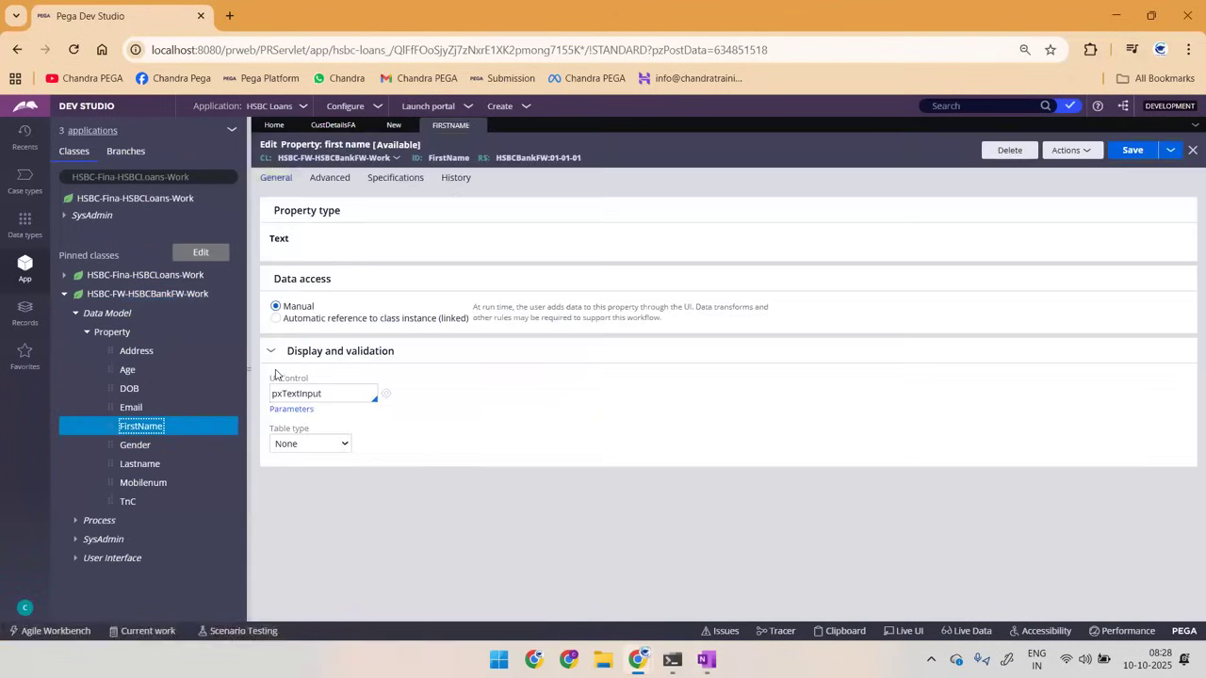
Step: Set the FirstName property's Use validate to AlphabeticValidation and save the property
left_click(330, 188)
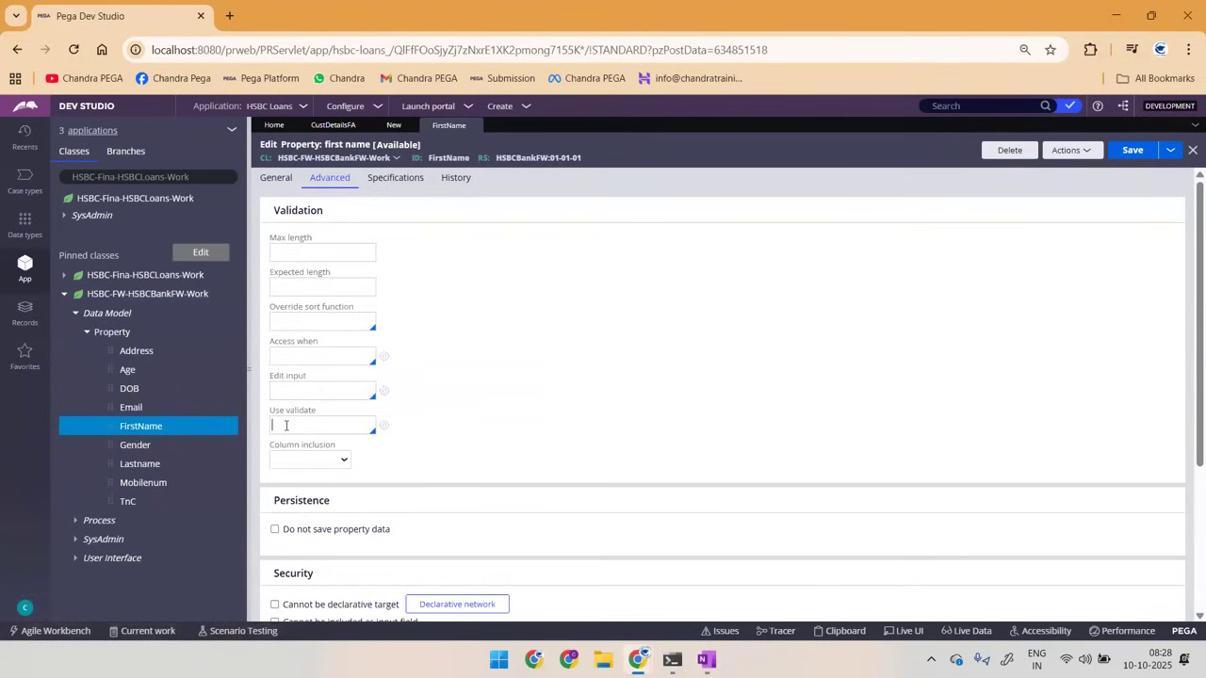
key("Down")
key("Down")
key("Down")
key("Down")
key("Down")
key("Down")
key("Down")
key("Down")
key("Down")
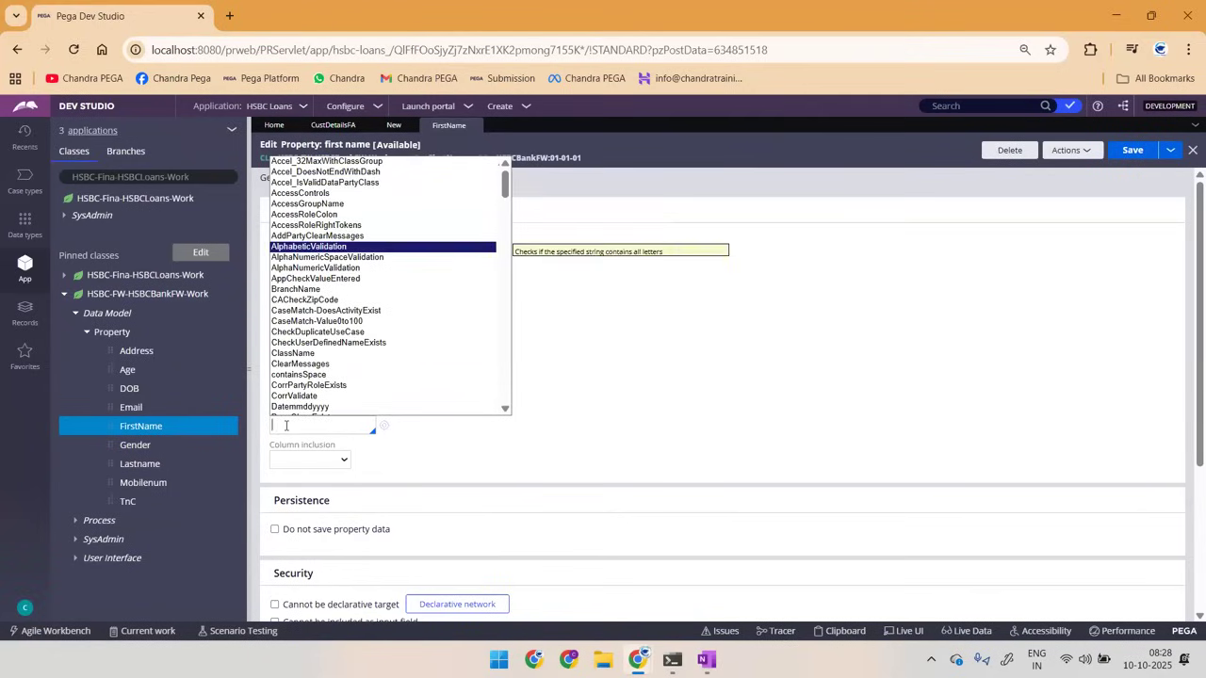
key("Return")
left_click(1131, 151)
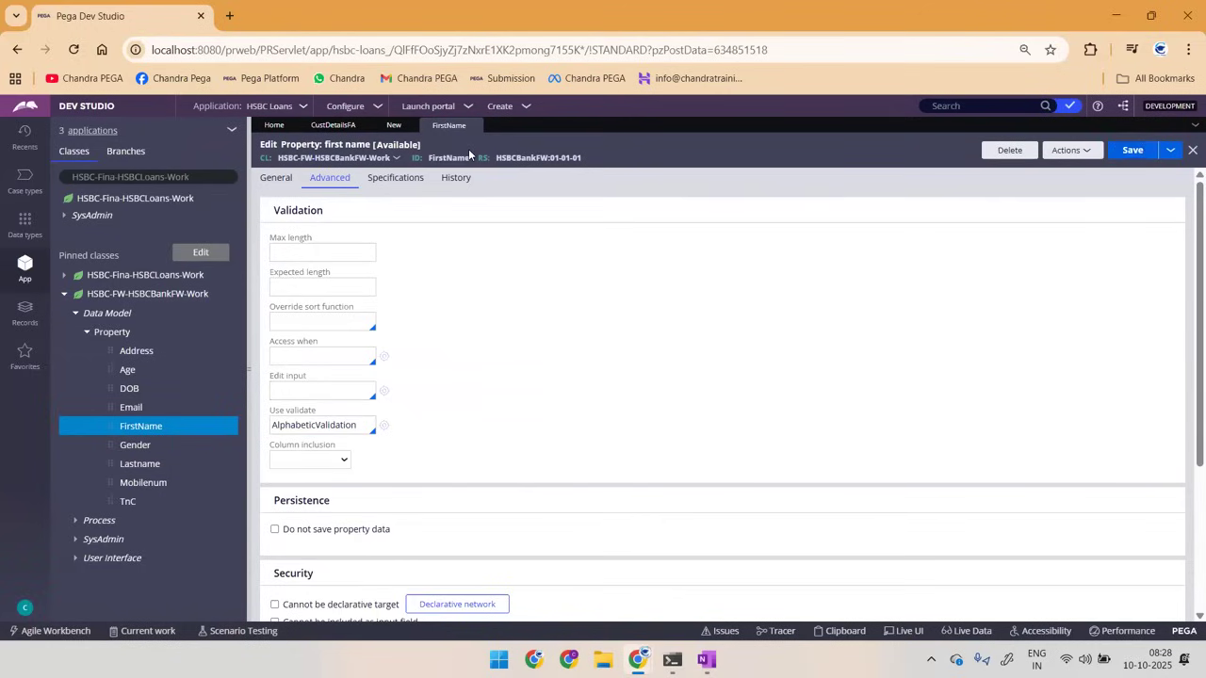
Step: Open the AlphabeticValidation rule from the FirstName property, examine its Java source, and return to the property
double_click(441, 153)
double_click(286, 425)
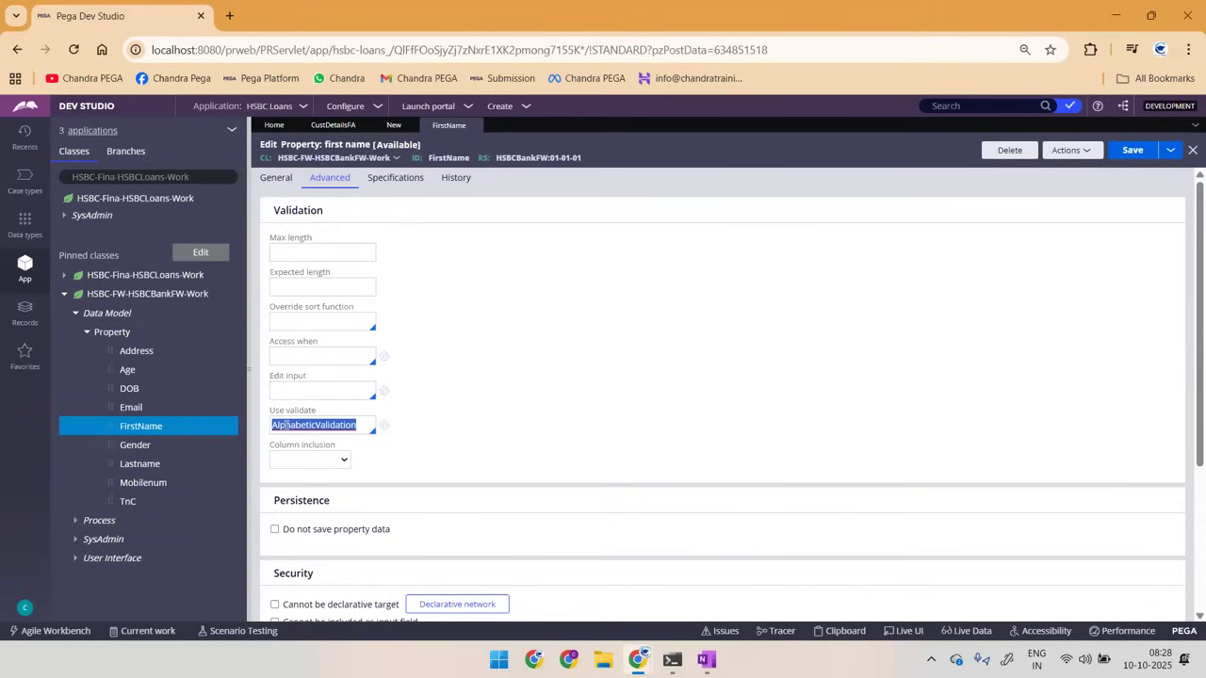
left_click(385, 429)
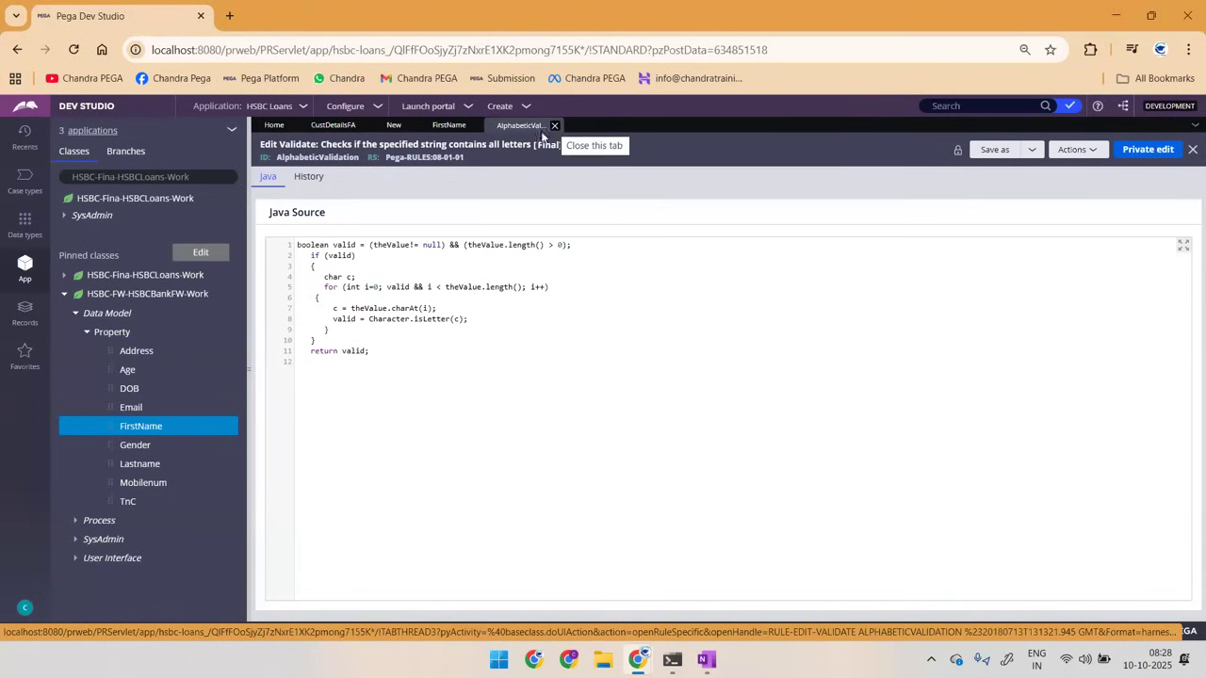
double_click(323, 157)
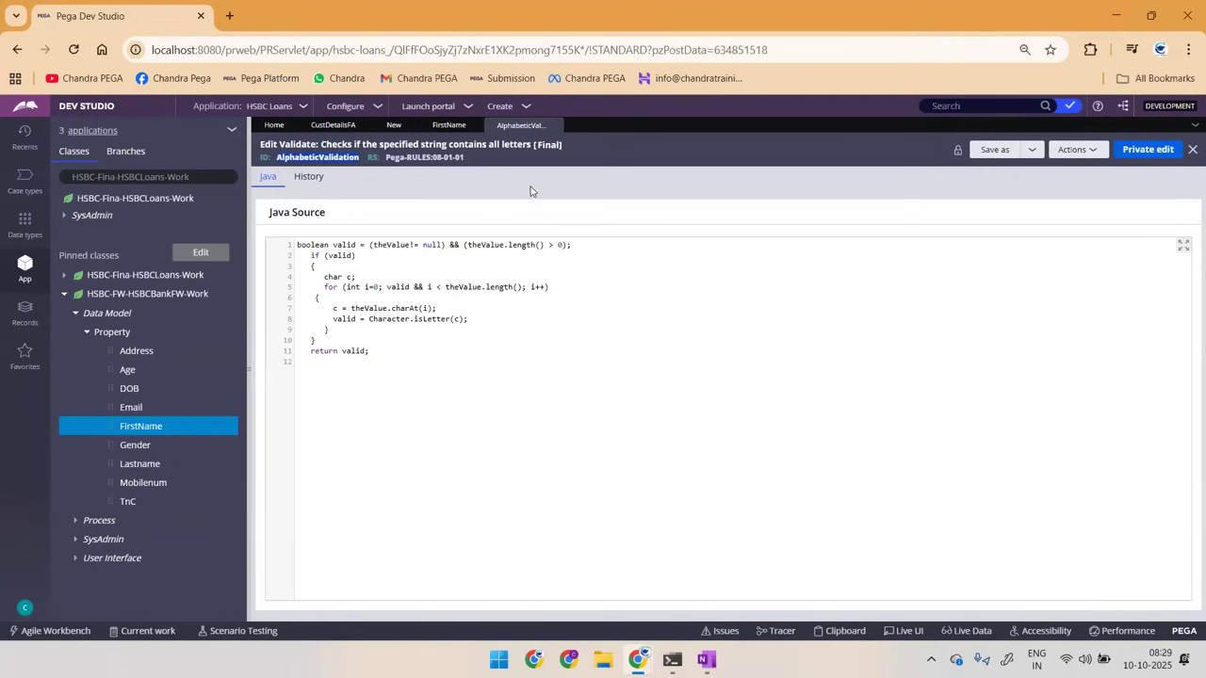
left_click(446, 127)
Step: Switch to the OneNote page, add a red zigzag below "Edit validat", and circle and shade the sample value in orange with a question mark
key("alt+Tab")
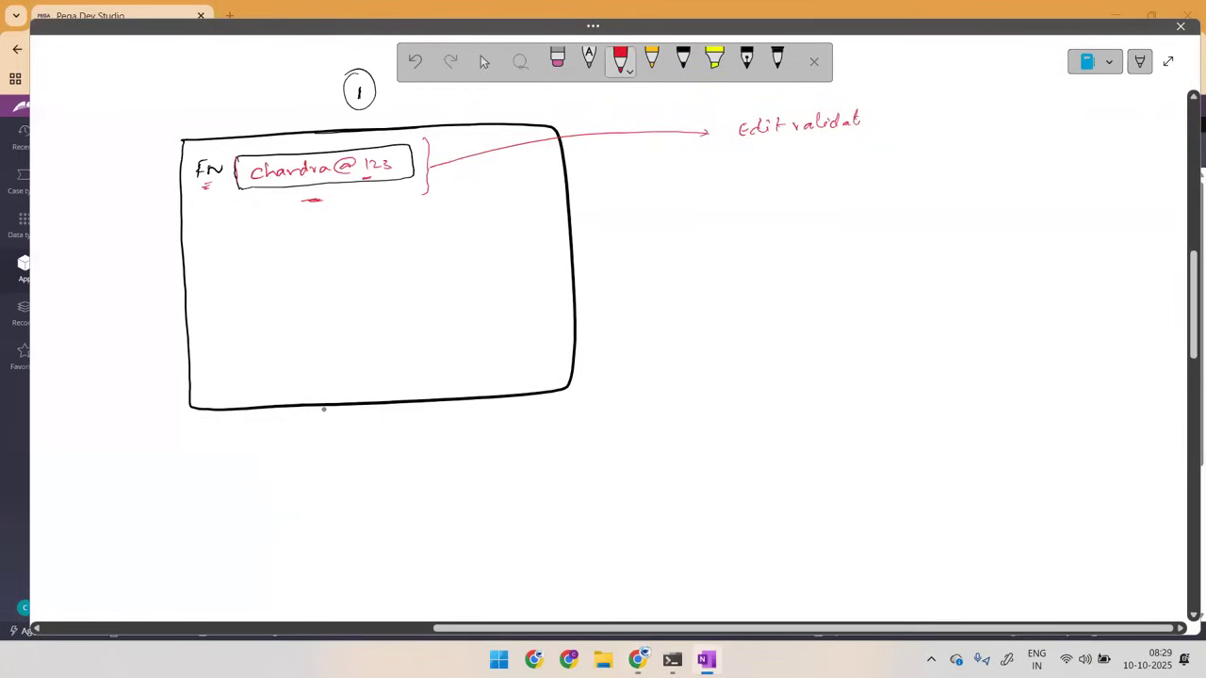
mouse_move(843, 143)
left_mouse_down()
mouse_move(889, 141)
mouse_move(884, 221)
left_mouse_up()
left_click(651, 59)
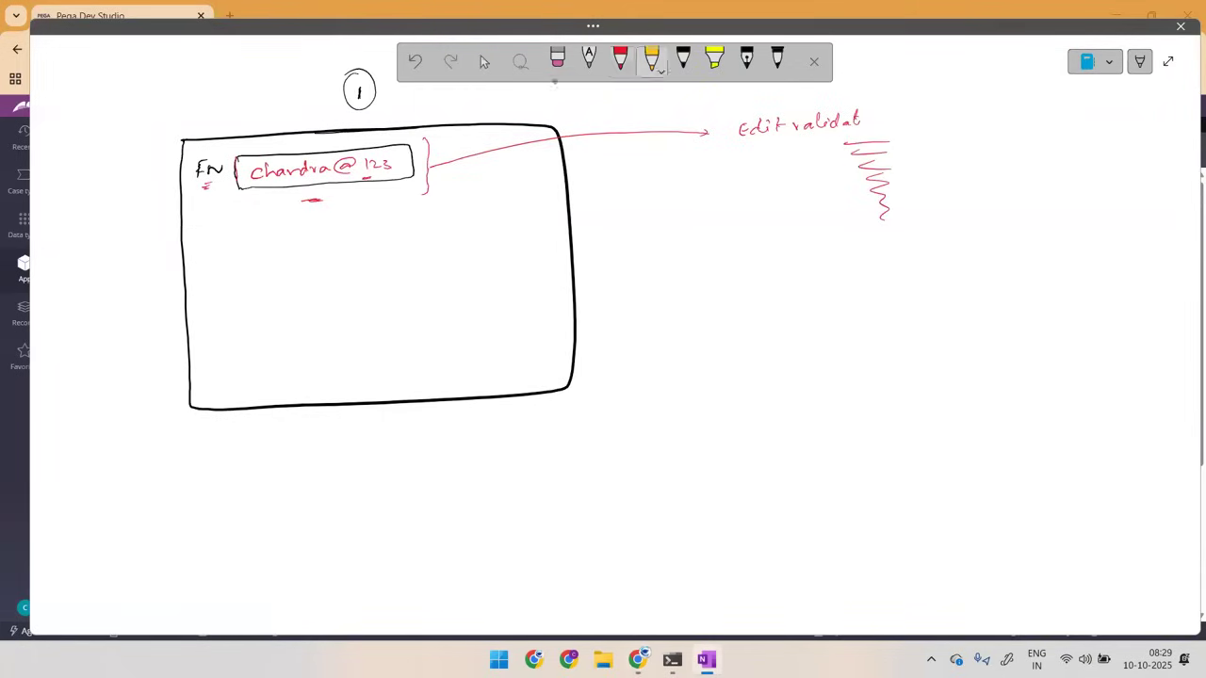
mouse_move(330, 146)
left_mouse_down()
mouse_move(271, 192)
mouse_move(403, 152)
mouse_move(367, 164)
mouse_move(393, 164)
mouse_move(352, 205)
left_mouse_up()
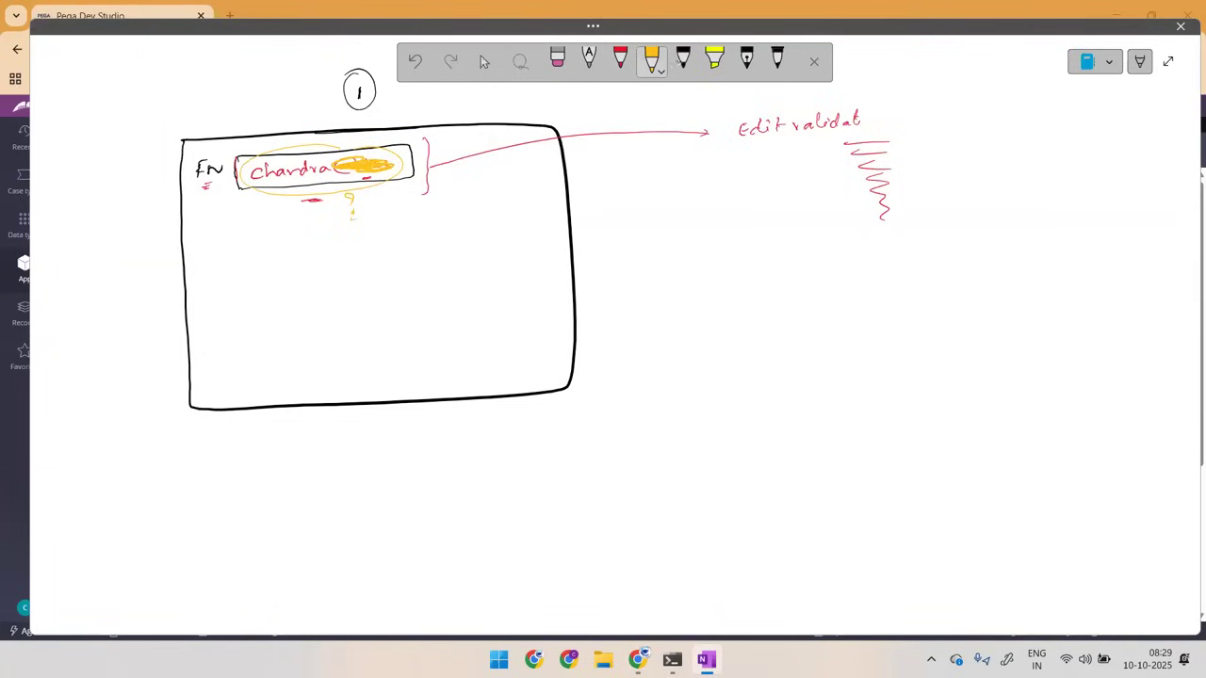
Step: Retrace and circle the sample value in black, and circle the "Edit validat" note with an arrow and a circled "Java" label
left_click(683, 61)
mouse_move(335, 171)
left_mouse_down()
mouse_move(380, 173)
mouse_move(360, 211)
mouse_move(339, 147)
mouse_move(294, 162)
left_mouse_up()
left_click_drag(348, 192, 362, 223)
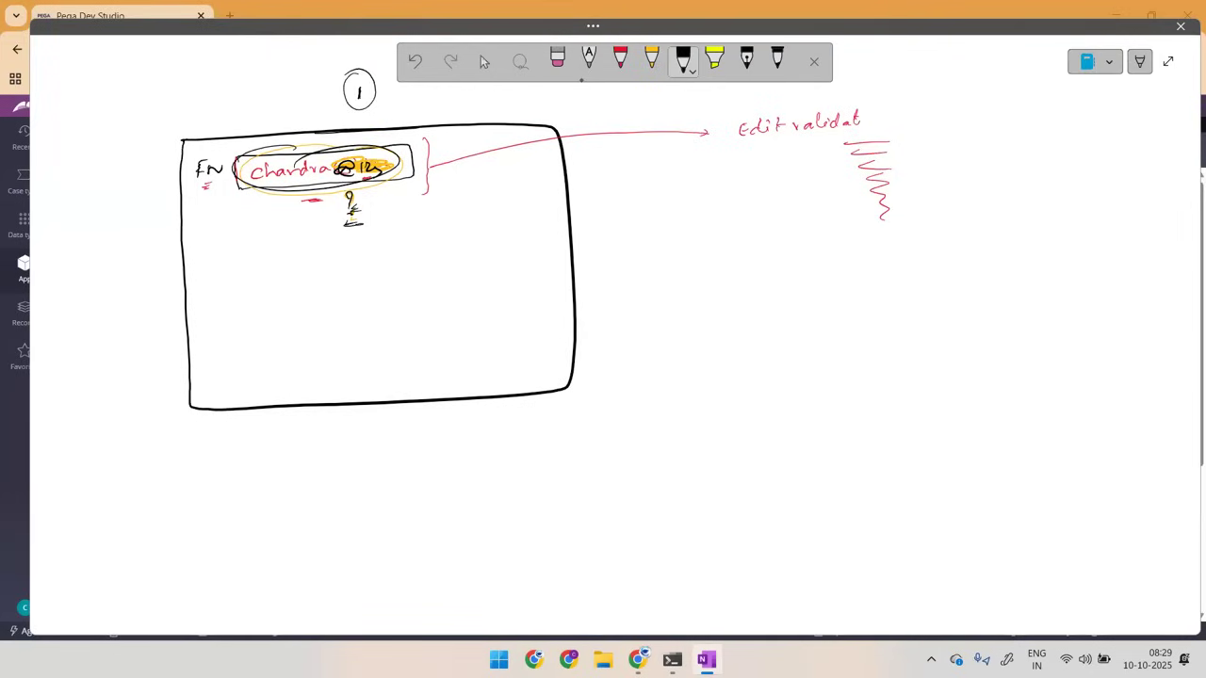
mouse_move(889, 57)
left_mouse_down()
mouse_move(878, 94)
mouse_move(801, 98)
mouse_move(902, 243)
mouse_move(812, 96)
left_mouse_up()
mouse_move(901, 131)
left_mouse_down()
mouse_move(936, 139)
mouse_move(904, 126)
left_mouse_up()
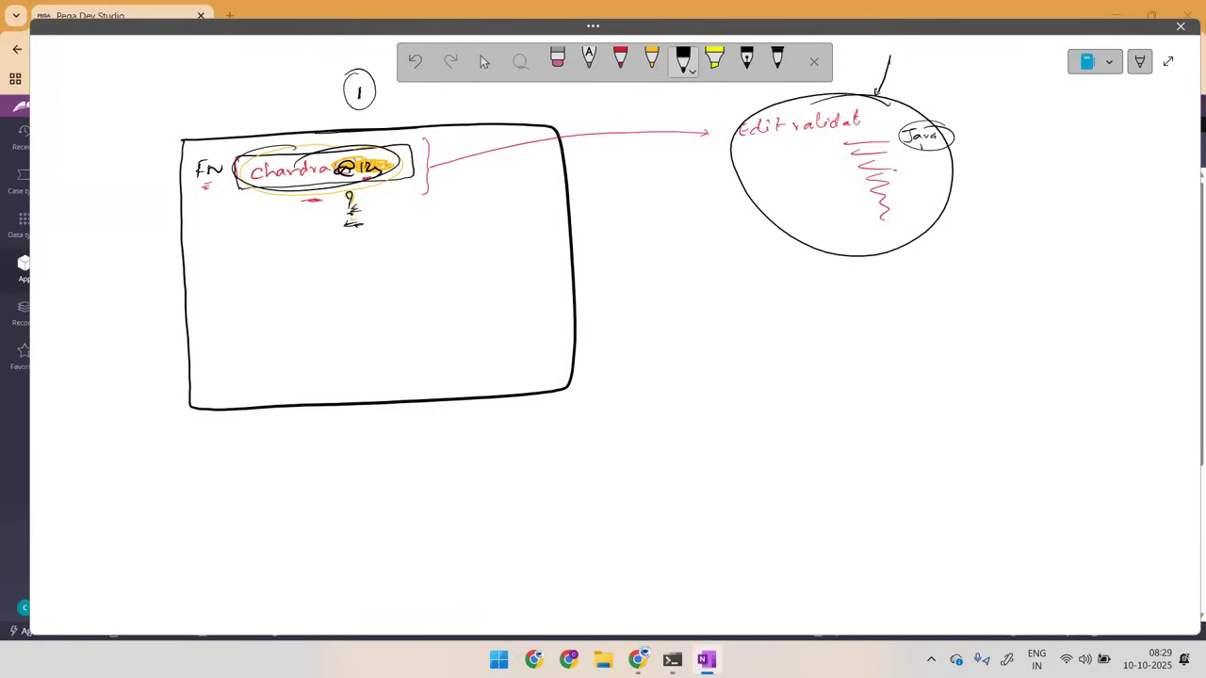
Step: Circle "FN" and label it "Rule-1 prop", and write a circled "Rule-2" with "Edit" beside the edit validate note's arrow
mouse_move(260, 151)
left_mouse_down()
mouse_move(273, 167)
mouse_move(215, 155)
left_mouse_up()
mouse_move(93, 126)
left_mouse_down()
mouse_move(94, 138)
mouse_move(136, 120)
left_mouse_up()
left_click_drag(140, 109, 142, 122)
mouse_move(116, 169)
left_mouse_down()
mouse_move(149, 139)
mouse_move(140, 181)
left_mouse_up()
mouse_move(903, 53)
left_mouse_down()
mouse_move(902, 66)
mouse_move(920, 66)
mouse_move(930, 45)
mouse_move(946, 58)
left_mouse_up()
left_click_drag(950, 52, 957, 65)
mouse_move(942, 71)
left_mouse_down()
mouse_move(921, 76)
mouse_move(947, 82)
mouse_move(940, 101)
mouse_move(971, 83)
mouse_move(981, 92)
left_mouse_up()
left_click_drag(942, 37, 897, 58)
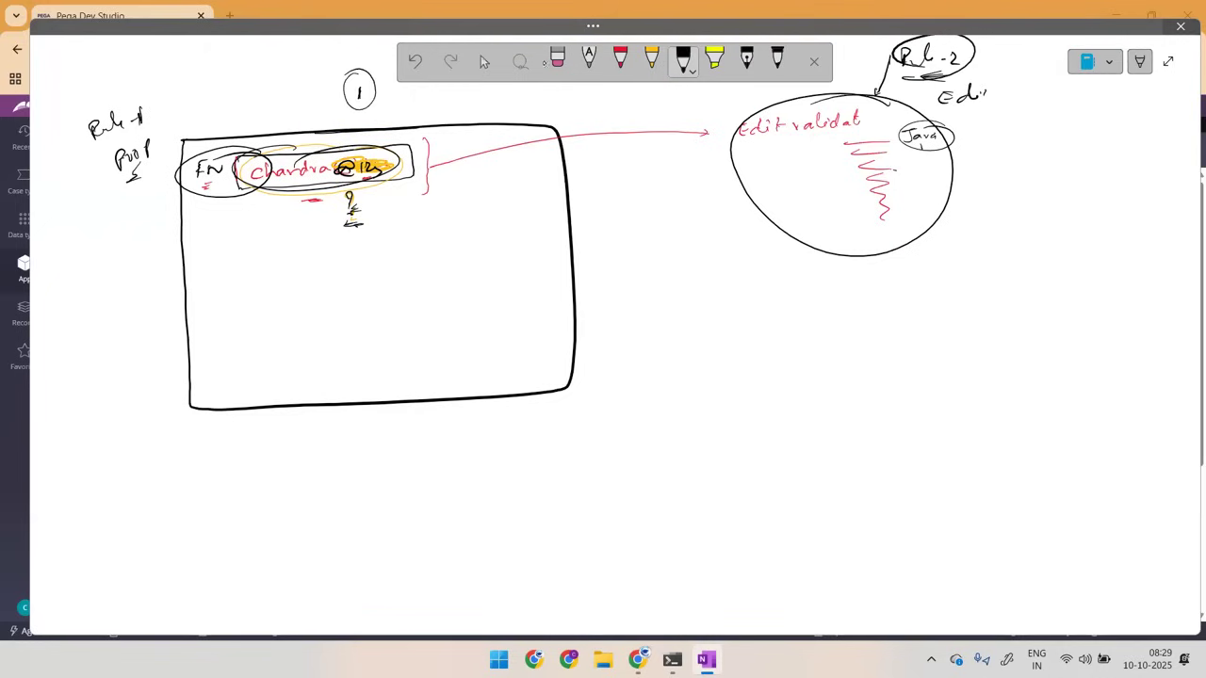
Step: Circle and underline "Rule-1", "prop" and "Edit" in black, and loop the labels to the FN field and the edit validate circle
left_click_drag(177, 90, 166, 106)
left_click_drag(153, 190, 132, 204)
left_click_drag(173, 120, 160, 117)
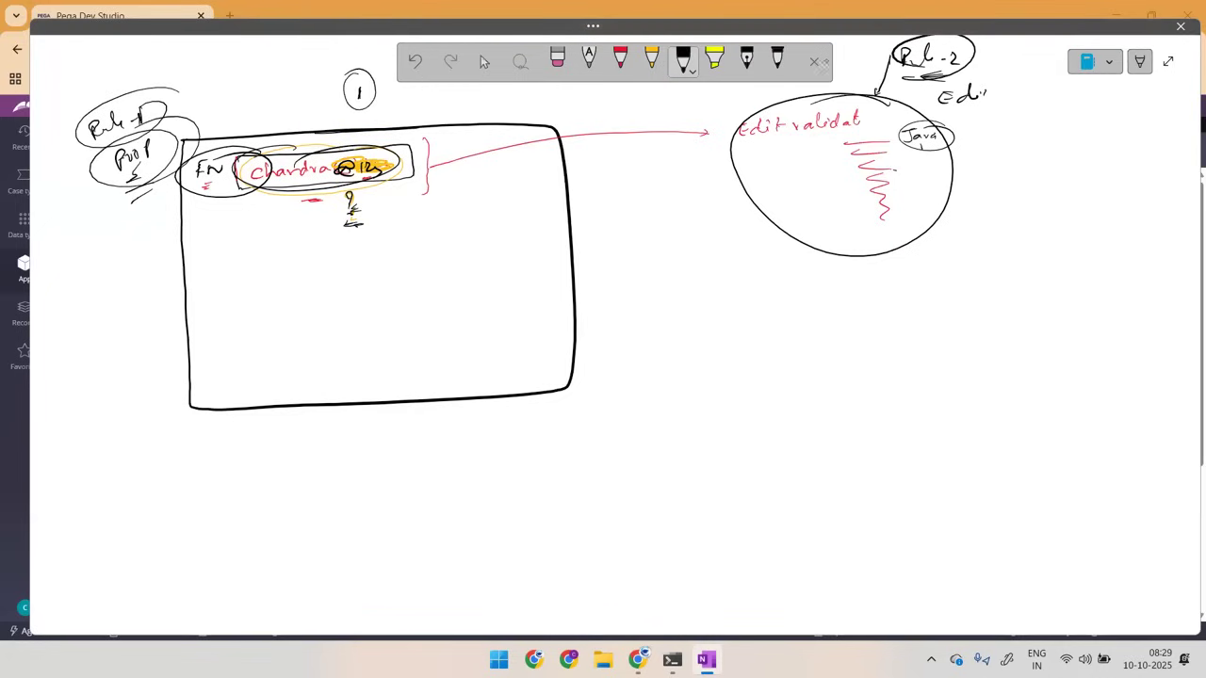
mouse_move(944, 77)
left_mouse_down()
mouse_move(916, 111)
mouse_move(980, 81)
left_mouse_up()
mouse_move(155, 160)
left_mouse_down()
mouse_move(113, 186)
mouse_move(130, 177)
left_mouse_up()
left_click_drag(945, 113, 986, 105)
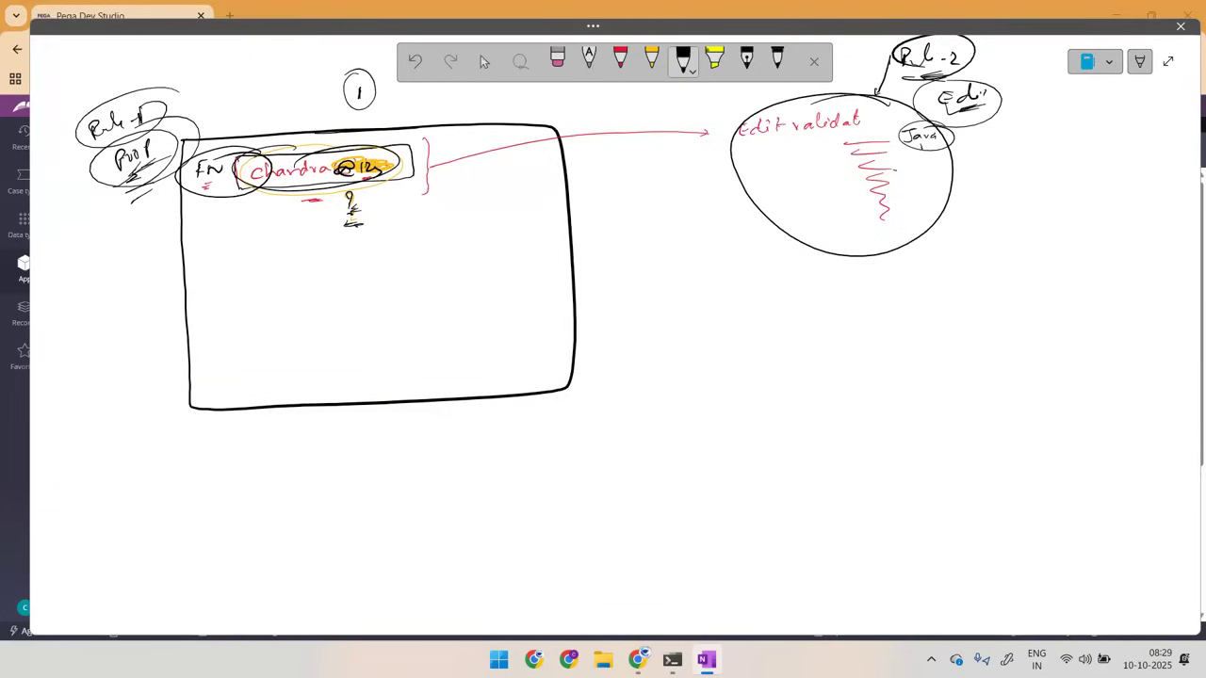
left_click_drag(77, 212, 92, 209)
mouse_move(1021, 118)
left_mouse_down()
mouse_move(1035, 111)
mouse_move(938, 92)
mouse_move(968, 222)
mouse_move(932, 96)
left_mouse_up()
mouse_move(287, 149)
left_mouse_down()
mouse_move(154, 198)
mouse_move(224, 208)
left_mouse_up()
left_click_drag(366, 175, 226, 130)
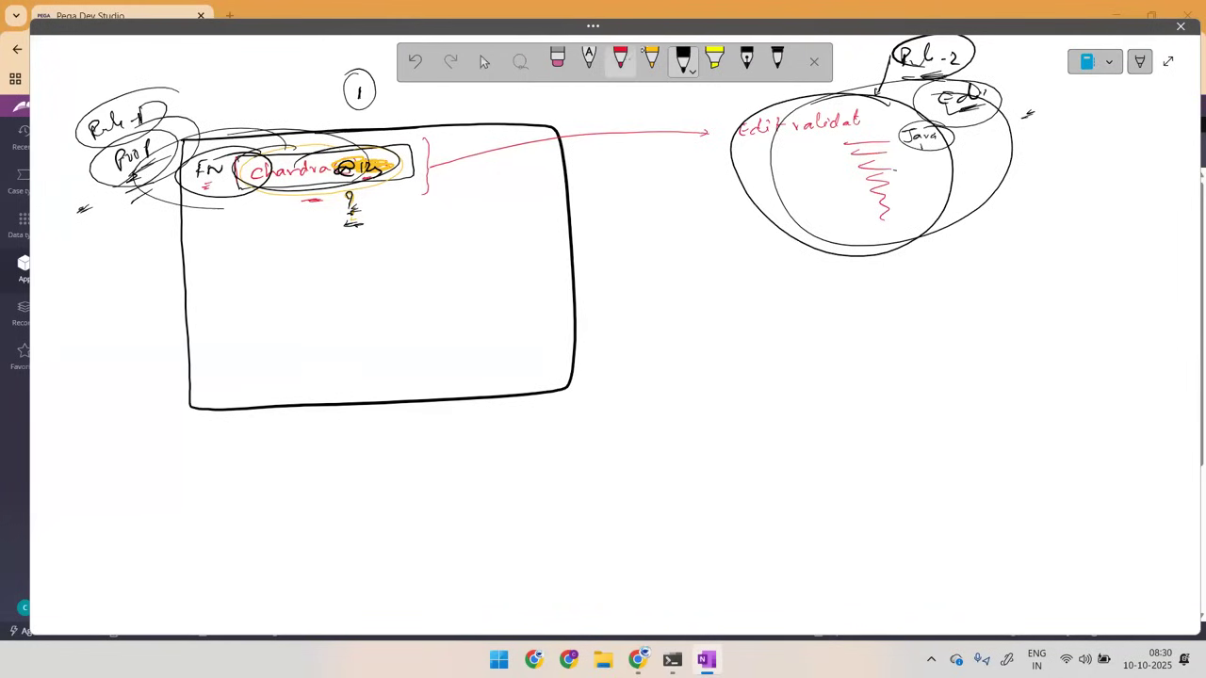
Step: Circle "FN" and "Rule-2" in red, and add circled red underlines below the sample value
left_click(620, 60)
left_click_drag(196, 187, 226, 179)
left_click_drag(228, 153, 200, 160)
mouse_move(299, 196)
left_mouse_down()
mouse_move(349, 205)
mouse_move(331, 188)
mouse_move(349, 195)
left_mouse_up()
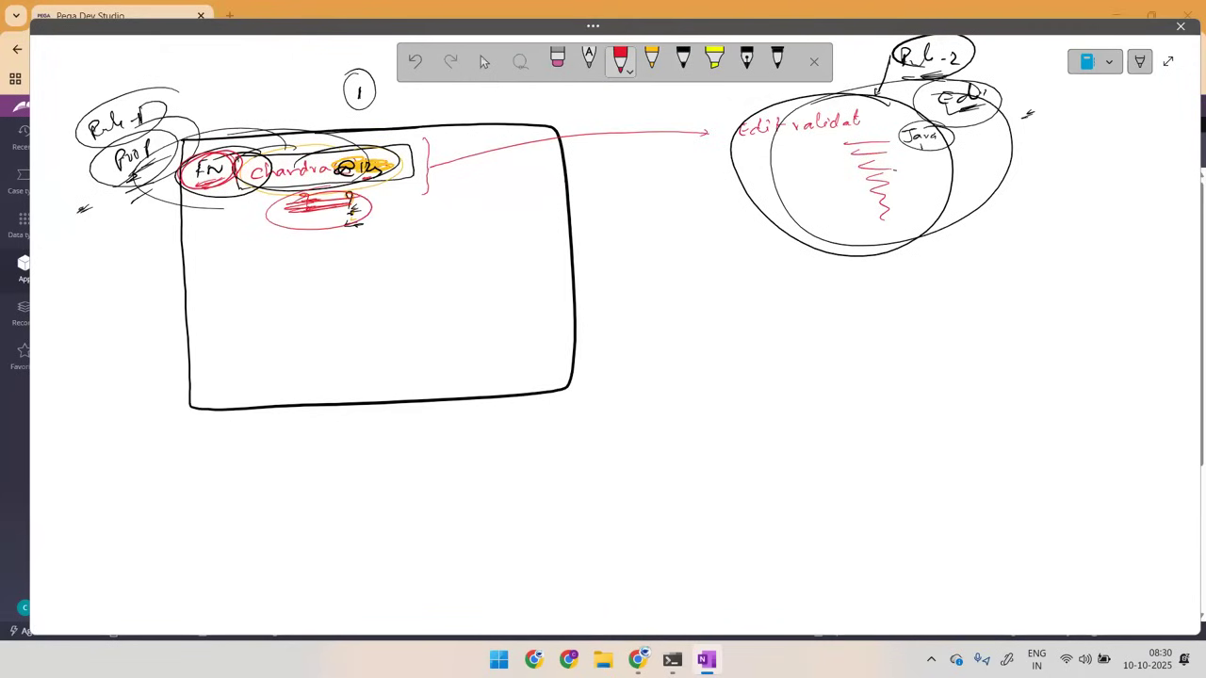
left_click_drag(969, 47, 980, 76)
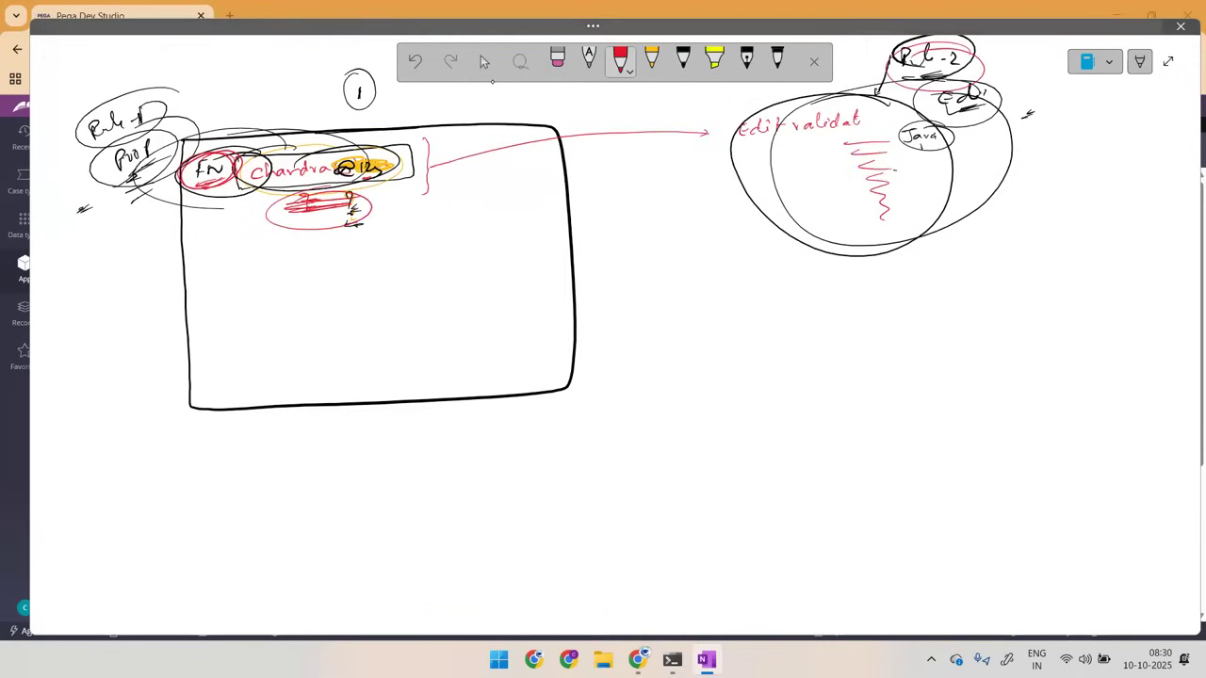
Step: With the thick black pen, draw arrows onto the sample value, a line to "Edit validat", and downward arrows through and beside the validation circle
left_click(777, 62)
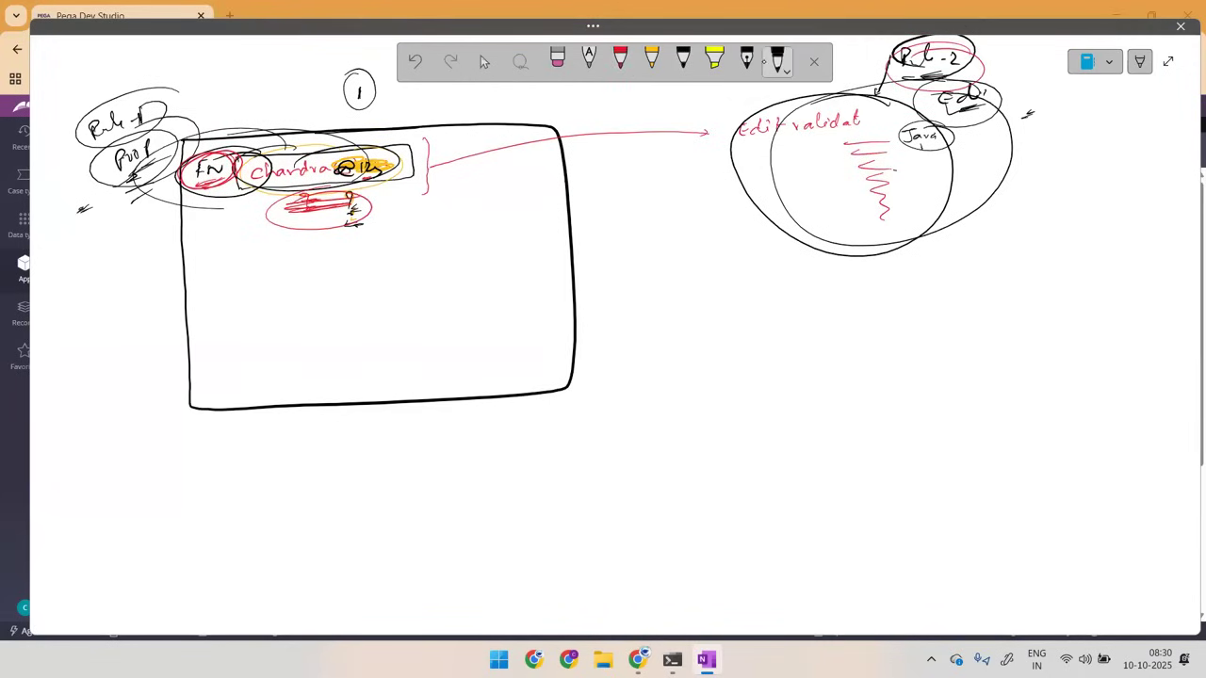
mouse_move(319, 122)
left_mouse_down()
mouse_move(311, 164)
mouse_move(320, 151)
left_mouse_up()
left_click_drag(420, 169, 754, 124)
left_click_drag(258, 86, 268, 133)
left_click_drag(1030, 81, 1035, 190)
mouse_move(857, 124)
left_mouse_down()
mouse_move(883, 134)
mouse_move(882, 216)
left_mouse_up()
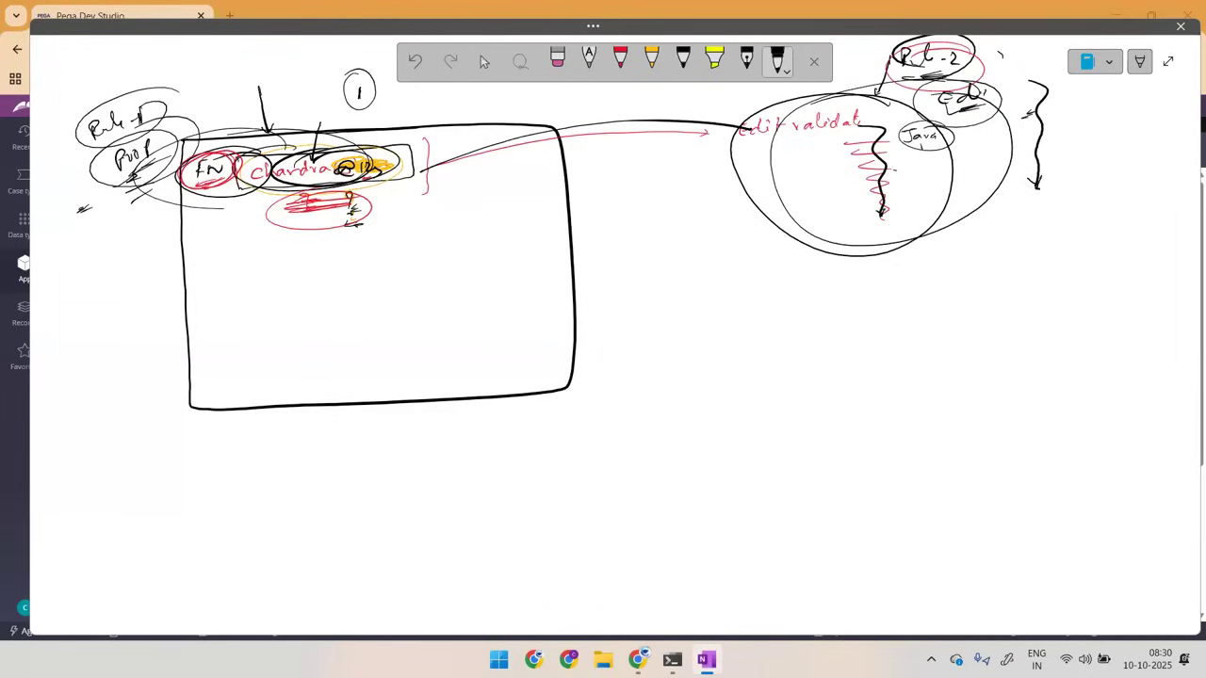
Step: Write a circled "return" with an arrow back to the form, and mark "FN" and the validation circle with more black strokes
mouse_move(822, 224)
left_mouse_down()
mouse_move(838, 232)
mouse_move(880, 215)
mouse_move(717, 181)
mouse_move(452, 188)
left_mouse_up()
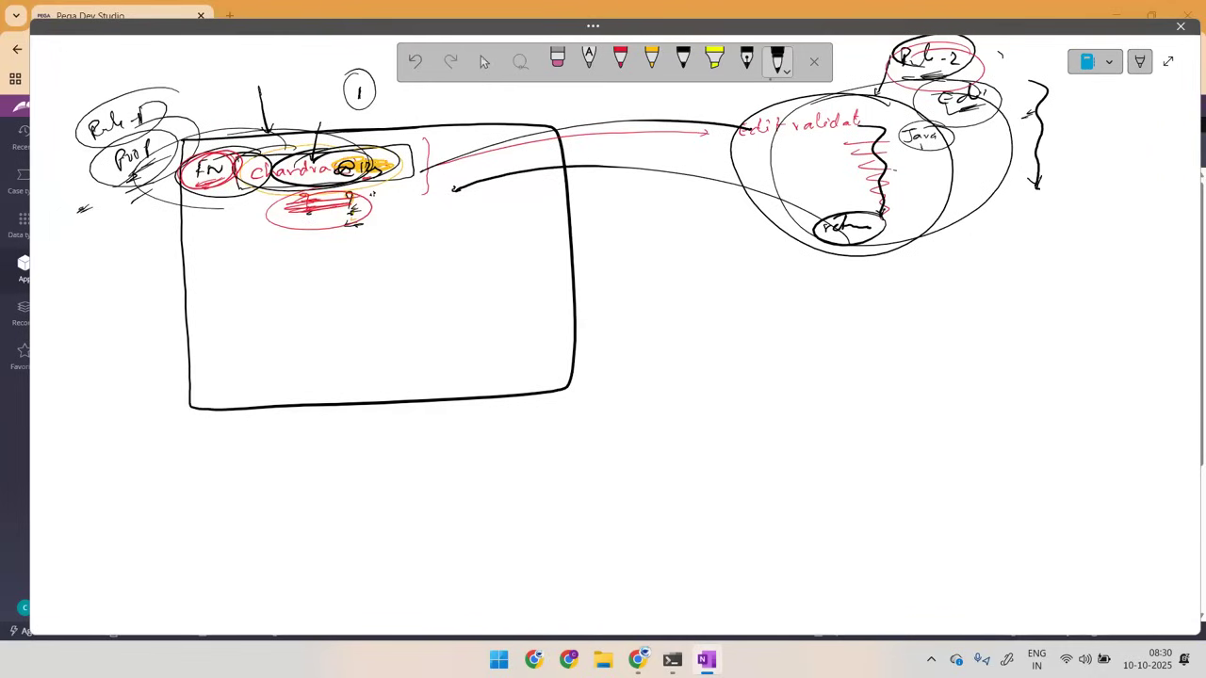
left_click_drag(309, 209, 356, 196)
mouse_move(228, 135)
left_mouse_down()
mouse_move(230, 196)
mouse_move(226, 135)
left_mouse_up()
mouse_move(204, 83)
left_mouse_down()
mouse_move(205, 134)
mouse_move(219, 142)
left_mouse_up()
left_click_drag(1027, 81, 1018, 162)
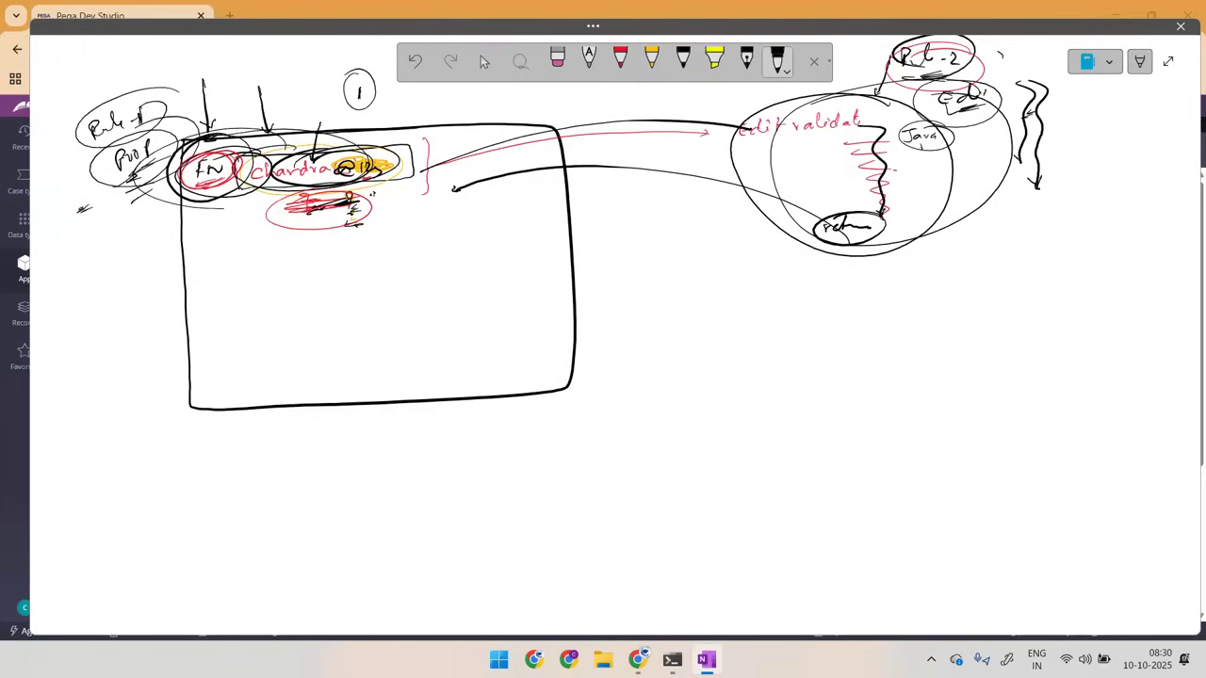
Step: Loop the sample value in black, and write circled "Synch" and "99%" notes between the form and the validation circle
mouse_move(345, 109)
left_mouse_down()
mouse_move(241, 232)
mouse_move(342, 119)
left_mouse_up()
mouse_move(612, 218)
left_mouse_down()
mouse_move(597, 243)
mouse_move(628, 255)
mouse_move(656, 232)
mouse_move(722, 218)
left_mouse_up()
mouse_move(720, 265)
left_mouse_down()
mouse_move(772, 287)
mouse_move(759, 292)
mouse_move(775, 282)
left_mouse_up()
left_click_drag(696, 263, 723, 250)
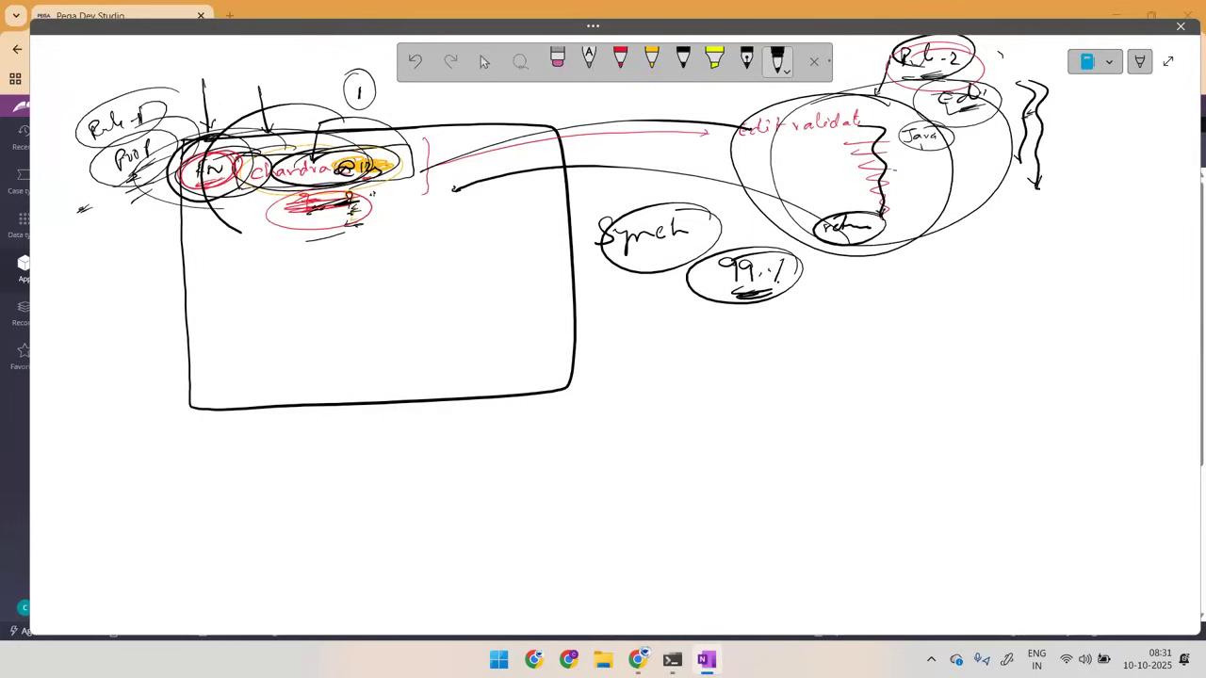
Step: Select all the ink on the OneNote page and delete it
key("ctrl+a")
key("ctrl+a")
key("Delete")
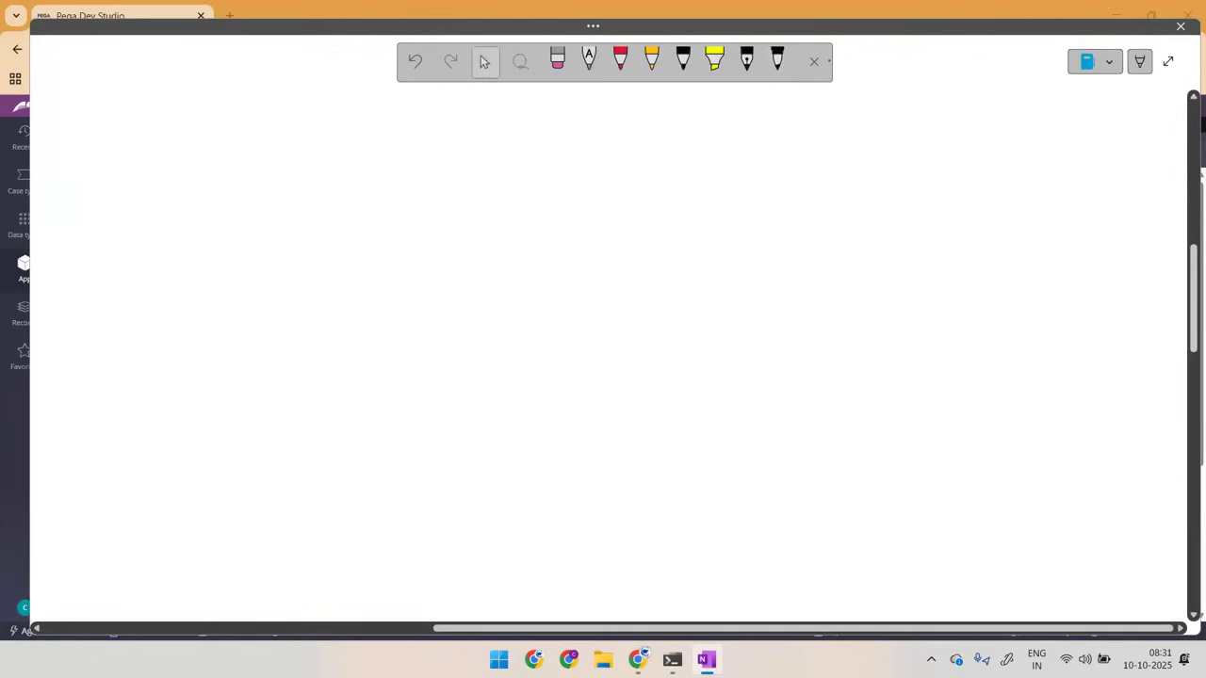
Step: Switch to Pega Dev Studio, open the LoansReg flow, and trace its shapes from the start shape to the LoansReg assignment
left_click(822, 14)
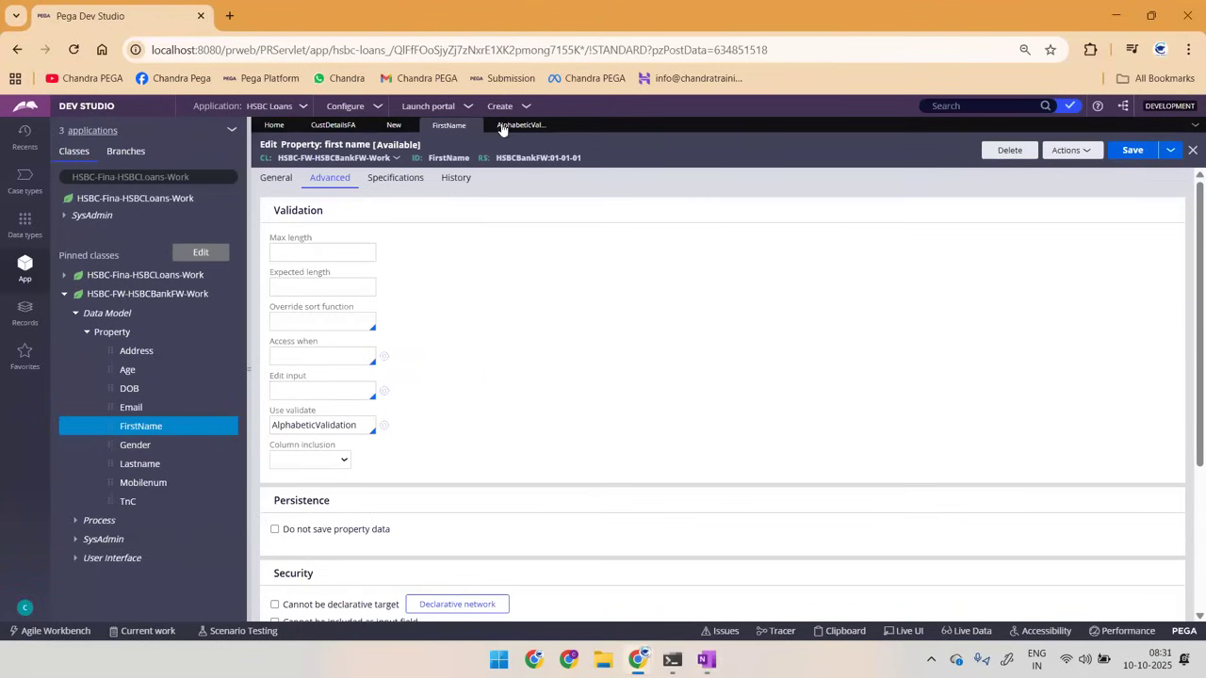
left_click(394, 126)
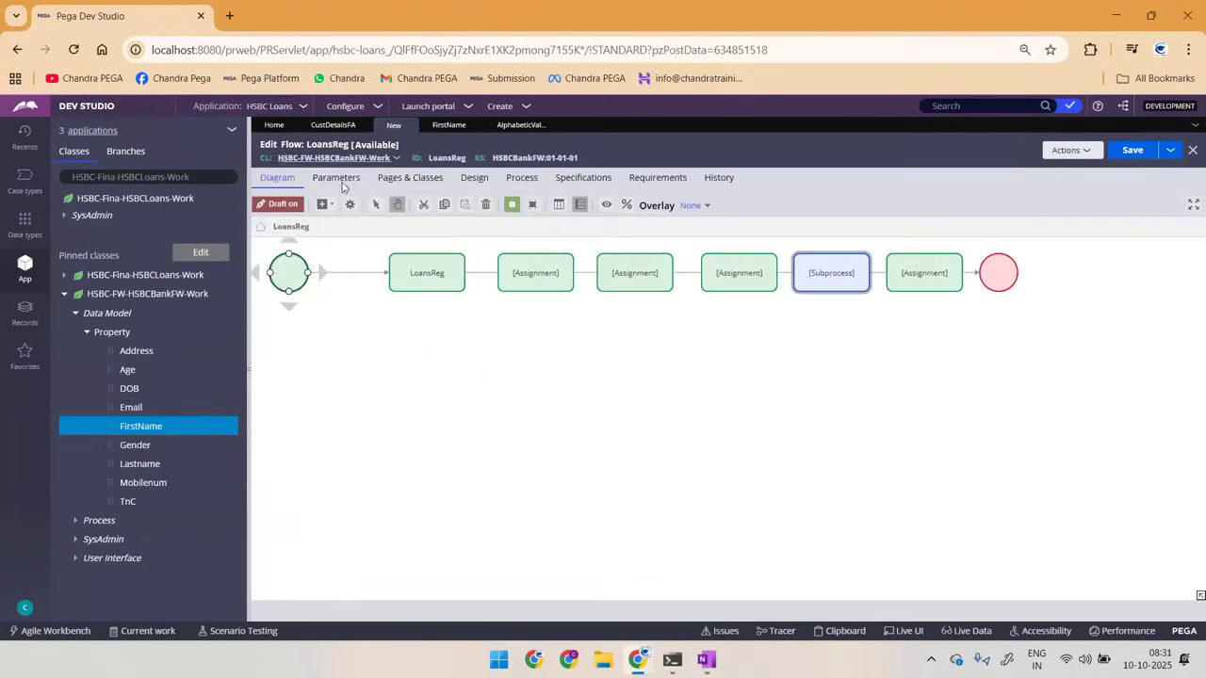
left_click(279, 276)
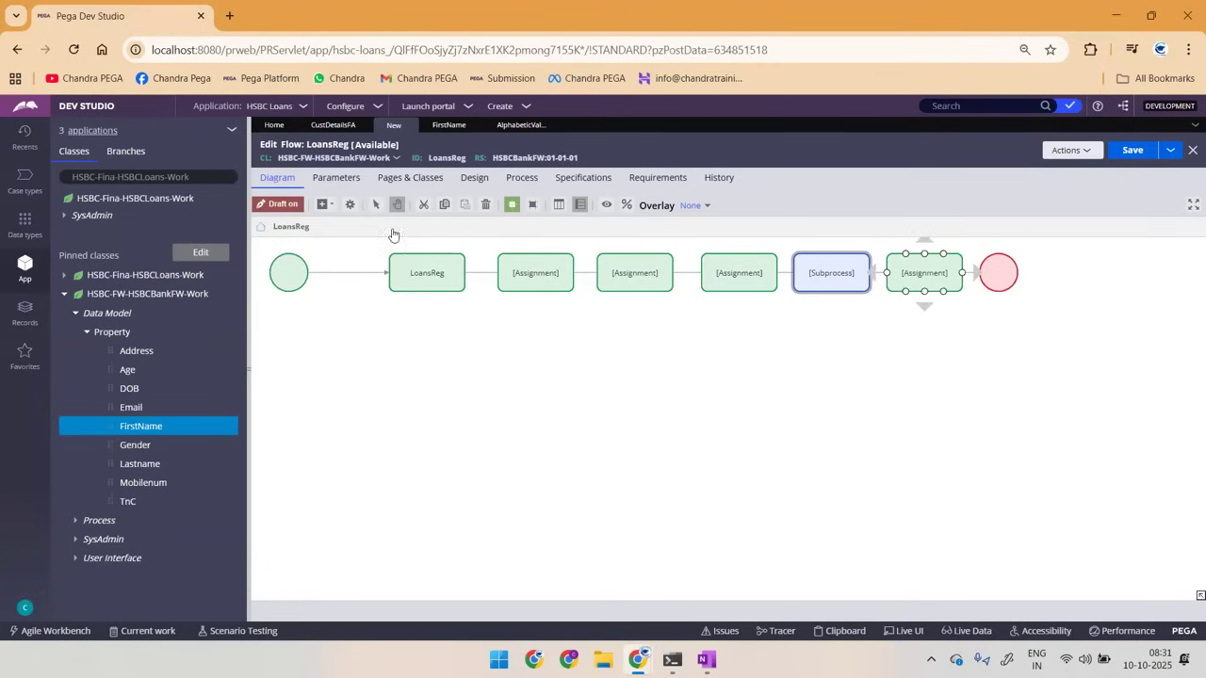
left_click(280, 281)
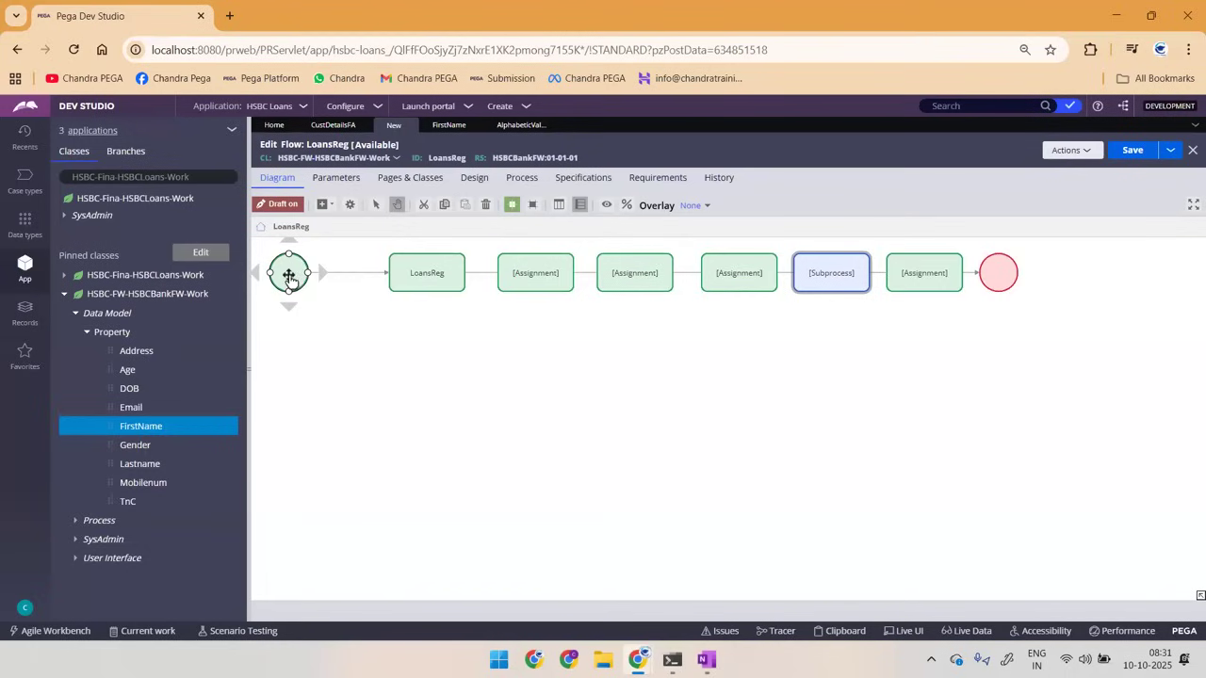
left_click(439, 271)
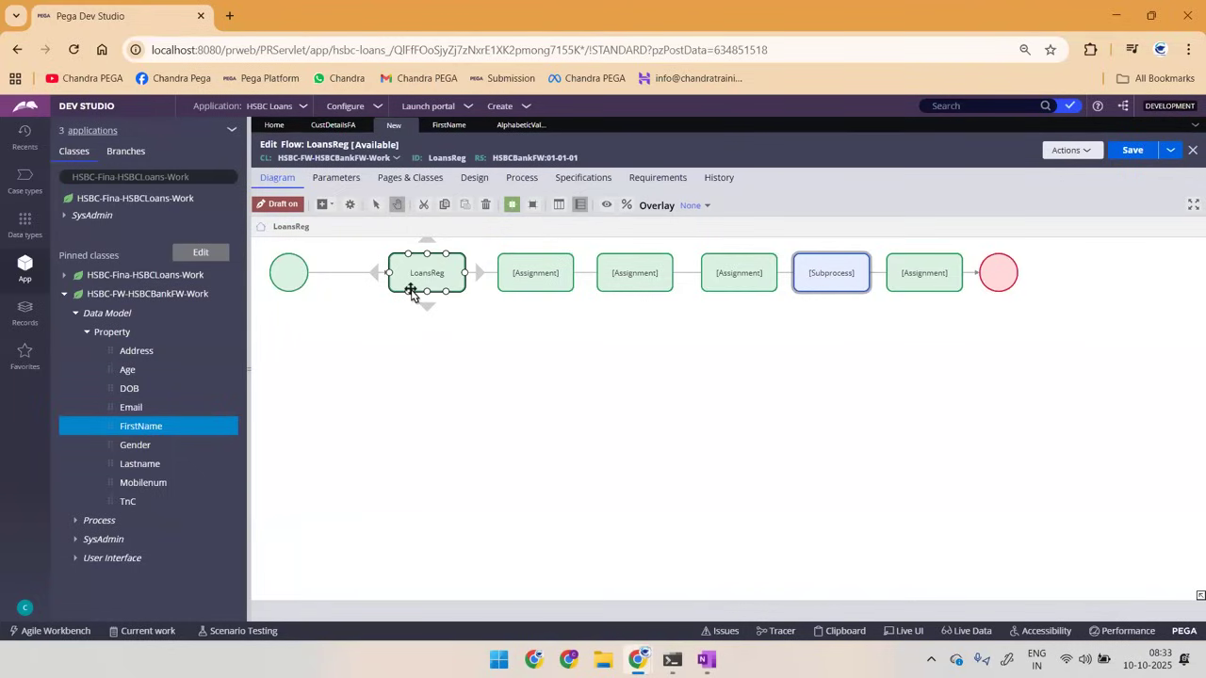
Step: Trace the LoansReg flow's shapes from the start shape through the assignments to the end shape
left_click(287, 272)
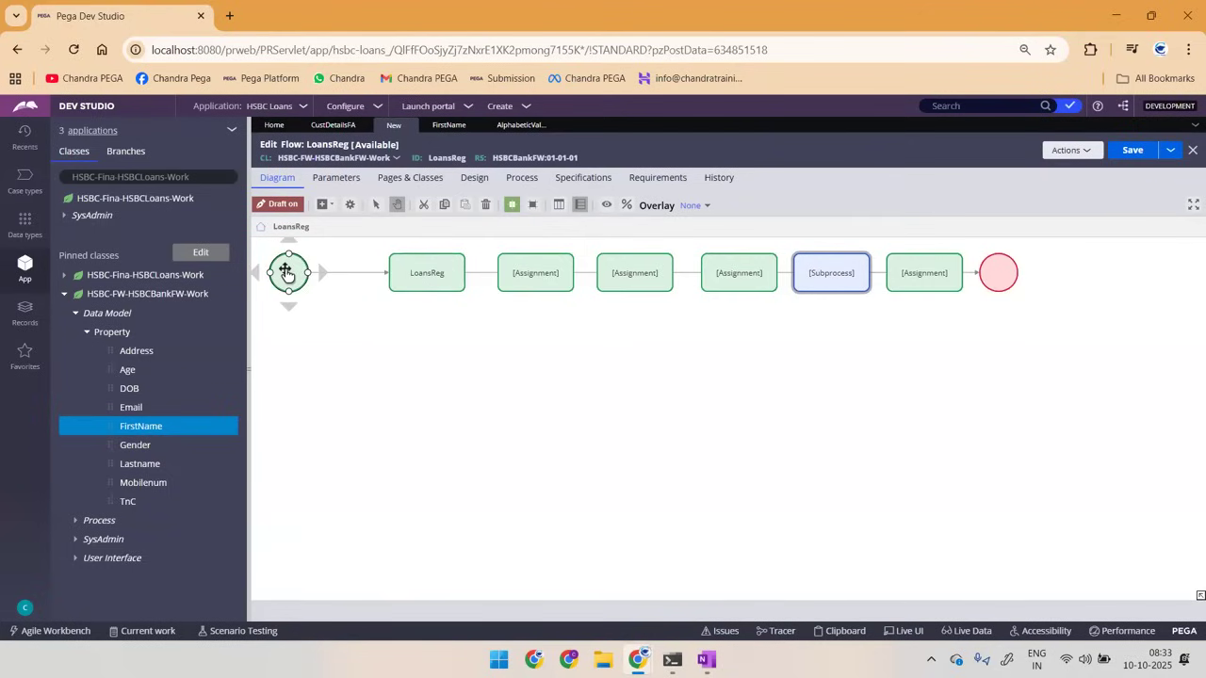
left_click(433, 282)
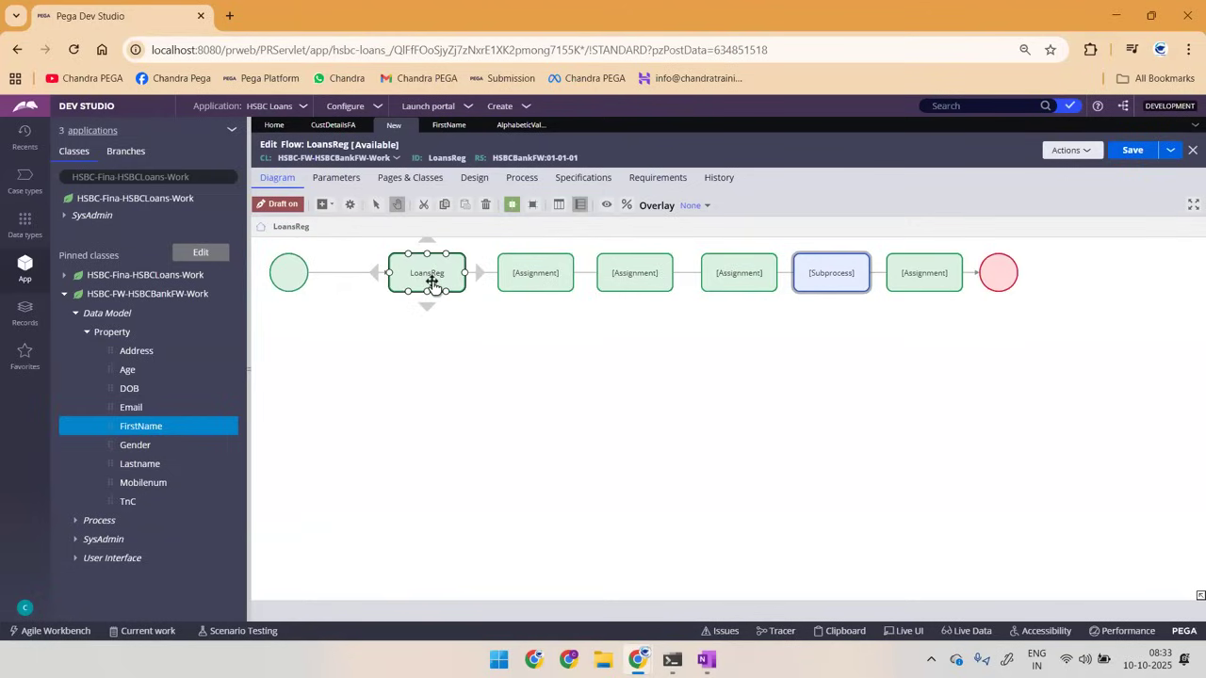
left_click(541, 274)
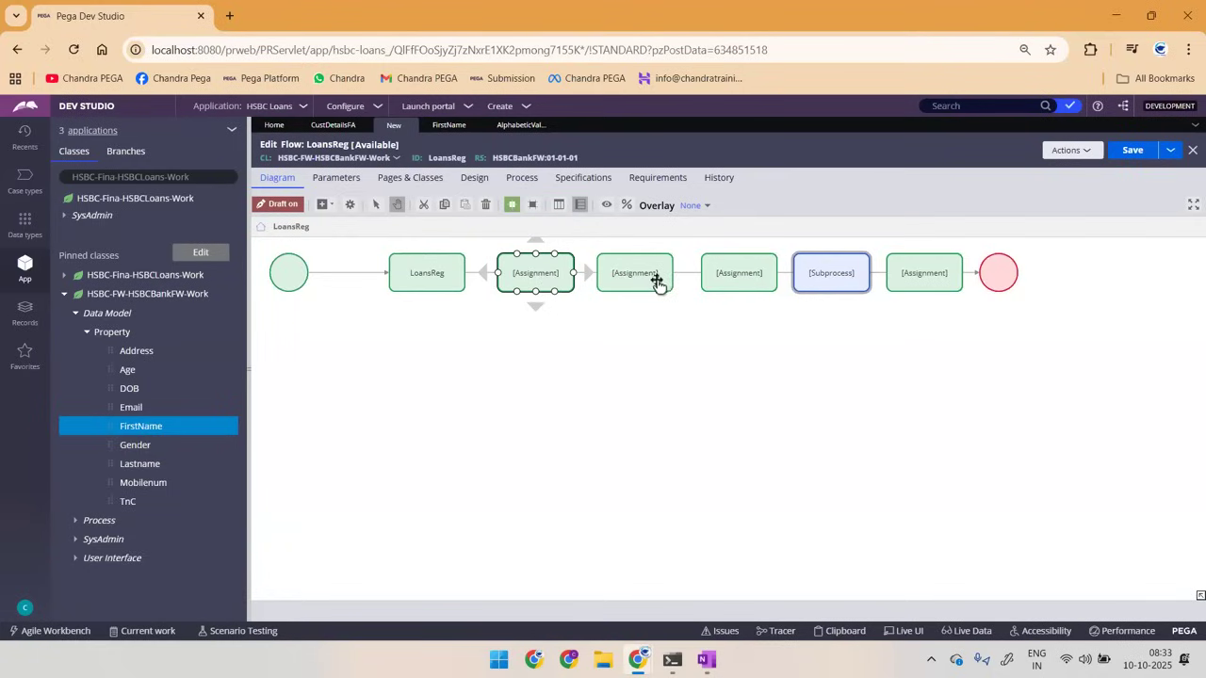
left_click(614, 279)
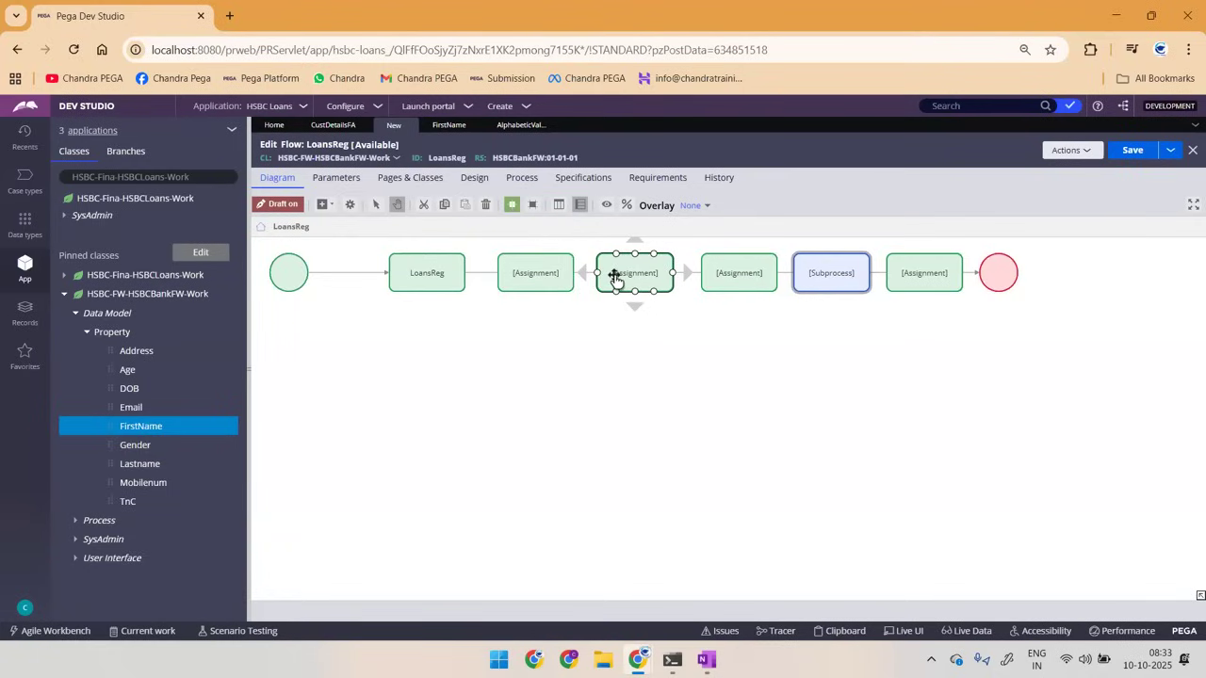
left_click(718, 273)
left_click(907, 275)
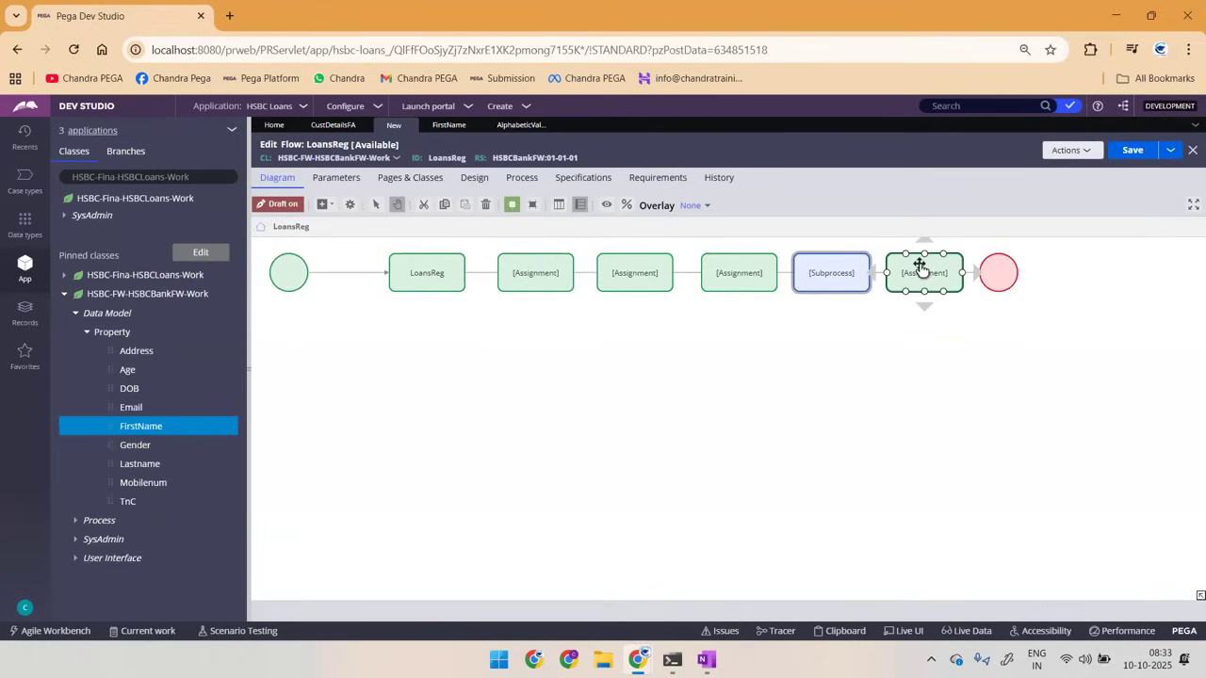
left_click(1003, 270)
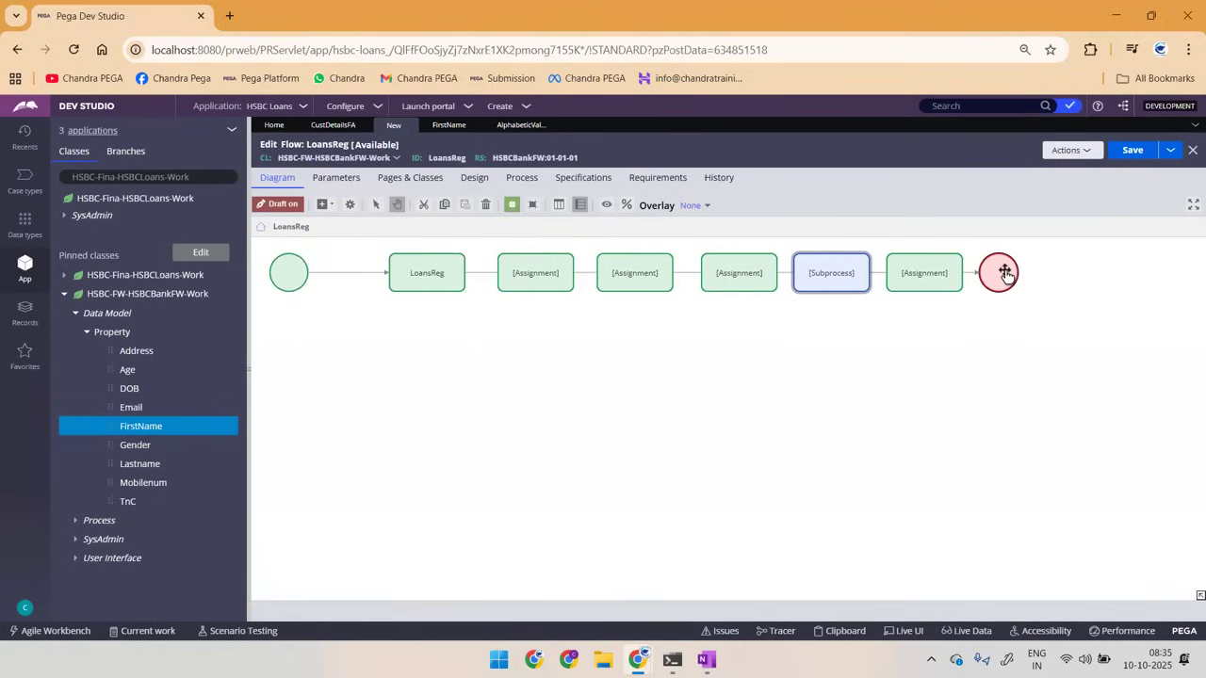
Step: Switch to OneNote and sketch a large black table labelled "PC" with a separate "Py ID" column
key("alt+Tab")
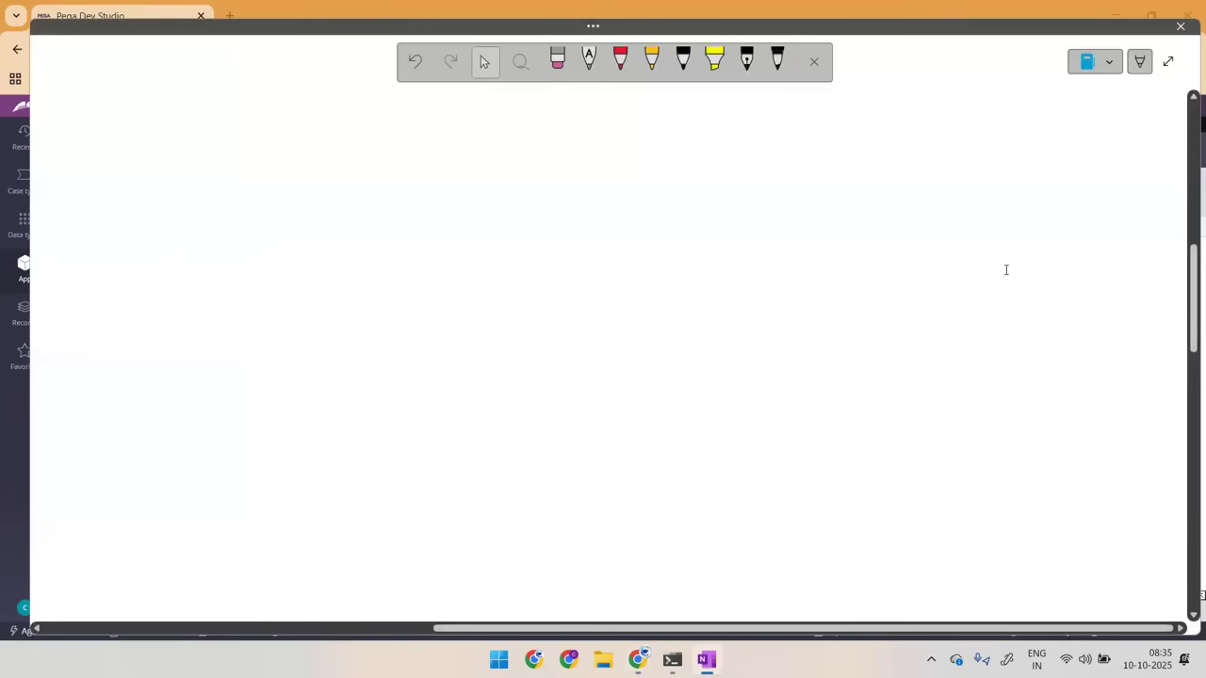
key("alt+Tab")
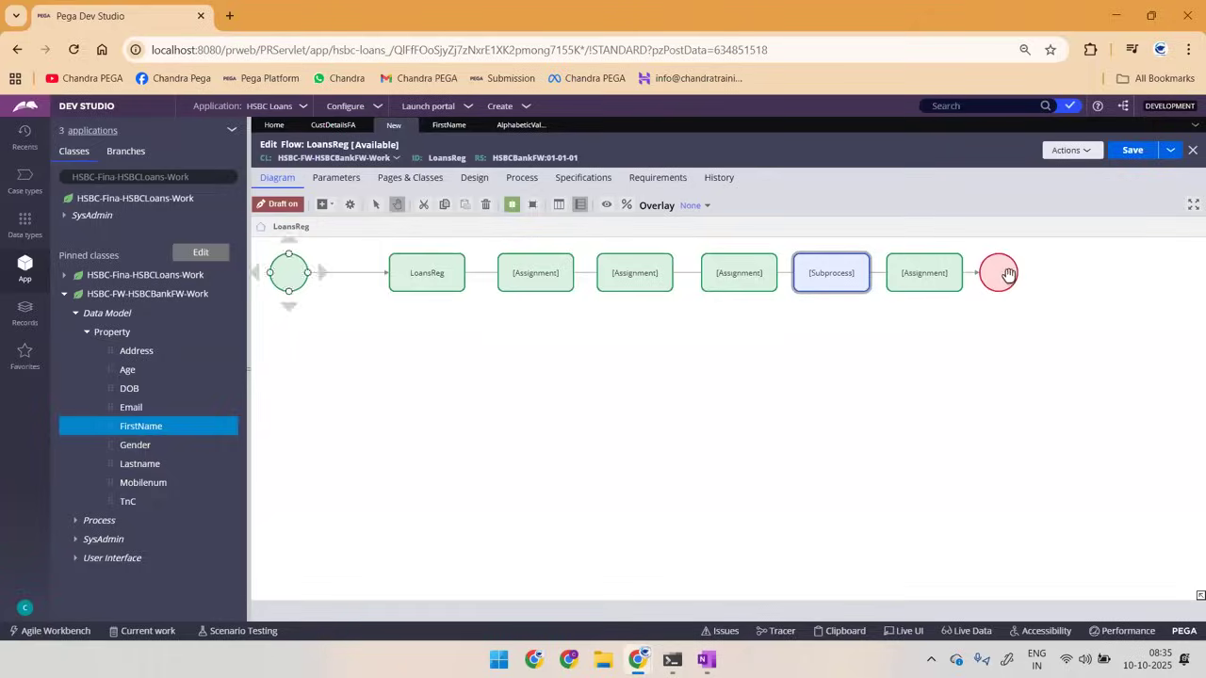
key("alt+Tab")
mouse_move(780, 147)
left_mouse_down()
mouse_move(1095, 168)
mouse_move(1038, 377)
mouse_move(754, 188)
mouse_move(795, 148)
mouse_move(878, 129)
left_mouse_up()
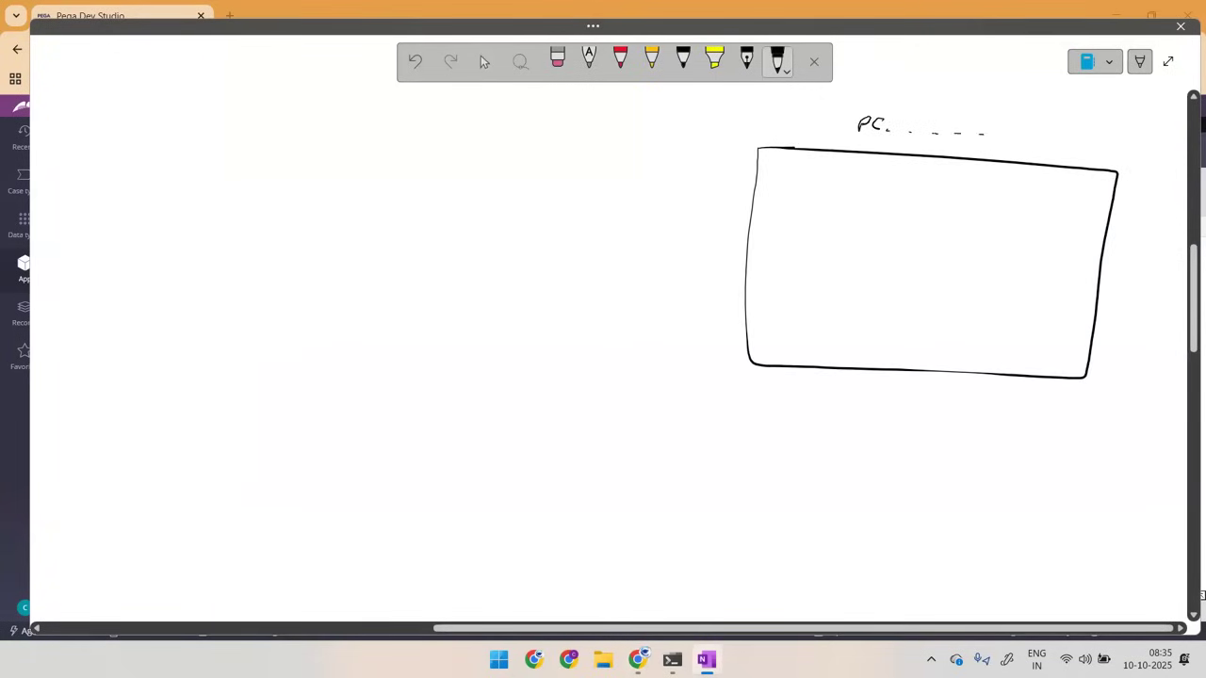
mouse_move(768, 176)
left_mouse_down()
mouse_move(780, 162)
mouse_move(786, 179)
left_mouse_up()
left_click_drag(802, 162, 819, 166)
left_click_drag(835, 155, 810, 304)
Step: Draw the table's header line and add row marks down to 100 under "Py ID", emphasising the first row
mouse_move(746, 190)
left_mouse_down()
mouse_move(1019, 197)
mouse_move(780, 209)
left_mouse_up()
left_click_drag(756, 315, 757, 324)
left_click_drag(760, 318, 775, 315)
left_click_drag(780, 193, 797, 192)
left_click_drag(787, 241, 779, 260)
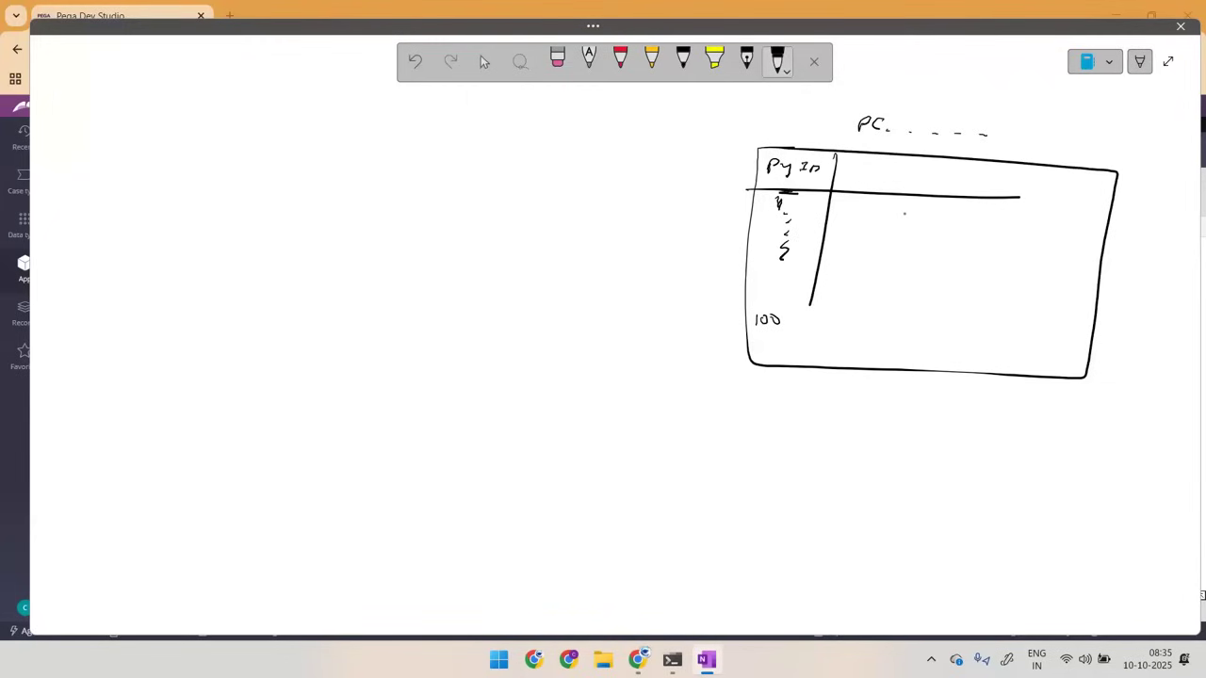
left_click_drag(796, 187, 780, 188)
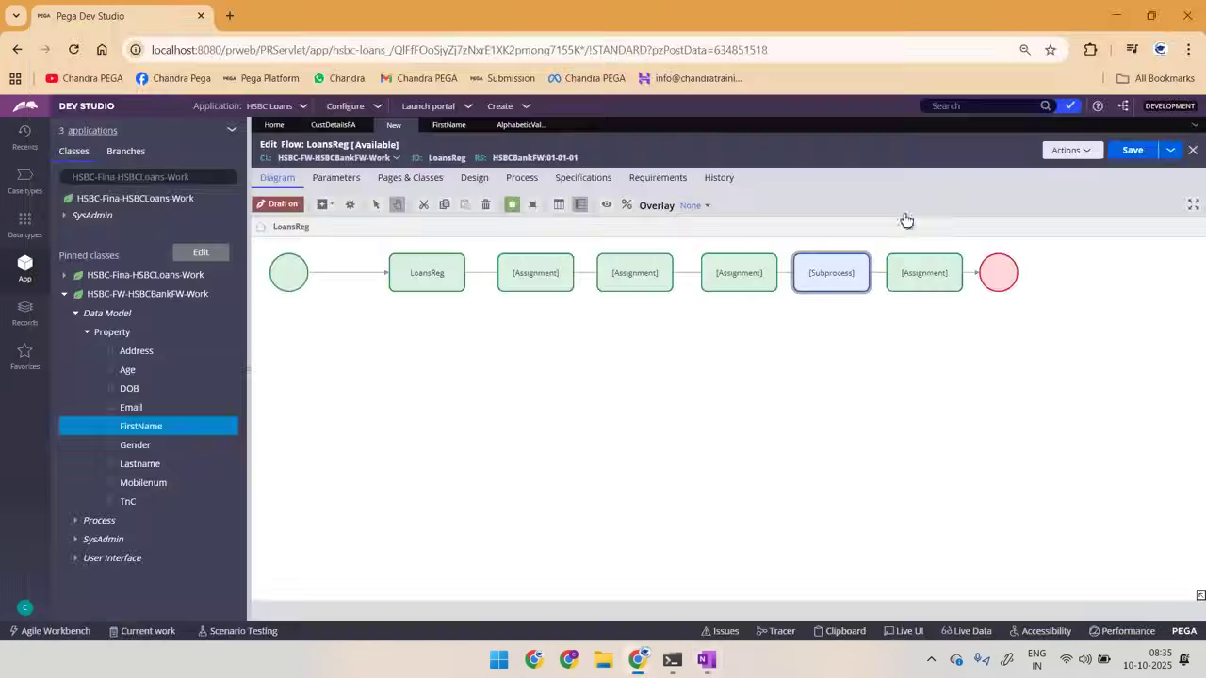
key("alt+Tab")
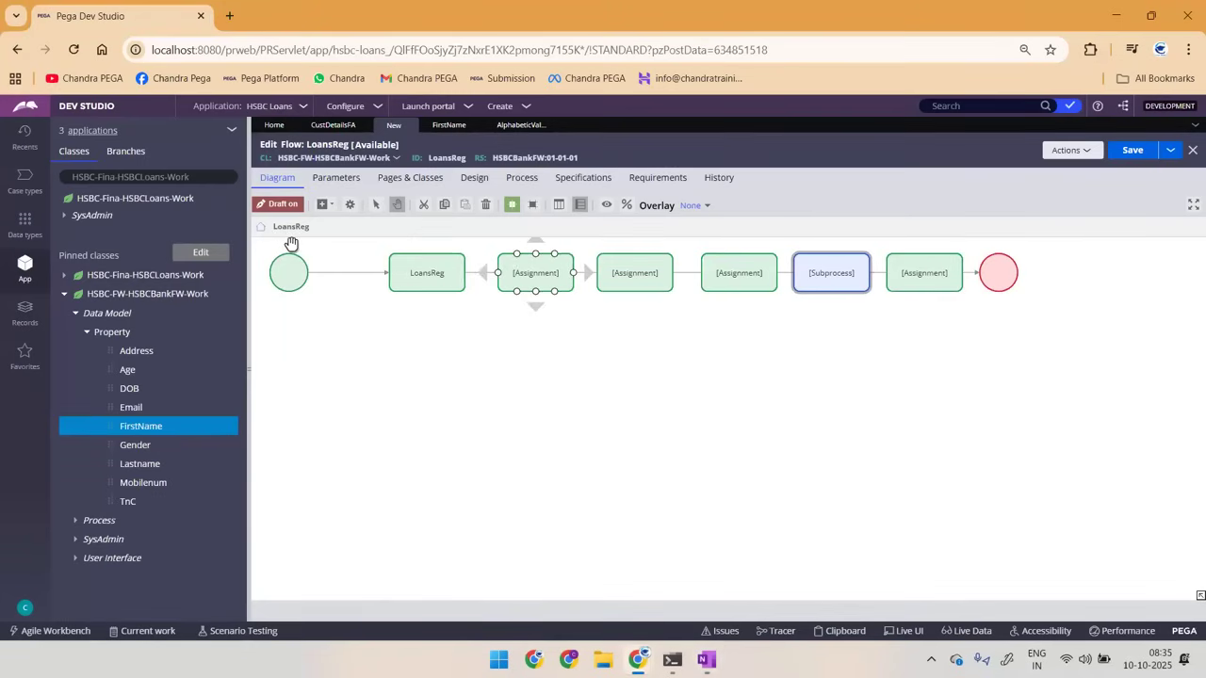
key("alt+Tab")
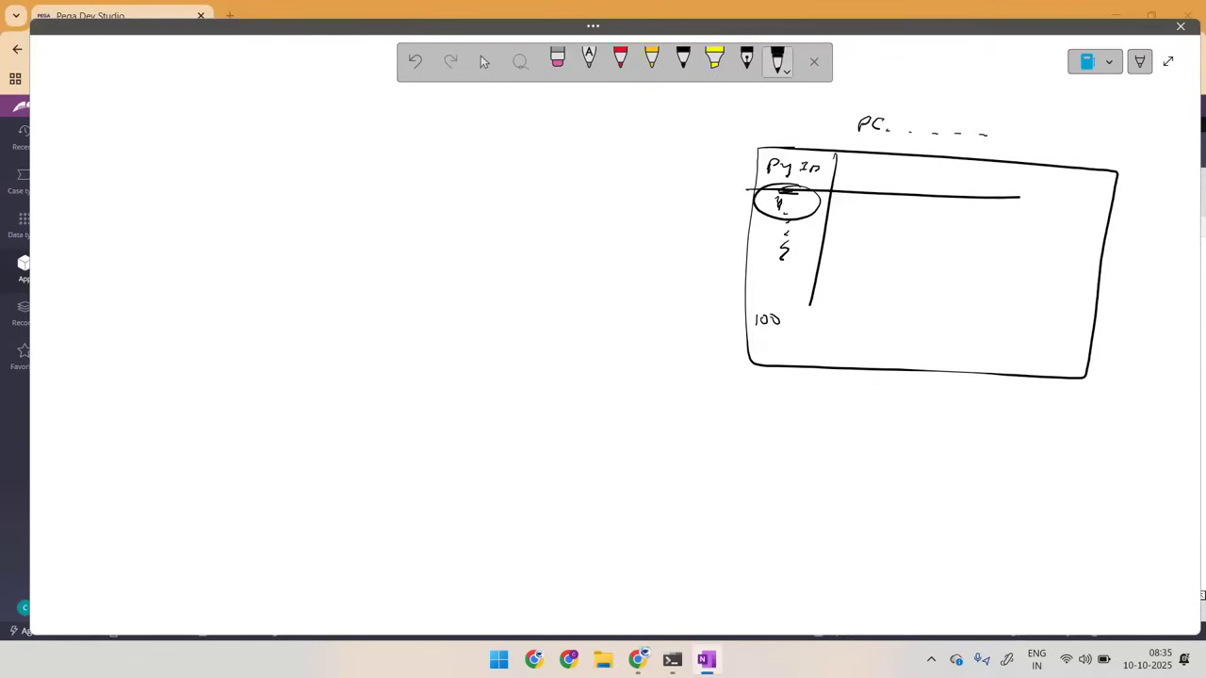
Step: Circle the IDs in the "Py ID" column and add a "stat" column with a circled resolved entry in the first row
mouse_move(777, 207)
left_mouse_down()
mouse_move(798, 211)
mouse_move(783, 193)
left_mouse_up()
mouse_move(761, 235)
left_mouse_down()
mouse_move(797, 226)
mouse_move(772, 232)
mouse_move(779, 257)
mouse_move(769, 261)
left_mouse_up()
left_click_drag(781, 288, 765, 290)
mouse_move(901, 180)
left_mouse_down()
mouse_move(894, 191)
mouse_move(933, 179)
mouse_move(911, 209)
mouse_move(947, 206)
mouse_move(904, 200)
mouse_move(931, 222)
left_mouse_up()
left_click_drag(919, 224, 944, 223)
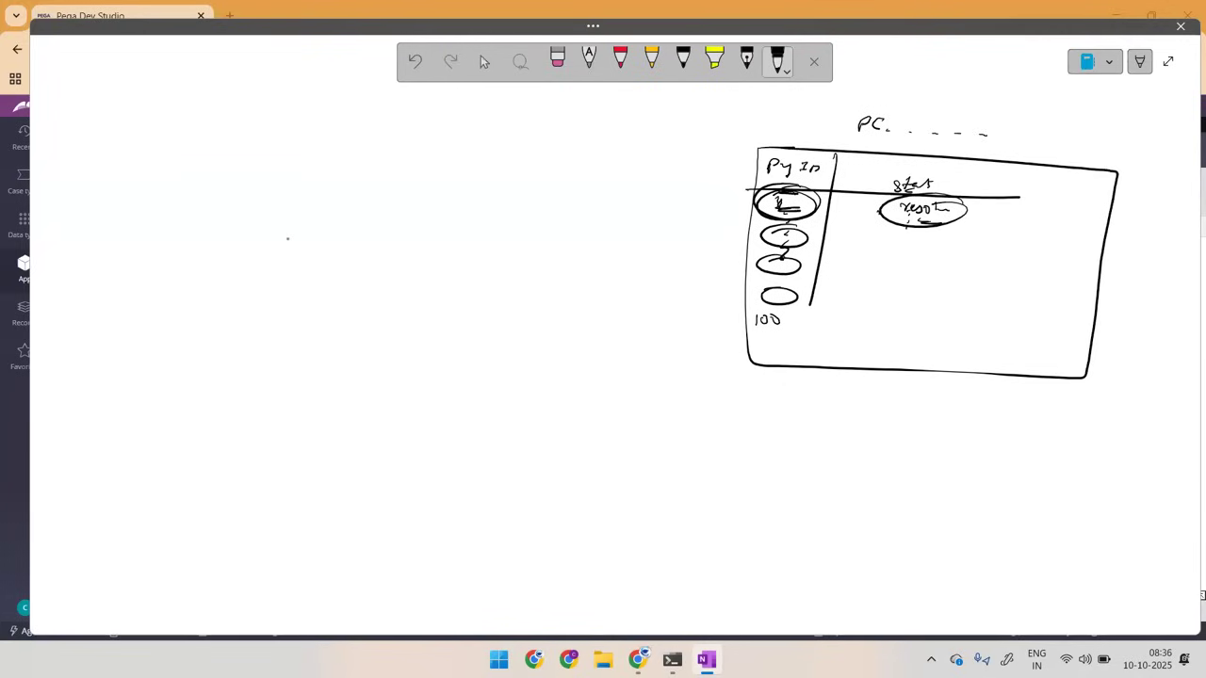
key("alt+Tab")
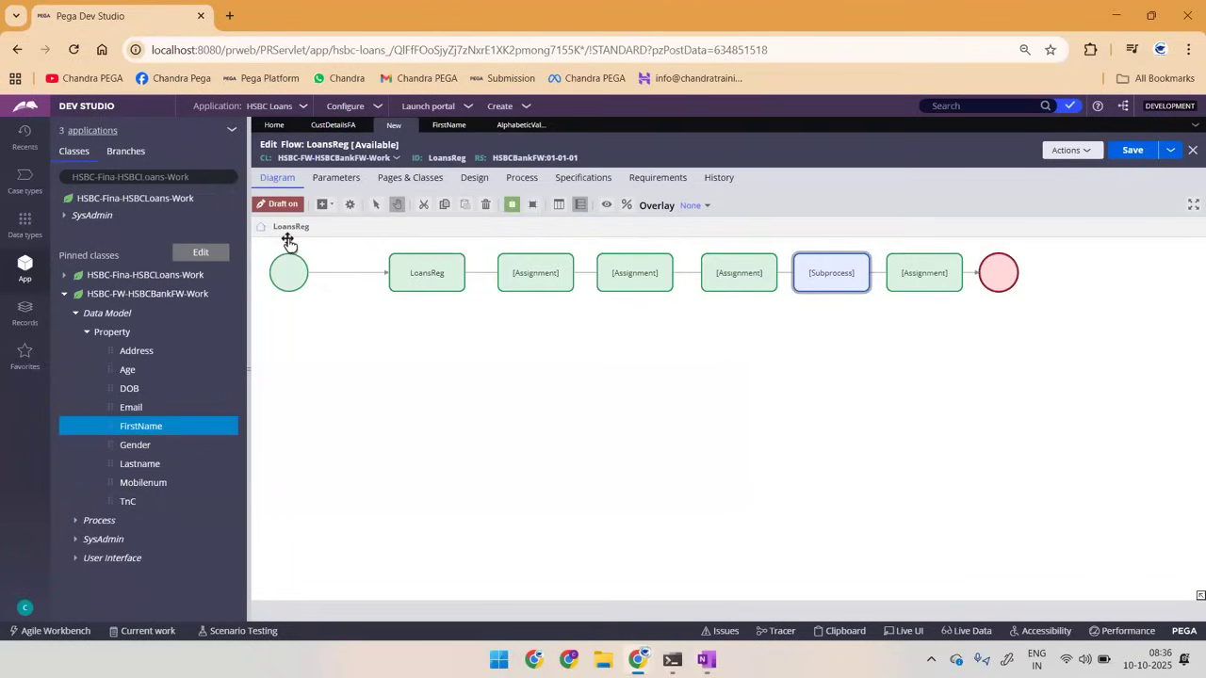
key("alt+Tab")
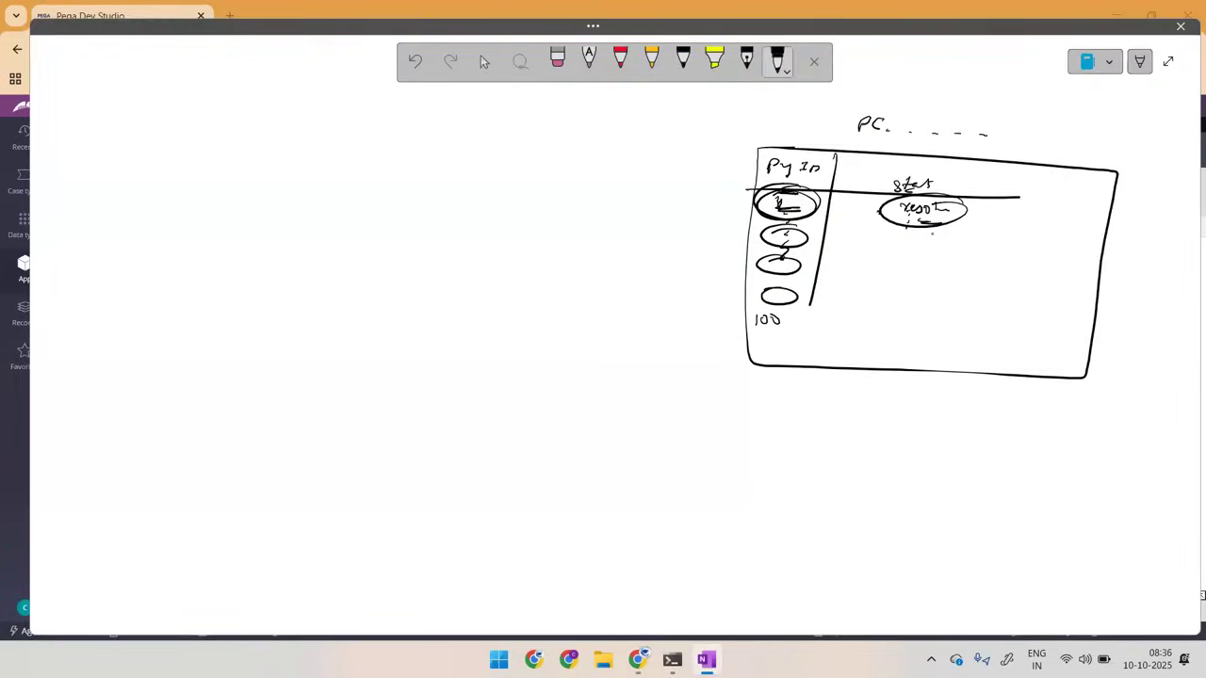
Step: Write an HR pending status and a circled "M--" status beneath the resolved entry
mouse_move(897, 236)
left_mouse_down()
mouse_move(904, 247)
mouse_move(942, 242)
left_mouse_up()
left_click_drag(889, 271, 908, 268)
left_click_drag(913, 268, 929, 268)
mouse_move(927, 253)
left_mouse_down()
mouse_move(929, 284)
mouse_move(905, 259)
left_mouse_up()
key("alt+Tab")
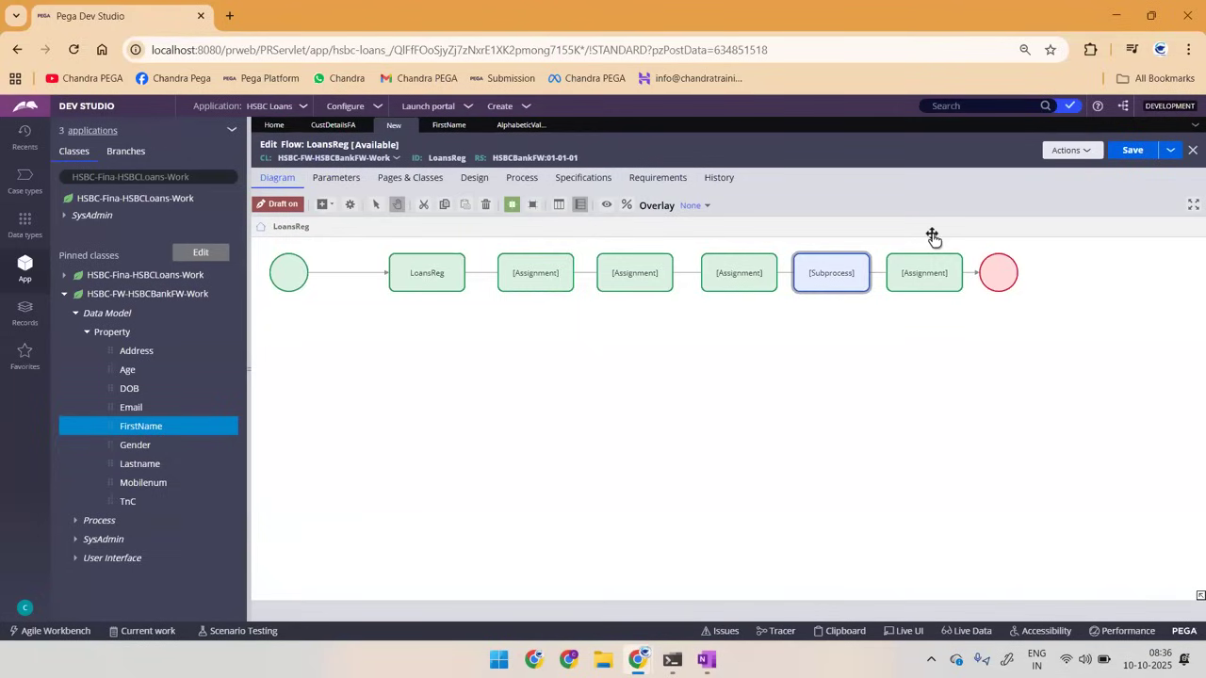
key("alt+Tab")
Step: Draw a small figure and wavy lines beside the table, and write "Wor" above the "PC" label
left_click_drag(634, 267, 632, 284)
left_click_drag(739, 167, 707, 343)
left_click_drag(888, 107, 919, 98)
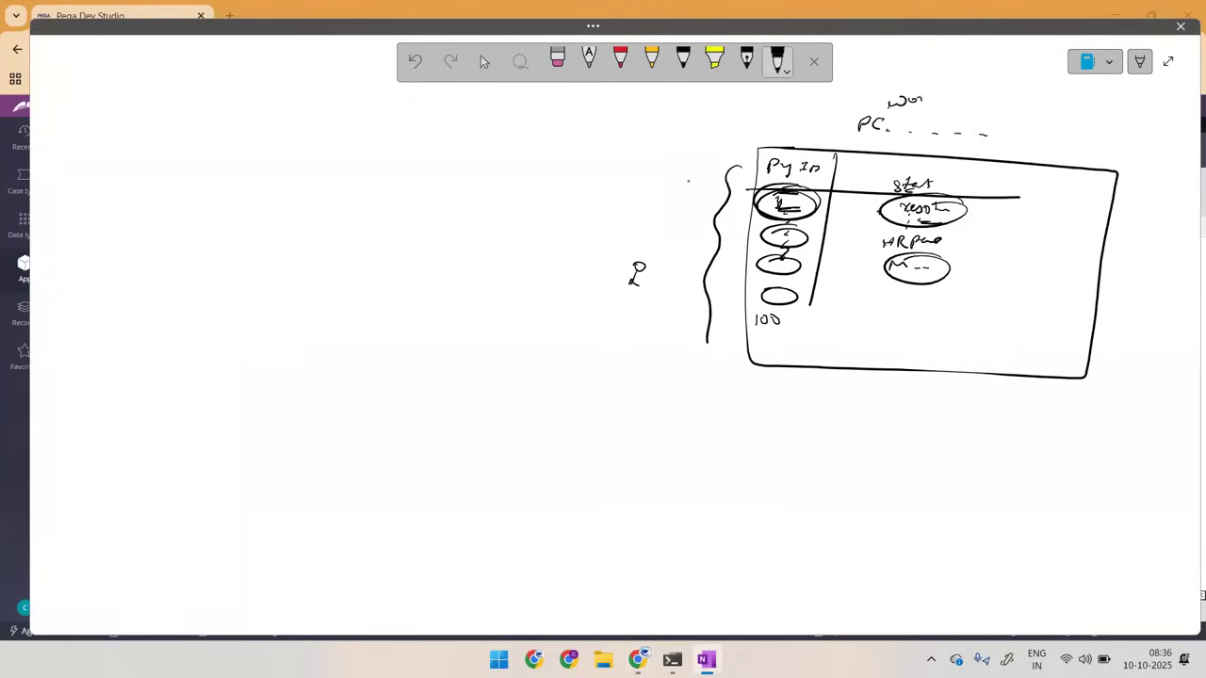
left_click_drag(765, 187, 720, 411)
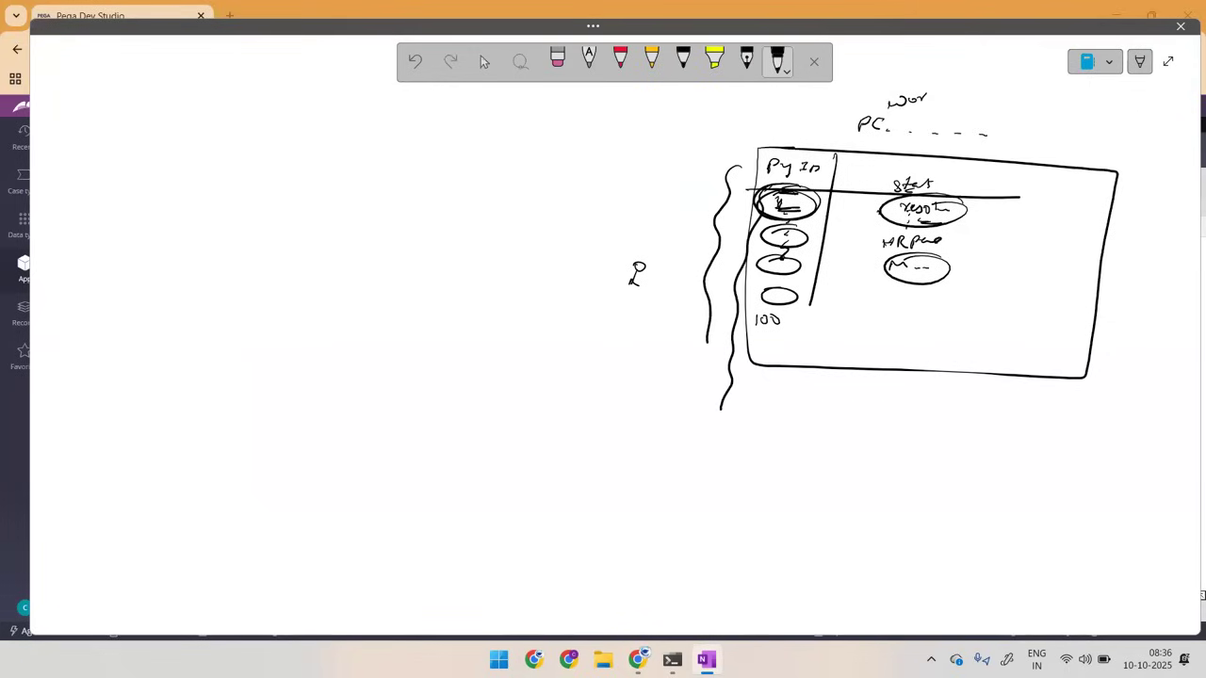
Step: Loop the resolved status again and draw lines across the rows from the IDs to their statuses
mouse_move(918, 208)
left_mouse_down()
mouse_move(931, 216)
mouse_move(965, 194)
mouse_move(978, 219)
left_mouse_up()
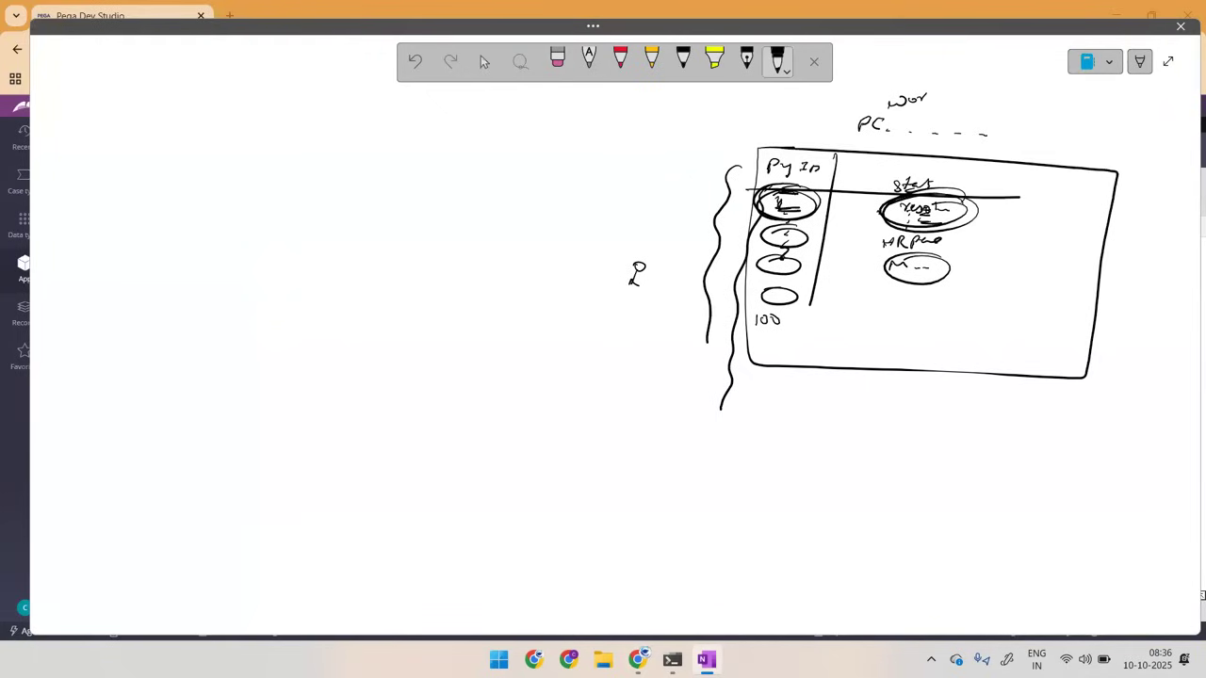
left_click_drag(763, 236, 941, 237)
left_click_drag(810, 237, 963, 247)
left_click_drag(753, 259, 884, 267)
left_click_drag(841, 276, 786, 284)
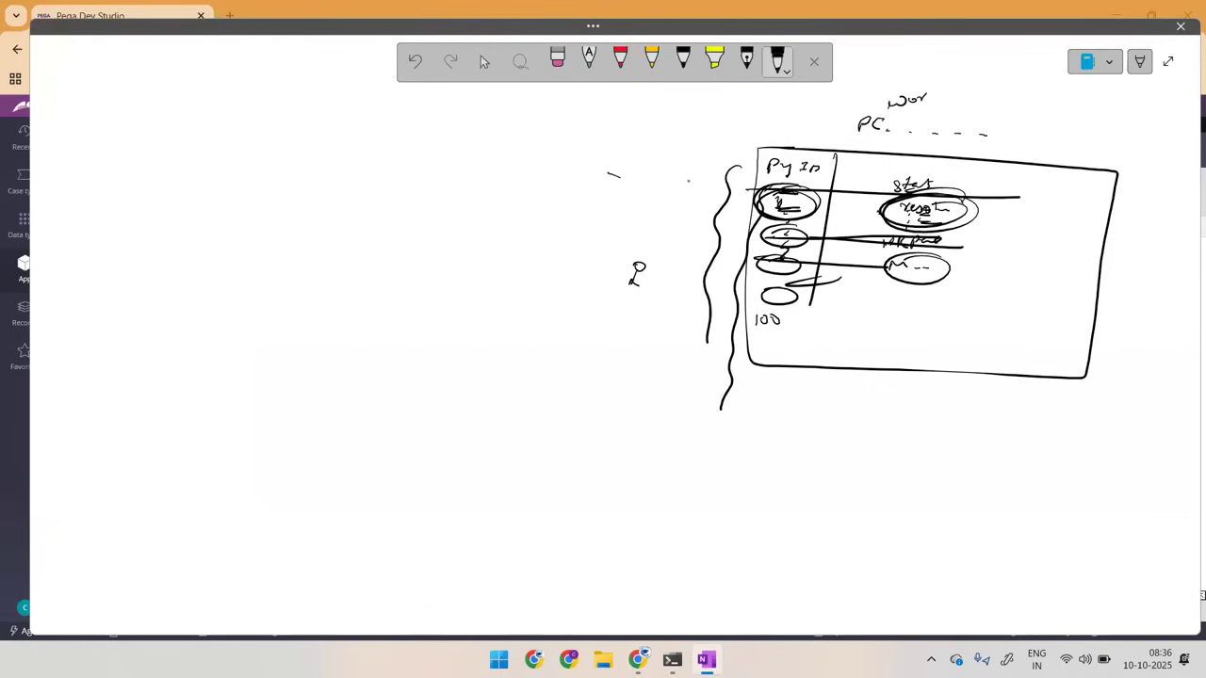
Step: Sketch a second, smaller box below the table and link the two with a curved double-headed arrow
mouse_move(829, 450)
left_mouse_down()
mouse_move(1036, 486)
mouse_move(812, 545)
mouse_move(872, 455)
mouse_move(913, 426)
mouse_move(928, 452)
left_mouse_up()
left_click(683, 61)
mouse_move(702, 255)
left_mouse_down()
mouse_move(714, 250)
mouse_move(652, 302)
mouse_move(740, 489)
mouse_move(808, 516)
left_mouse_up()
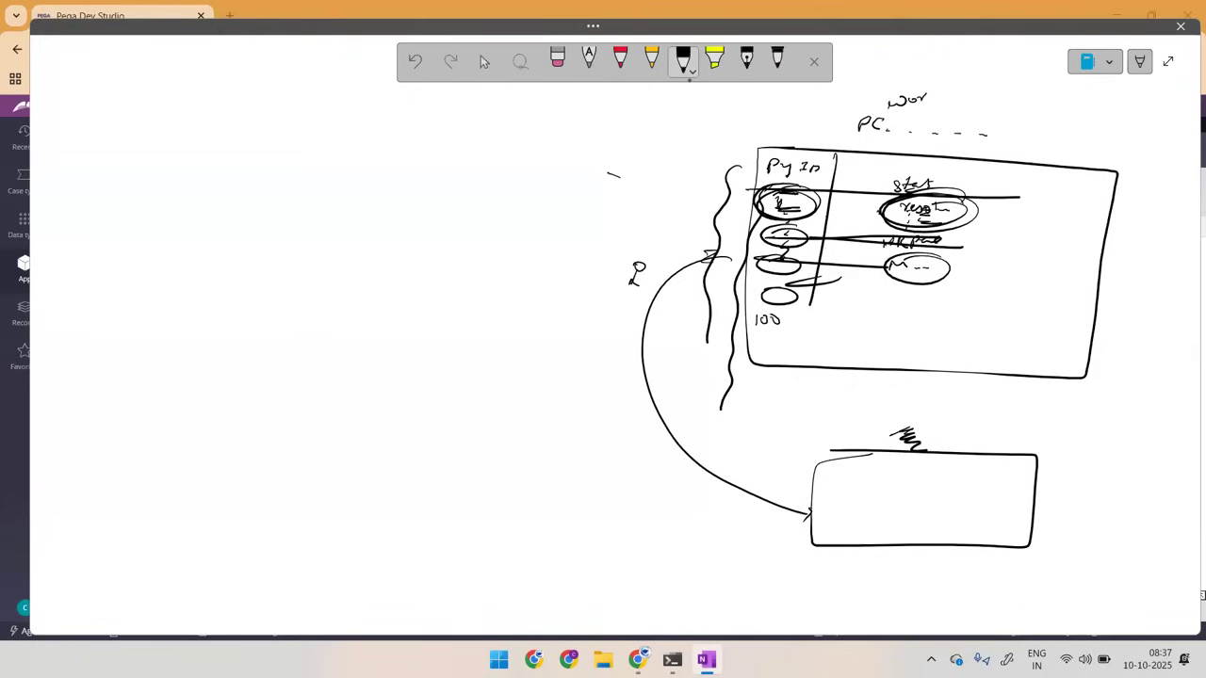
Step: Point an arrow at the "PC" label, write "Purg" beside it, mark more rows, and add a second curved arrow towards the lower box
mouse_move(875, 80)
left_mouse_down()
mouse_move(845, 109)
mouse_move(863, 110)
mouse_move(836, 121)
mouse_move(851, 124)
left_mouse_up()
mouse_move(672, 117)
left_mouse_down()
mouse_move(672, 131)
mouse_move(712, 118)
left_mouse_up()
mouse_move(772, 224)
left_mouse_down()
mouse_move(1021, 249)
mouse_move(818, 230)
left_mouse_up()
mouse_move(810, 311)
left_mouse_down()
mouse_move(961, 320)
mouse_move(915, 312)
left_mouse_up()
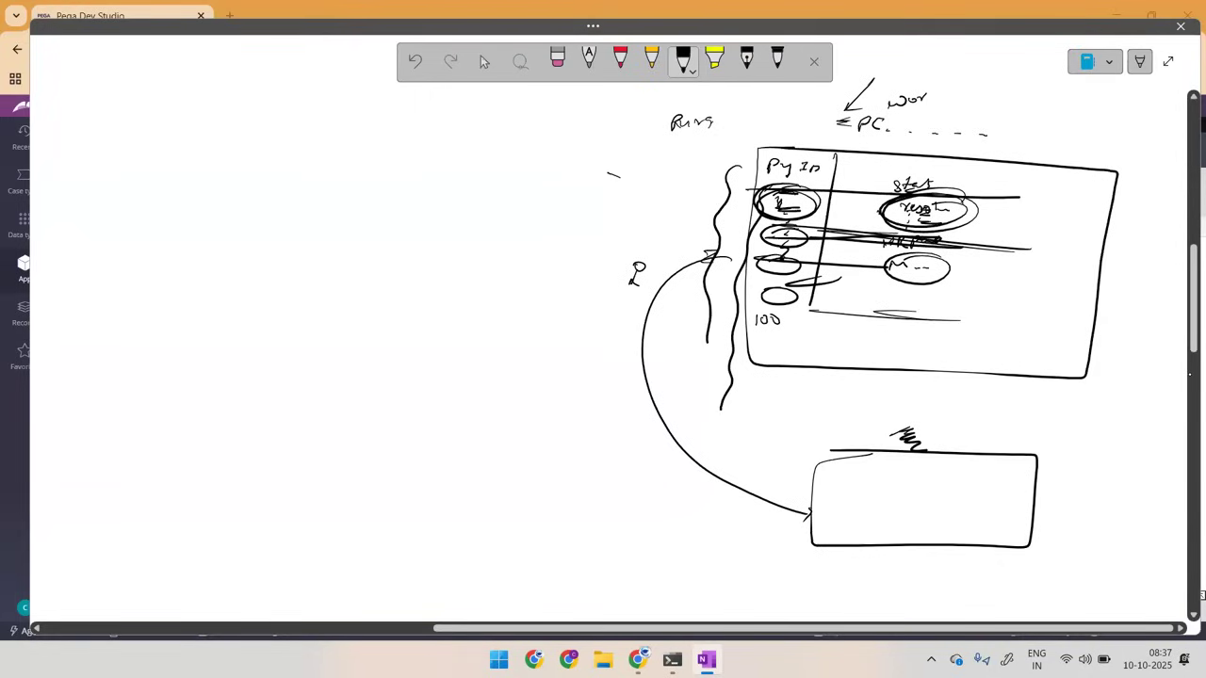
mouse_move(717, 254)
left_mouse_down()
mouse_move(705, 262)
mouse_move(765, 535)
mouse_move(754, 555)
left_mouse_up()
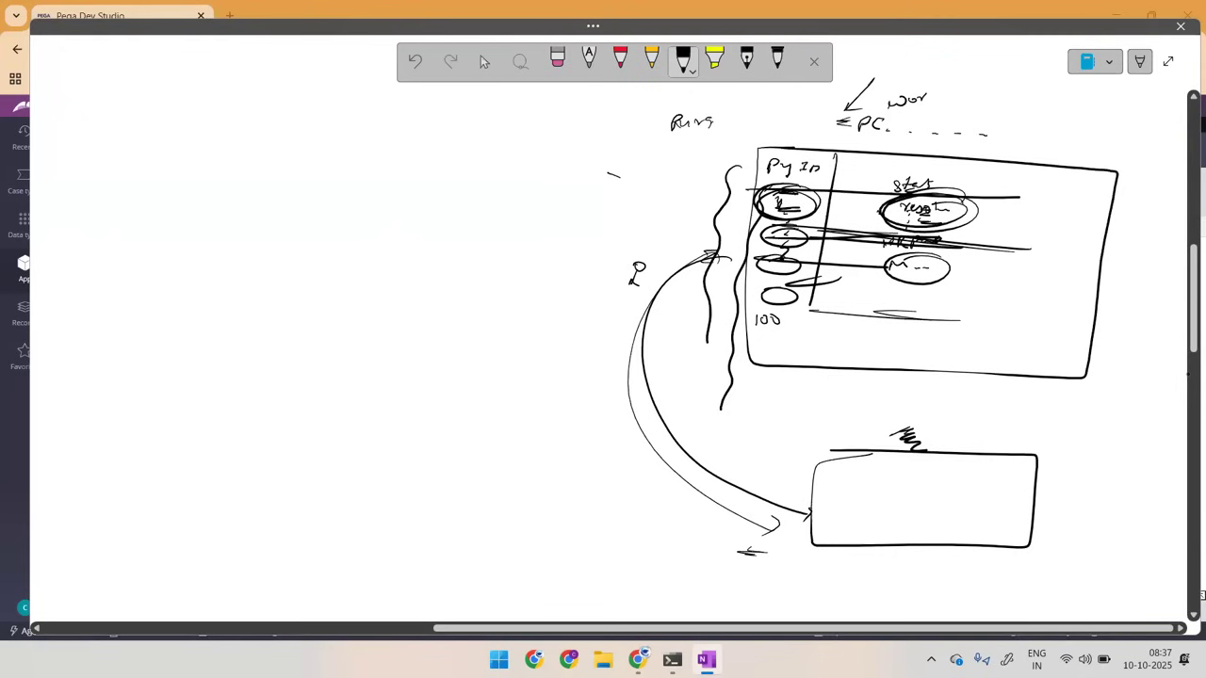
Step: Select all the ink on the OneNote page and delete it
key("alt+Tab")
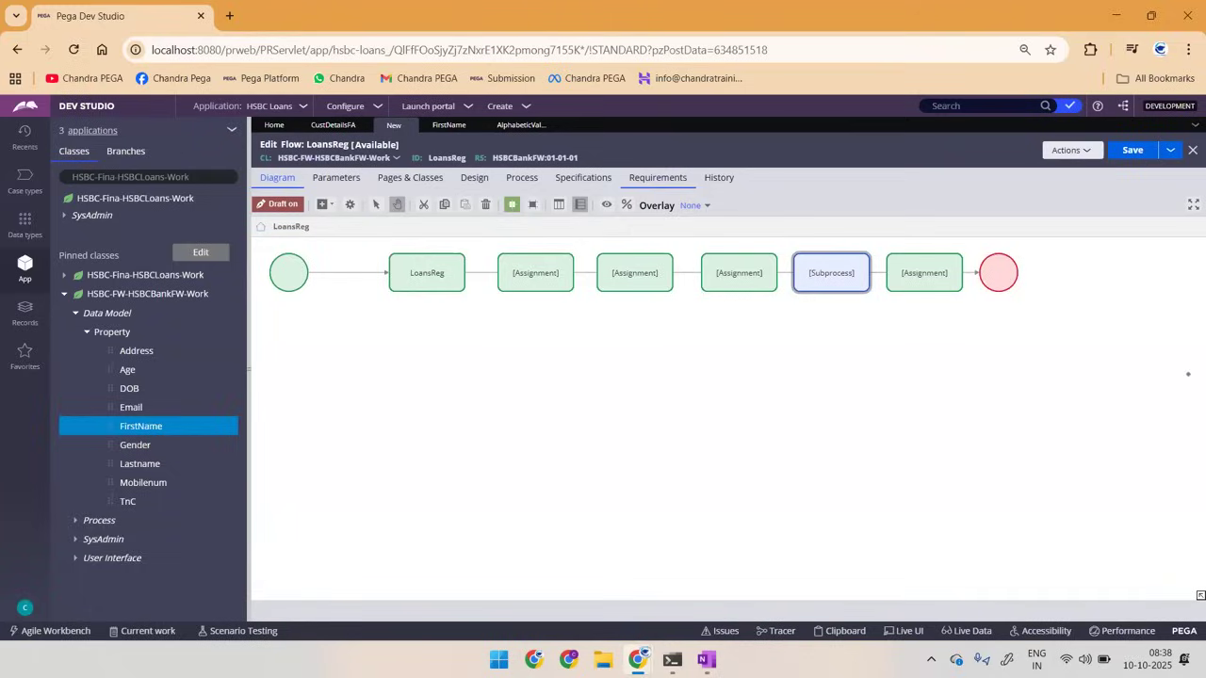
key("alt+Tab")
key("ctrl+a")
key("Delete")
Step: Switch to Pega Dev Studio and insert a Utility shape between LoansReg and the first assignment, moving LoansReg closer to the start shape
key("alt+Tab")
left_click(325, 206)
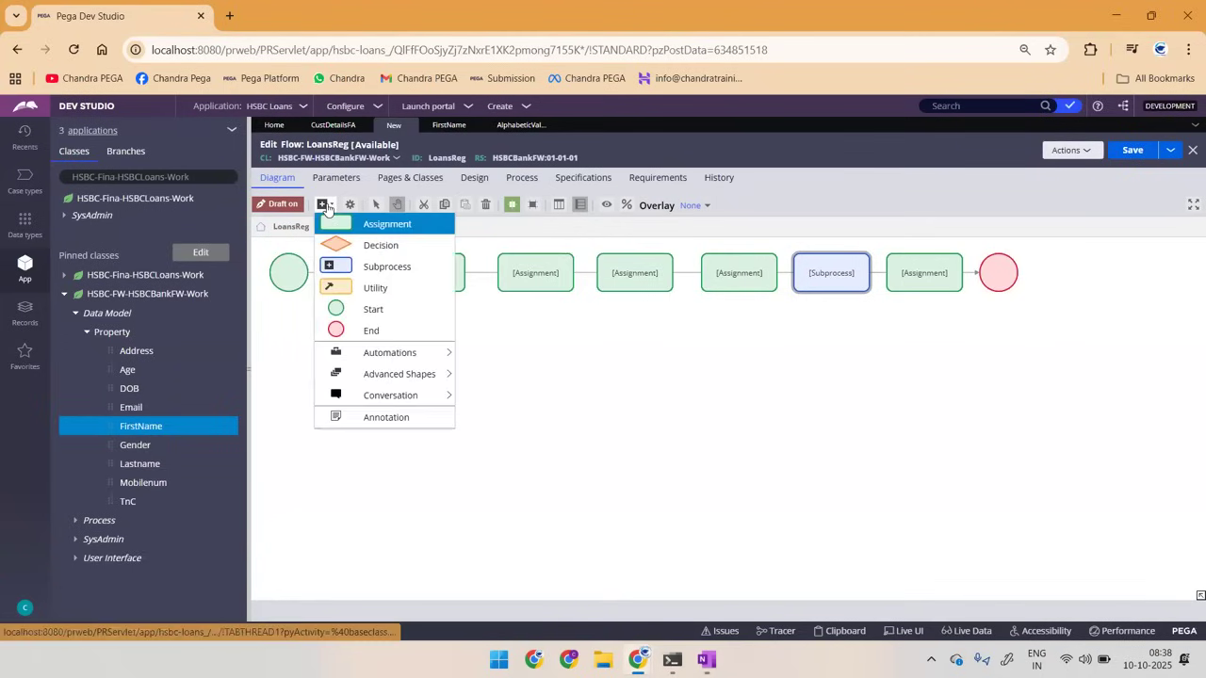
left_click(369, 294)
left_click(425, 274)
left_click_drag(425, 274, 363, 275)
left_click(725, 408)
left_click_drag(728, 408, 449, 282)
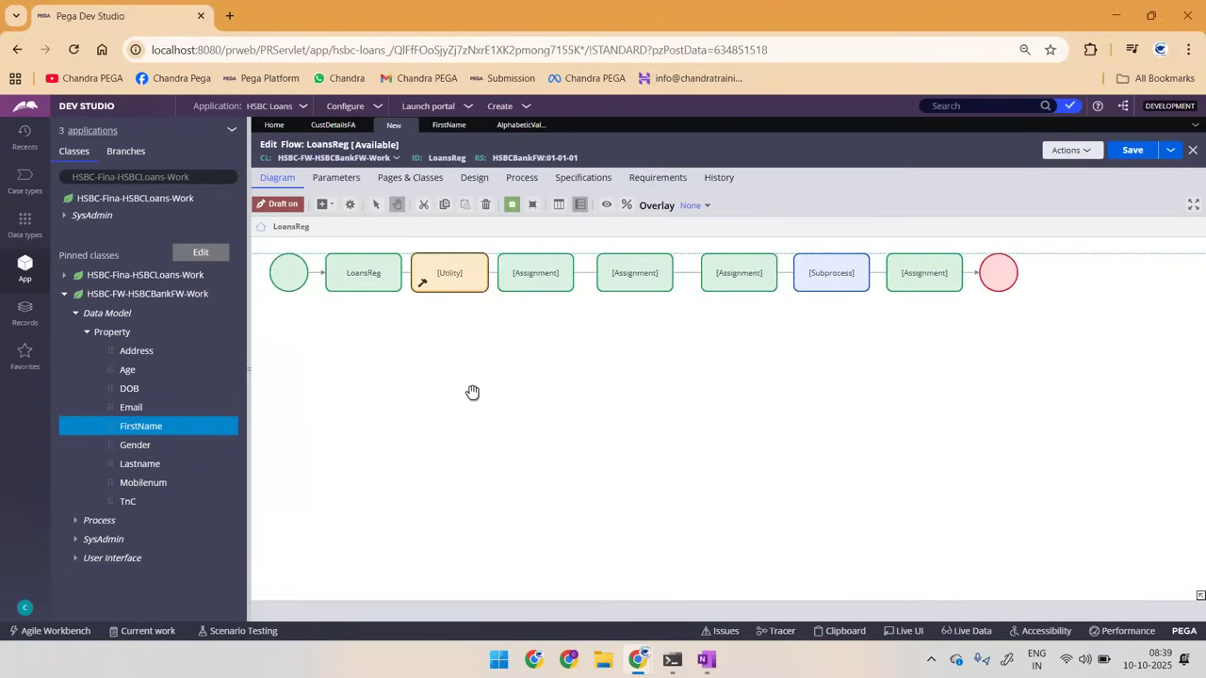
Step: Review the utility, LoansReg, start and first assignment shapes, and highlight the flow's ID in the rule header
left_click(451, 275)
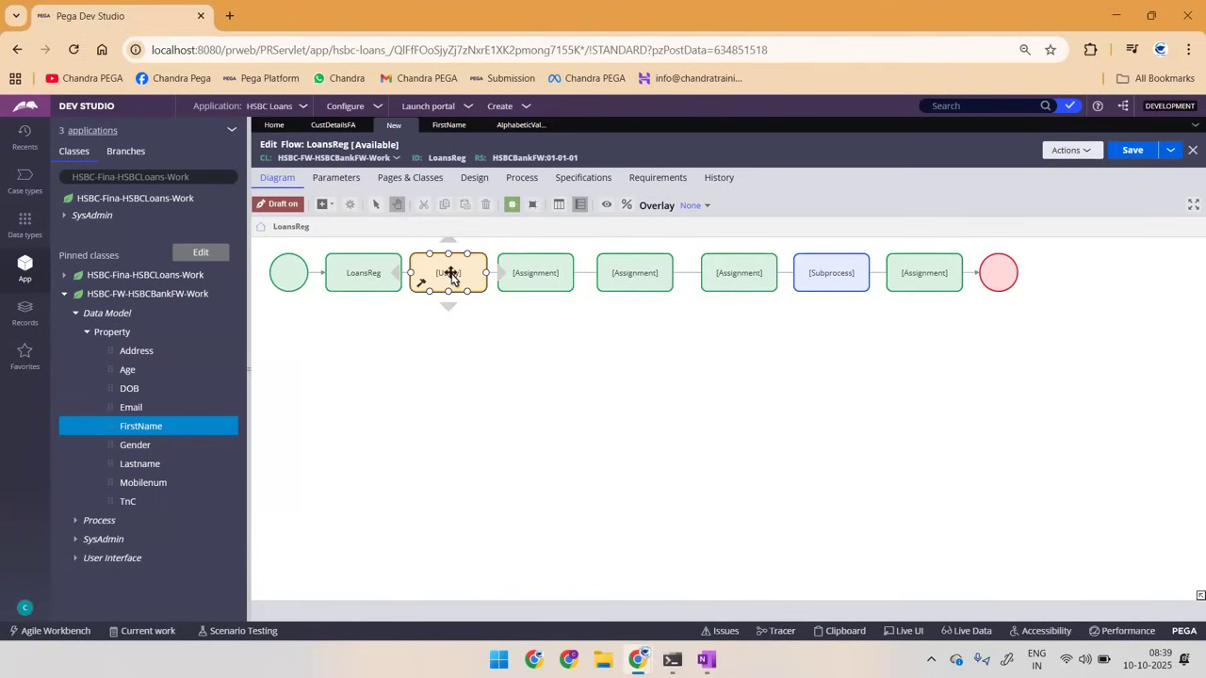
left_click(346, 272)
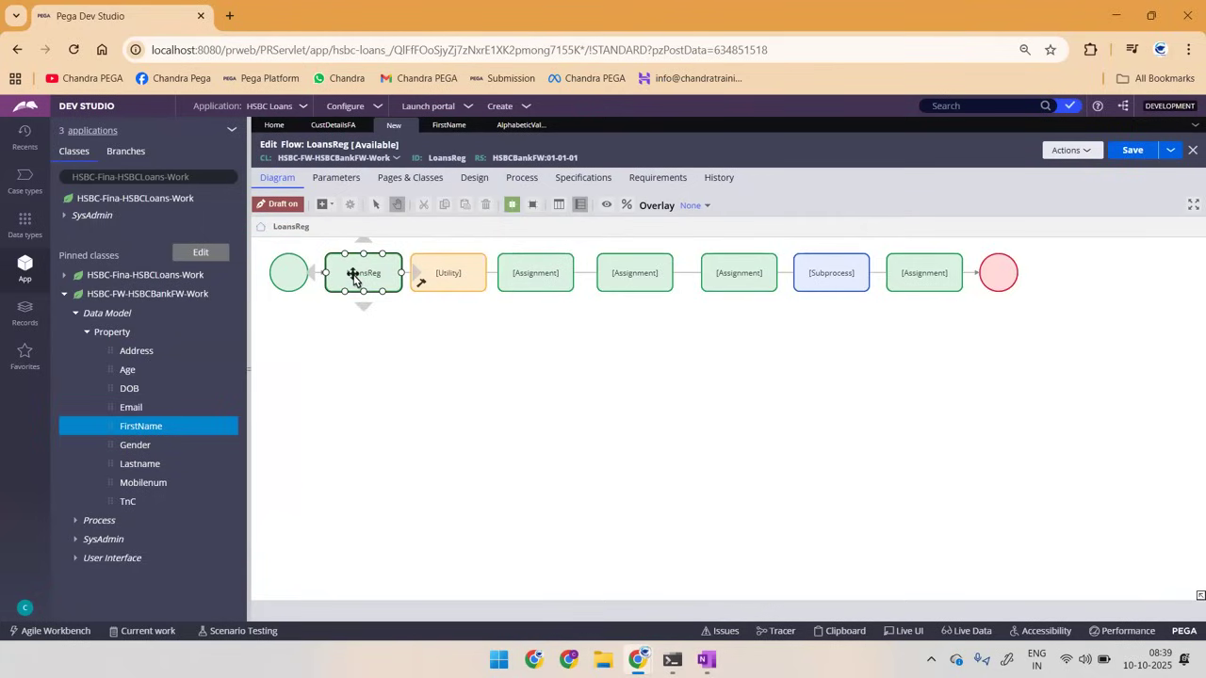
left_click(283, 279)
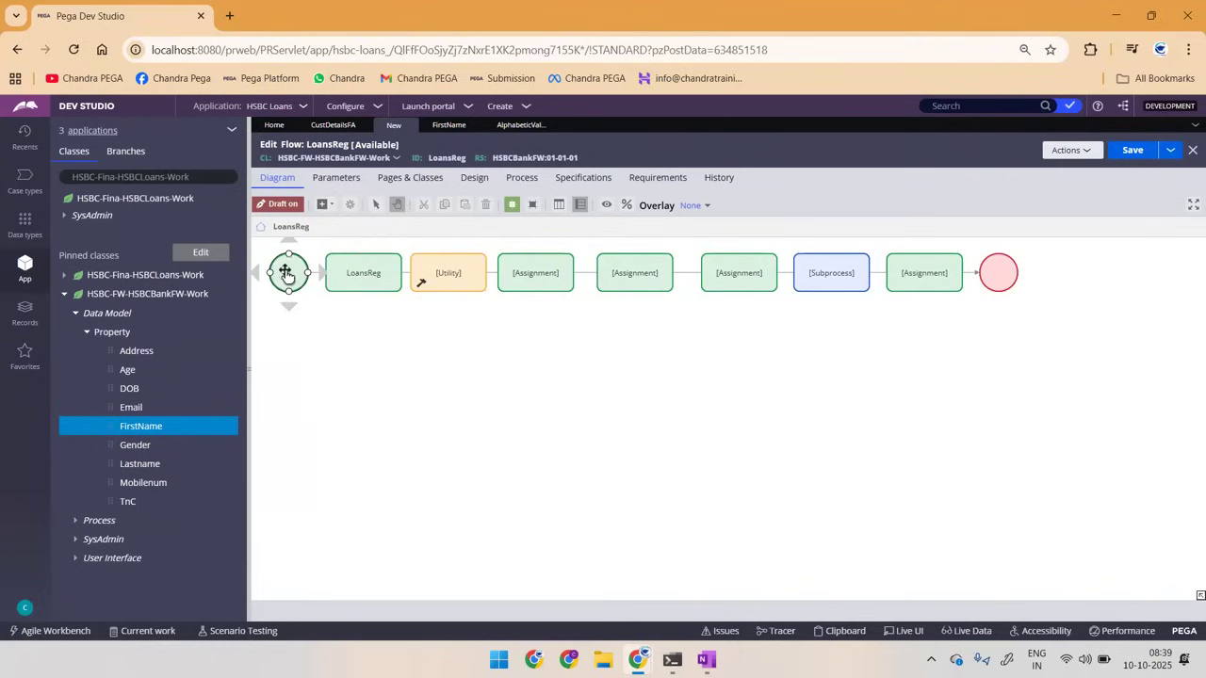
left_click(370, 283)
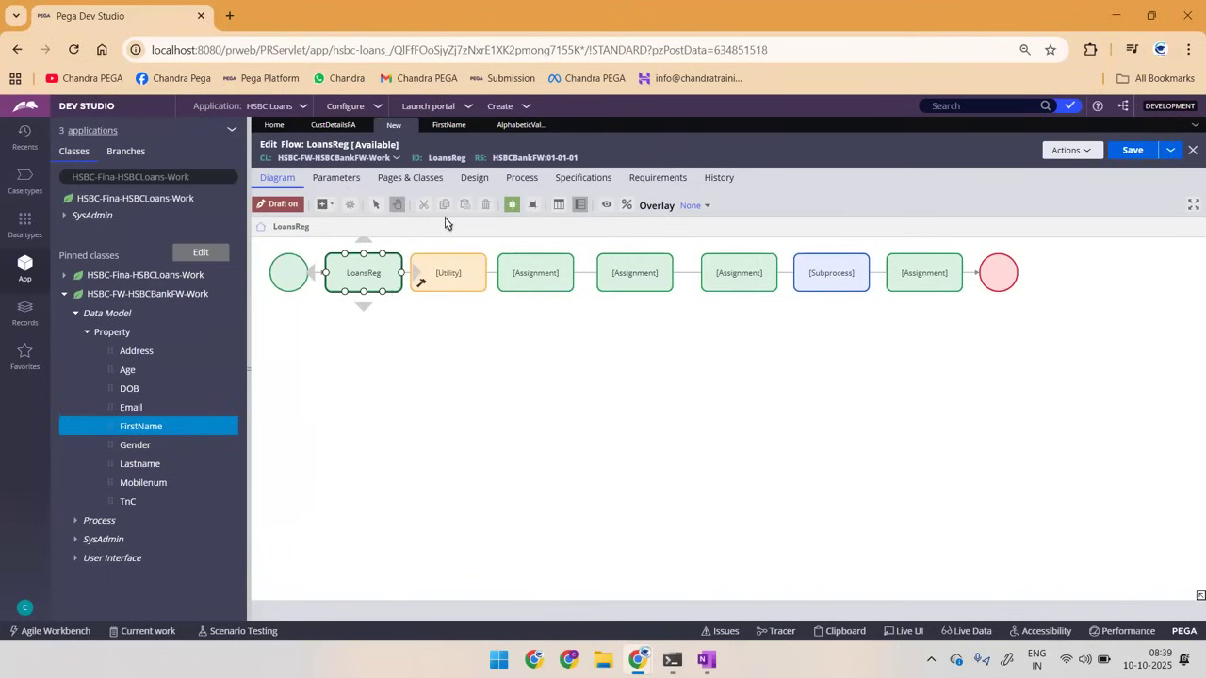
left_click(542, 271)
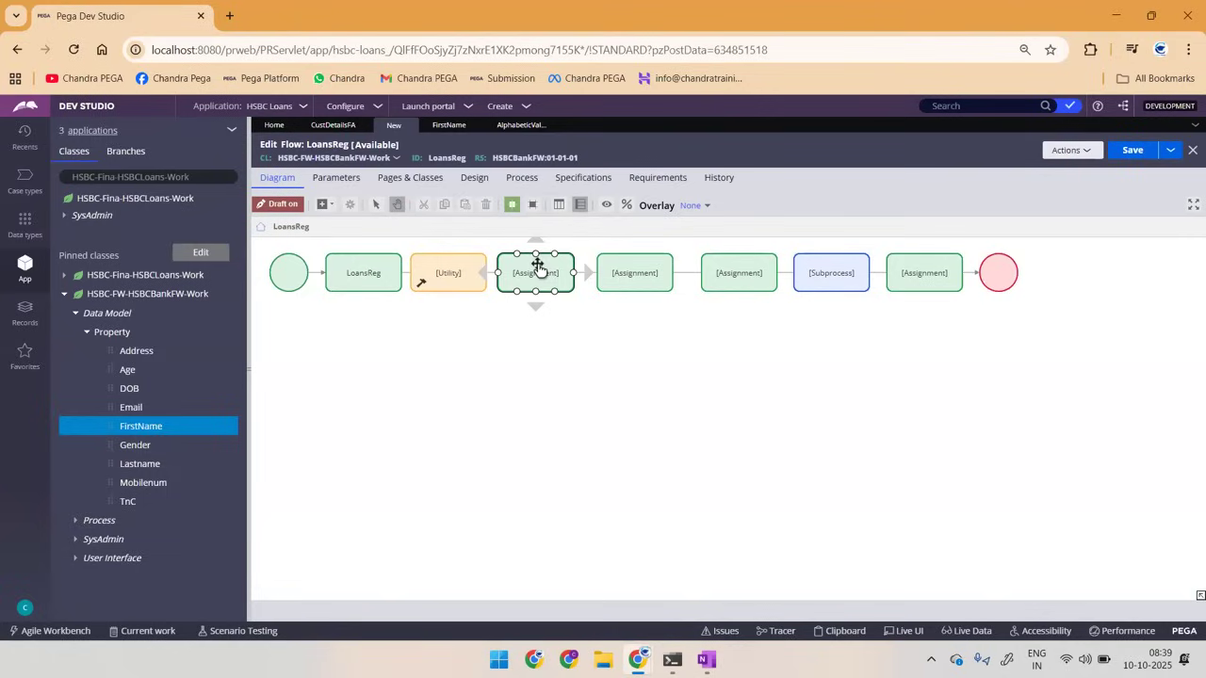
double_click(442, 158)
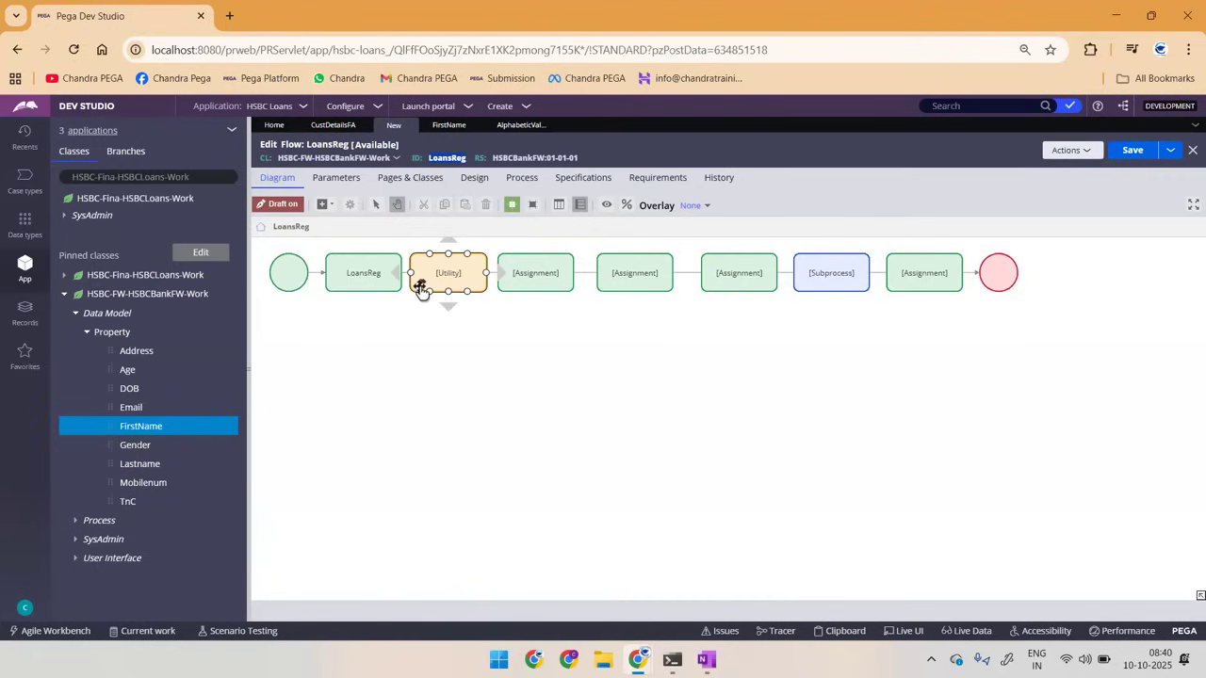
Step: Switch to OneNote and sketch a black flow: a start circle, five boxes and an end circle joined by connector lines
key("alt+Tab")
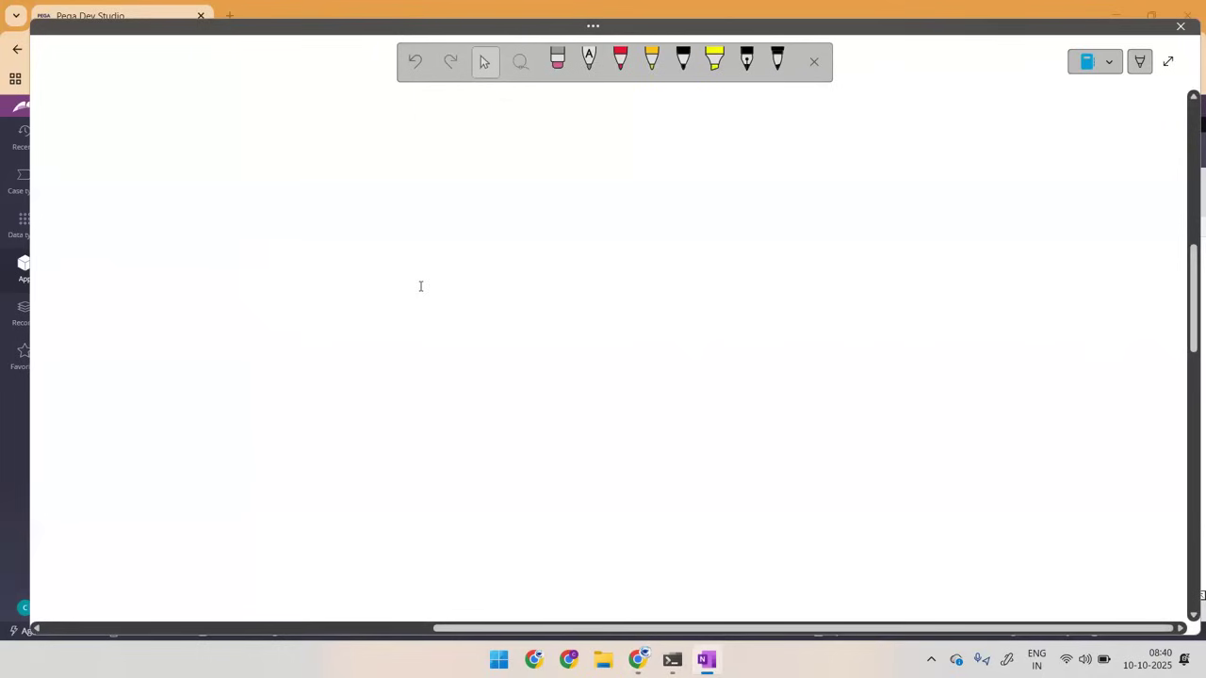
left_click(683, 62)
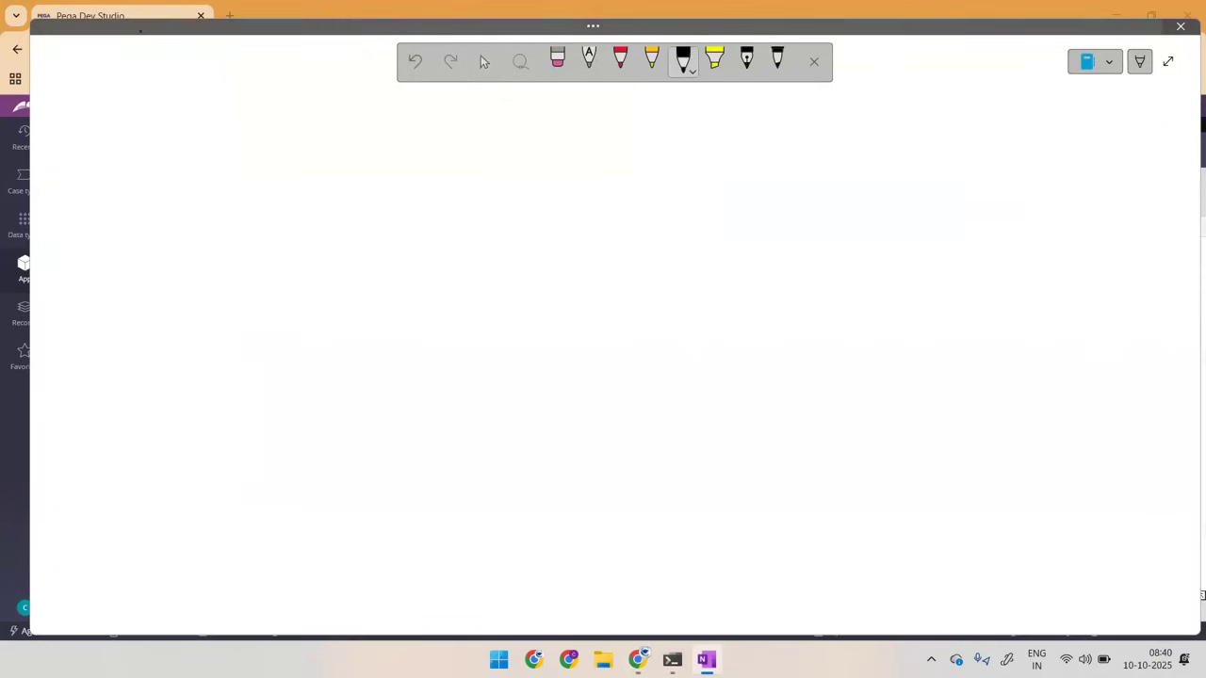
mouse_move(127, 121)
left_mouse_down()
mouse_move(161, 133)
mouse_move(168, 121)
mouse_move(172, 152)
mouse_move(225, 133)
left_mouse_up()
mouse_move(226, 151)
left_mouse_down()
mouse_move(226, 120)
mouse_move(258, 158)
mouse_move(290, 138)
mouse_move(294, 166)
mouse_move(346, 147)
mouse_move(348, 163)
left_mouse_up()
mouse_move(351, 130)
left_mouse_down()
mouse_move(369, 164)
mouse_move(354, 166)
left_mouse_up()
left_click_drag(376, 151, 419, 151)
mouse_move(421, 134)
left_mouse_down()
mouse_move(421, 170)
mouse_move(445, 171)
mouse_move(487, 145)
left_mouse_up()
Step: Annotate the flow in red: write "per" in the first box, add dots in the second, and write a circled "Jan-1" above the start
left_click(620, 58)
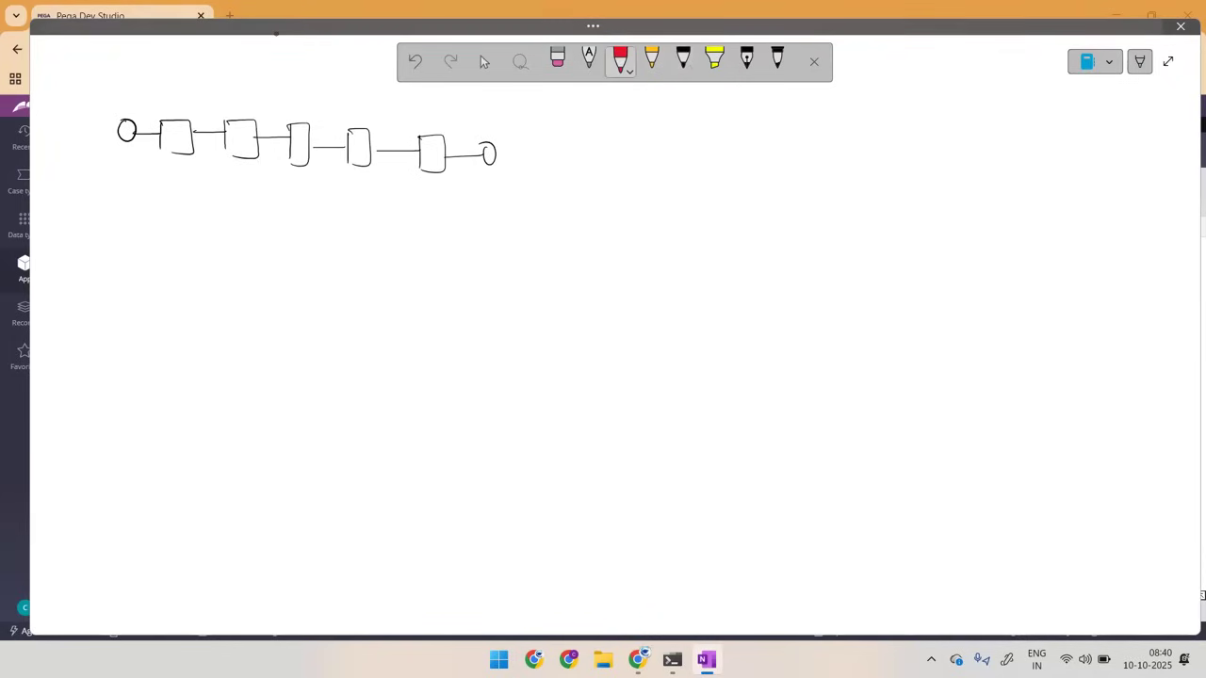
left_click_drag(167, 141, 171, 129)
left_click_drag(174, 135, 179, 138)
left_click_drag(81, 83, 94, 83)
mouse_move(87, 84)
left_mouse_down()
mouse_move(88, 94)
mouse_move(131, 91)
left_mouse_up()
mouse_move(106, 100)
left_mouse_down()
mouse_move(123, 97)
mouse_move(111, 69)
mouse_move(91, 76)
left_mouse_up()
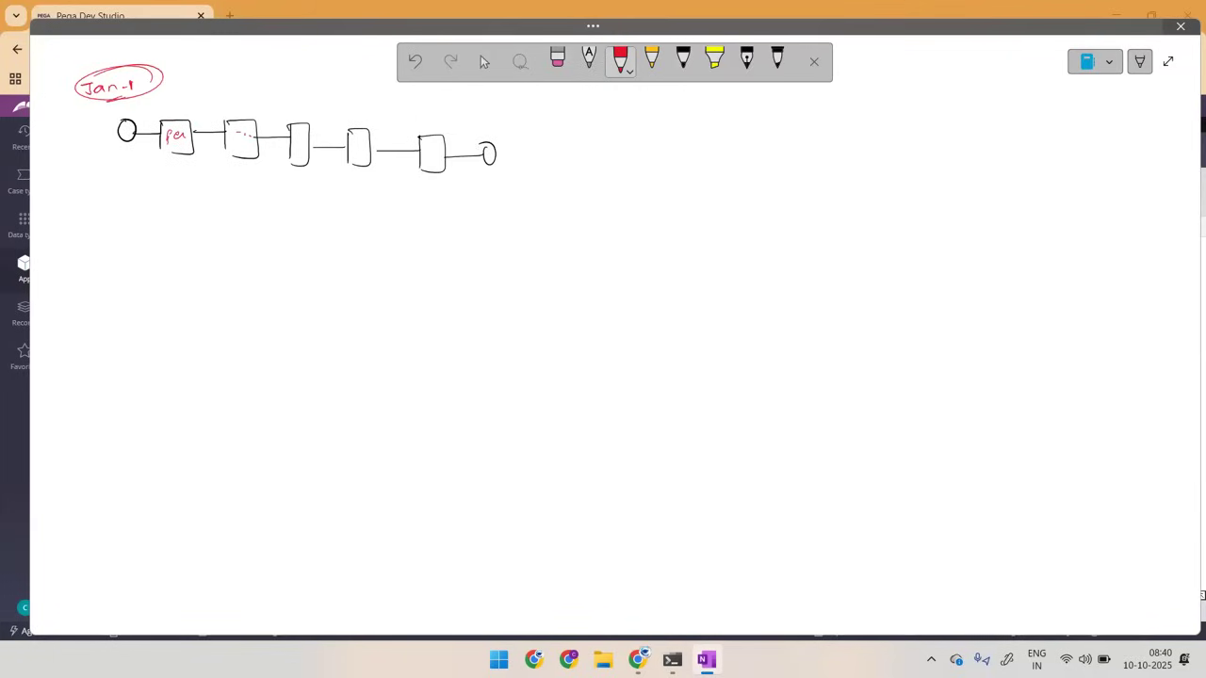
Step: Draw a red box labelled "TCS DB" and another below it with a circled, underlined "Bupa" label
left_click_drag(866, 75, 882, 75)
left_click_drag(875, 76, 886, 86)
mouse_move(899, 78)
left_mouse_down()
mouse_move(895, 91)
mouse_move(1052, 132)
mouse_move(867, 110)
mouse_move(952, 96)
left_mouse_up()
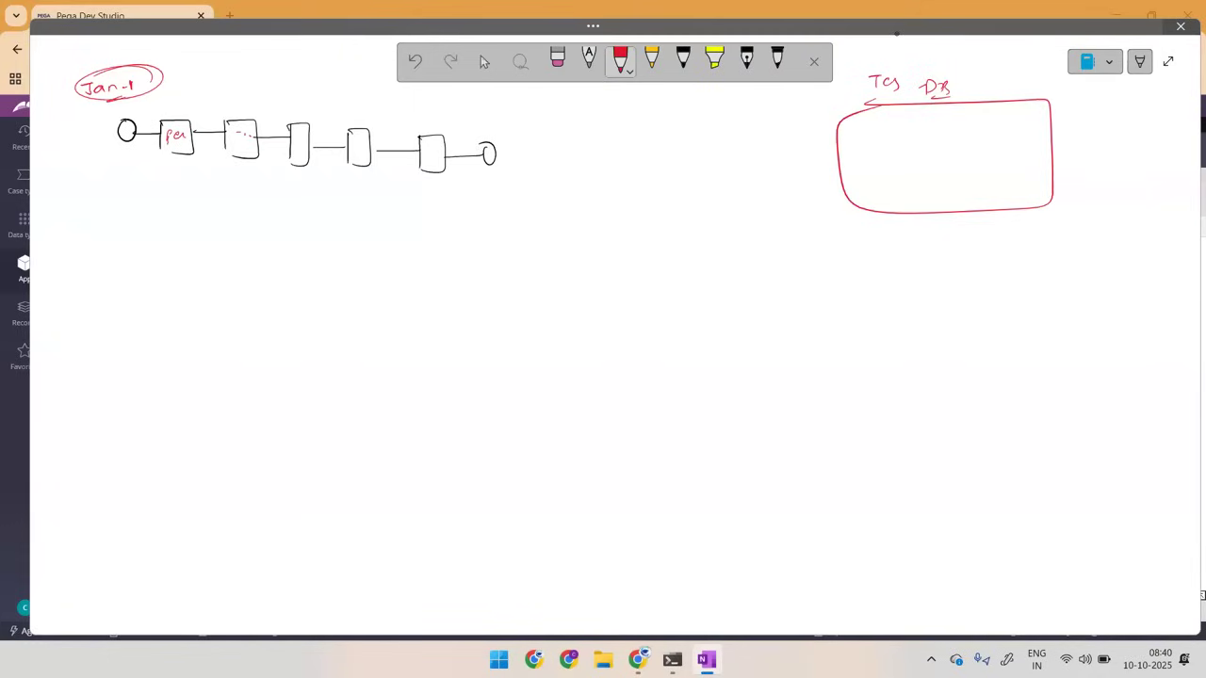
left_click_drag(930, 47, 921, 62)
mouse_move(880, 328)
left_mouse_down()
mouse_move(1088, 452)
mouse_move(851, 363)
mouse_move(939, 286)
mouse_move(1008, 301)
mouse_move(981, 313)
left_mouse_up()
left_click_drag(953, 317, 972, 319)
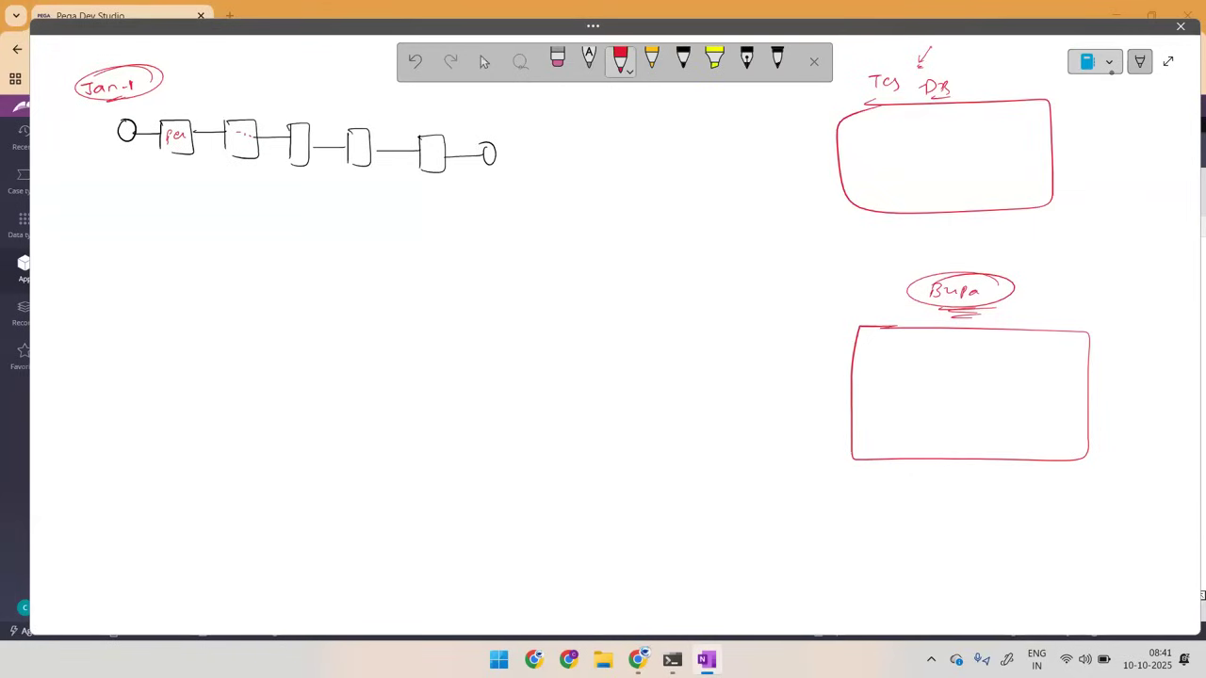
Step: Circle the whole flow in black, point an arrow at it, and draw an arrow to an ID record written in the TCS DB box
left_click(684, 62)
mouse_move(183, 89)
left_mouse_down()
mouse_move(86, 124)
mouse_move(528, 132)
mouse_move(136, 85)
left_mouse_up()
left_click_drag(223, 54, 229, 77)
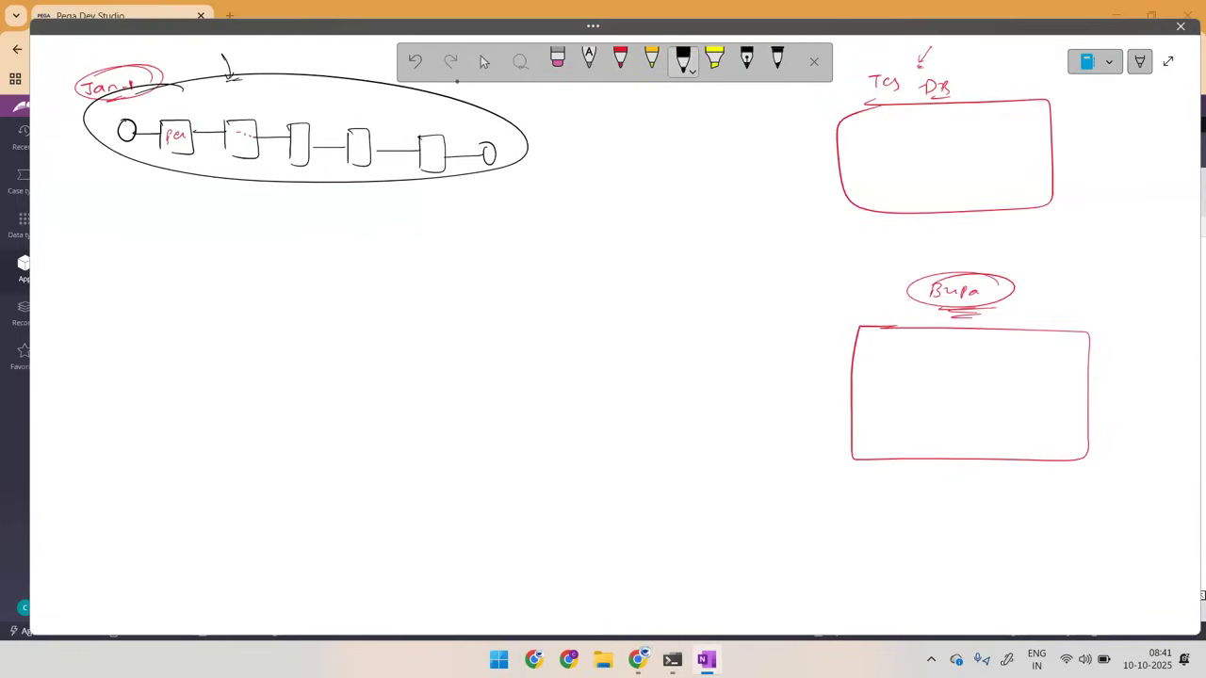
mouse_move(546, 150)
left_mouse_down()
mouse_move(816, 150)
mouse_move(865, 115)
mouse_move(859, 123)
mouse_move(1010, 132)
left_mouse_up()
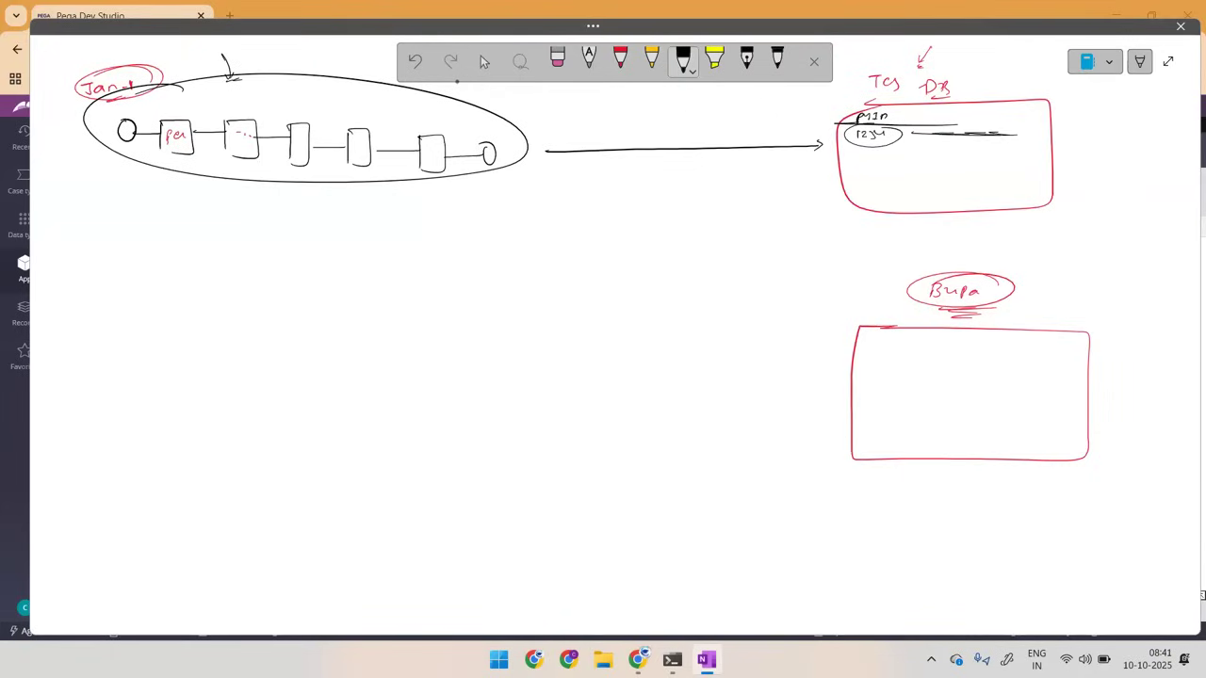
Step: Add a curved black arrow to the Bupa box labelled "DB", circle the flow again, and retrace the arrow to the TCS DB box
mouse_move(533, 152)
left_mouse_down()
mouse_move(695, 262)
mouse_move(893, 367)
left_mouse_up()
mouse_move(904, 306)
left_mouse_down()
mouse_move(921, 312)
mouse_move(885, 296)
mouse_move(912, 318)
left_mouse_up()
left_click_drag(137, 99, 133, 102)
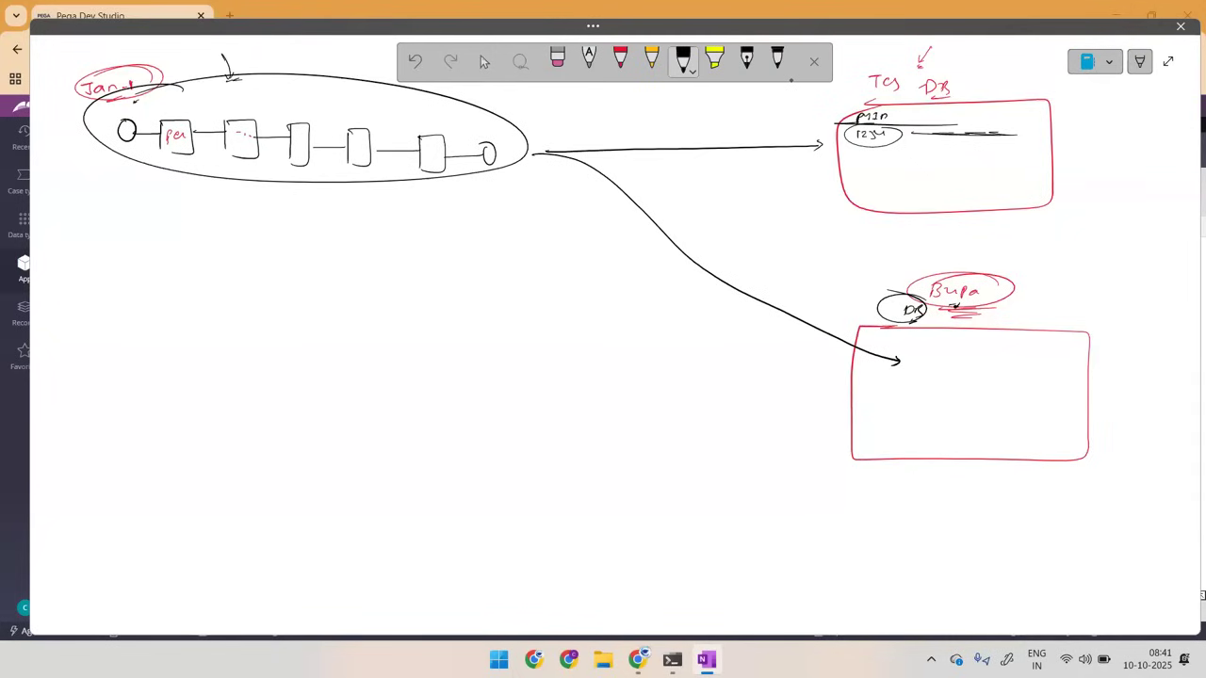
mouse_move(354, 87)
left_mouse_down()
mouse_move(157, 170)
mouse_move(452, 85)
mouse_move(127, 96)
mouse_move(194, 83)
left_mouse_up()
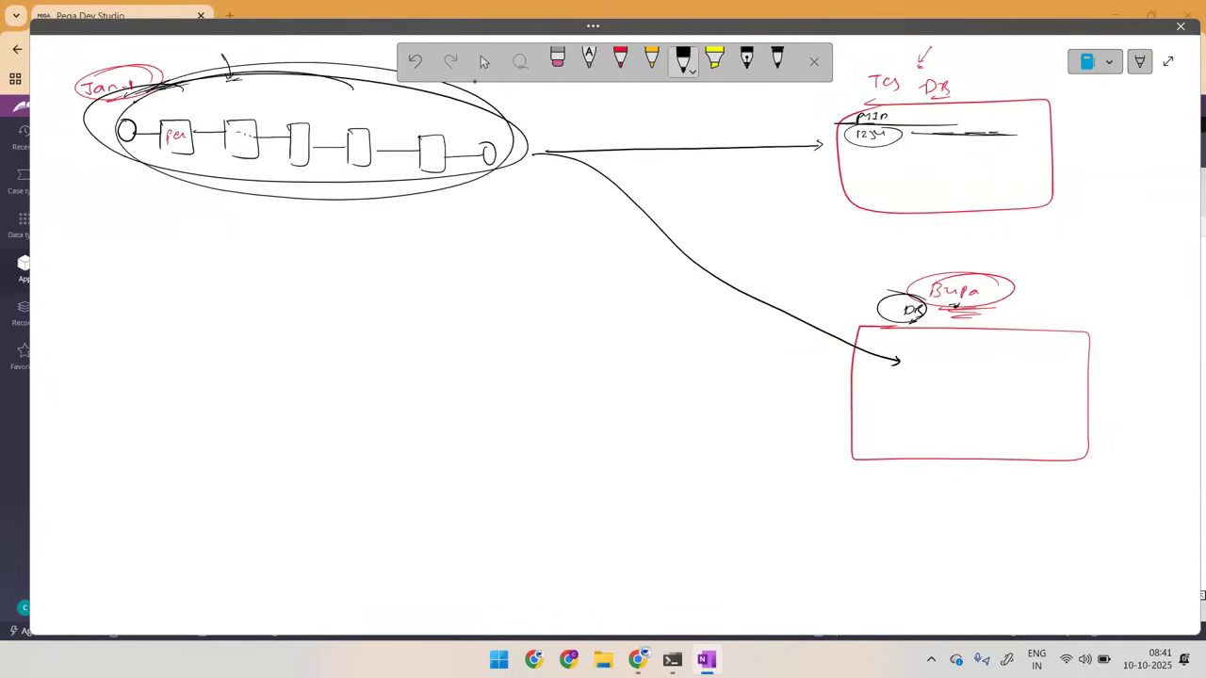
left_click_drag(543, 153, 825, 147)
left_click_drag(989, 48, 970, 72)
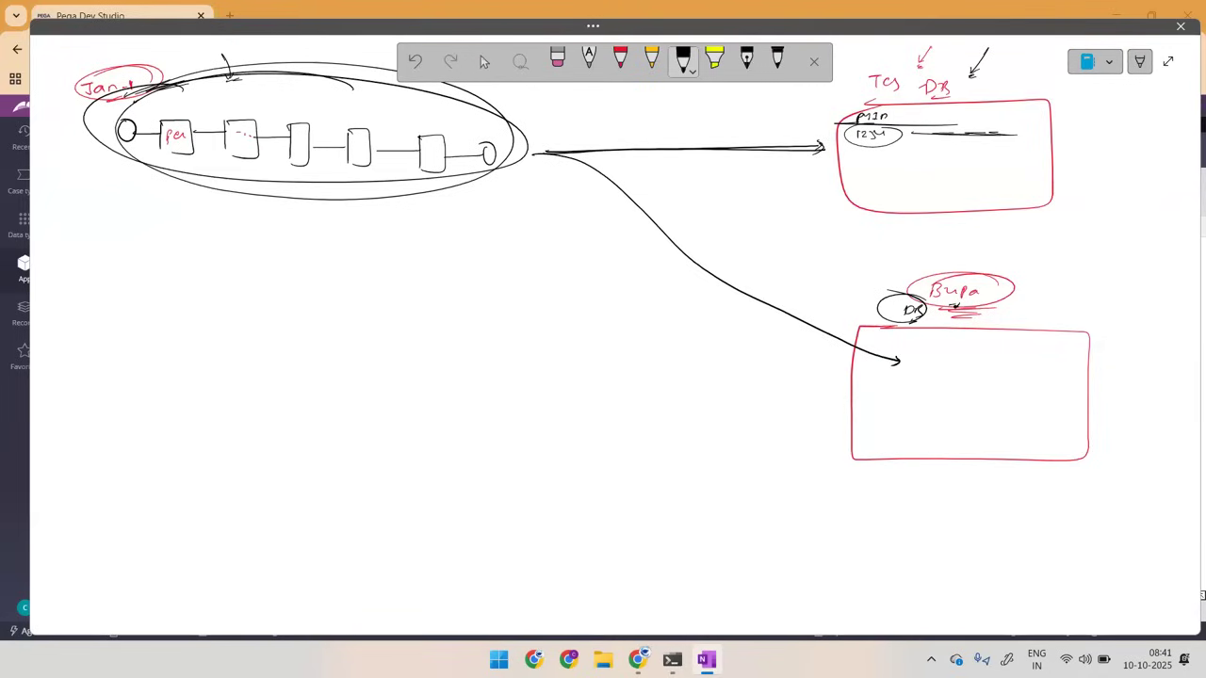
Step: Trace a red curve from the flow's end to the Bupa box, add two more curves below it, and loop around that area
left_click(620, 60)
mouse_move(457, 162)
left_mouse_down()
mouse_move(614, 187)
mouse_move(776, 326)
mouse_move(901, 366)
left_mouse_up()
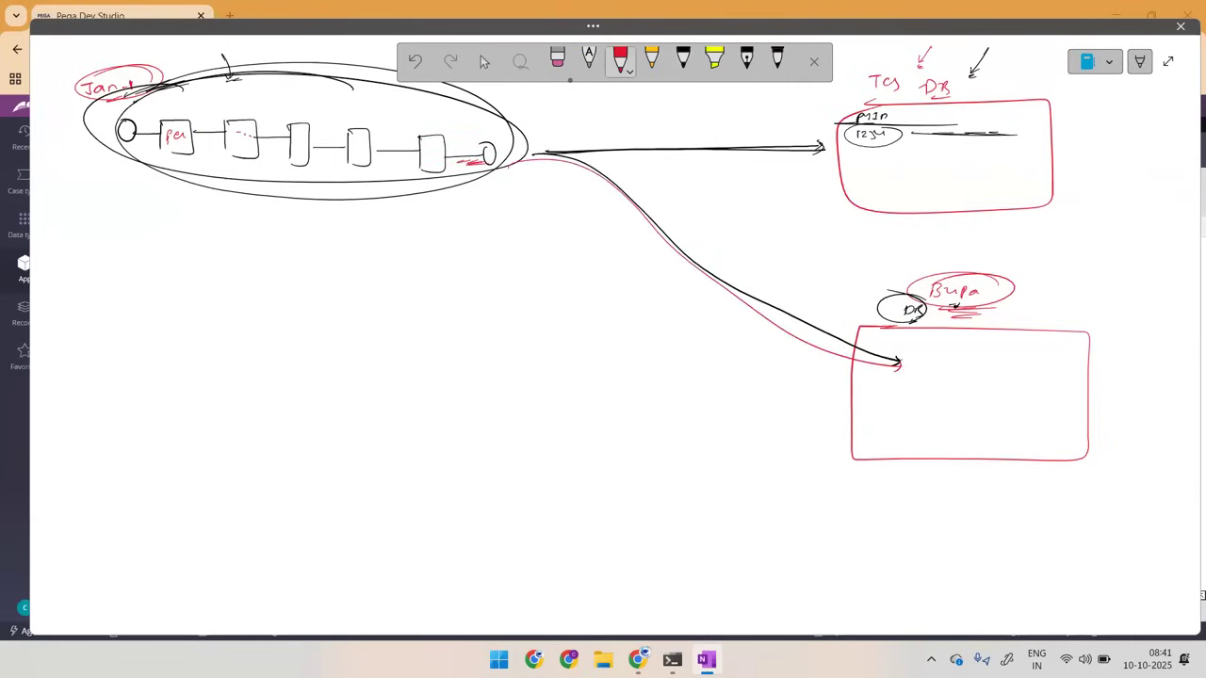
left_click_drag(520, 166, 799, 477)
mouse_move(506, 175)
left_mouse_down()
mouse_move(665, 479)
mouse_move(727, 529)
left_mouse_up()
mouse_move(884, 247)
left_mouse_down()
mouse_move(595, 282)
mouse_move(976, 489)
mouse_move(755, 230)
left_mouse_up()
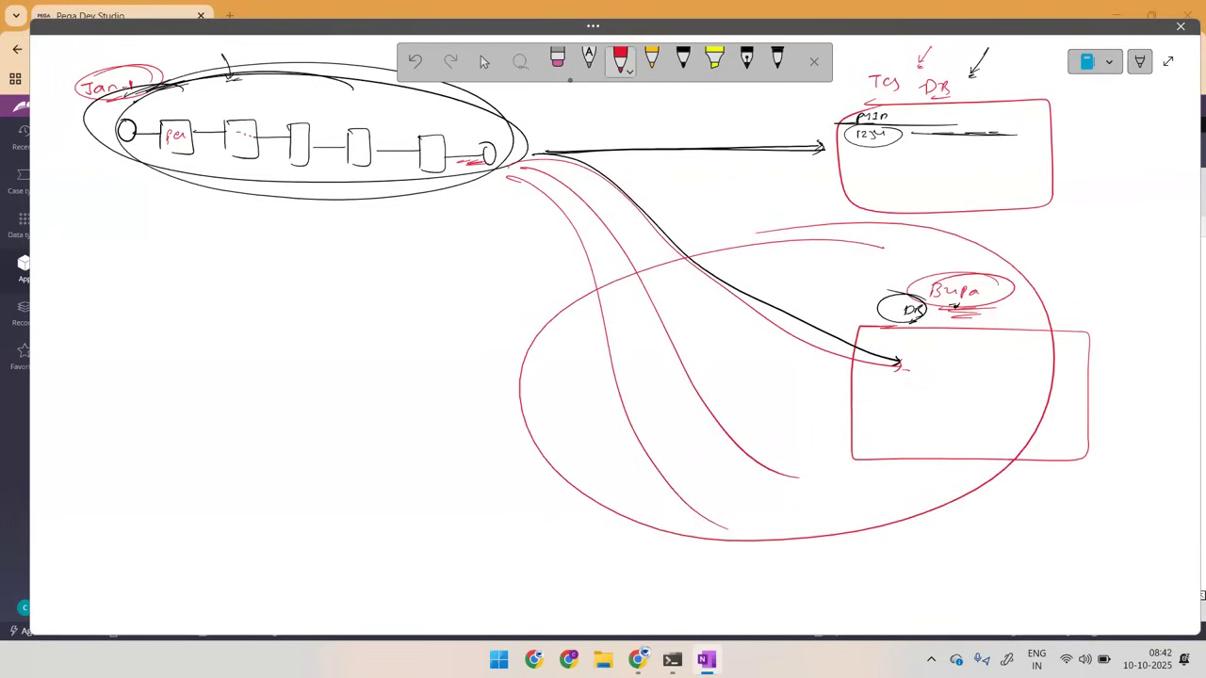
Step: Write "HR" above the flow, add downward red arrows over the five boxes, and mark the first boxes as filled
left_click_drag(188, 52, 208, 61)
mouse_move(193, 71)
left_mouse_down()
mouse_move(213, 72)
mouse_move(175, 113)
left_mouse_up()
left_click_drag(170, 106, 223, 108)
left_click_drag(219, 102, 226, 102)
left_click_drag(298, 91, 298, 106)
left_click_drag(296, 100, 301, 101)
left_click_drag(169, 135, 192, 124)
left_click_drag(228, 139, 302, 132)
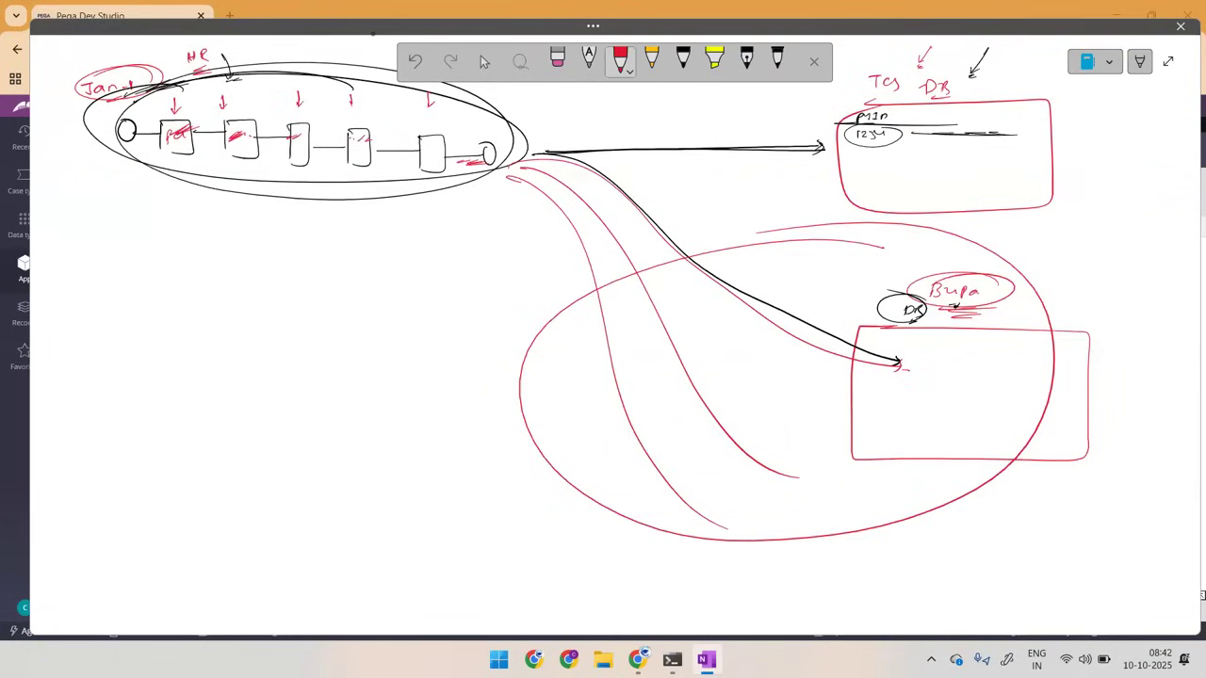
Step: Label the last box "off", insert a circled, hatched utility box before it, link it to the Bupa box, and circle the start
left_click_drag(415, 119, 421, 130)
mouse_move(426, 116)
left_mouse_down()
mouse_move(431, 132)
mouse_move(387, 158)
mouse_move(408, 161)
mouse_move(385, 138)
mouse_move(407, 139)
mouse_move(393, 174)
mouse_move(905, 365)
mouse_move(885, 369)
left_mouse_up()
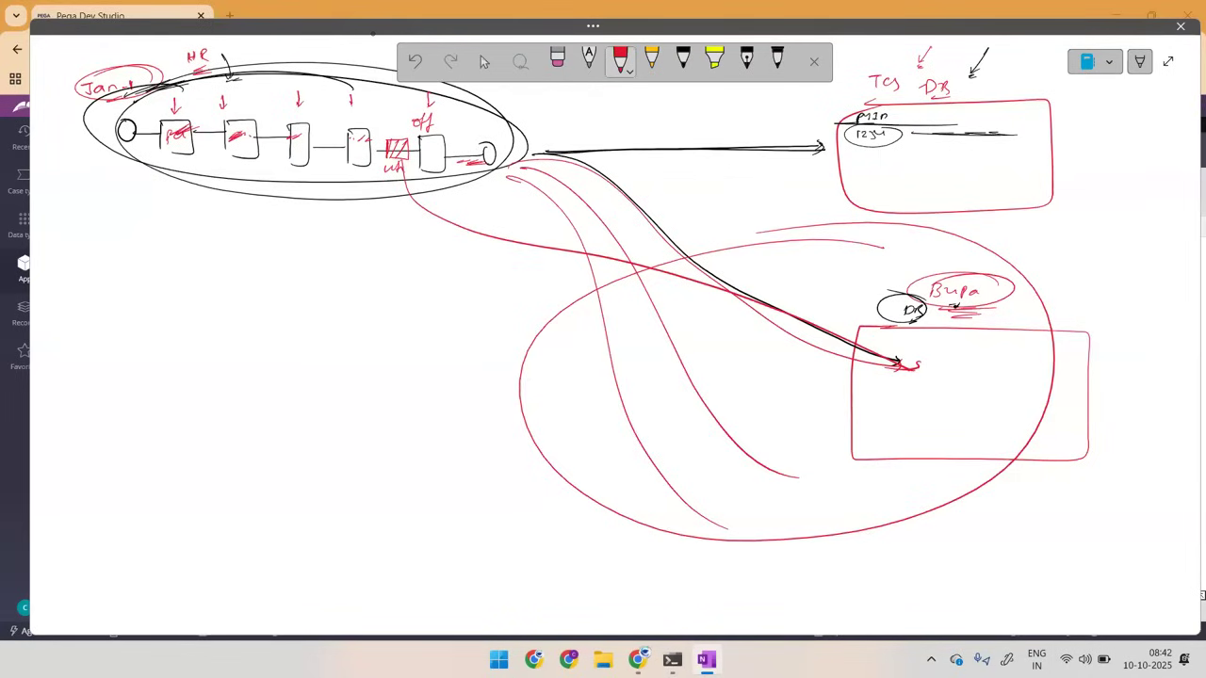
left_click_drag(394, 102, 381, 156)
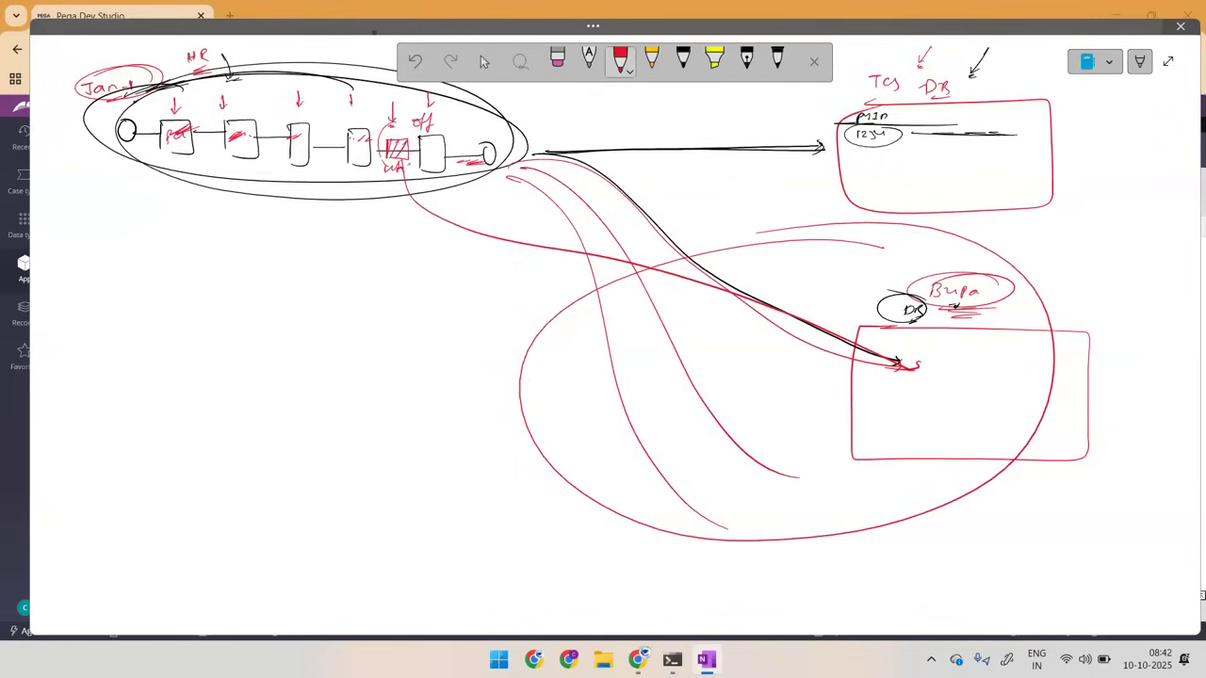
mouse_move(135, 89)
left_mouse_down()
mouse_move(133, 113)
mouse_move(149, 117)
left_mouse_up()
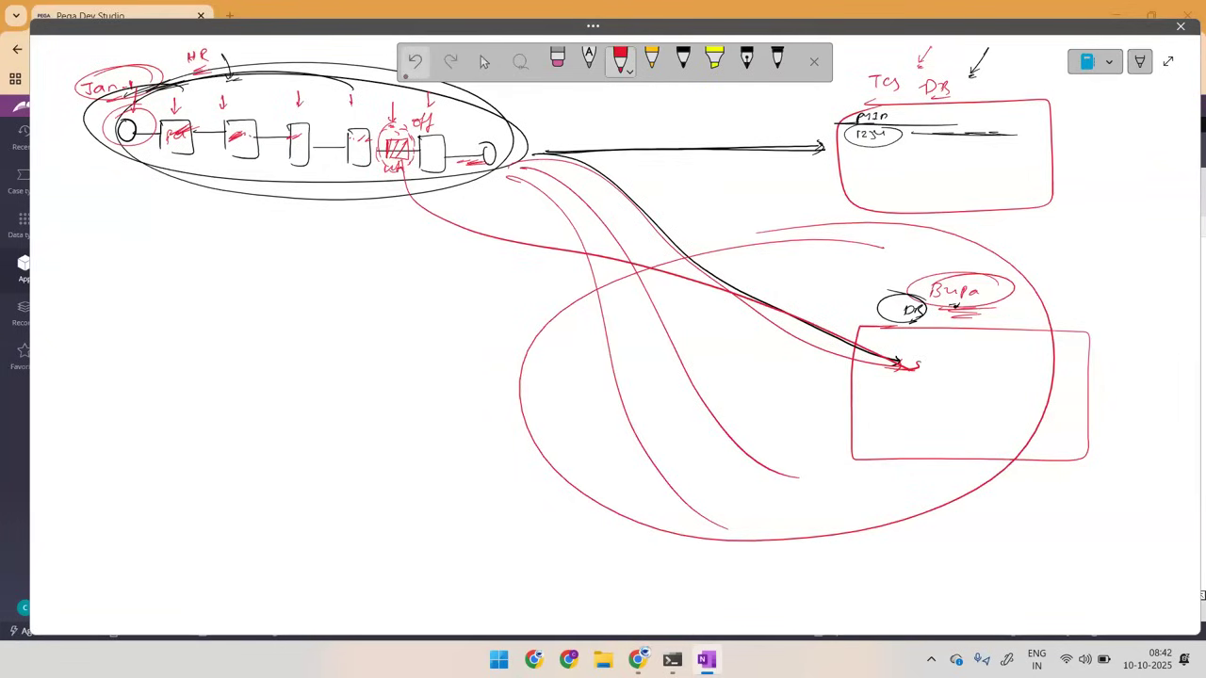
mouse_move(398, 132)
left_mouse_down()
mouse_move(393, 158)
mouse_move(403, 125)
mouse_move(612, 262)
mouse_move(735, 295)
left_mouse_up()
left_click_drag(390, 176, 414, 182)
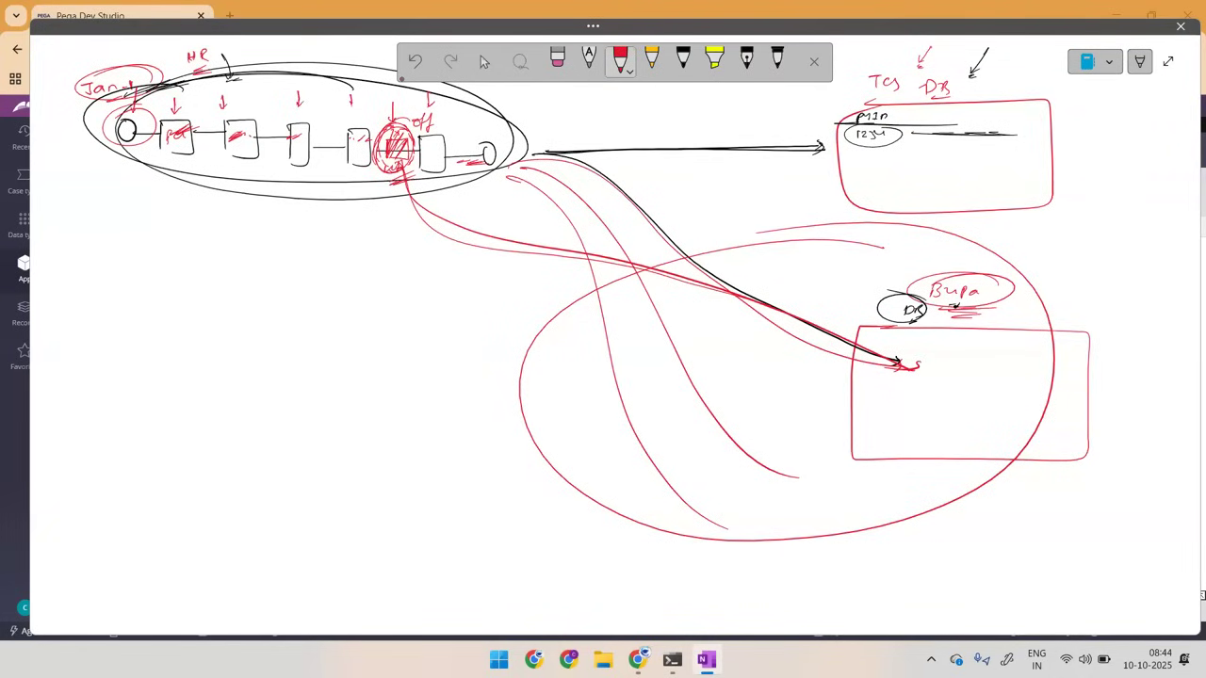
Step: Clear all the flow and database ink from the OneNote page
left_click(403, 143)
key("Delete")
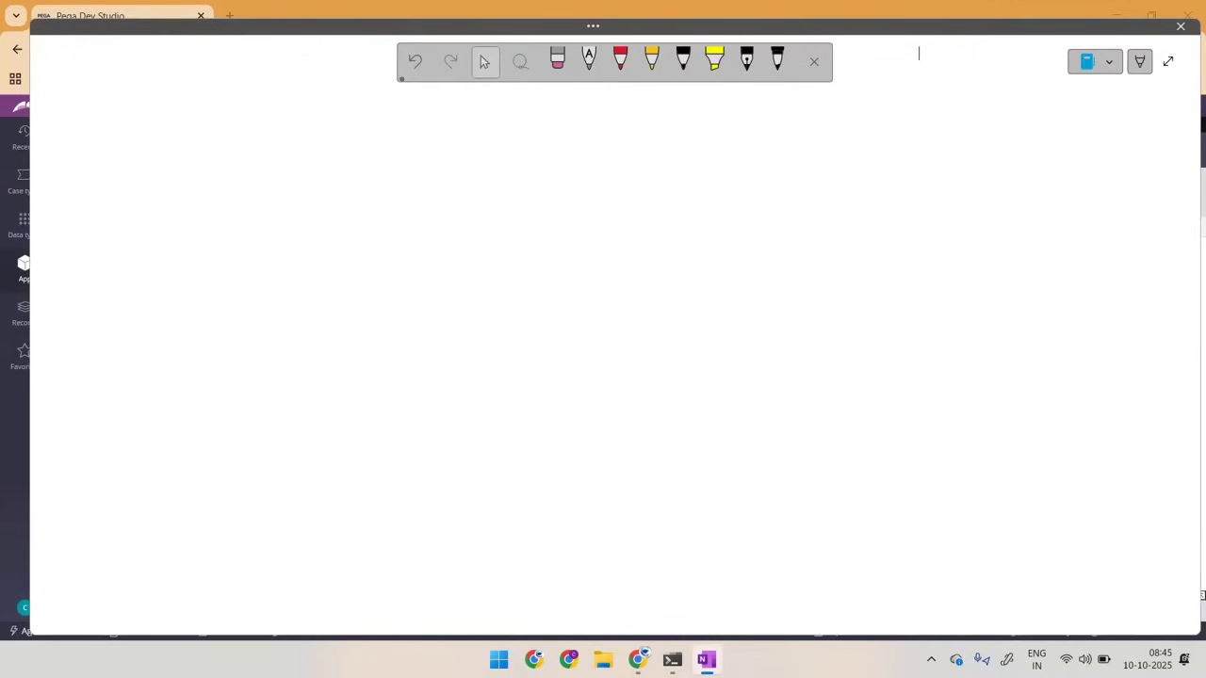
Step: Draw a red screen box with a circled label, a stick figure beside it, lines above, and a small button marked by an arrow inside
left_click(620, 58)
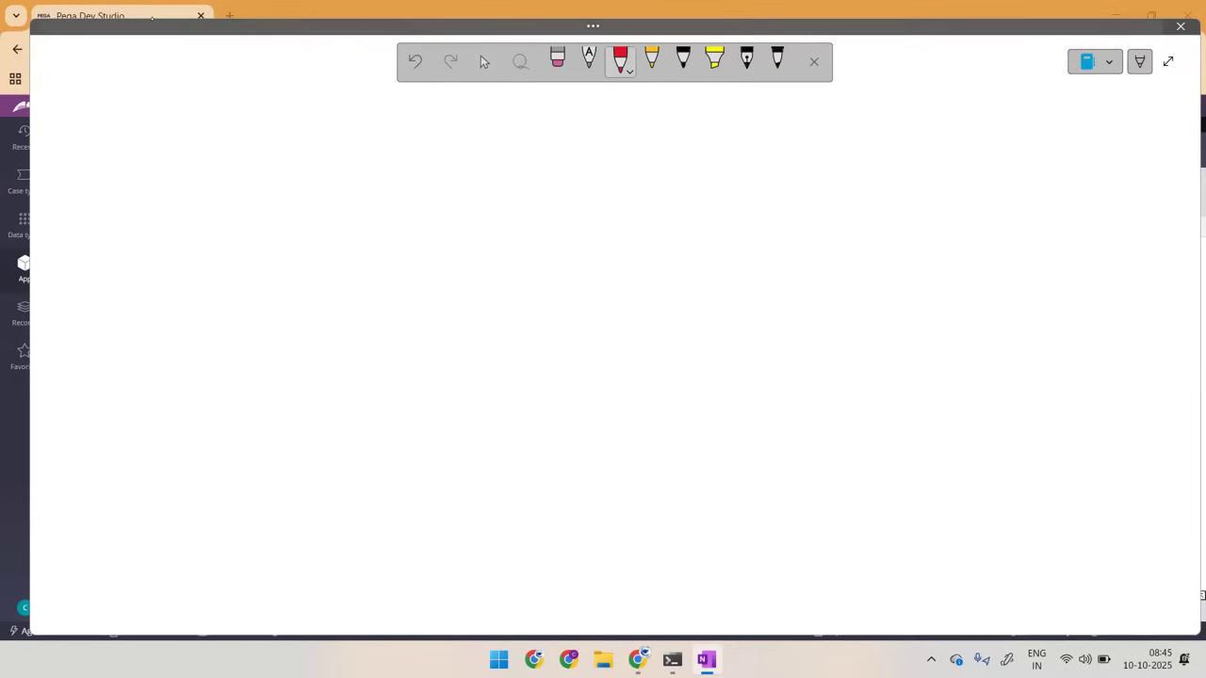
mouse_move(106, 114)
left_mouse_down()
mouse_move(186, 110)
mouse_move(94, 157)
mouse_move(119, 111)
mouse_move(67, 148)
mouse_move(72, 158)
left_mouse_up()
left_click_drag(82, 96, 82, 102)
mouse_move(91, 96)
left_mouse_down()
mouse_move(95, 106)
mouse_move(106, 89)
mouse_move(98, 100)
left_mouse_up()
left_click_drag(138, 58, 156, 66)
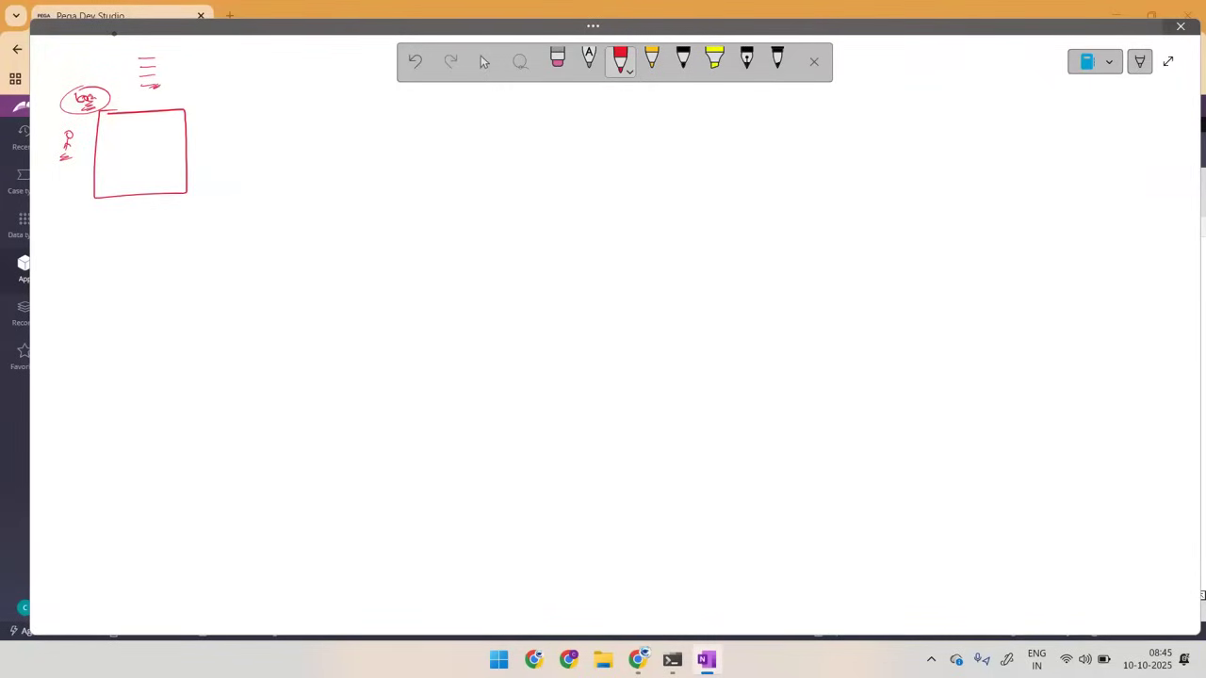
mouse_move(121, 124)
left_mouse_down()
mouse_move(163, 126)
mouse_move(115, 127)
mouse_move(138, 147)
left_mouse_up()
Step: Sketch a row numbered 1234 with box 1 (FN, LN, age 30), box 2 "EDU", box 3 "ADD", dashes, and box 20
mouse_move(230, 109)
left_mouse_down()
mouse_move(298, 136)
mouse_move(228, 149)
mouse_move(230, 112)
left_mouse_up()
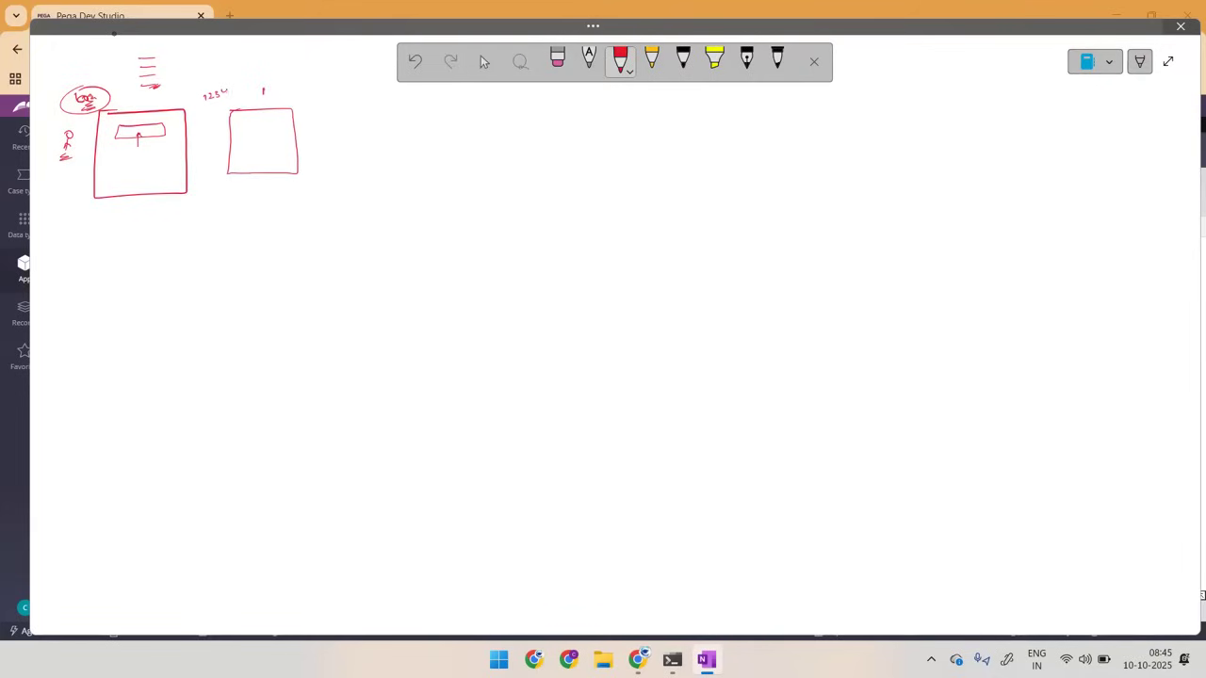
left_click_drag(224, 101, 209, 105)
mouse_move(260, 118)
left_mouse_down()
mouse_move(277, 117)
mouse_move(255, 147)
mouse_move(278, 148)
left_mouse_up()
mouse_move(332, 108)
left_mouse_down()
mouse_move(399, 141)
mouse_move(332, 109)
mouse_move(355, 103)
mouse_move(376, 131)
left_mouse_up()
mouse_move(448, 113)
left_mouse_down()
mouse_move(512, 139)
mouse_move(450, 122)
mouse_move(473, 104)
mouse_move(481, 130)
mouse_move(498, 133)
left_mouse_up()
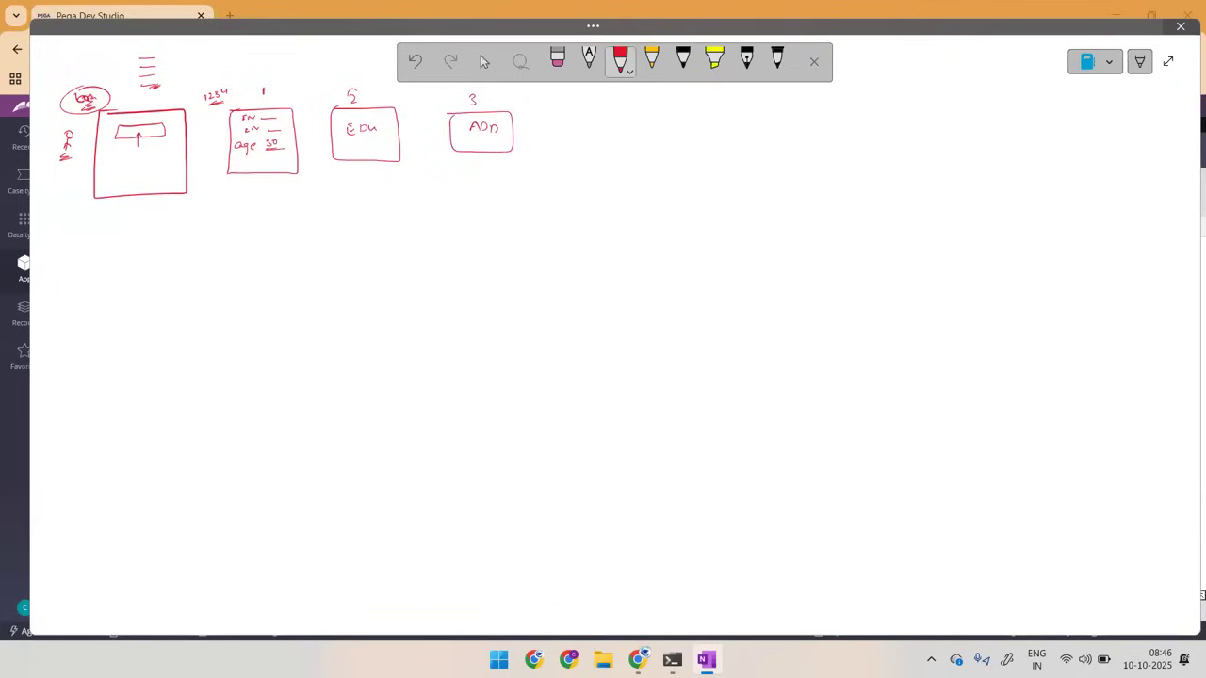
mouse_move(904, 115)
left_mouse_down()
mouse_move(959, 115)
mouse_move(897, 158)
mouse_move(901, 115)
left_mouse_up()
left_click_drag(929, 98, 953, 111)
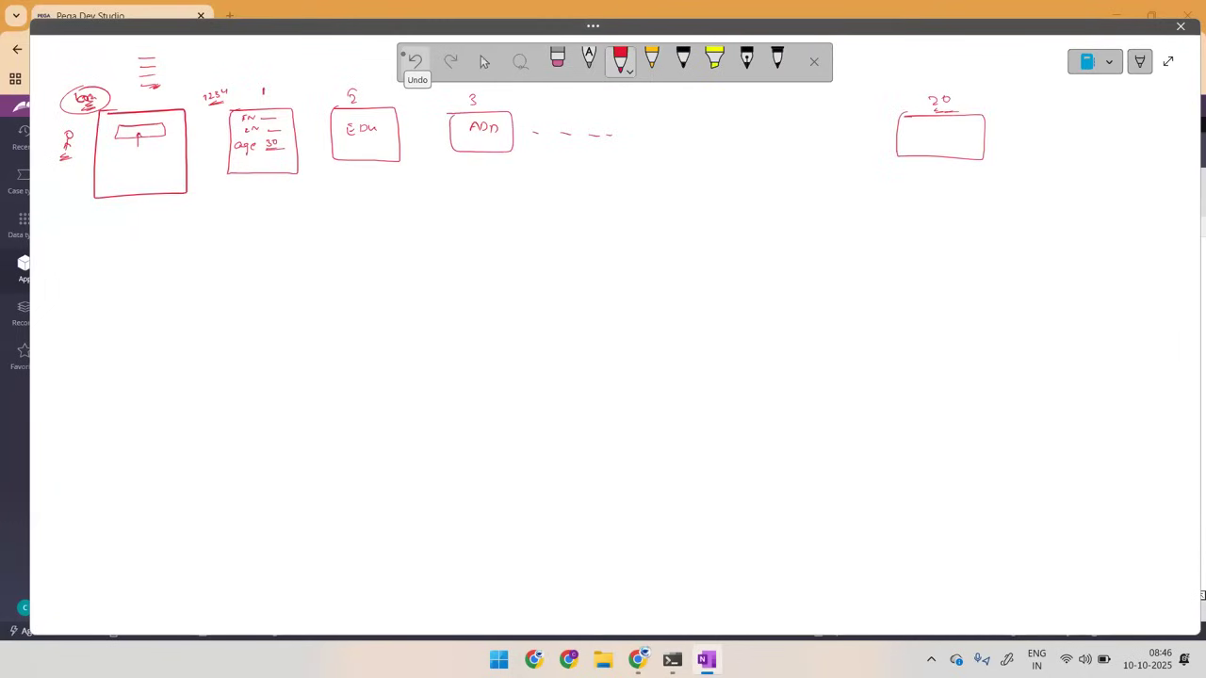
Step: Sketch row 2345 with box 1 (FN, LN, age 65) and box 2 "Sorry", and add arrows to 2 and, for the first row, 20
mouse_move(192, 222)
left_mouse_down()
mouse_move(314, 252)
mouse_move(238, 283)
mouse_move(257, 228)
mouse_move(249, 247)
mouse_move(270, 269)
left_mouse_up()
left_click_drag(280, 272, 286, 271)
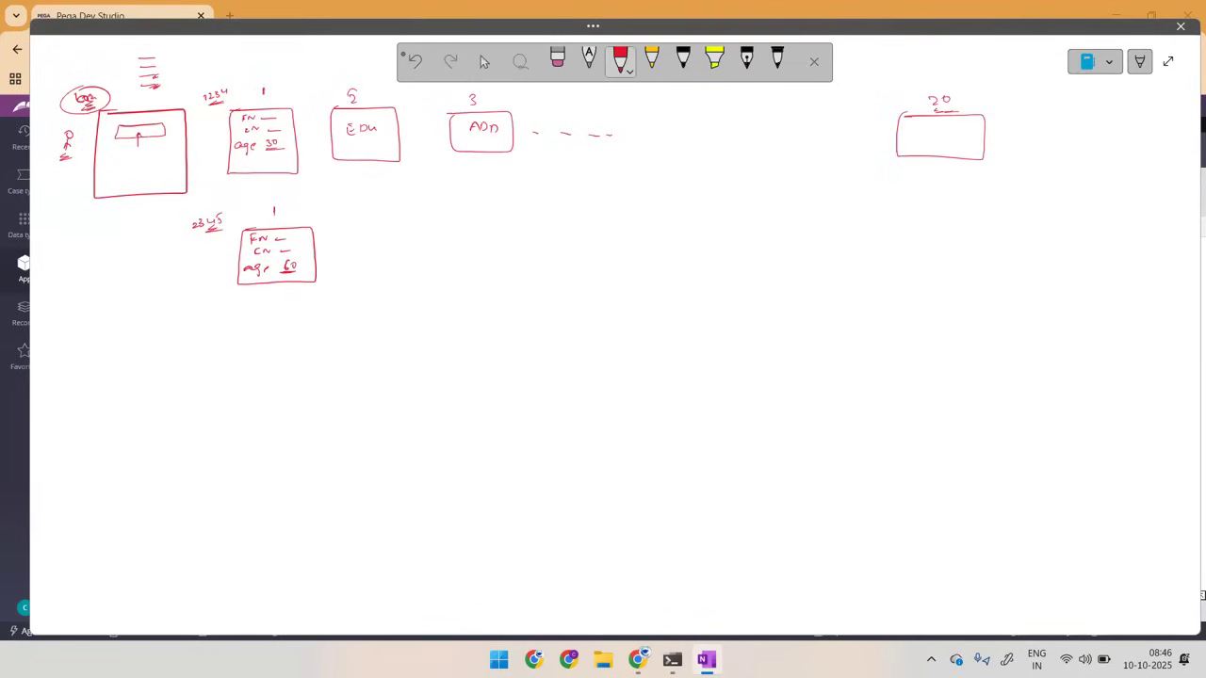
left_click_drag(294, 261, 291, 271)
mouse_move(293, 258)
left_mouse_down()
mouse_move(423, 228)
mouse_move(358, 277)
mouse_move(351, 229)
mouse_move(371, 201)
mouse_move(361, 247)
mouse_move(391, 241)
mouse_move(395, 257)
left_mouse_up()
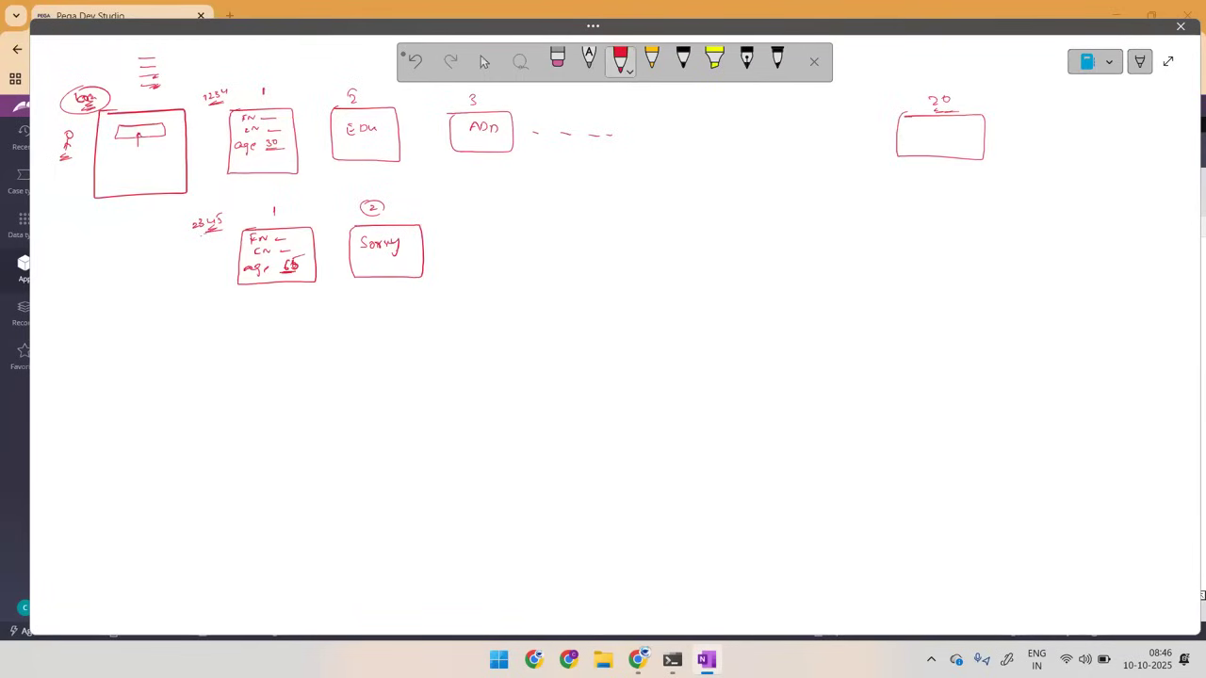
left_click_drag(1042, 256, 1119, 264)
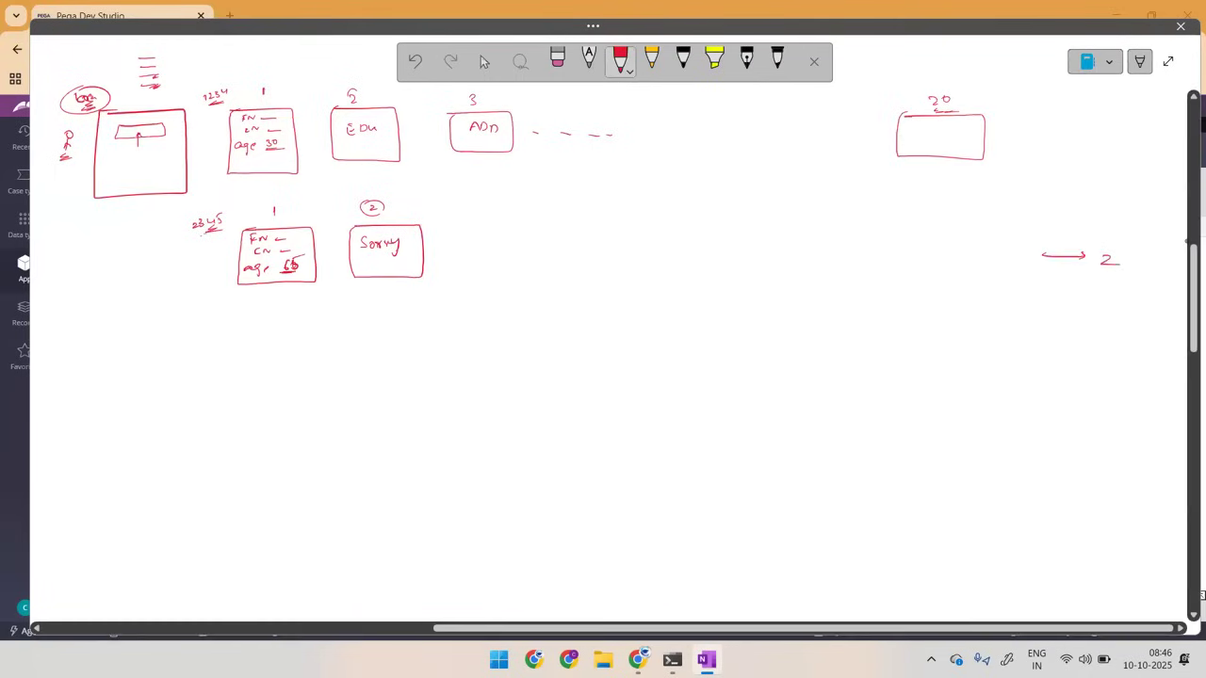
left_click_drag(1038, 132, 1108, 127)
Step: Sketch row 3456 with box 1 at age 60 and box 2 offering Yes and No options, with Yes ticked
mouse_move(192, 353)
left_mouse_down()
mouse_move(193, 363)
mouse_move(228, 348)
mouse_move(216, 366)
left_mouse_up()
mouse_move(205, 373)
left_mouse_down()
mouse_move(304, 361)
mouse_move(241, 415)
mouse_move(236, 365)
mouse_move(249, 398)
mouse_move(287, 399)
left_mouse_up()
mouse_move(368, 360)
left_mouse_down()
mouse_move(434, 413)
mouse_move(350, 375)
mouse_move(381, 333)
left_mouse_up()
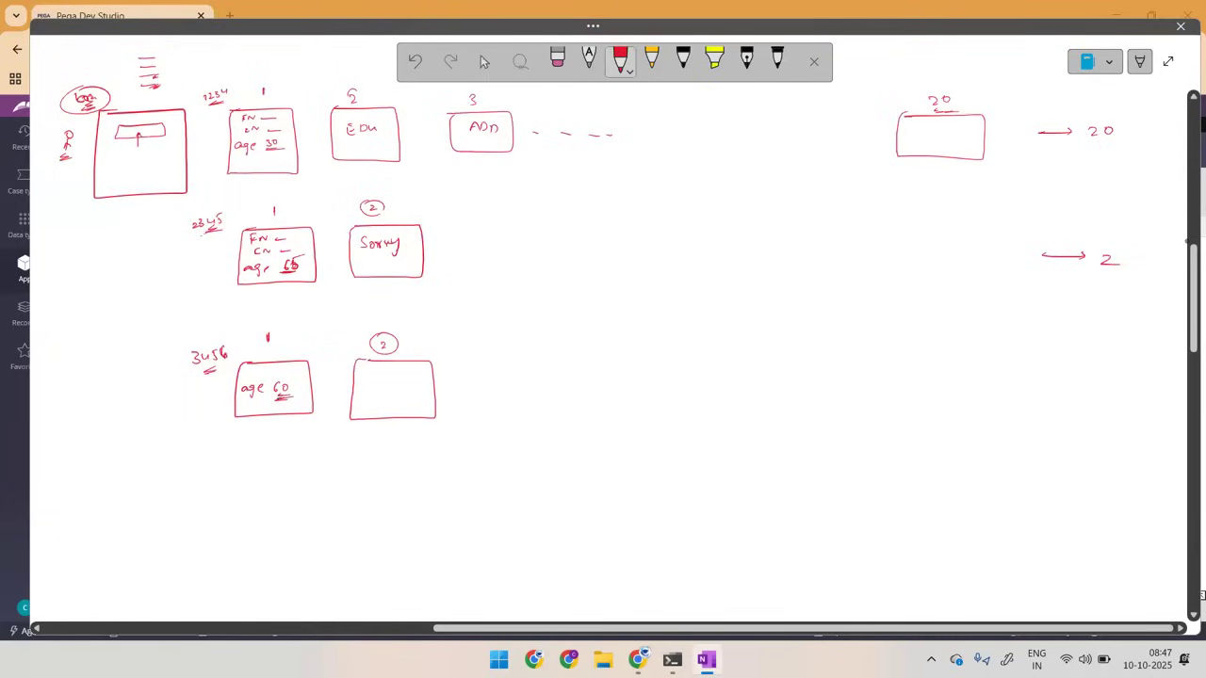
mouse_move(367, 379)
left_mouse_down()
mouse_move(368, 395)
mouse_move(384, 394)
left_mouse_up()
left_click_drag(365, 376, 389, 369)
Step: Extend row 3456 with boxes 3 and 4 linked by curved arrows from "EDU" and "ADD", and end it with an arrow to 21
mouse_move(479, 367)
left_mouse_down()
mouse_move(494, 405)
mouse_move(471, 370)
mouse_move(501, 360)
left_mouse_up()
mouse_move(399, 170)
left_mouse_down()
mouse_move(474, 248)
mouse_move(490, 362)
left_mouse_up()
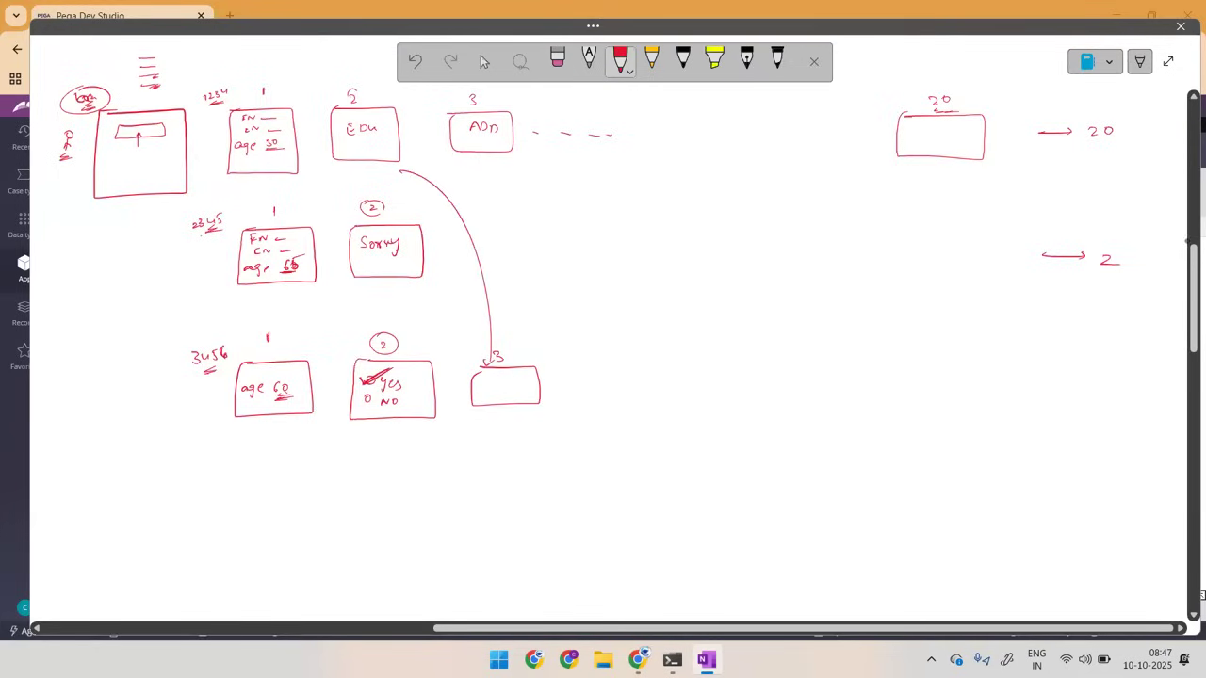
mouse_move(588, 371)
left_mouse_down()
mouse_move(637, 407)
mouse_move(584, 377)
left_mouse_up()
mouse_move(512, 146)
left_mouse_down()
mouse_move(616, 322)
mouse_move(617, 366)
left_mouse_up()
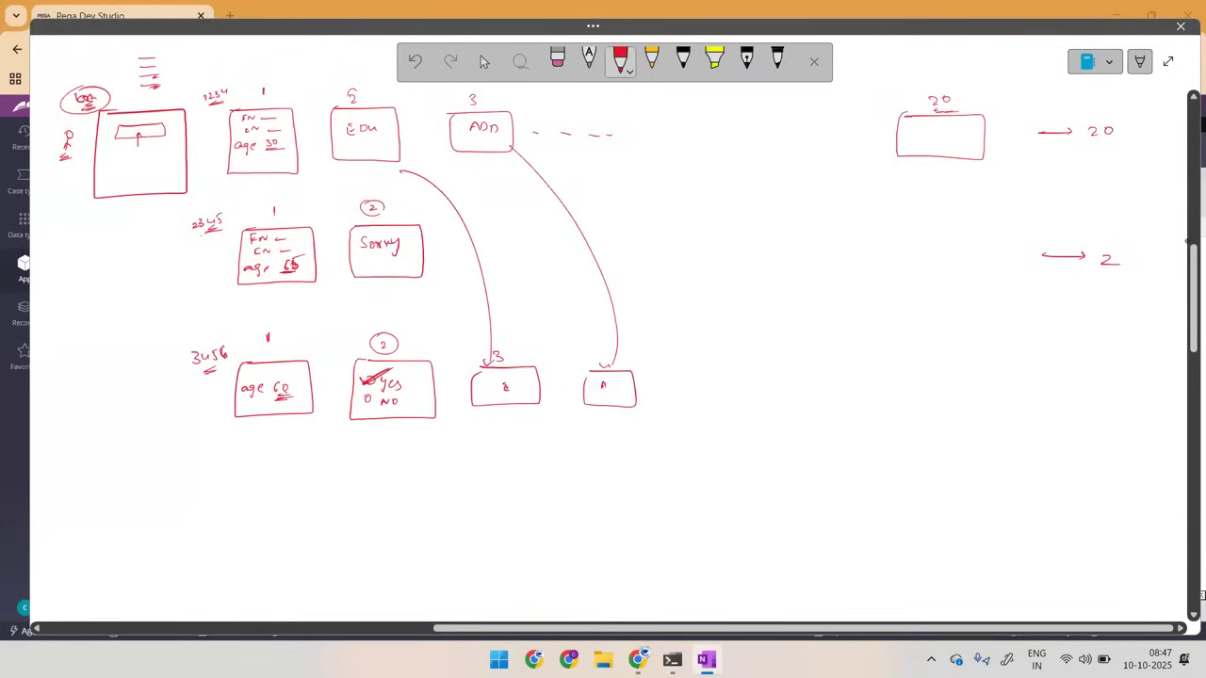
left_click_drag(1051, 394, 1100, 393)
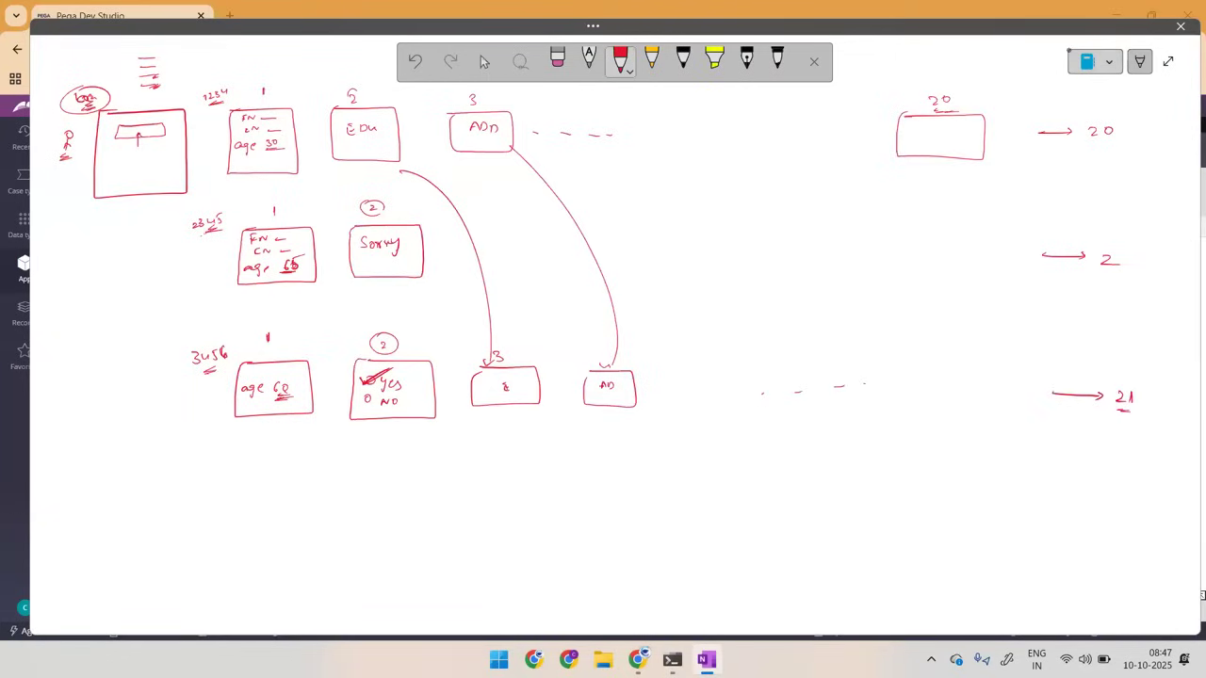
Step: Sketch a fourth row numbered 4567 with box 1 at age 60 and box 2 offering Y and N options, with N marked
left_click_drag(187, 491, 225, 512)
mouse_move(260, 498)
left_mouse_down()
mouse_move(320, 542)
mouse_move(270, 525)
left_mouse_up()
left_click_drag(280, 526, 305, 526)
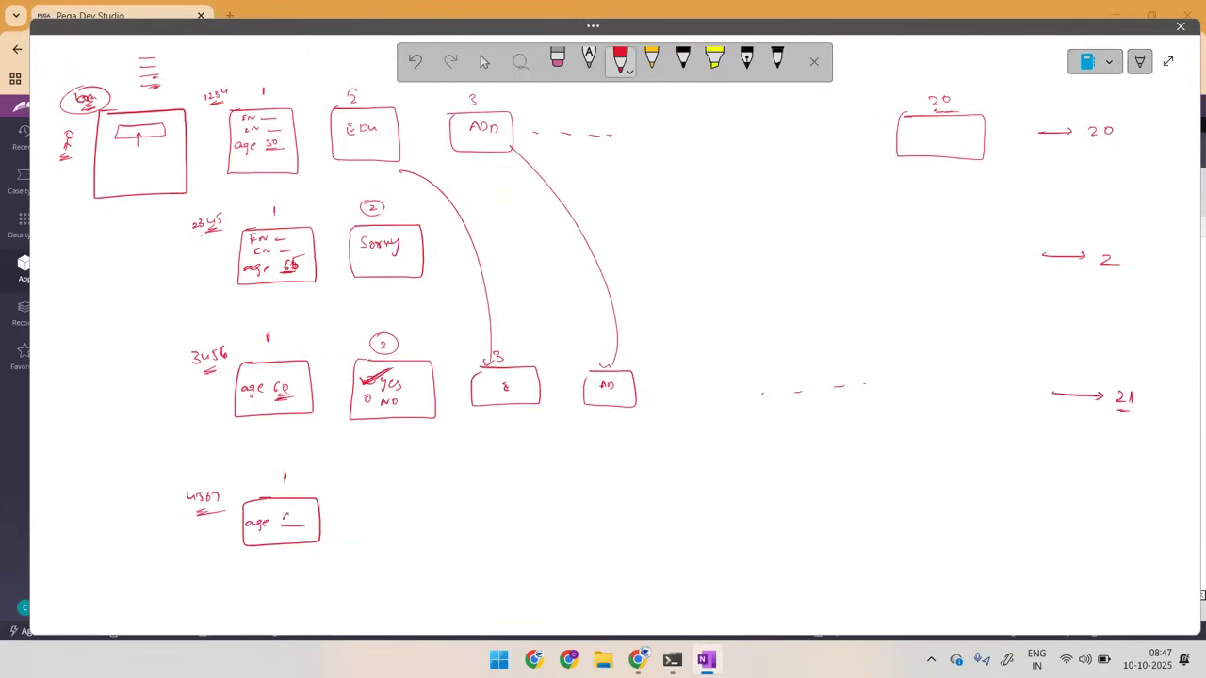
mouse_move(366, 496)
left_mouse_down()
mouse_move(432, 498)
mouse_move(347, 546)
mouse_move(371, 497)
mouse_move(368, 514)
mouse_move(393, 533)
left_mouse_up()
left_click(386, 482)
left_click(369, 534)
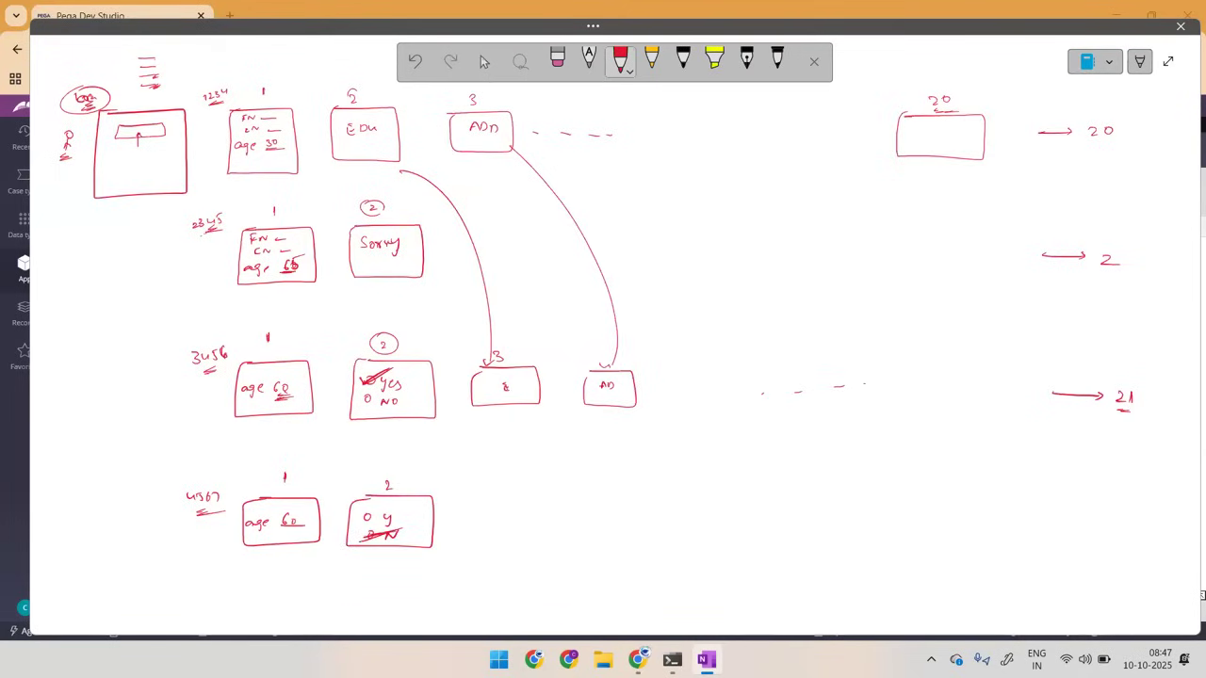
Step: Add a third "Sorry" box linked from the second row's, draw the fourth row's screen-count arrow, and switch back to Pega Dev Studio
left_click_drag(417, 283, 504, 471)
mouse_move(498, 463)
left_mouse_down()
mouse_move(544, 519)
mouse_move(468, 520)
mouse_move(480, 494)
left_mouse_up()
left_click_drag(496, 478, 528, 531)
left_click(533, 525)
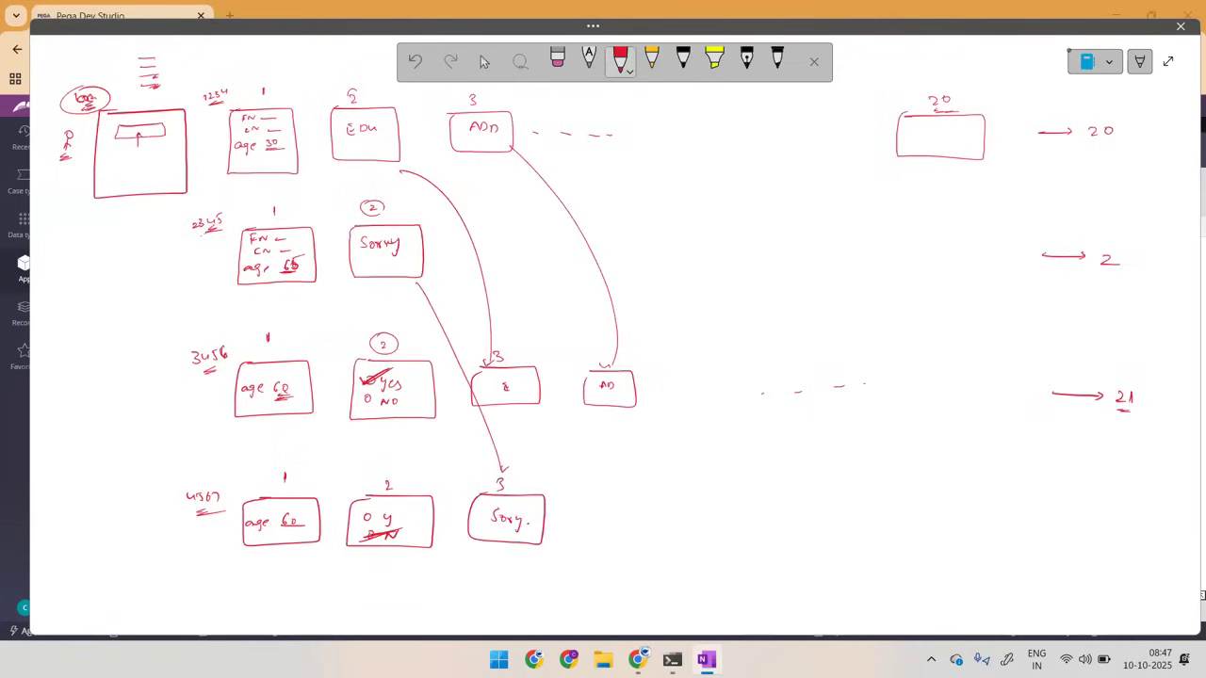
left_click_drag(1065, 510, 1121, 510)
left_click_drag(1113, 506, 1136, 520)
key("alt+Tab")
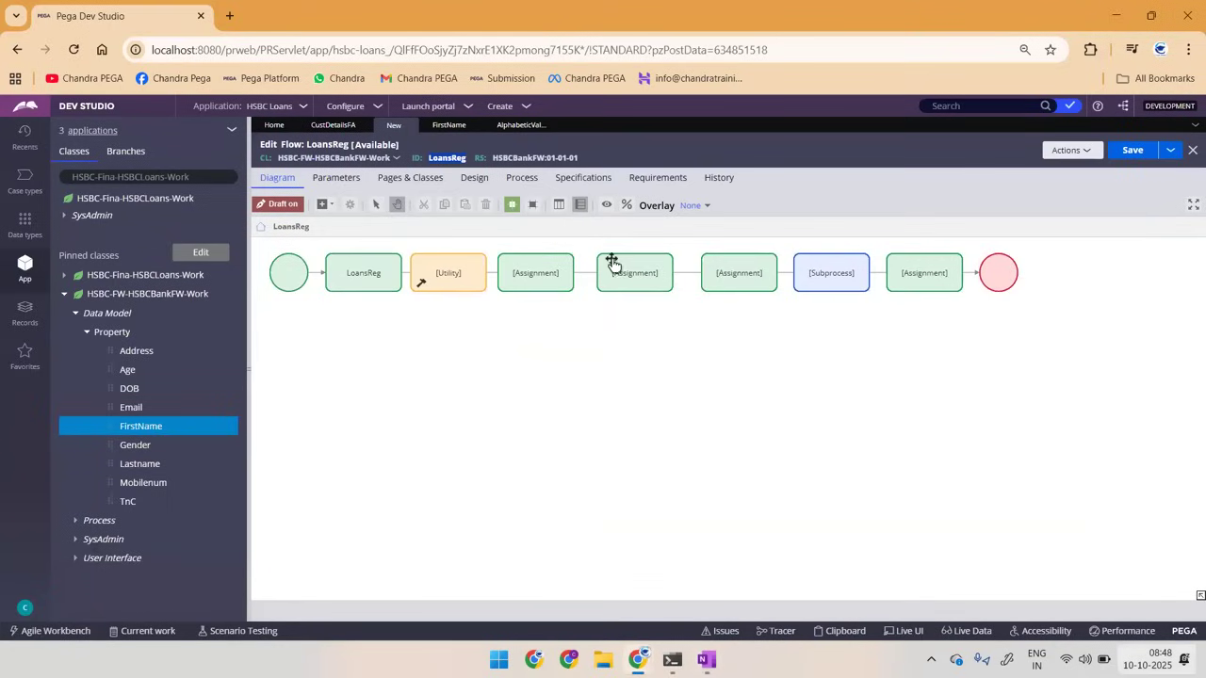
Step: Collapse the explorer beside the LoansReg flow, and circle the whole of row 1234 in yellow in the OneNote sketch
double_click(248, 158)
key("alt+Tab")
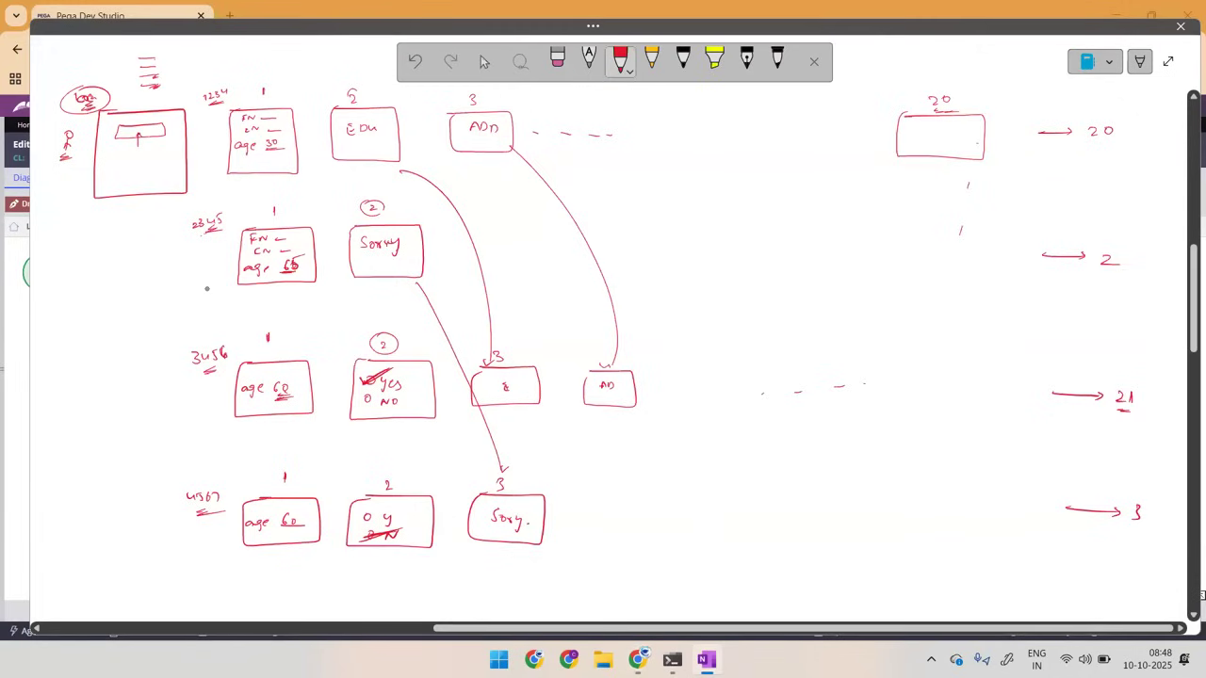
left_click(651, 61)
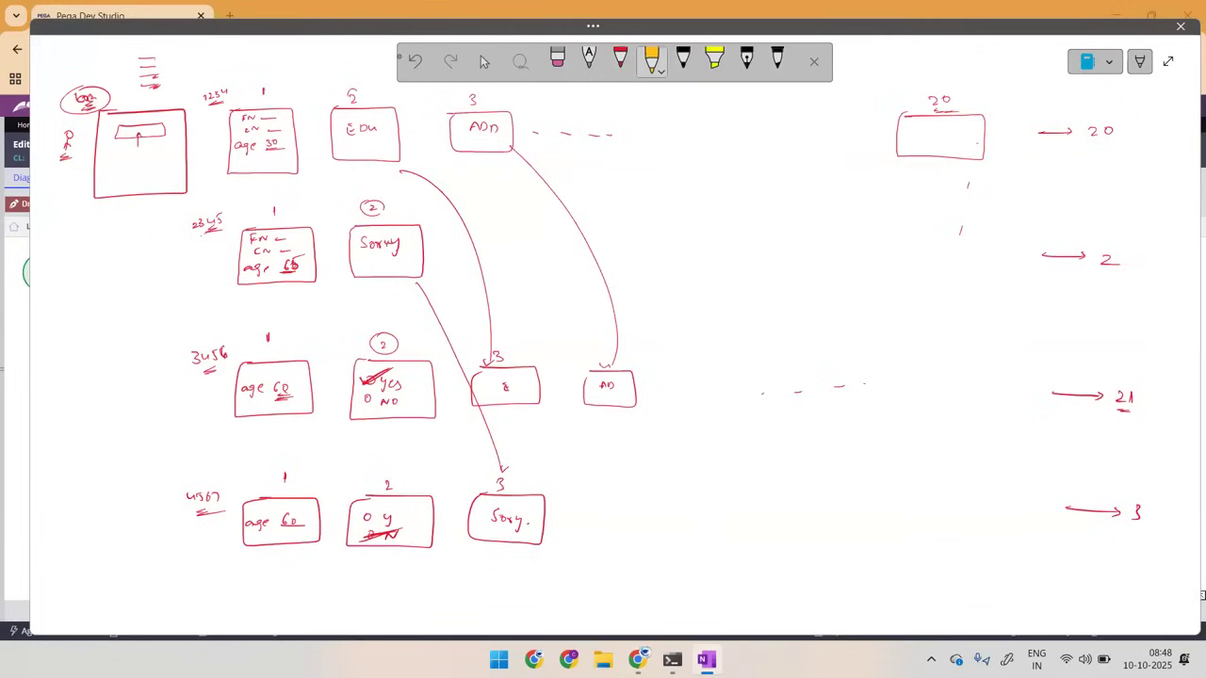
mouse_move(263, 88)
left_mouse_down()
mouse_move(368, 193)
mouse_move(912, 115)
mouse_move(301, 67)
left_mouse_up()
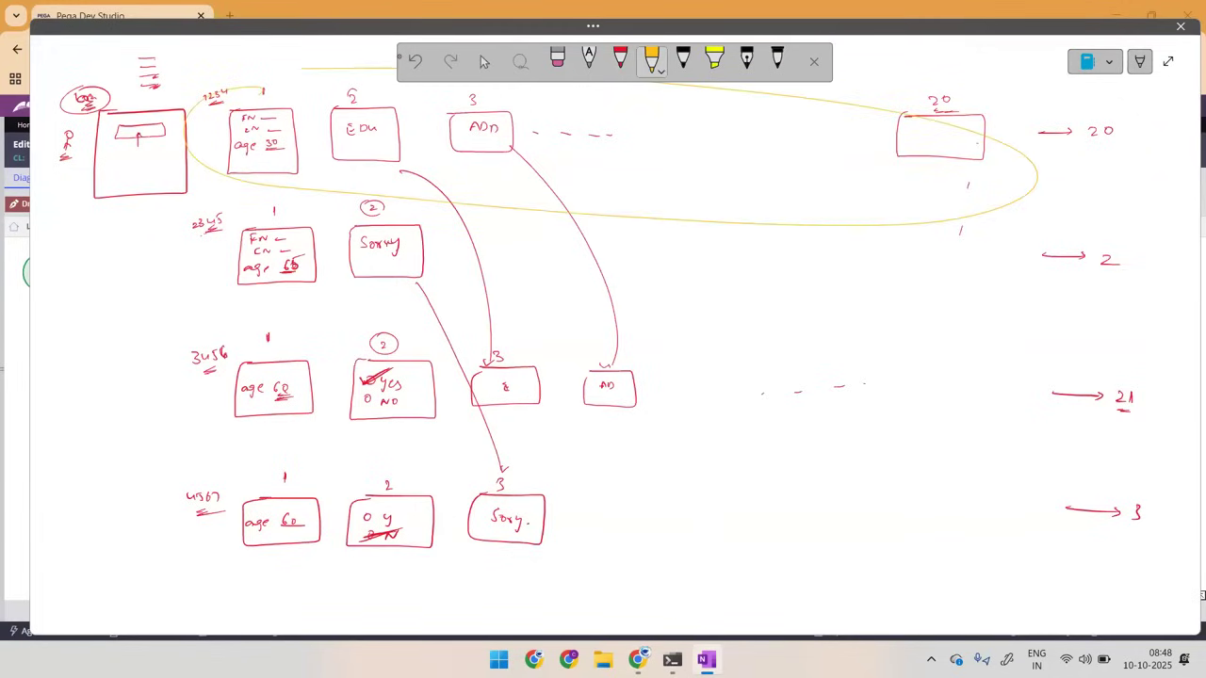
Step: Switch to Dev Studio and delete the Utility, Subprocess and all unnamed Assignment shapes between LoansReg and the End shape
key("alt+Tab")
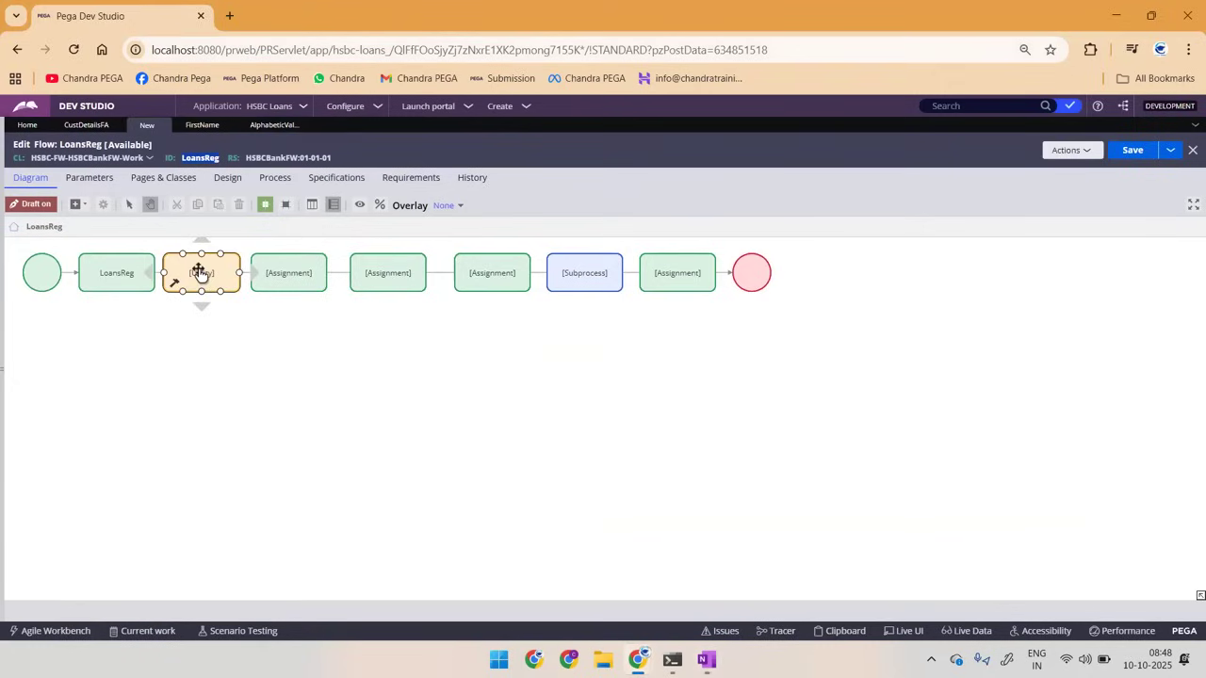
left_click_drag(201, 272, 474, 261)
key("Delete")
left_click(557, 270)
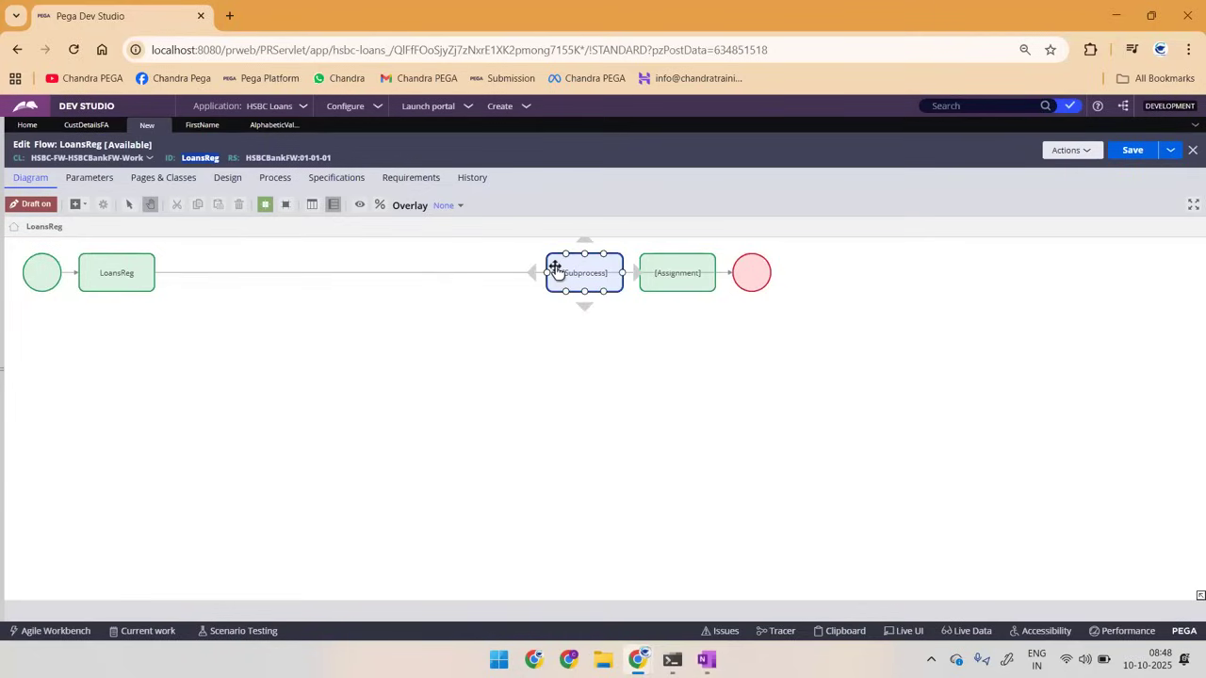
key("Delete")
left_click(663, 259)
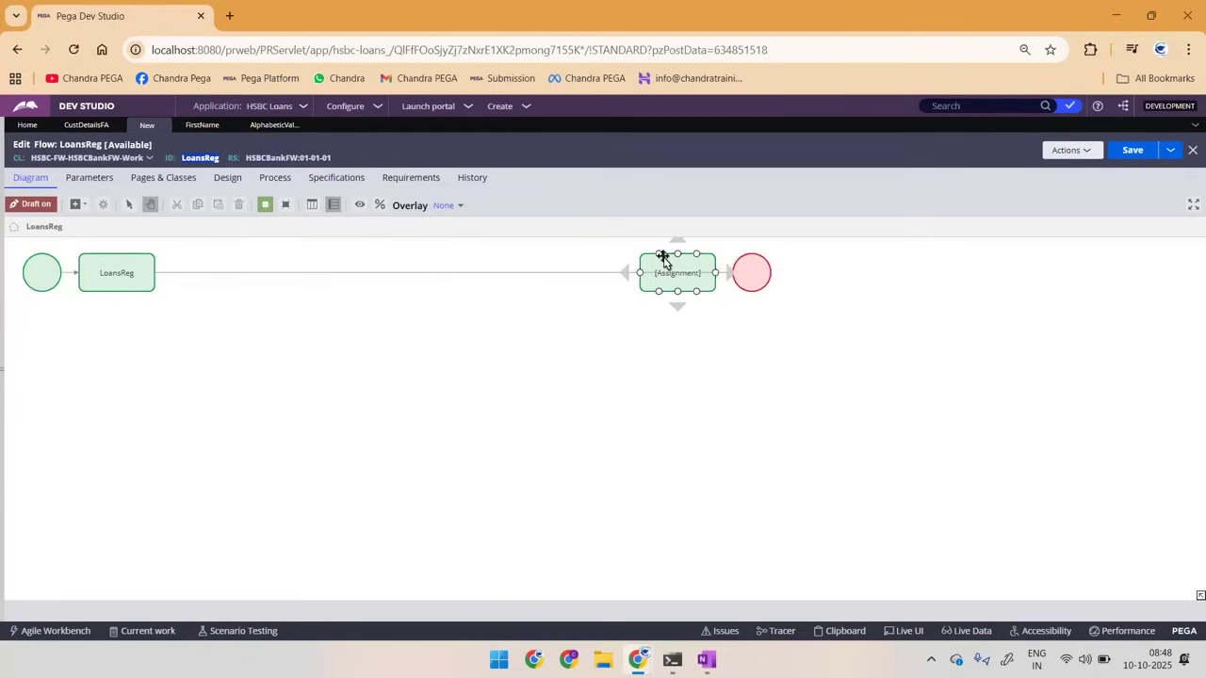
key("Delete")
Step: Reposition the LoansReg assignment slightly further from the Start shape
left_click(114, 273)
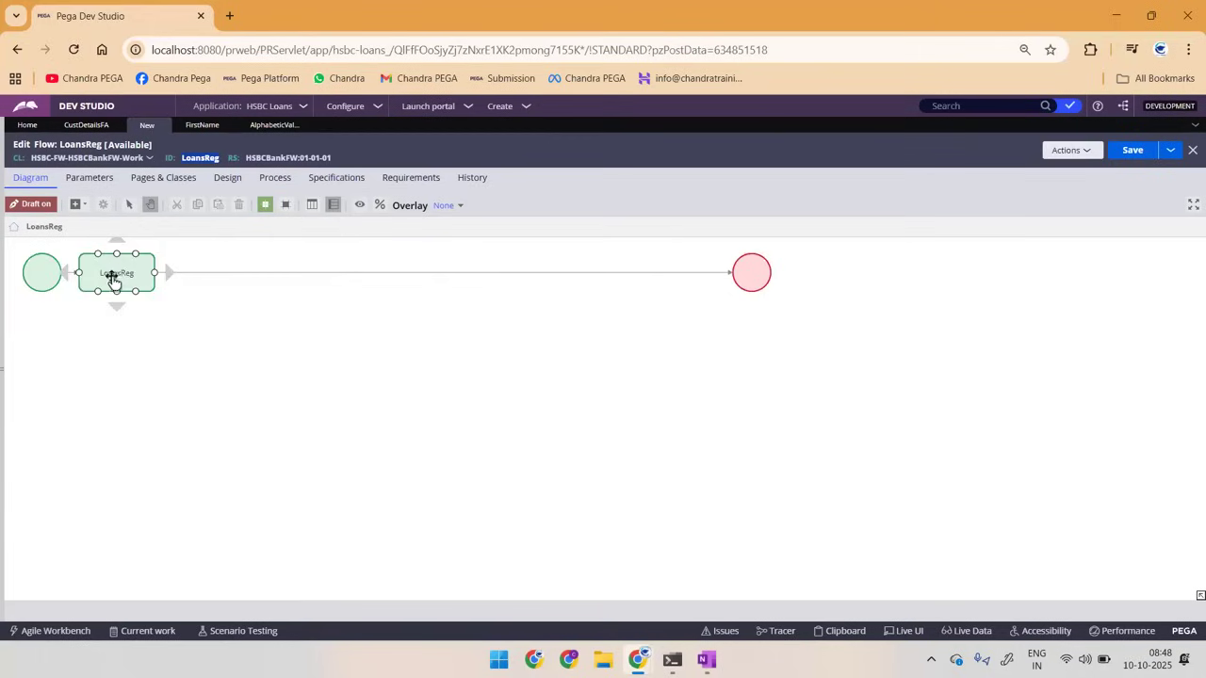
left_click_drag(187, 270, 194, 265)
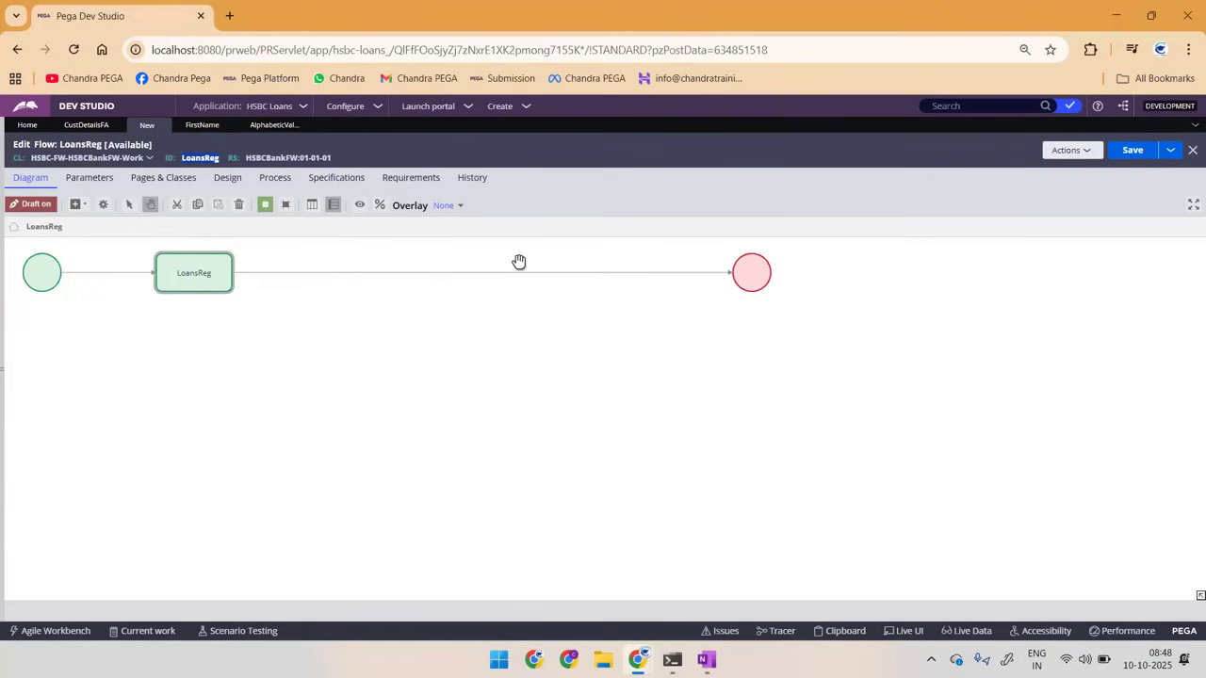
left_click(194, 273)
left_click_drag(194, 272, 144, 273)
Step: In the OneNote sketch, circle the column of first boxes in yellow, mark row 1234's age, and circle its "EDU" box
key("alt+Tab")
mouse_move(196, 132)
left_mouse_down()
mouse_move(165, 566)
mouse_move(345, 410)
mouse_move(256, 61)
left_mouse_up()
left_click_drag(256, 151, 247, 243)
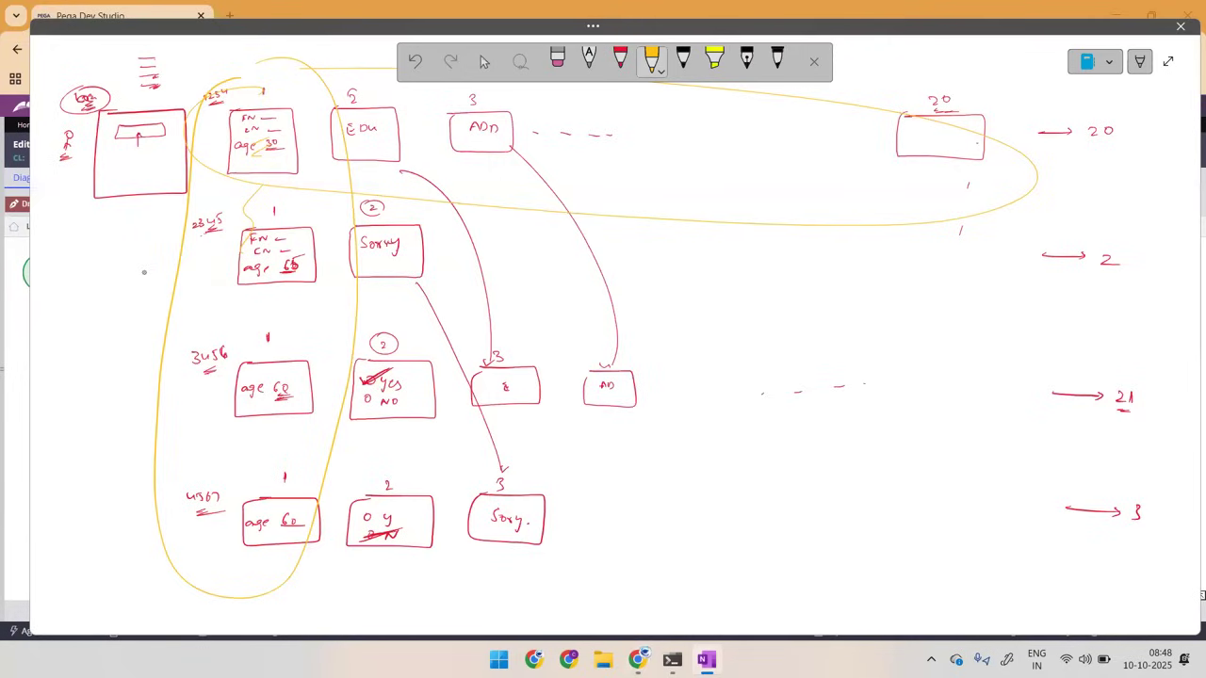
left_click_drag(261, 166, 290, 164)
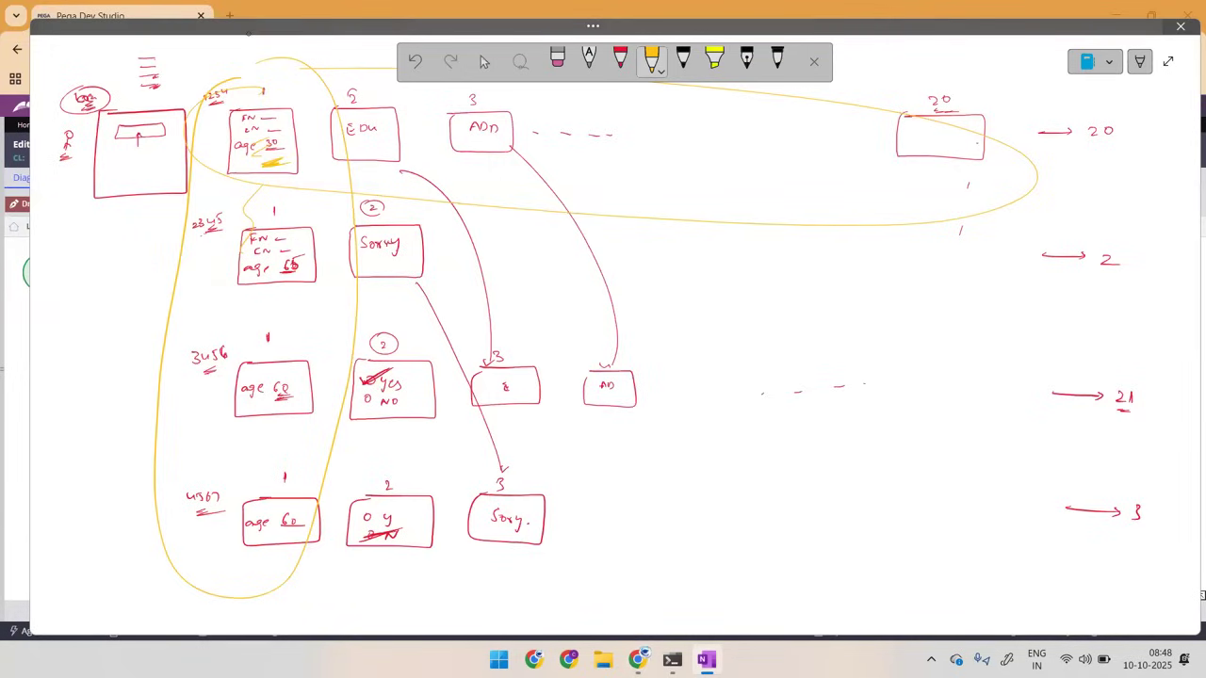
mouse_move(367, 87)
left_mouse_down()
mouse_move(326, 120)
mouse_move(346, 90)
left_mouse_up()
Step: Circle box 2 of rows 2345 and 3456 in black, and mark the age in row 1234
left_click(682, 61)
mouse_move(362, 209)
left_mouse_down()
mouse_move(390, 202)
mouse_move(396, 213)
left_mouse_up()
mouse_move(392, 336)
left_mouse_down()
mouse_move(377, 417)
mouse_move(407, 341)
left_mouse_up()
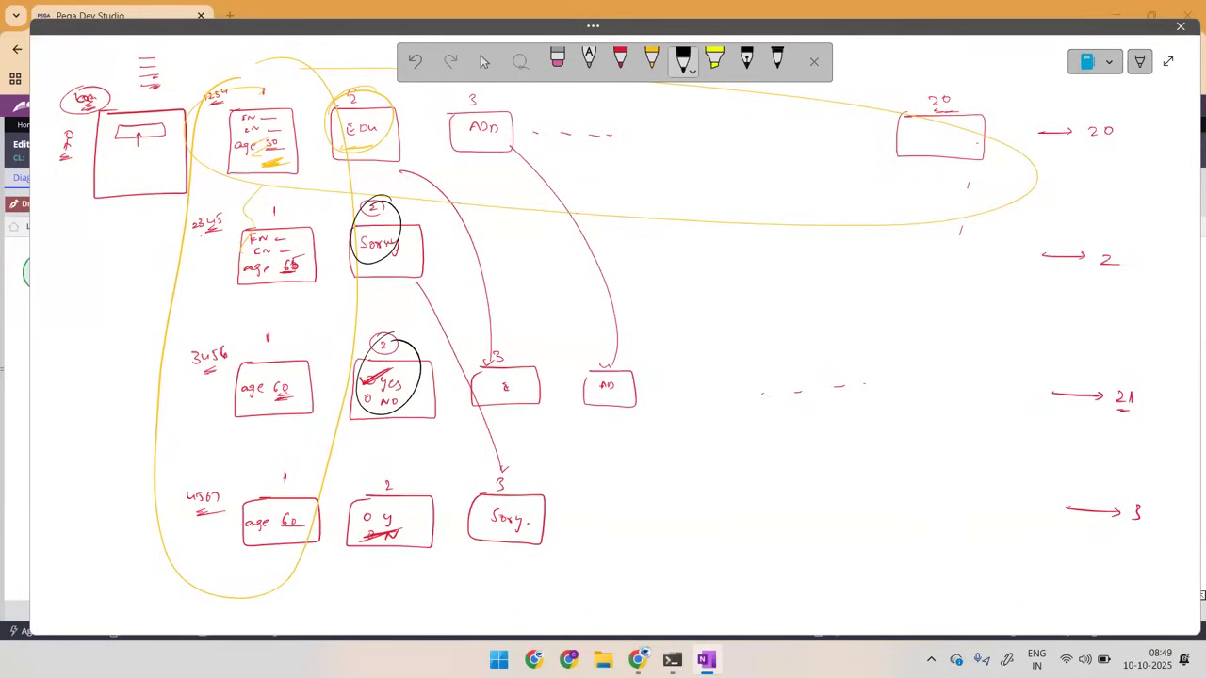
left_click_drag(288, 141, 306, 139)
Step: Switch to Dev Studio and add a Decision shape after LoansReg, rerouting LoansReg's outgoing connector from the End shape to it
key("alt+Tab")
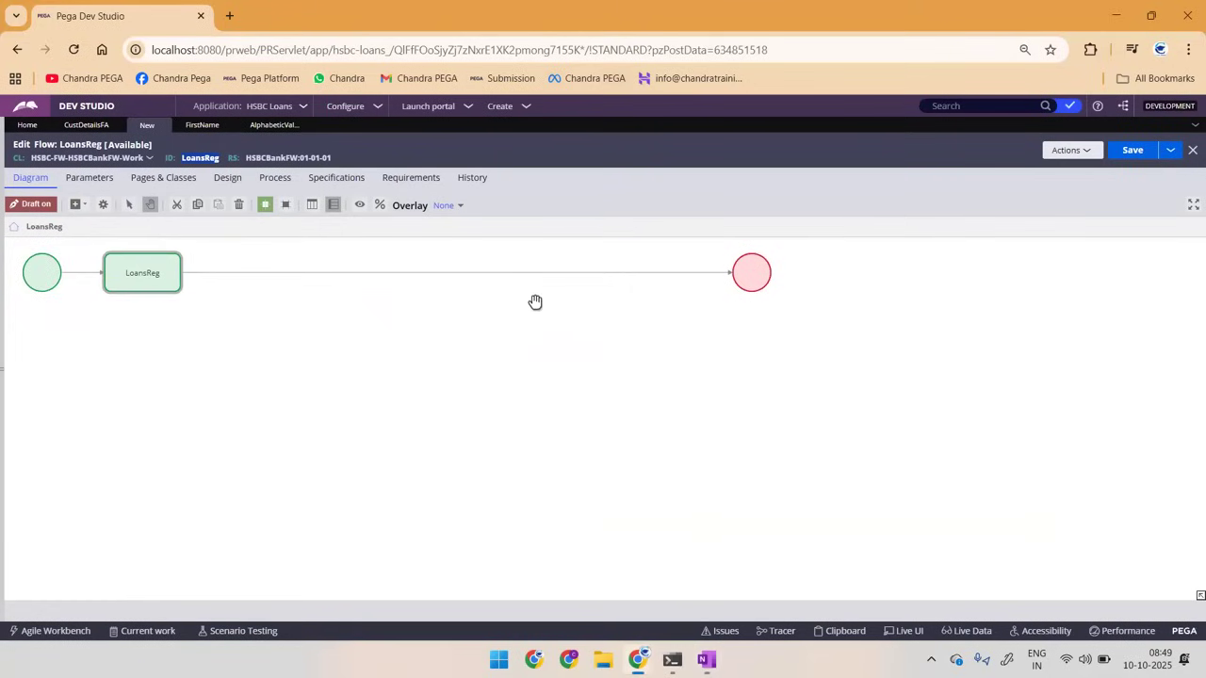
left_click_drag(274, 390, 347, 490)
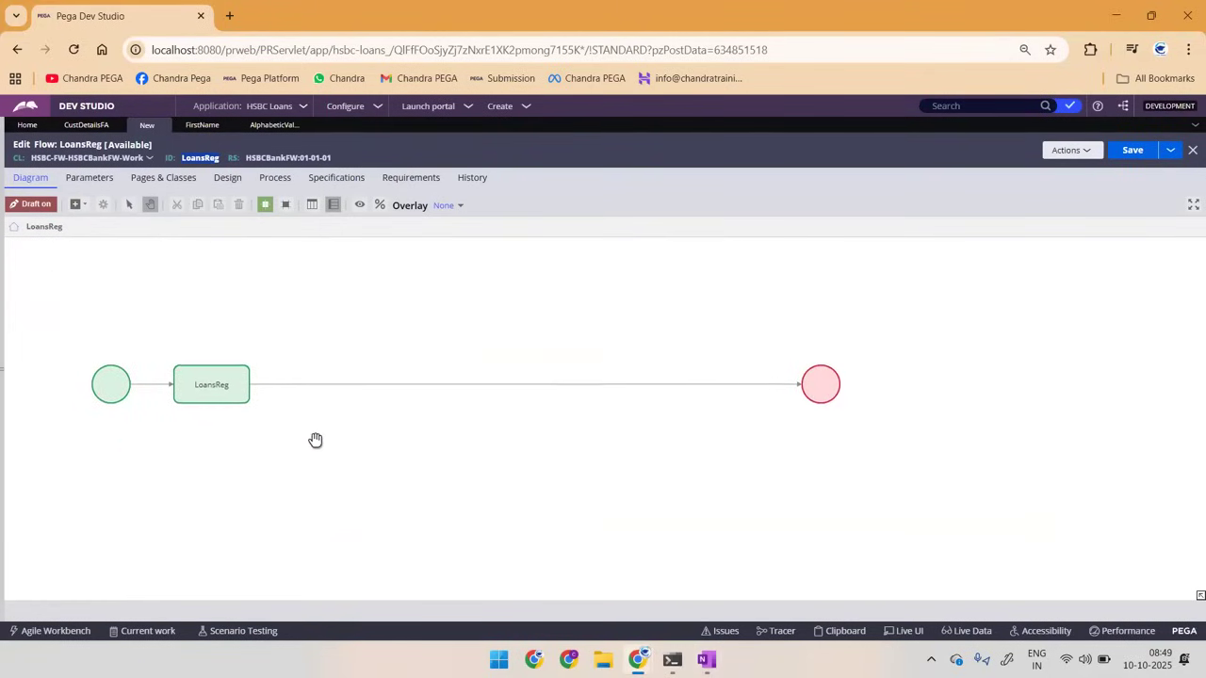
left_click(77, 205)
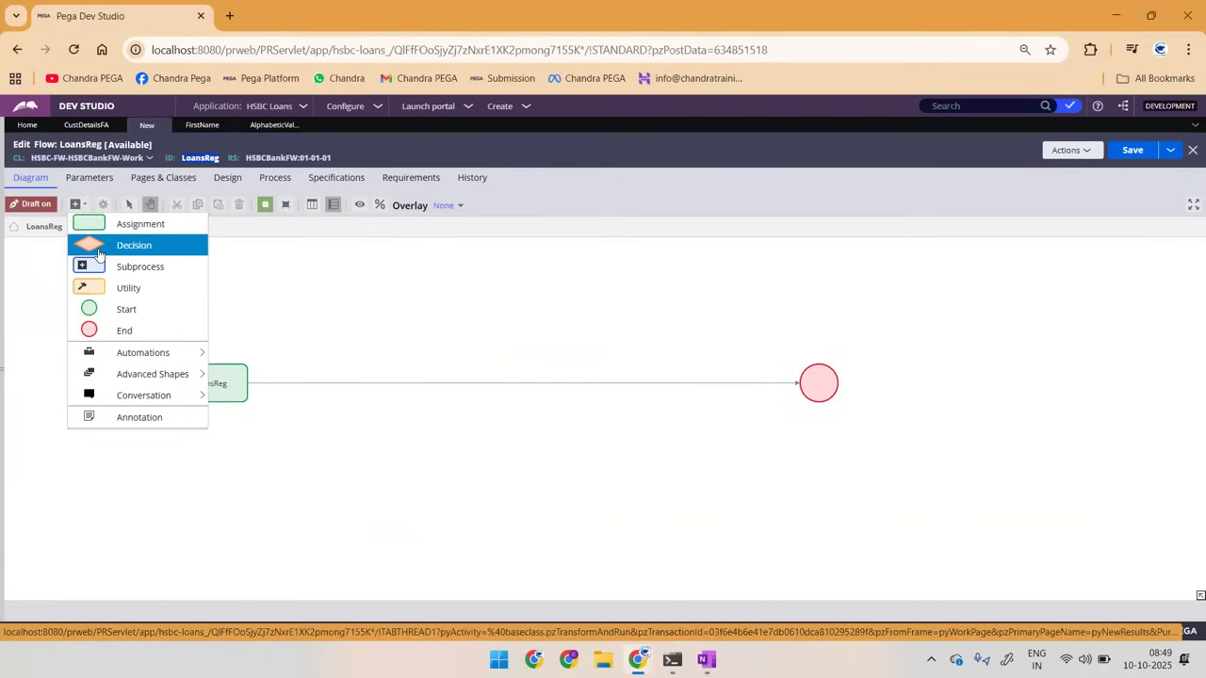
left_click(99, 247)
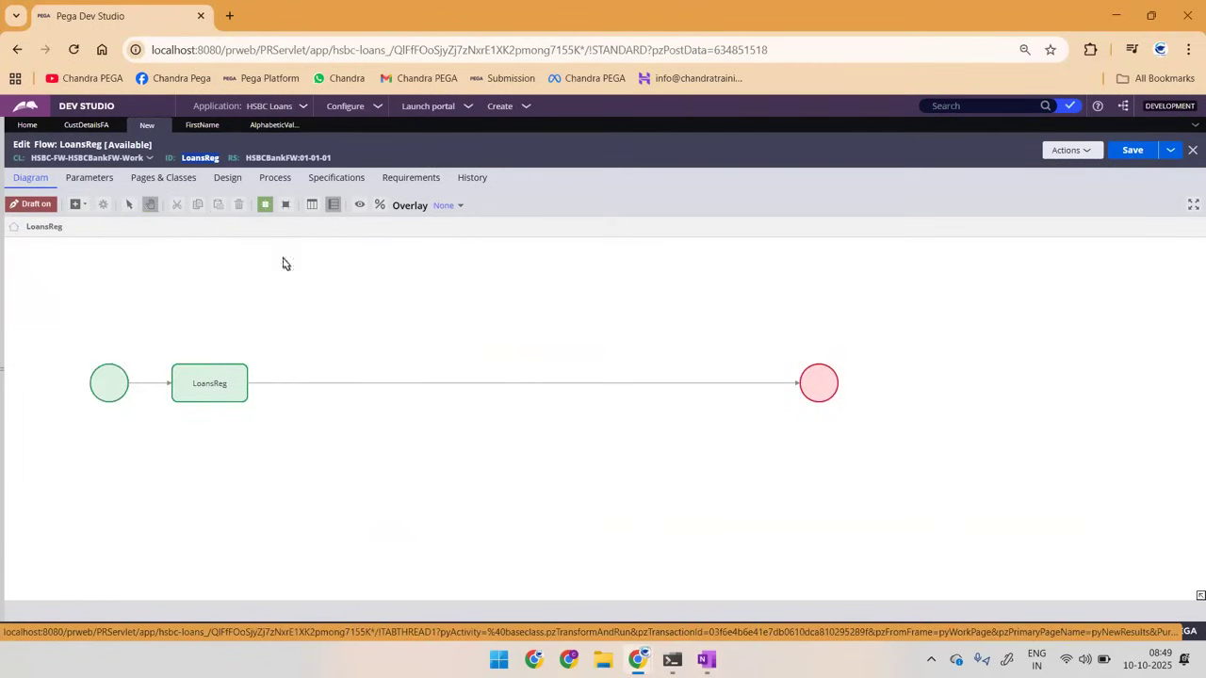
left_click(649, 387)
left_click(801, 385)
left_click_drag(803, 387, 324, 384)
left_click(598, 402)
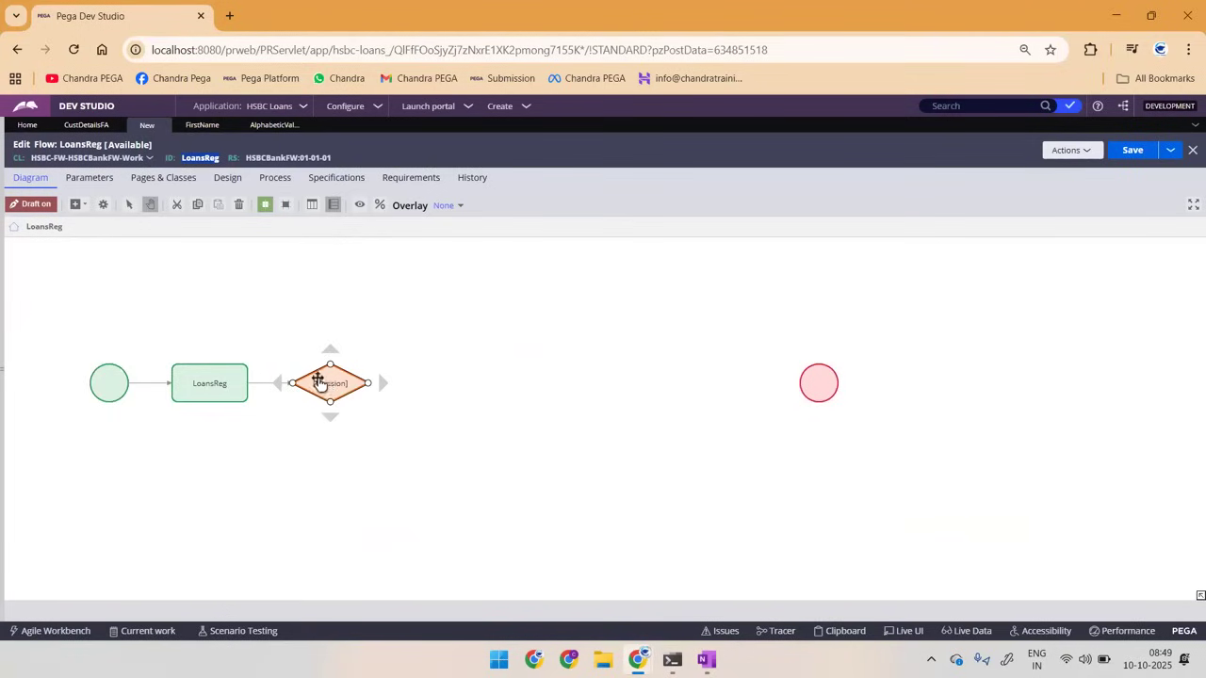
Step: Name the Decision shape "AGe" and draw three loose connectors from it: one rightward, one downward and one upward
double_click(326, 384)
type("AGe")
left_click(400, 396)
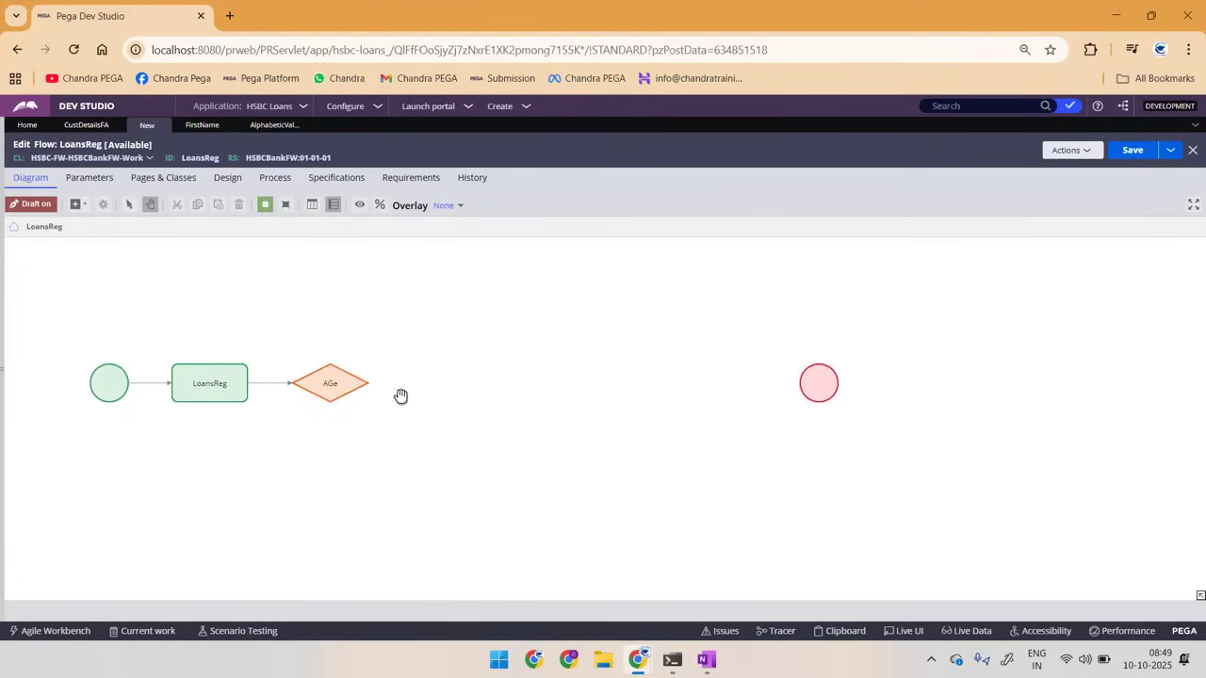
mouse_move(373, 386)
left_click_drag(373, 386, 436, 384)
left_click_drag(334, 418, 335, 461)
left_click_drag(331, 351, 322, 290)
Step: Name the decision's rightward connector "20-59"
left_click(402, 384)
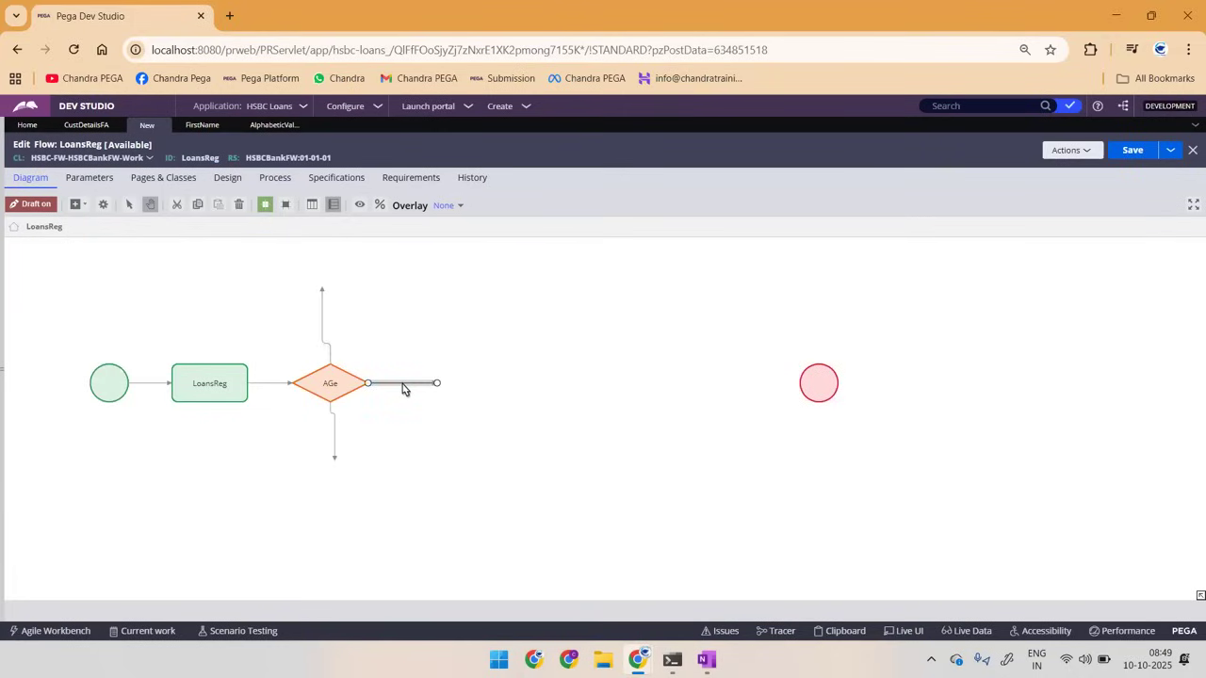
double_click(403, 384)
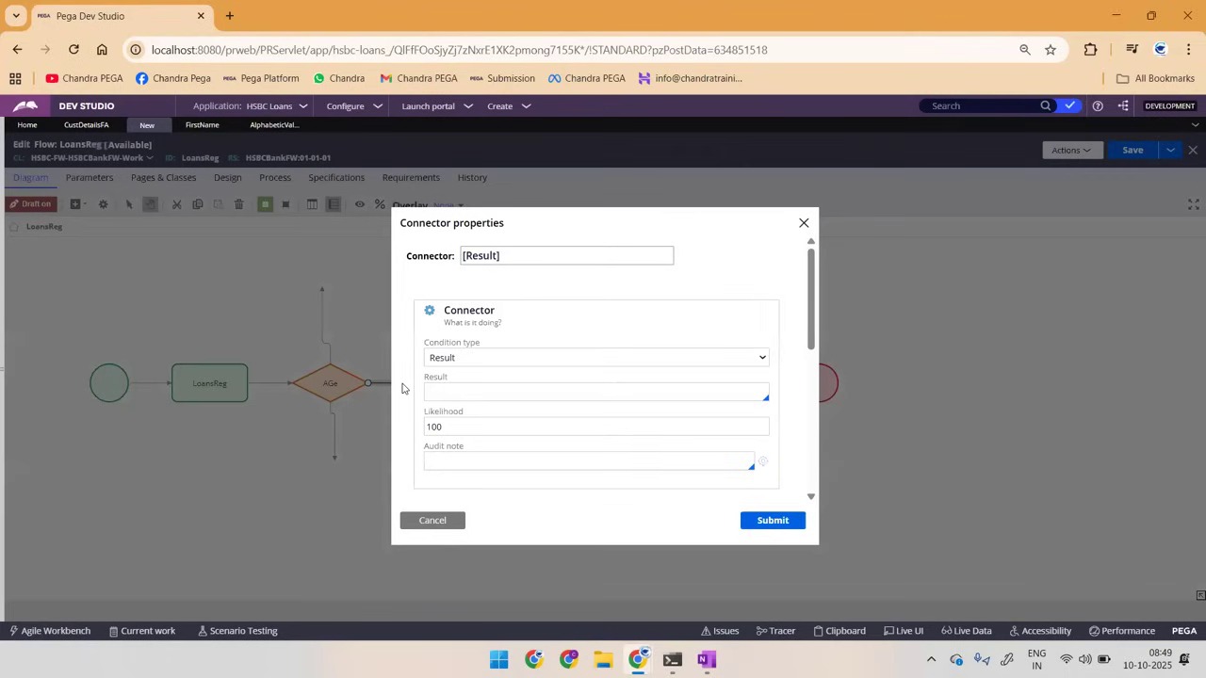
left_click(543, 261)
key("ctrl+a")
type("20-59")
left_click(771, 524)
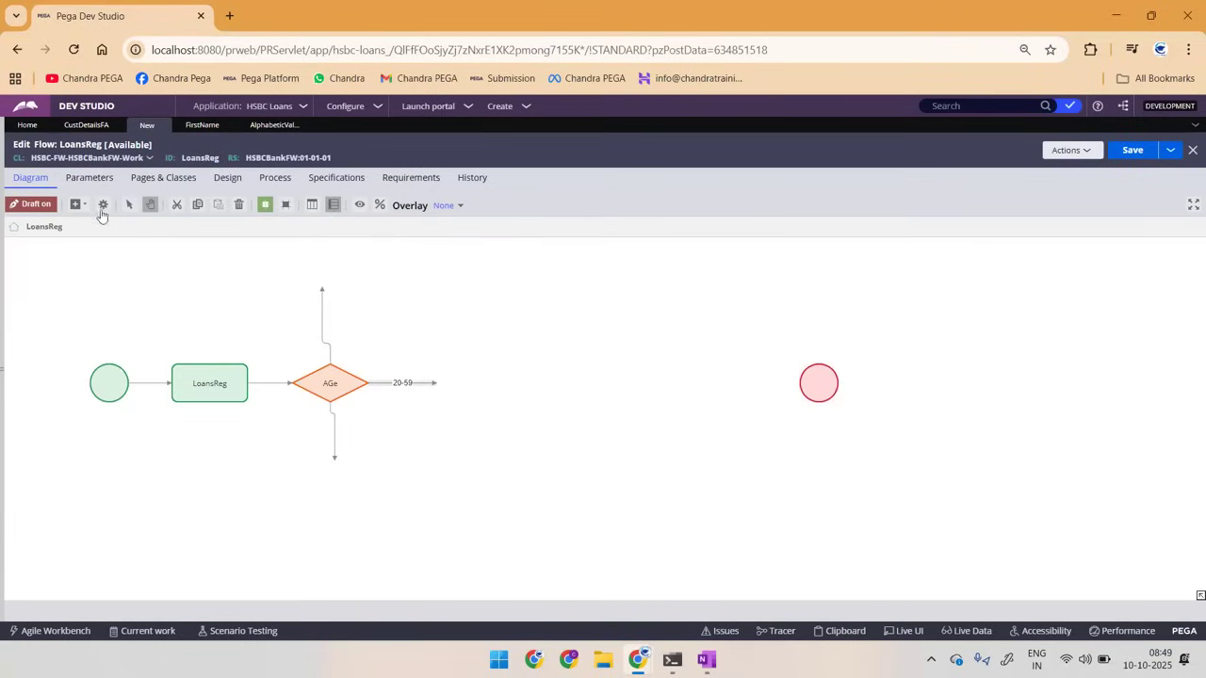
Step: Add an Assignment shape and attach the 20-59 connector to it
left_click(82, 205)
left_click_drag(129, 226, 455, 381)
left_click(475, 389)
left_click(409, 385)
left_click(453, 382)
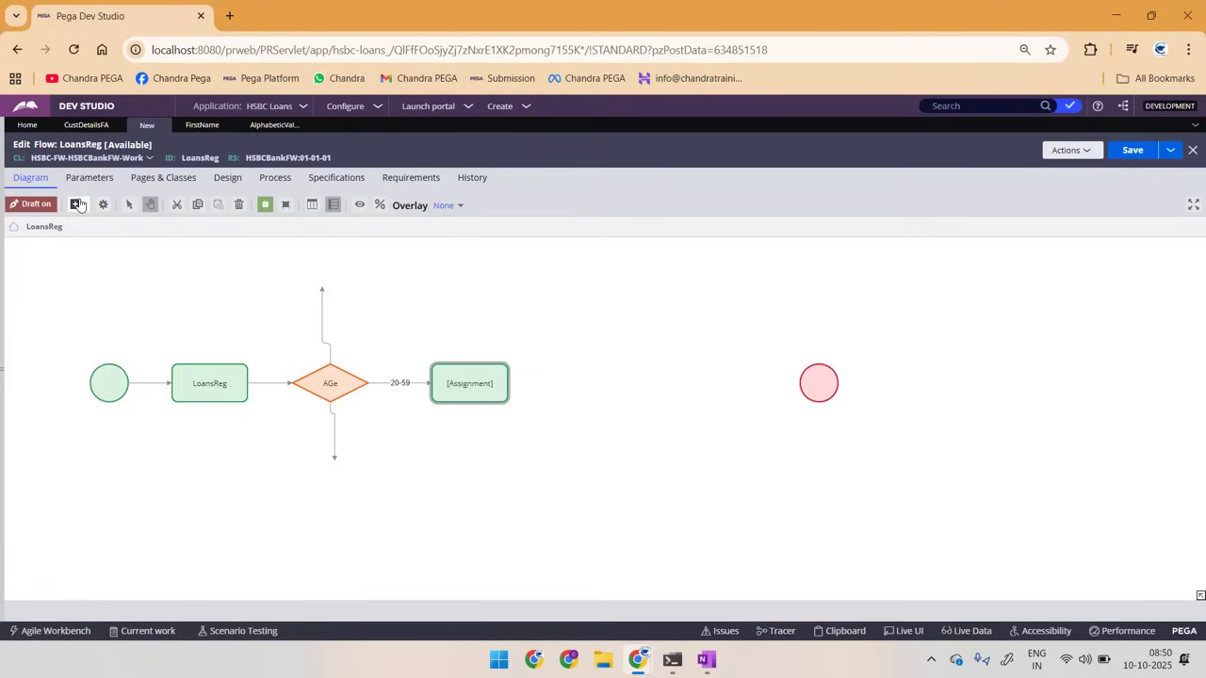
Step: Add a second Assignment on the 20-59 path and connect the first Assignment to it
left_click(76, 204)
left_click(118, 227)
left_click(554, 364)
left_click_drag(510, 387, 590, 383)
left_click(280, 274)
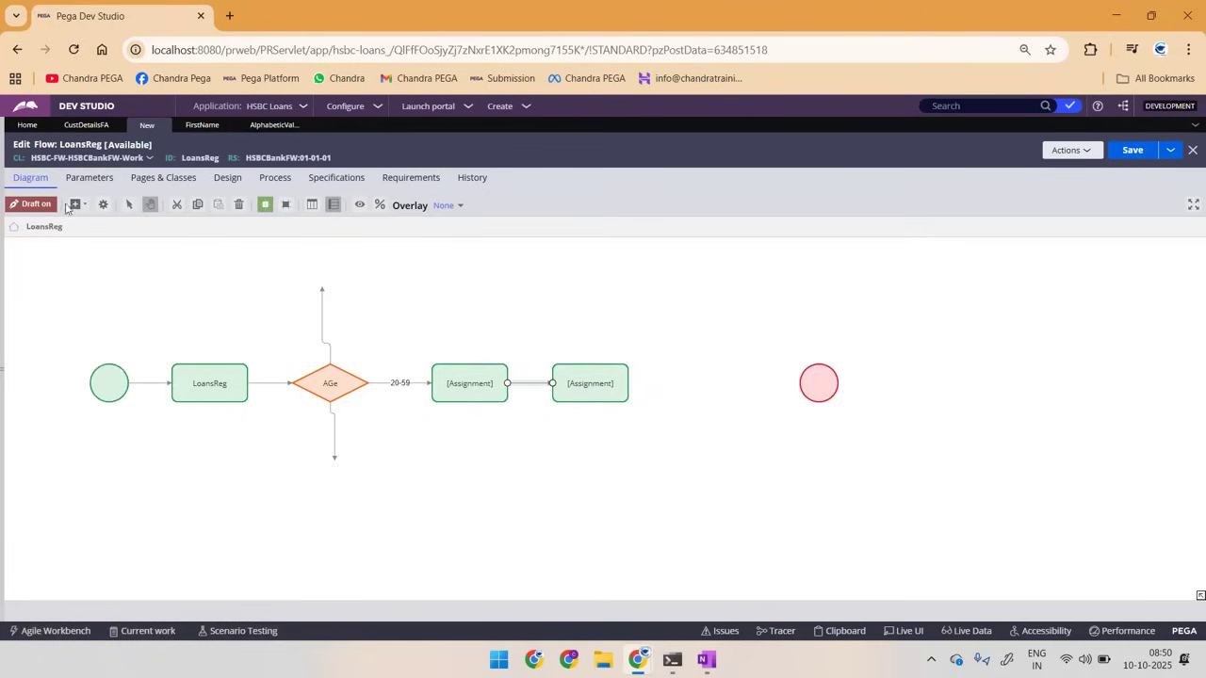
Step: Add a third Assignment on the 20-59 path and connect the second Assignment through it to the End shape
left_click(76, 206)
left_click(118, 225)
left_click(615, 407)
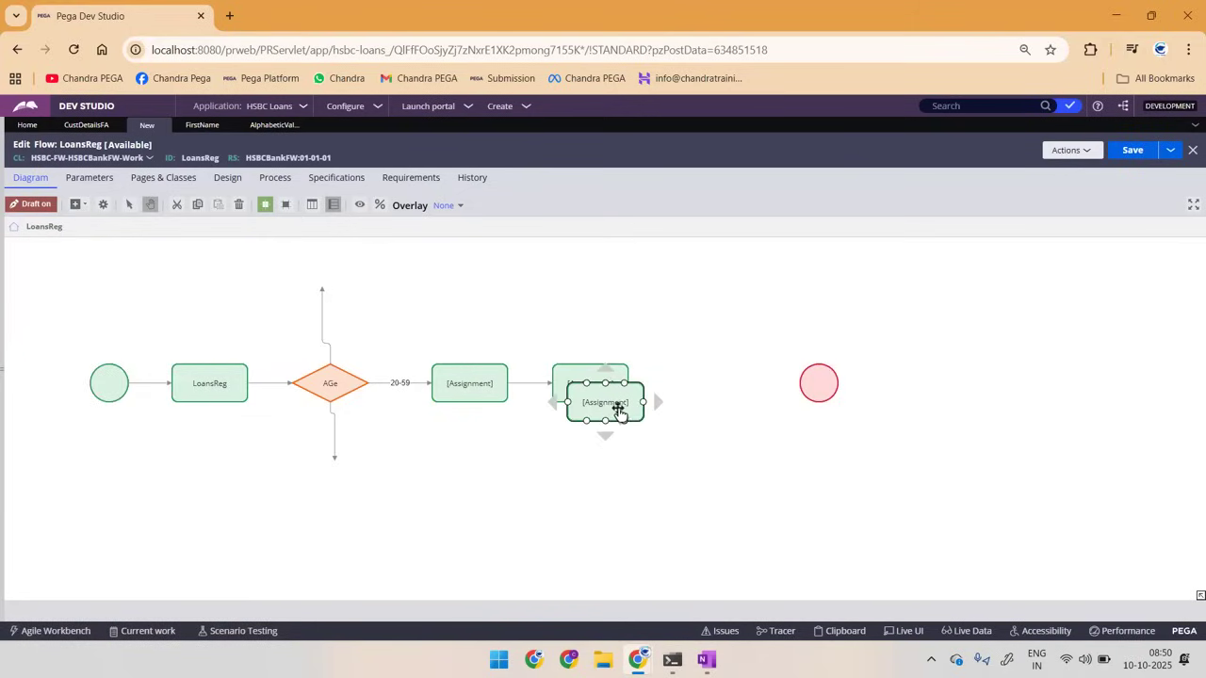
left_click(698, 387)
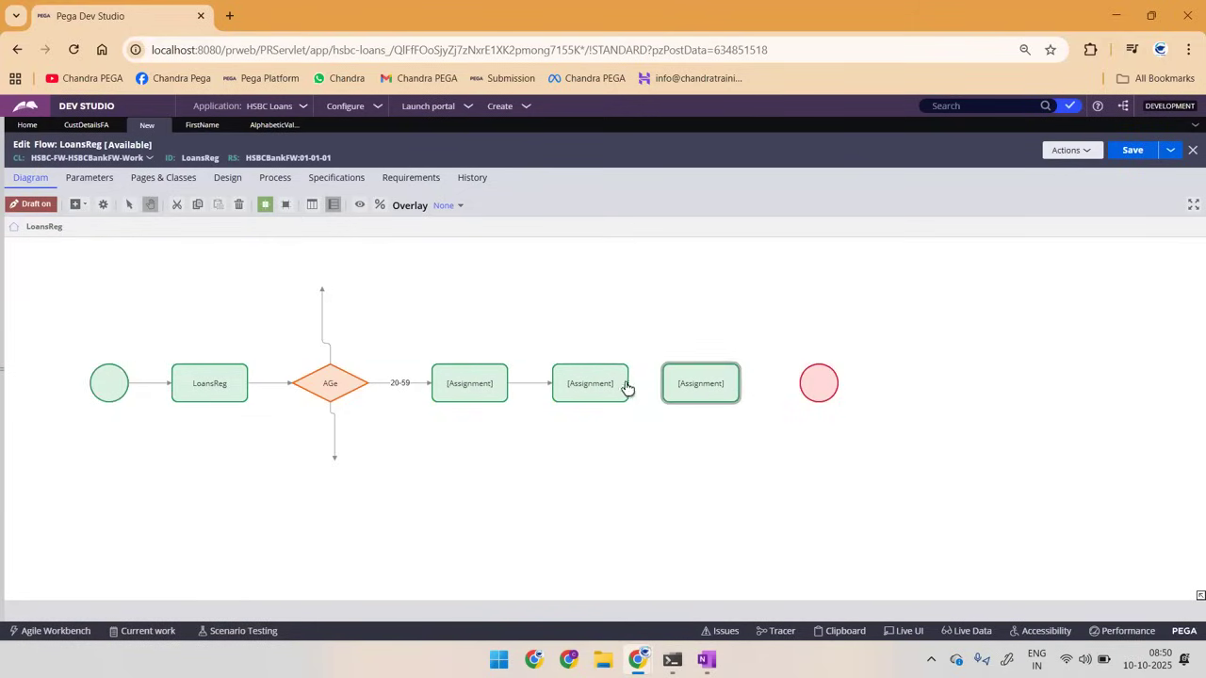
left_click_drag(641, 387, 817, 384)
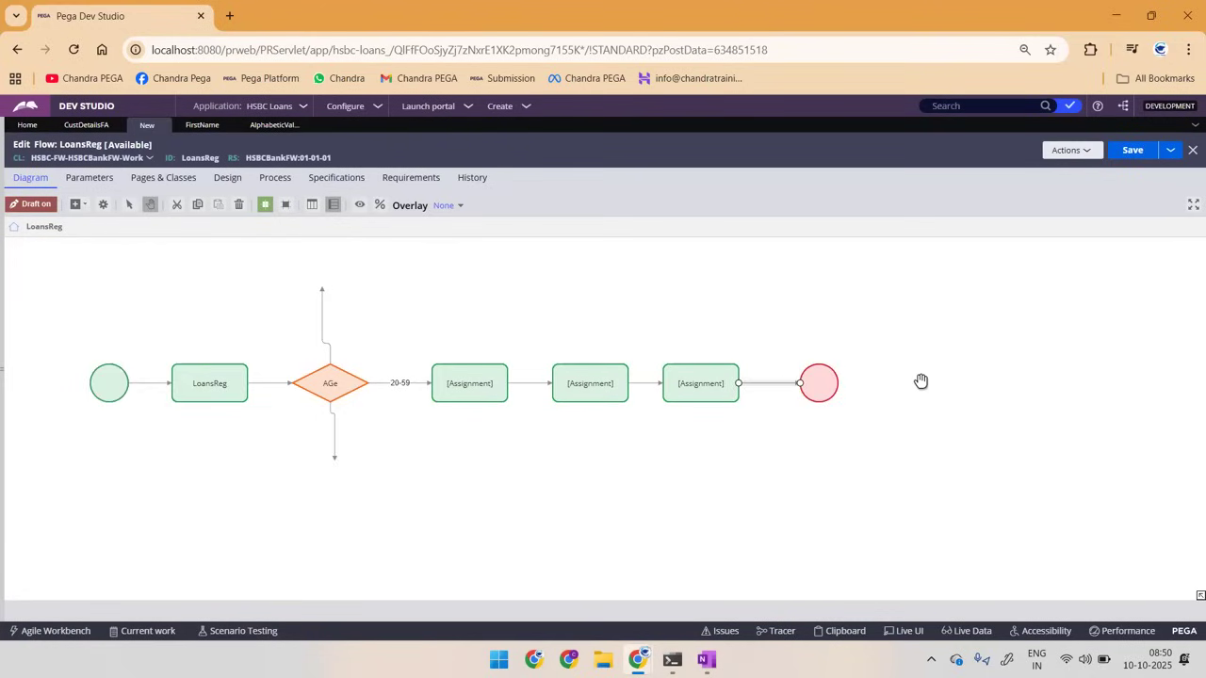
left_click(201, 372)
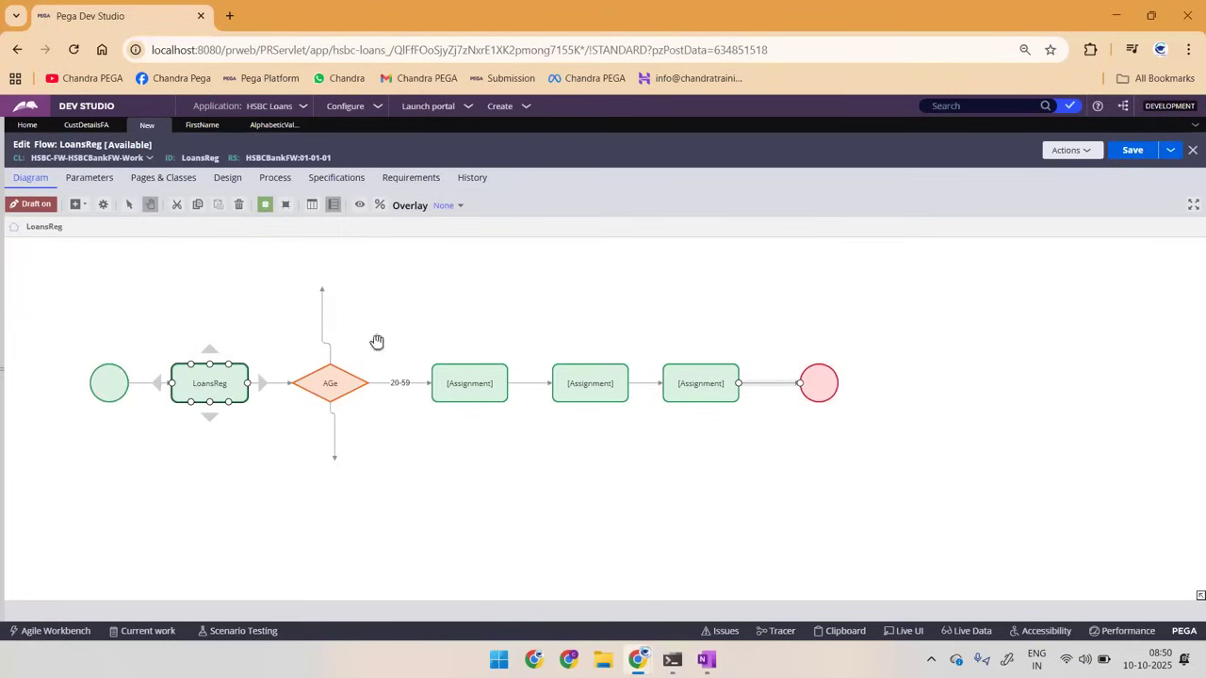
left_click(356, 358)
left_click(311, 377)
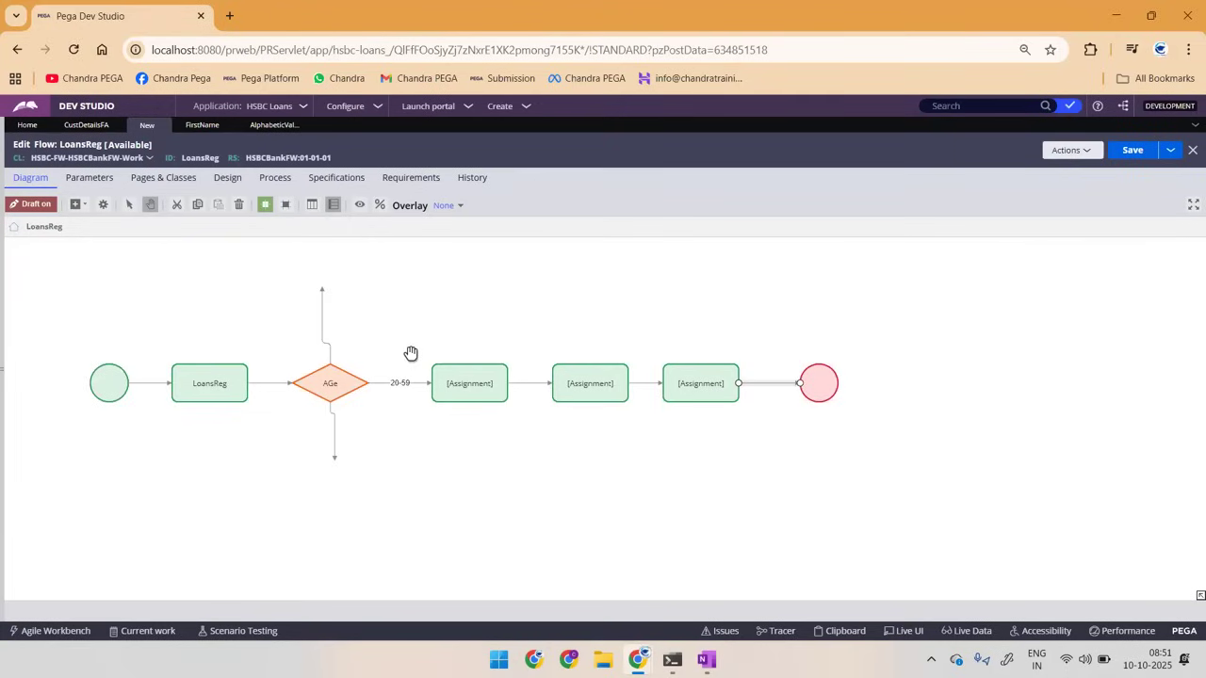
left_click(194, 388)
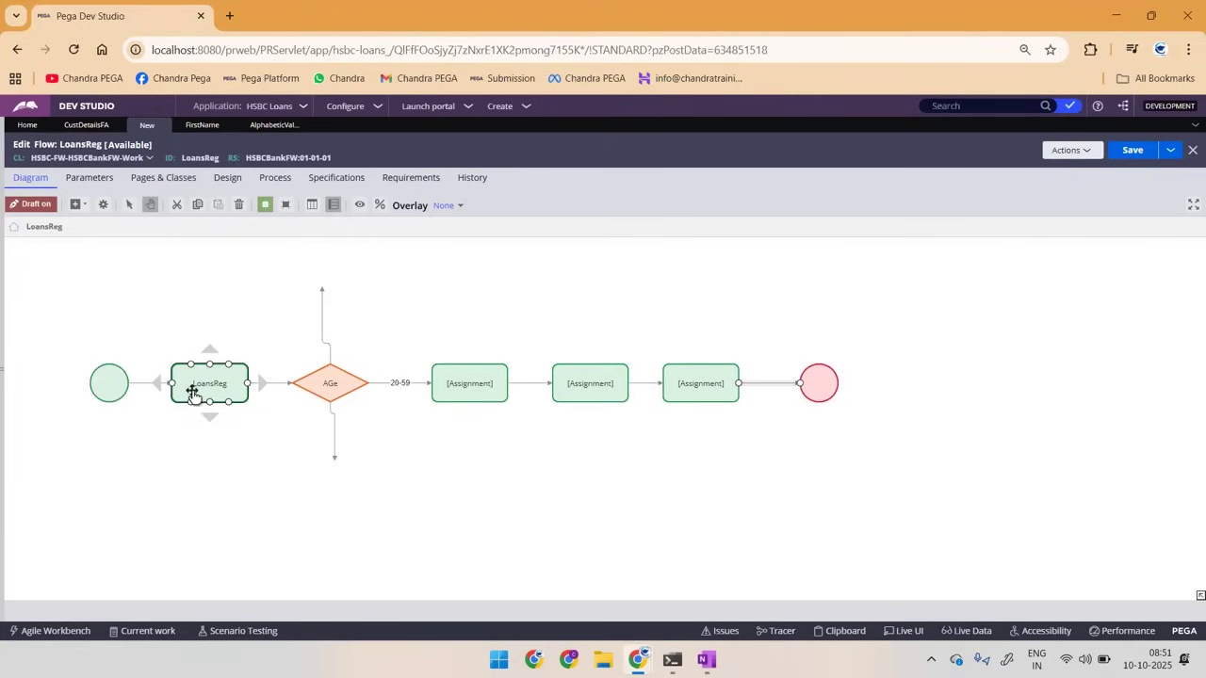
left_click(462, 396)
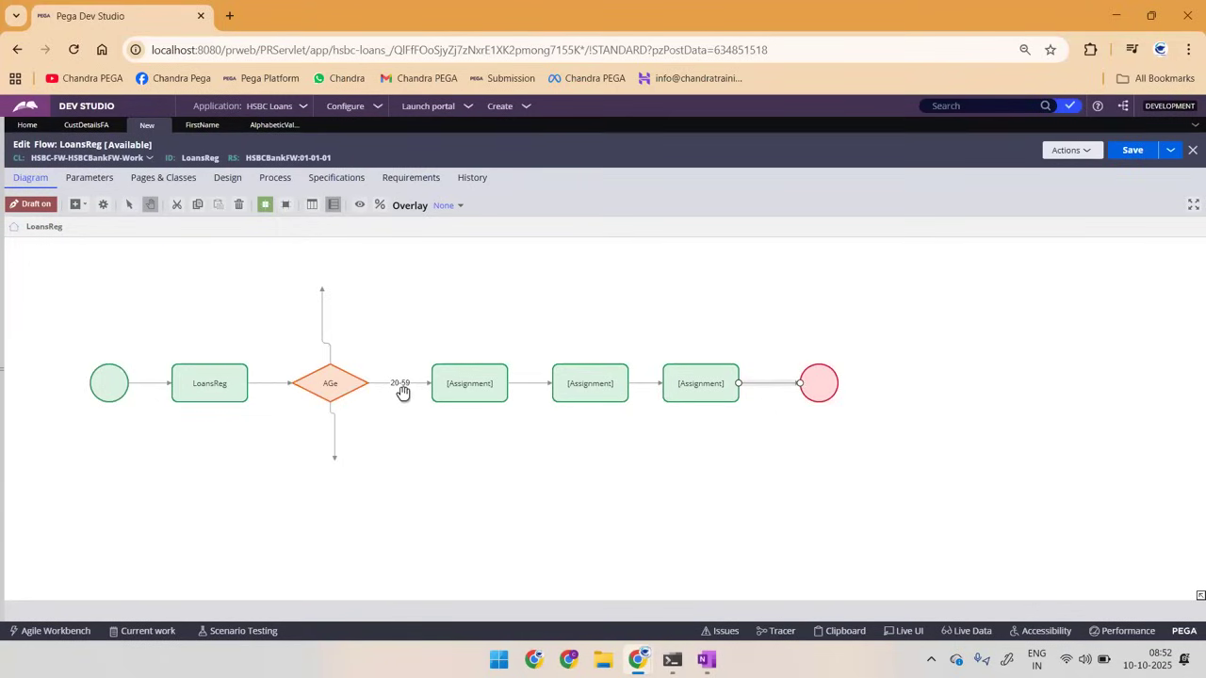
left_click(461, 386)
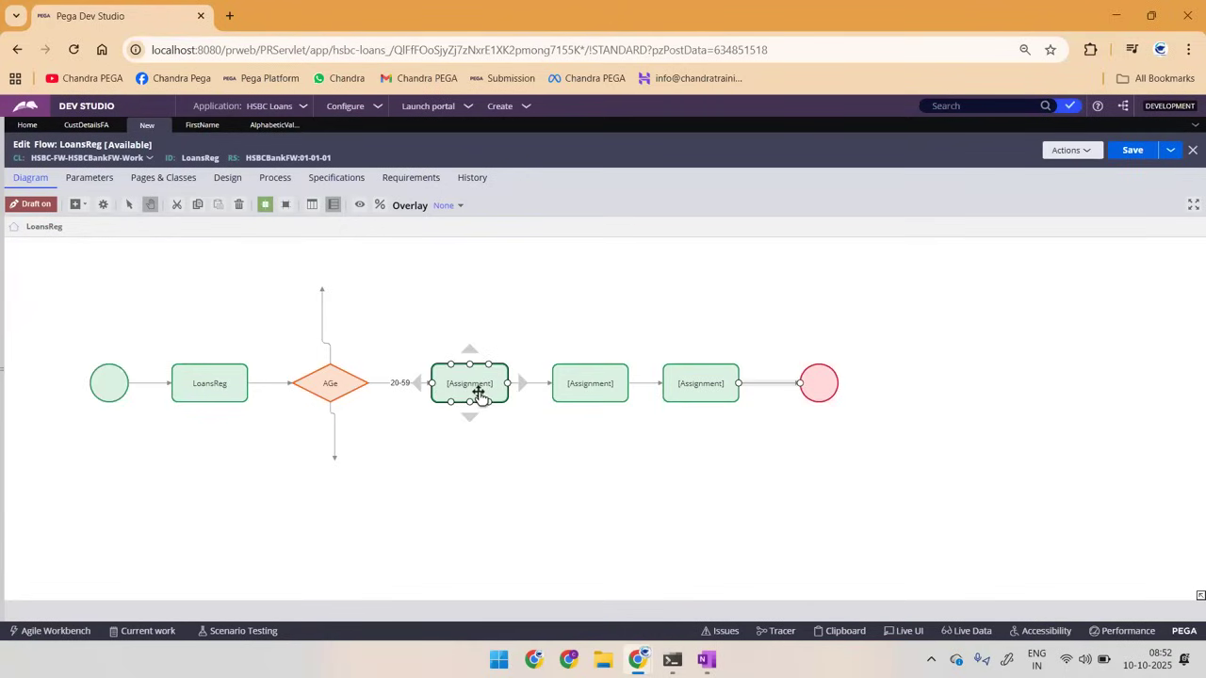
Step: Name the decision's upward connector ">60"
left_click(326, 350)
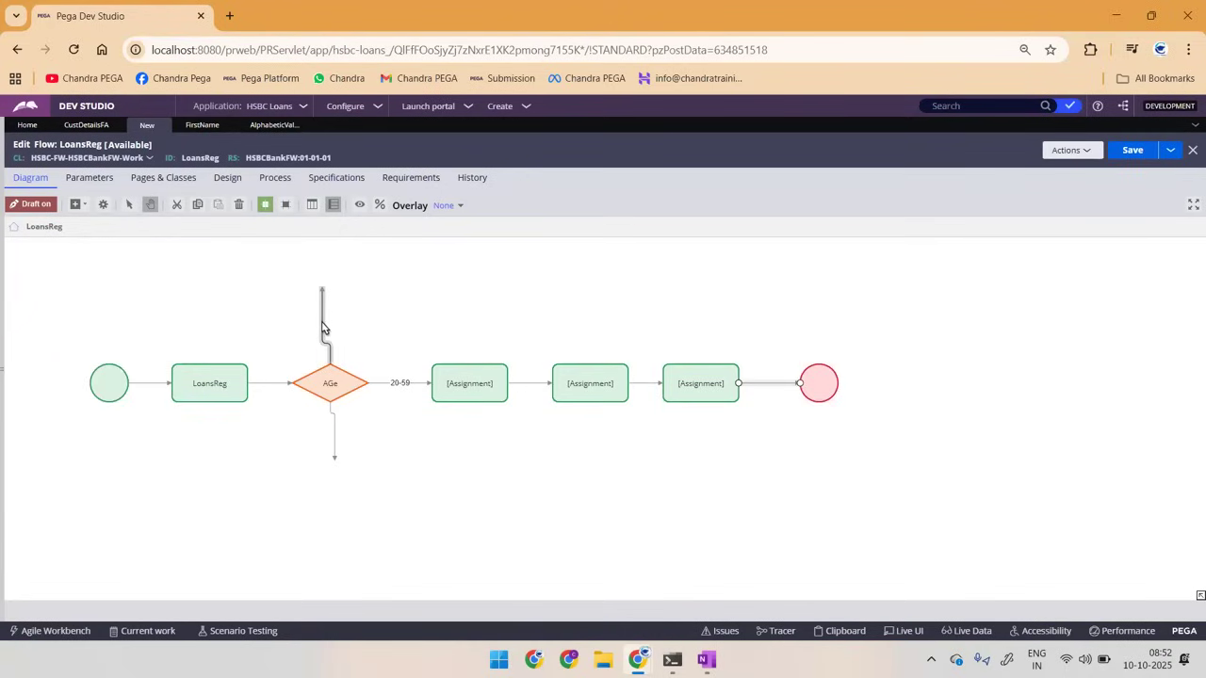
double_click(322, 327)
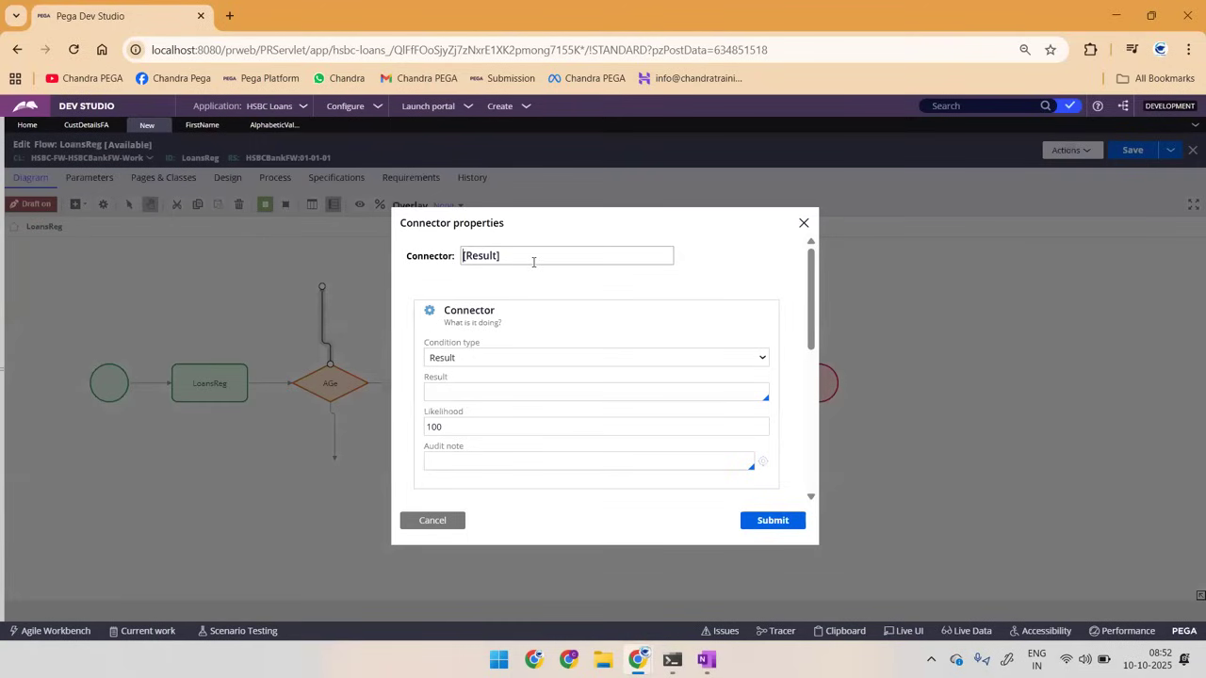
triple_click(534, 262)
type(">60")
left_click(763, 521)
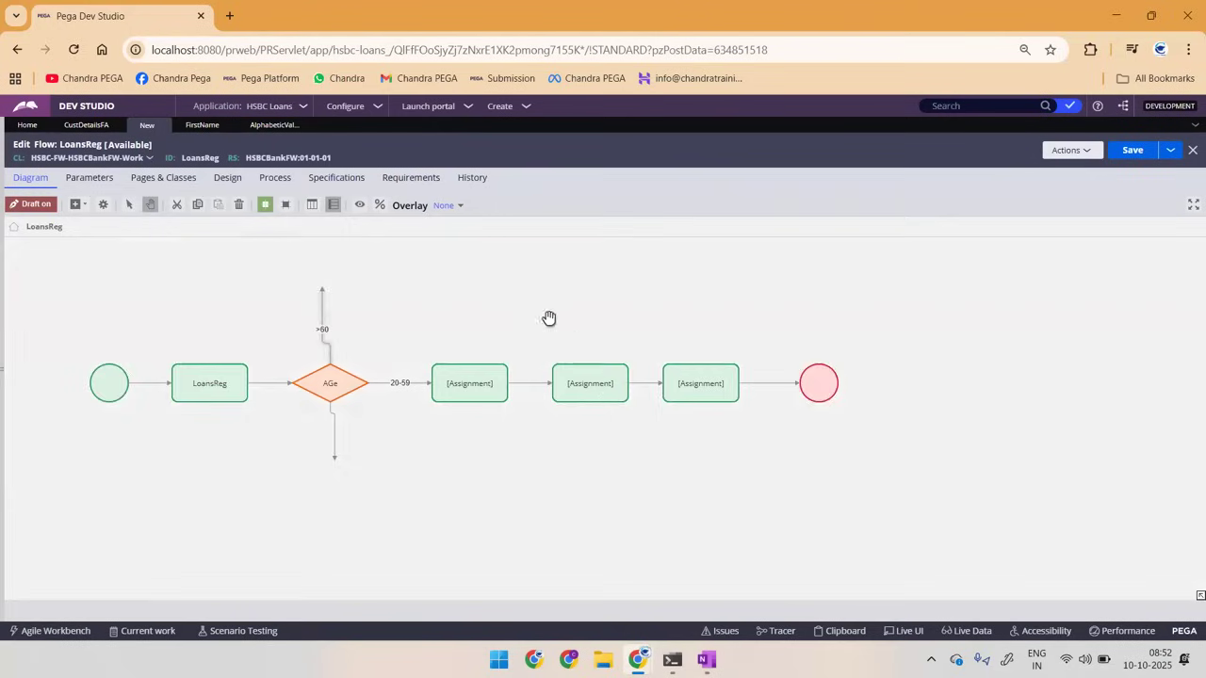
Step: Add an Assignment shape above the AGe decision and attach the >60 connector to it
left_click(79, 204)
left_click(120, 224)
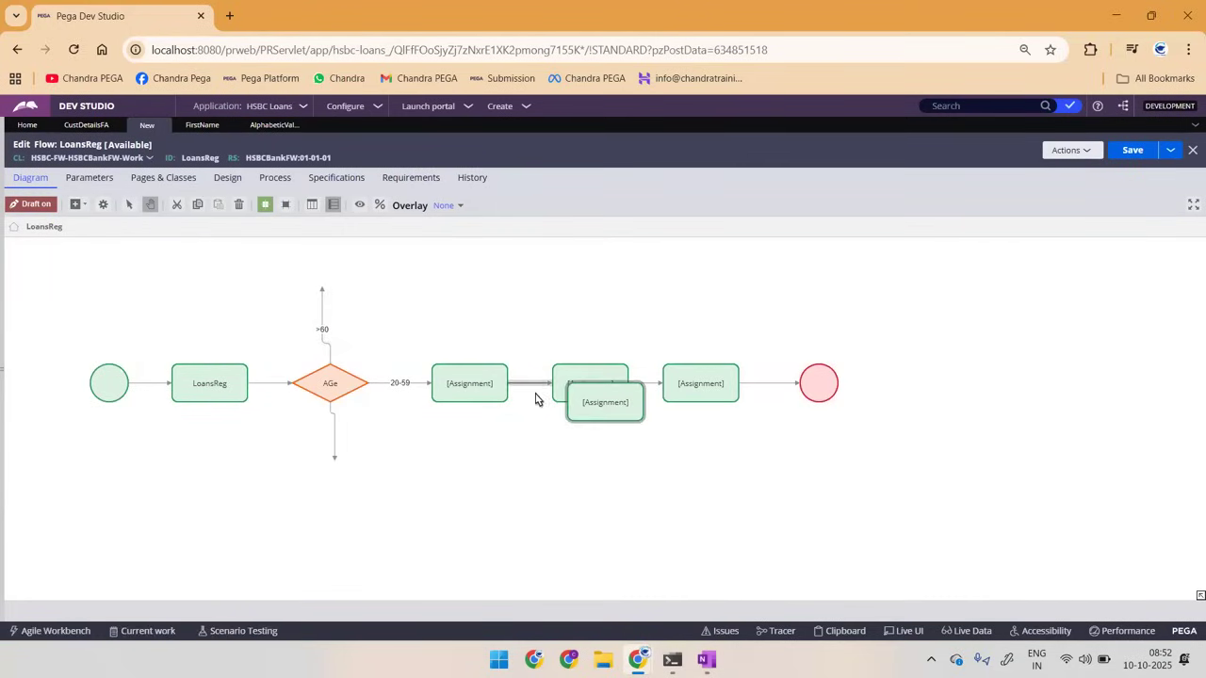
left_click_drag(606, 401, 534, 342)
left_click_drag(433, 283, 418, 275)
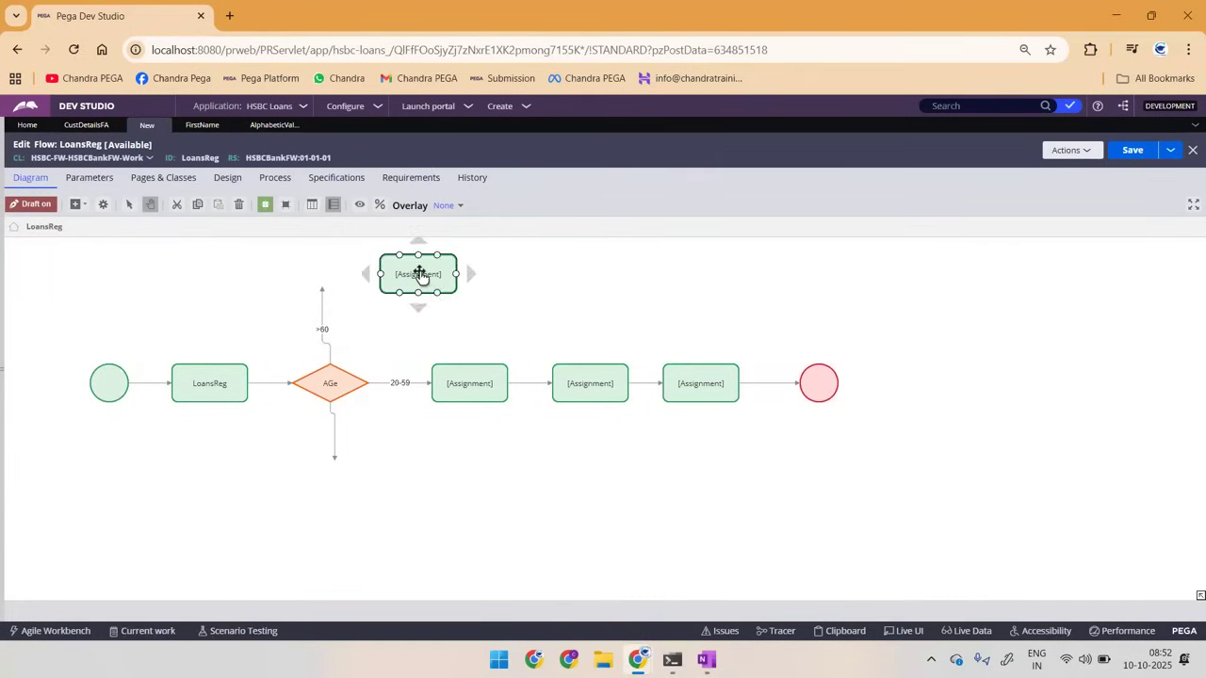
left_click(323, 288)
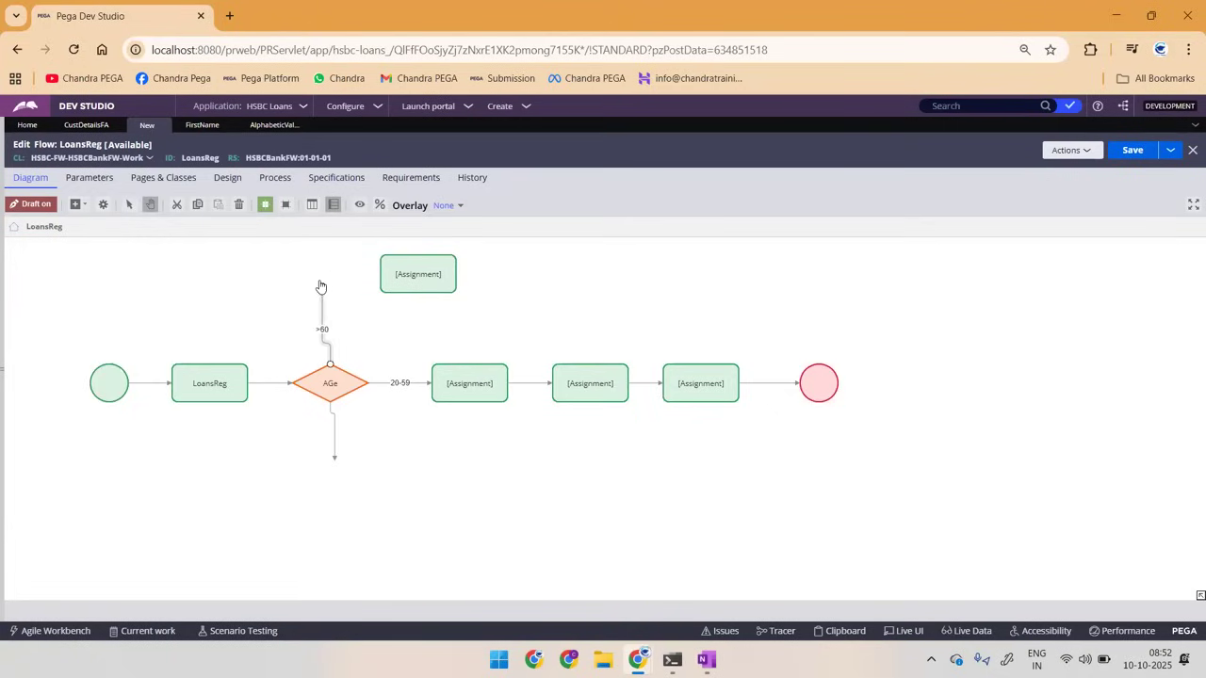
mouse_move(325, 275)
left_mouse_down()
mouse_move(399, 273)
mouse_move(328, 261)
left_mouse_up()
left_click(328, 301)
left_click_drag(417, 277, 326, 262)
left_click(484, 286)
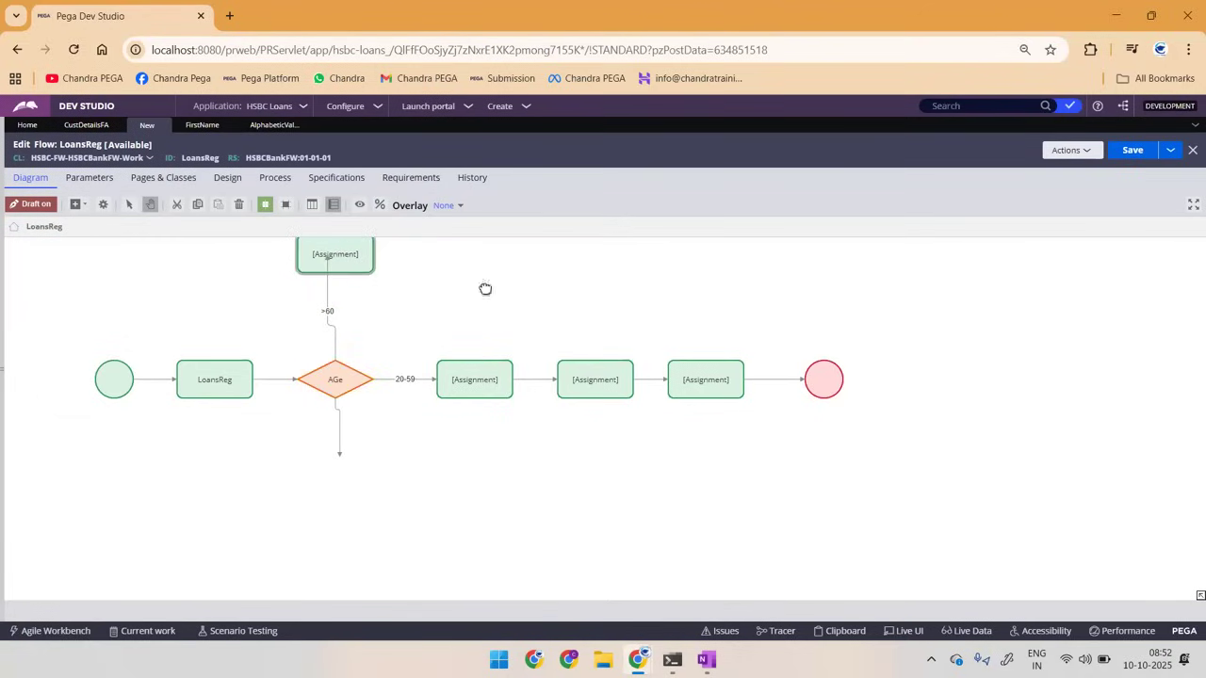
left_click_drag(485, 288, 476, 326)
left_click(324, 288)
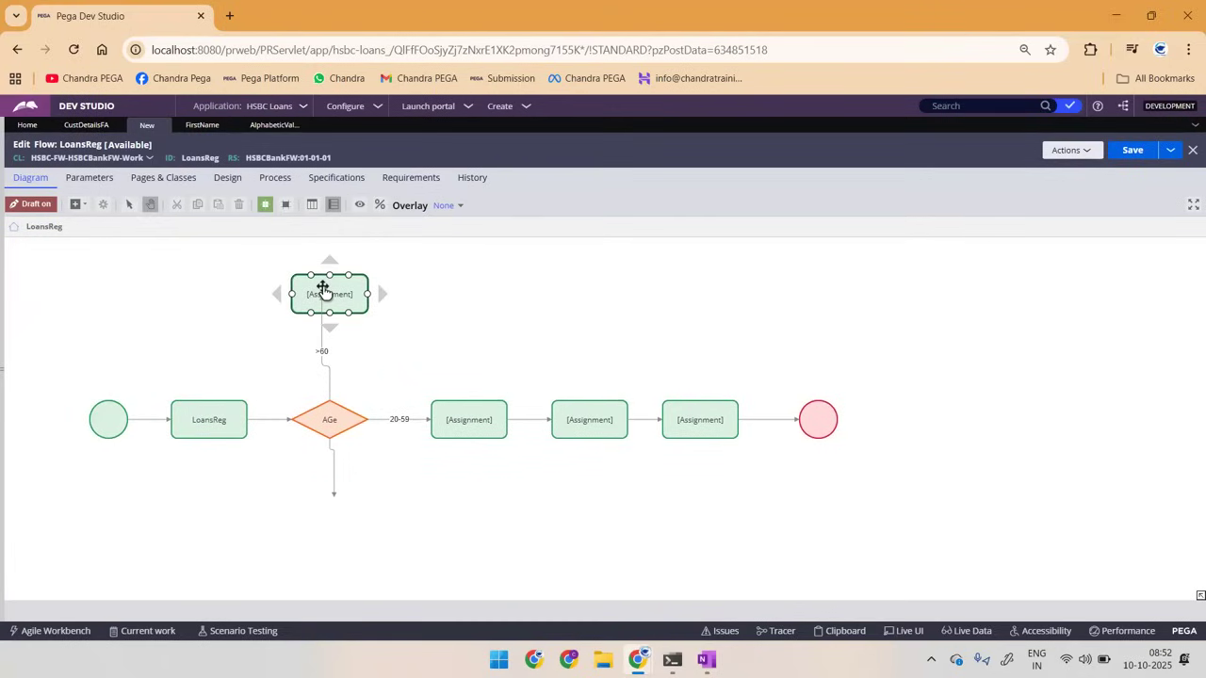
left_click(159, 256)
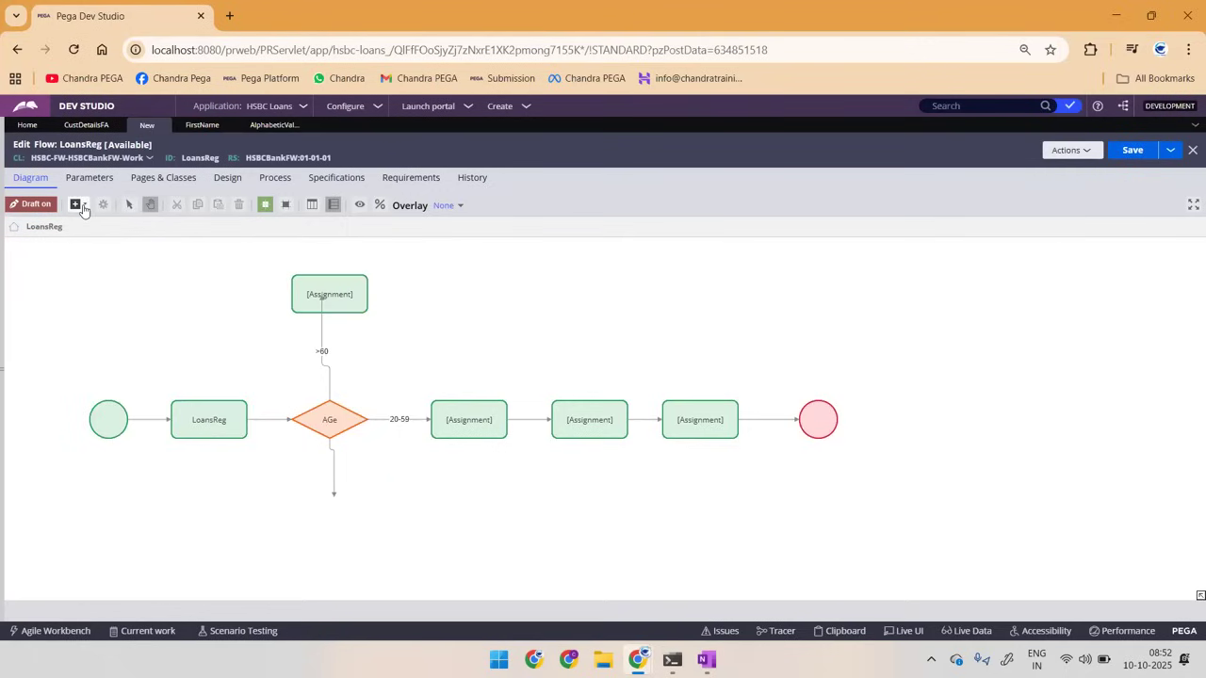
Step: Add an End shape beside the >60 Assignment and connect that Assignment to it
left_click(81, 206)
left_click(101, 331)
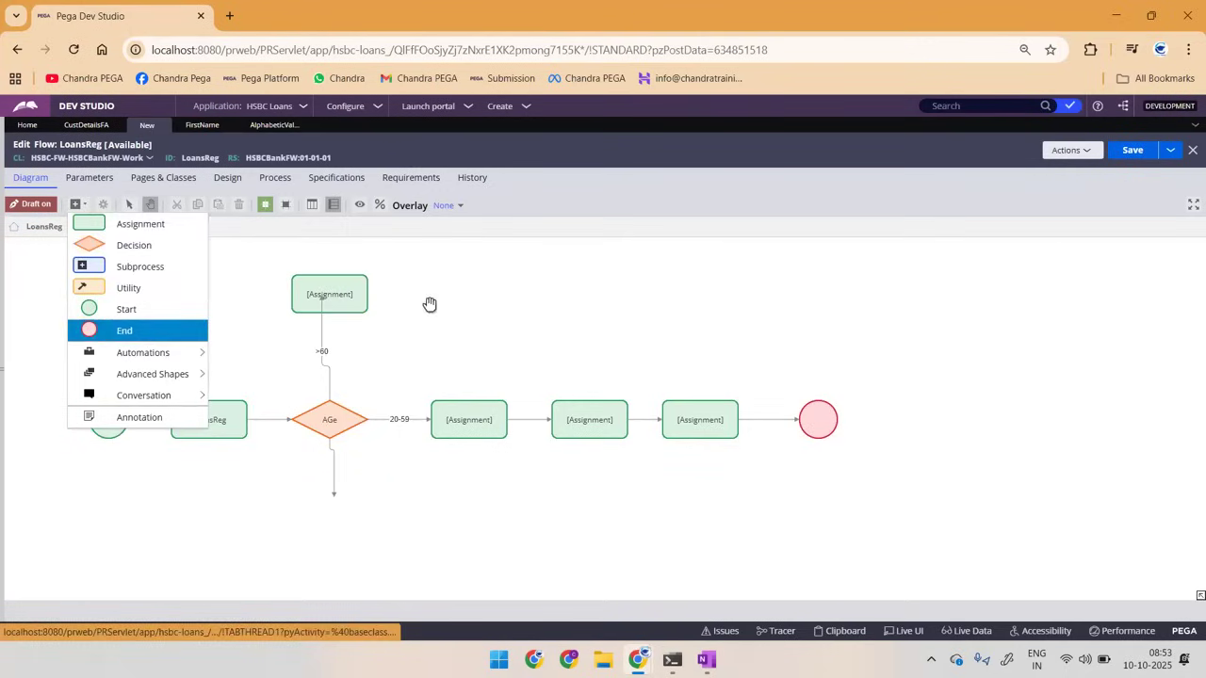
left_click_drag(598, 402, 443, 294)
left_click(327, 289)
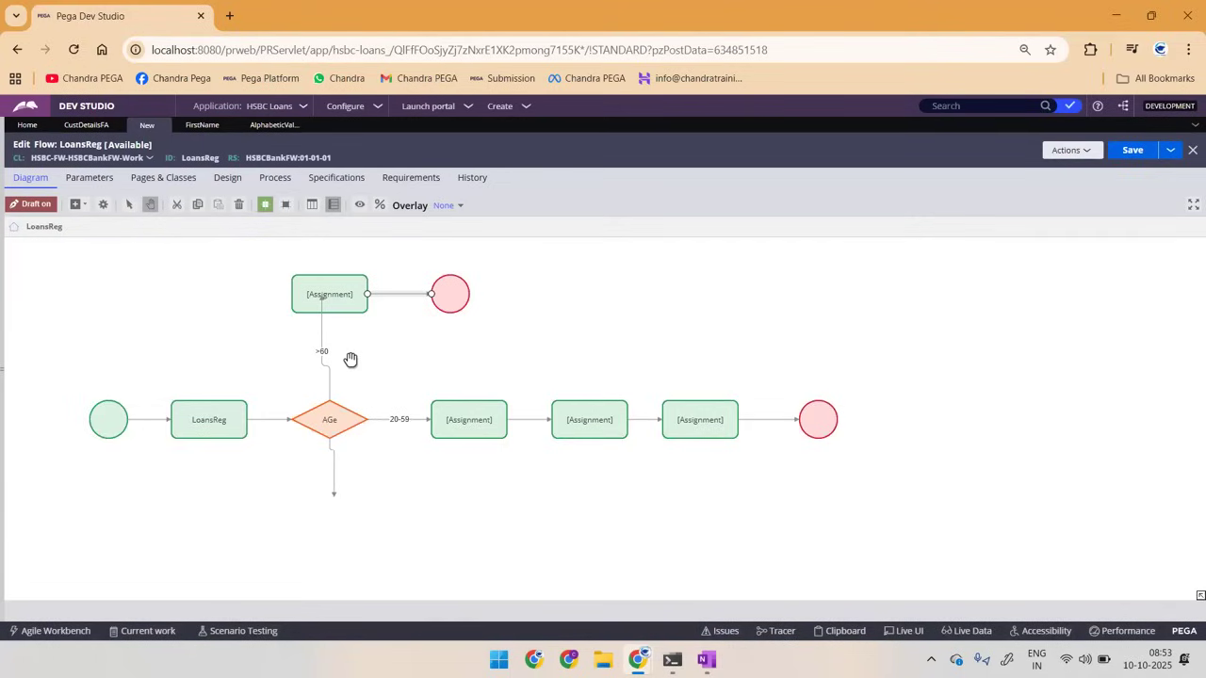
Step: Name the decision's downward connector "=60"
double_click(334, 474)
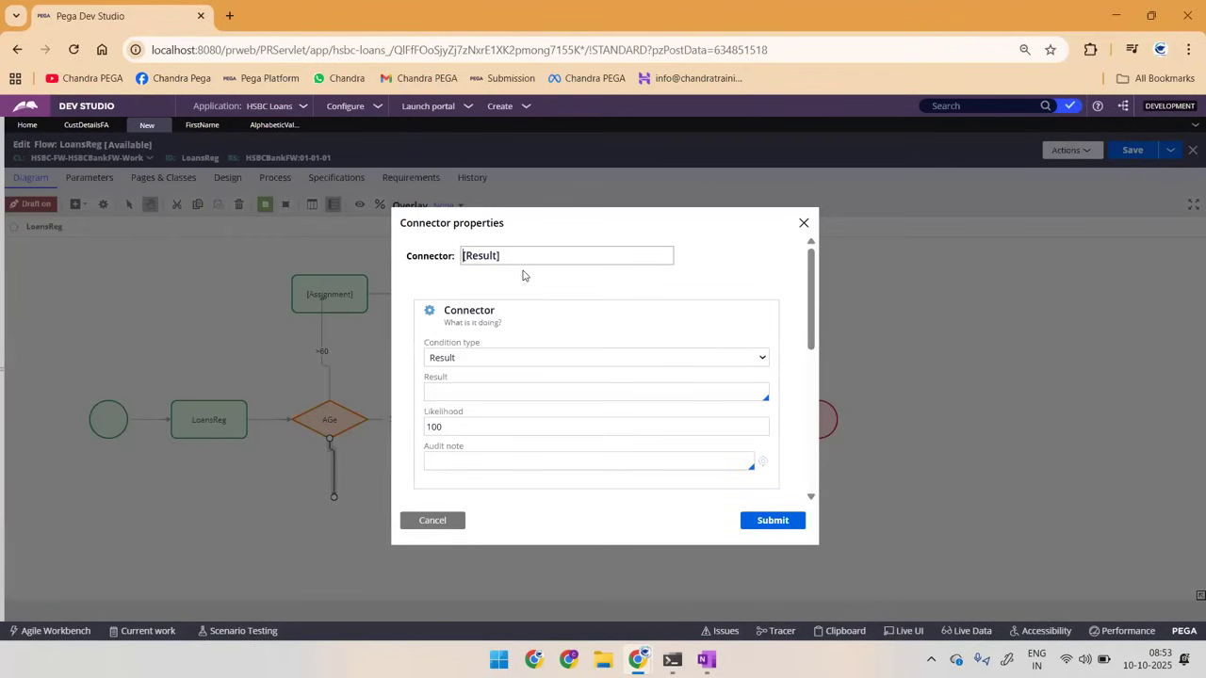
type("=60")
left_click(780, 523)
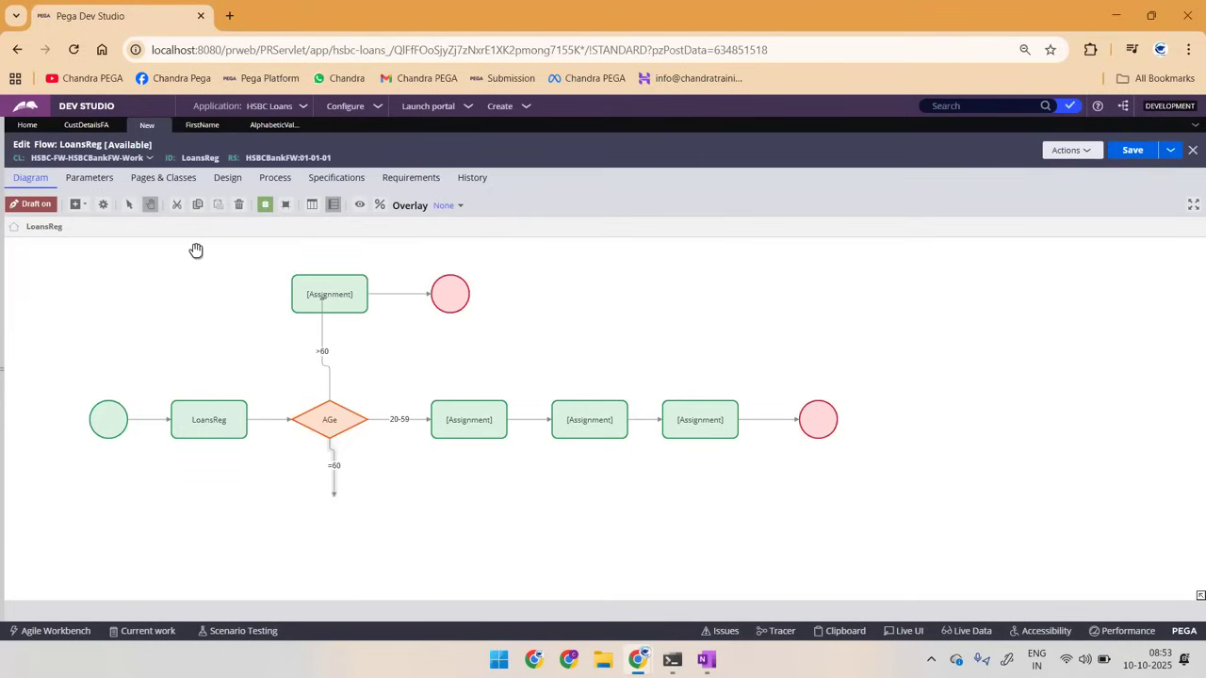
Step: Add an Assignment shape below the AGe decision and attach the =60 connector to it
left_click(79, 204)
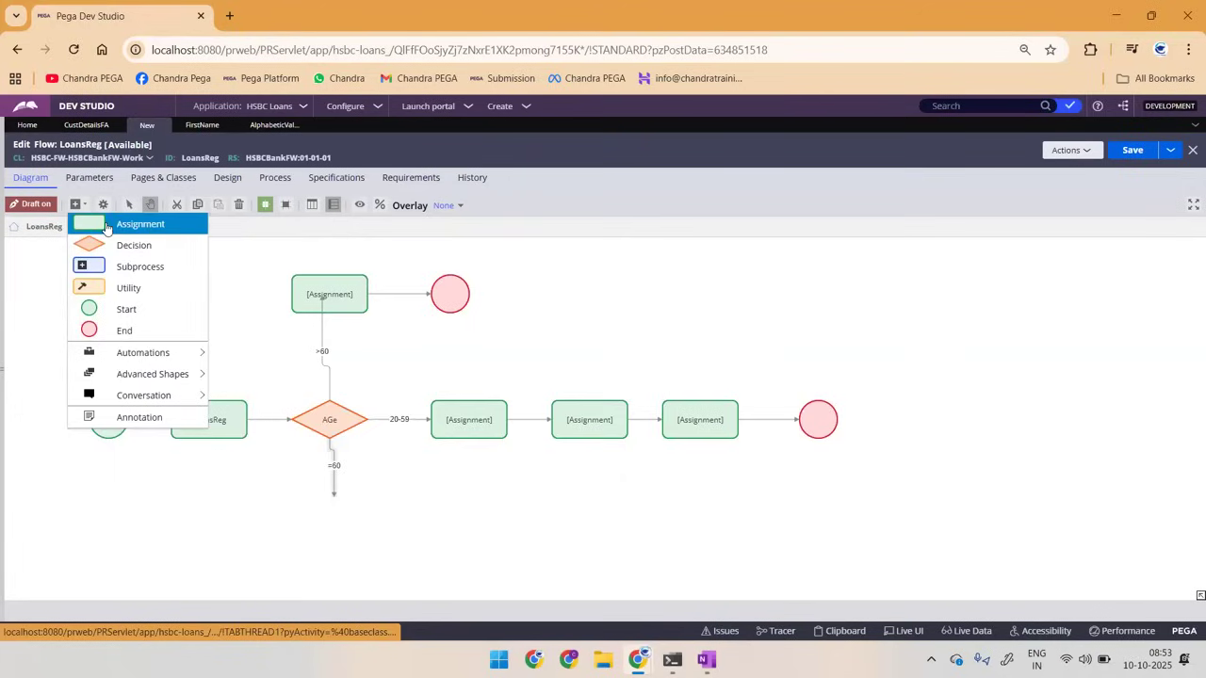
left_click(106, 226)
left_click(283, 520)
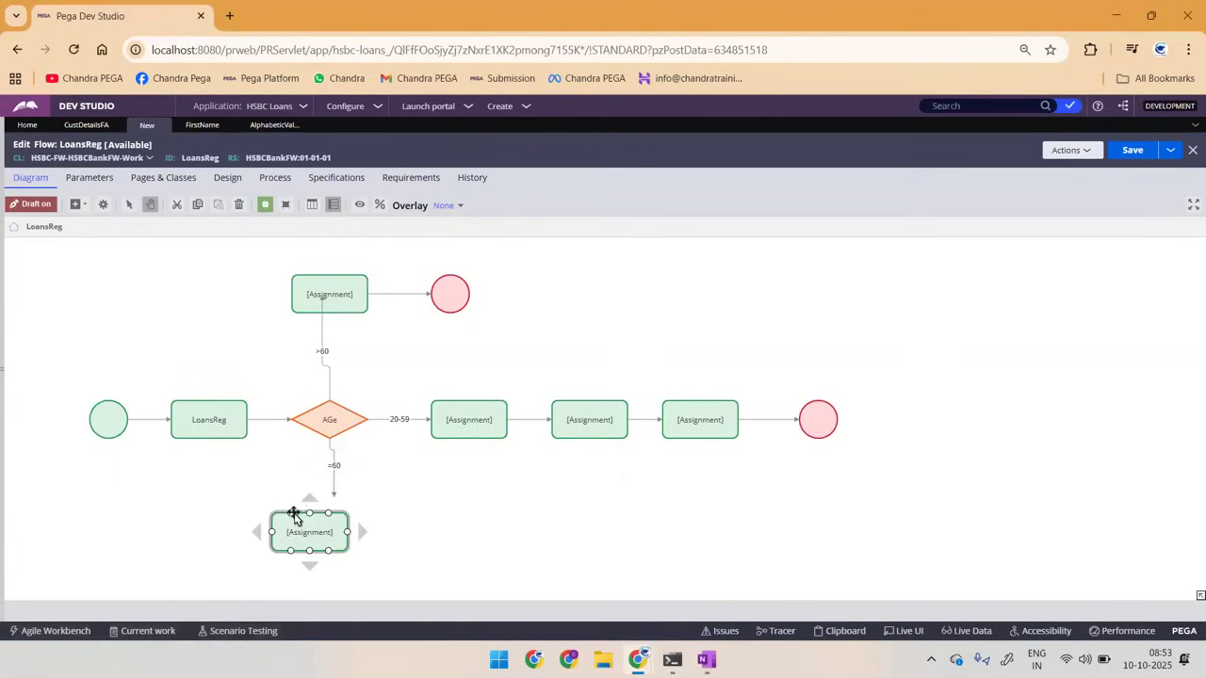
left_click_drag(324, 506, 313, 503)
left_click(328, 505)
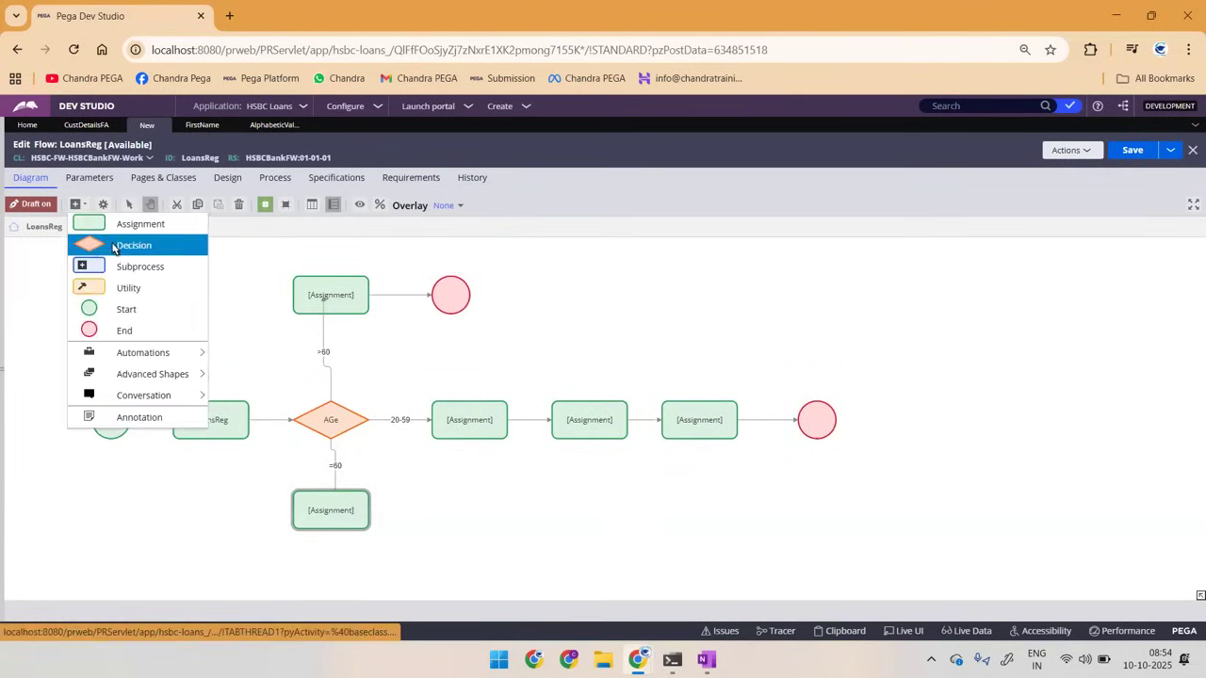
Step: Add a Decision shape after the =60 Assignment and connect it to both the first 20-59 Assignment and that path's End shape
left_click(121, 251)
left_click_drag(588, 410, 413, 512)
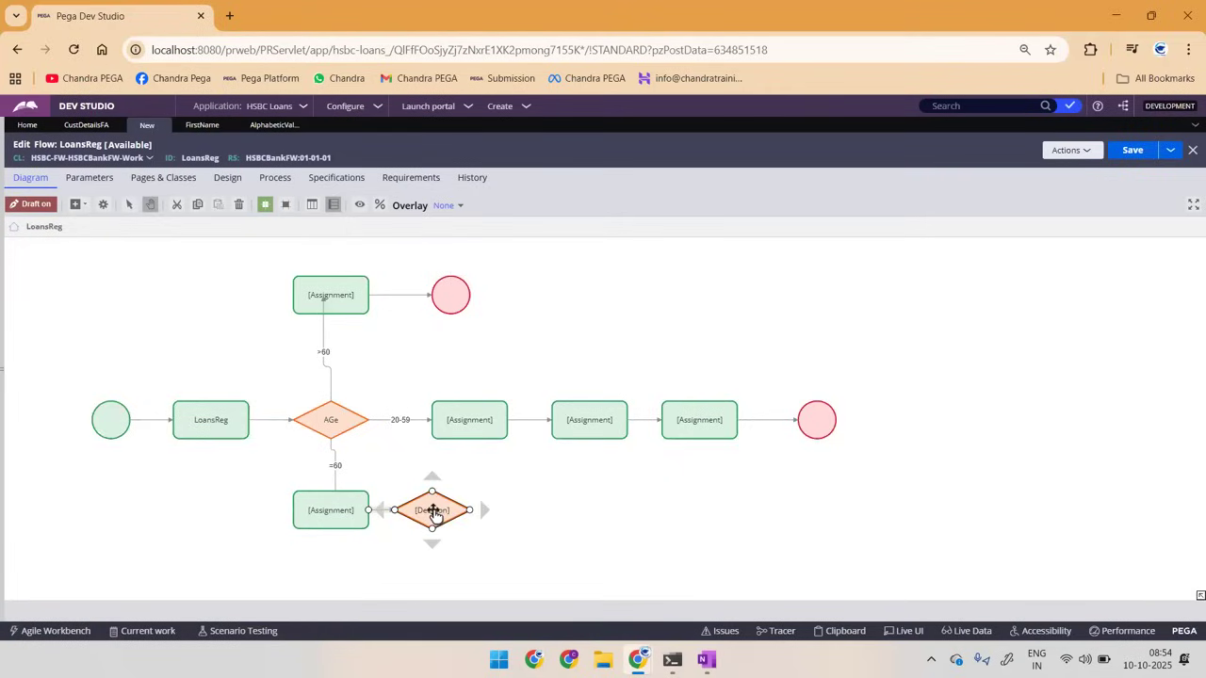
left_click_drag(443, 509, 459, 434)
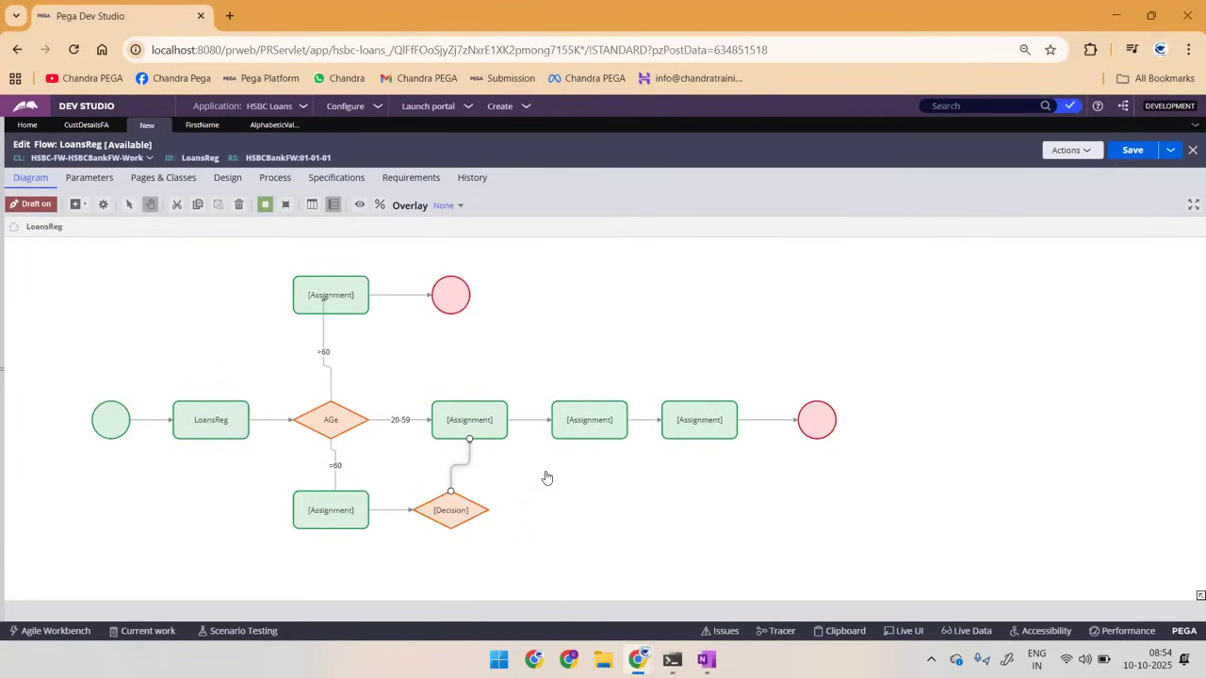
left_click(471, 506)
left_click_drag(503, 511, 818, 432)
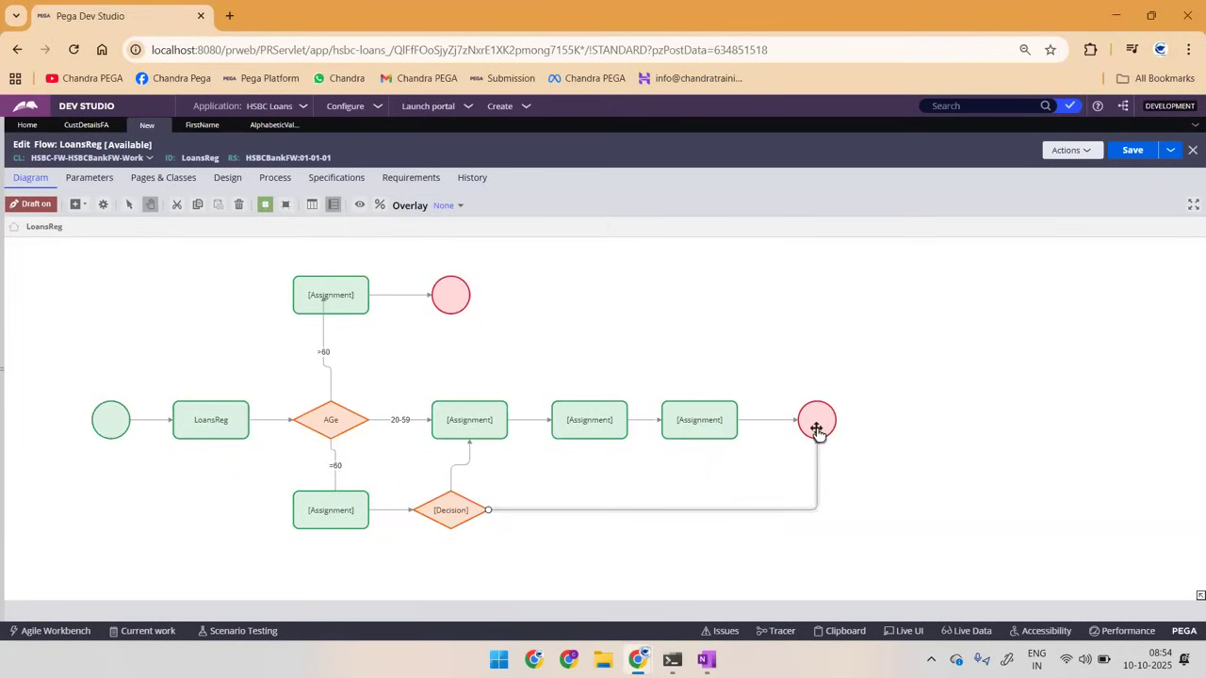
Step: Compare the flow's age paths with the handwritten screen-path sketches in OneNote
key("alt+Tab")
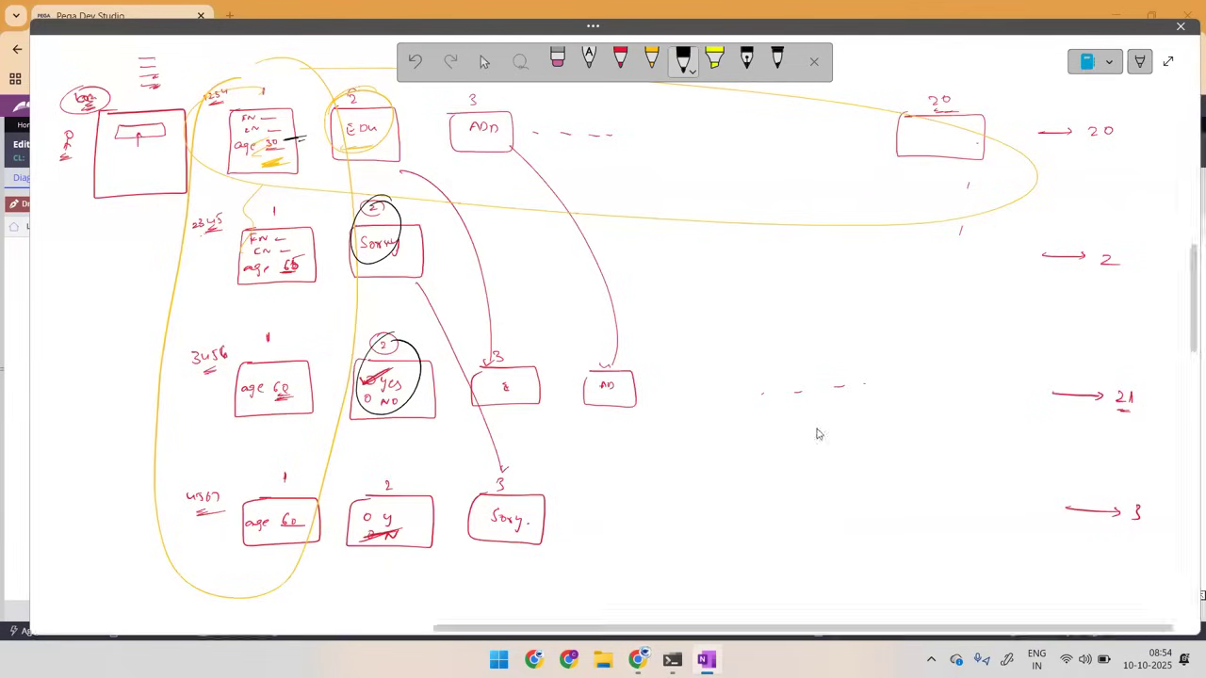
key("alt+Tab")
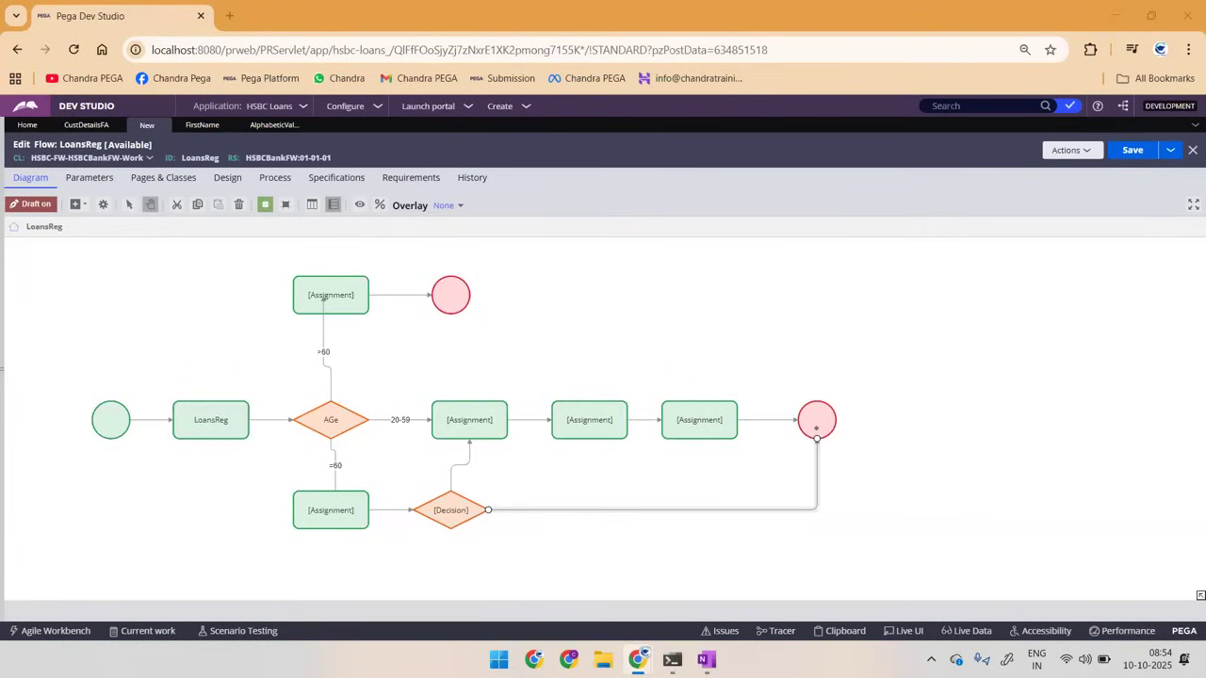
key("alt+Tab")
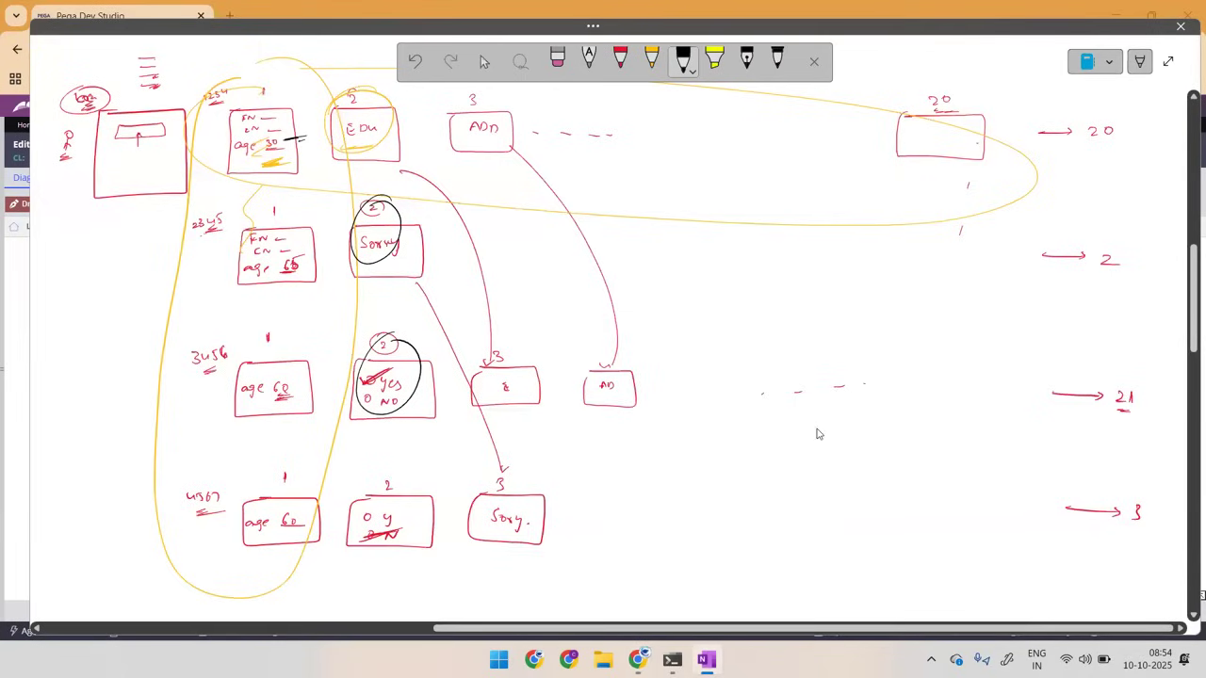
key("alt+Tab")
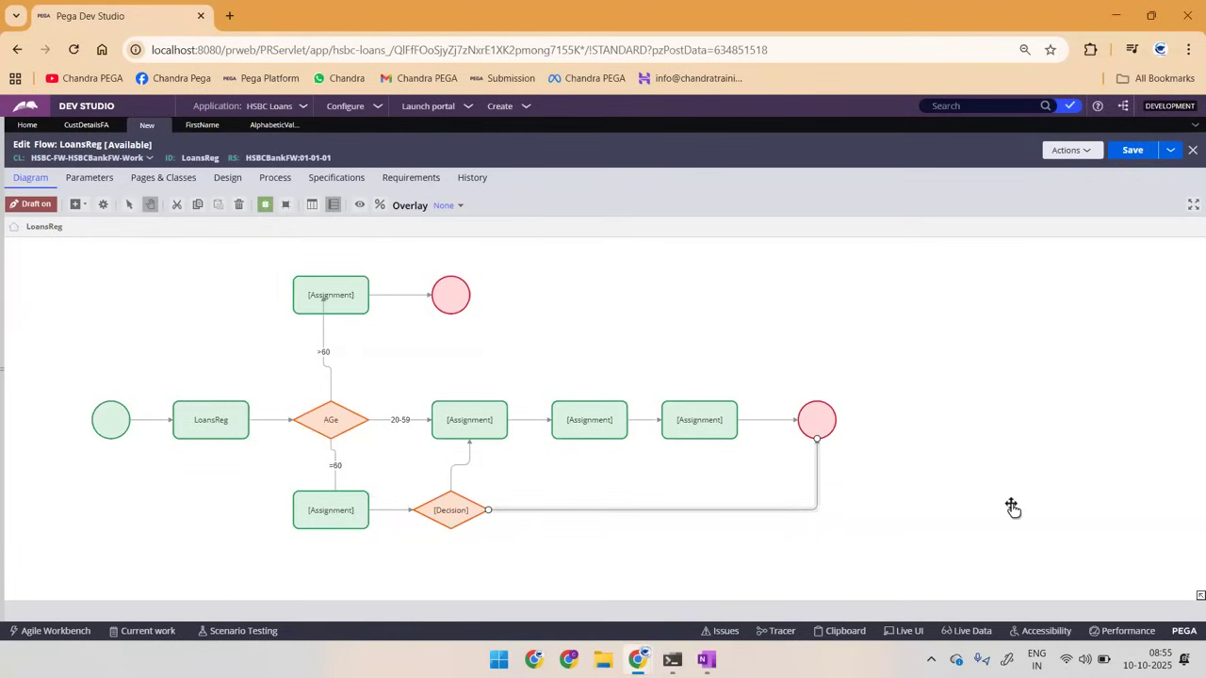
left_click(1055, 376)
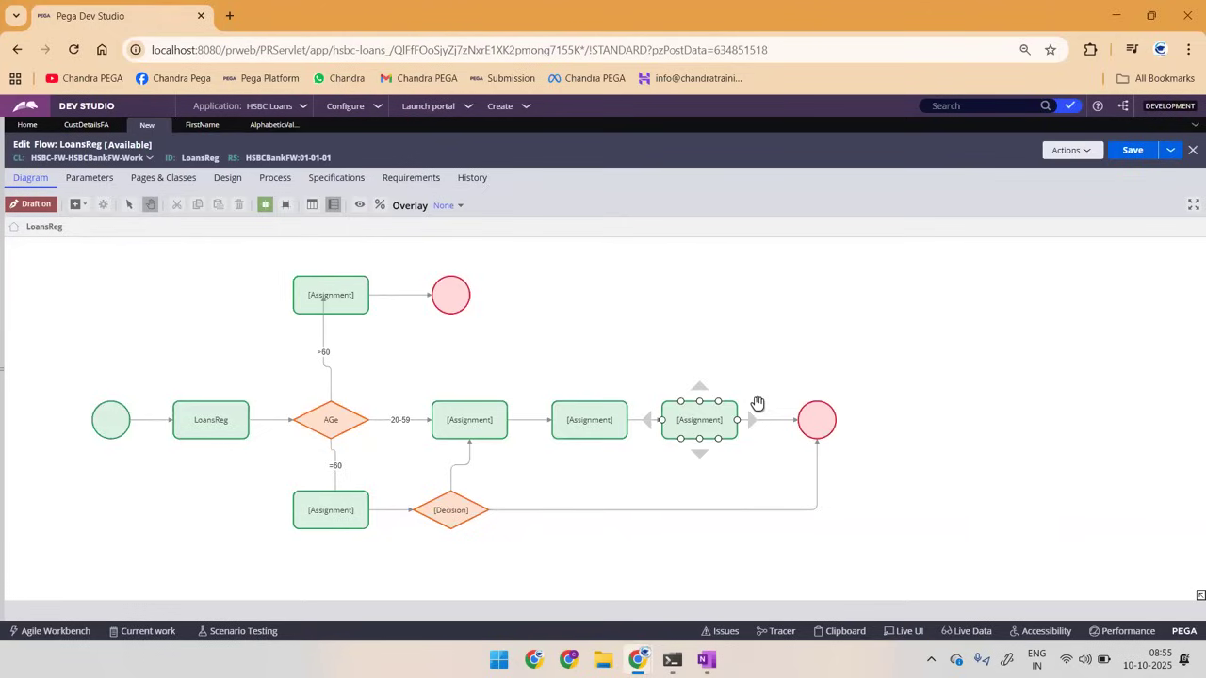
Step: Switch to OneNote and erase all sketches from the page
key("alt+Tab")
key("ctrl+a")
key("Delete")
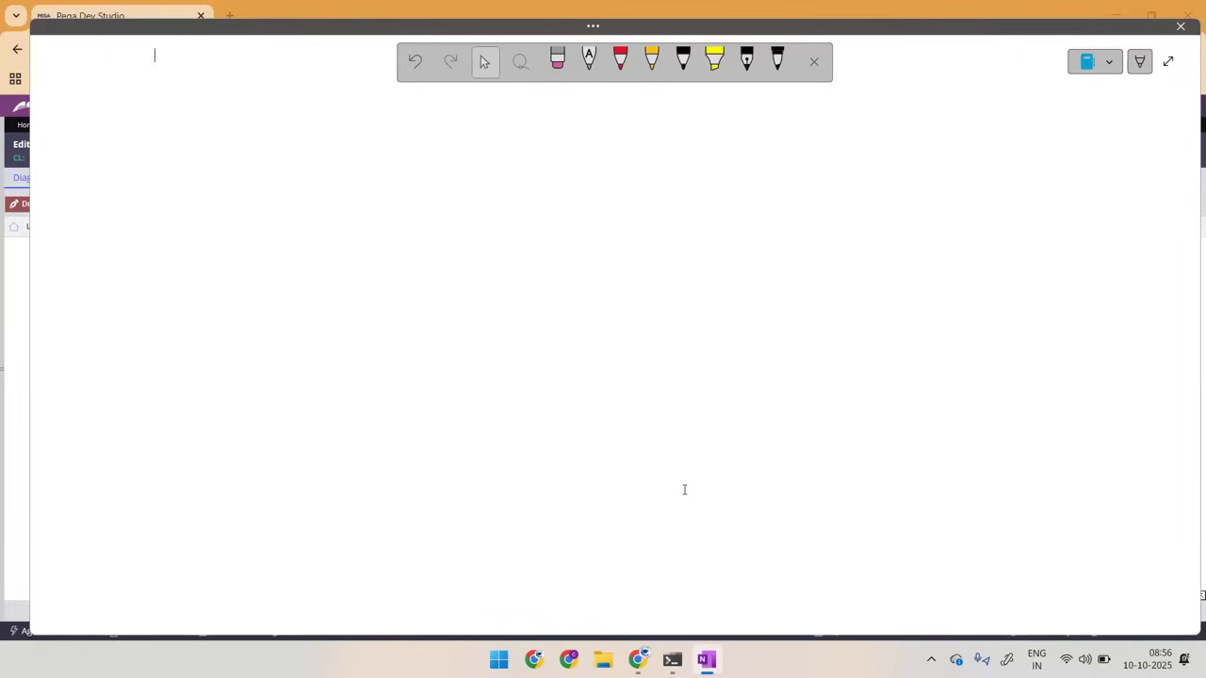
Step: Handwrite "assign – Green" with the black pen and circle the word Green
left_click(683, 60)
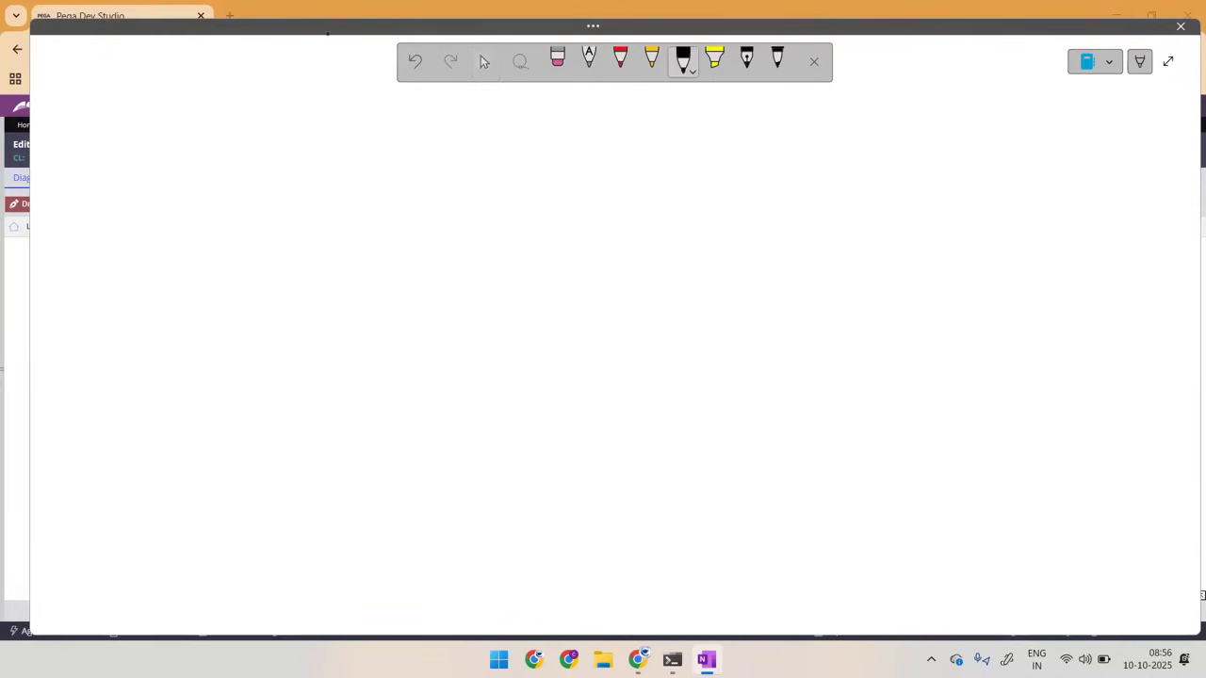
left_click_drag(373, 137, 486, 132)
mouse_move(509, 123)
left_mouse_down()
mouse_move(503, 134)
mouse_move(561, 128)
mouse_move(558, 150)
mouse_move(509, 109)
left_mouse_up()
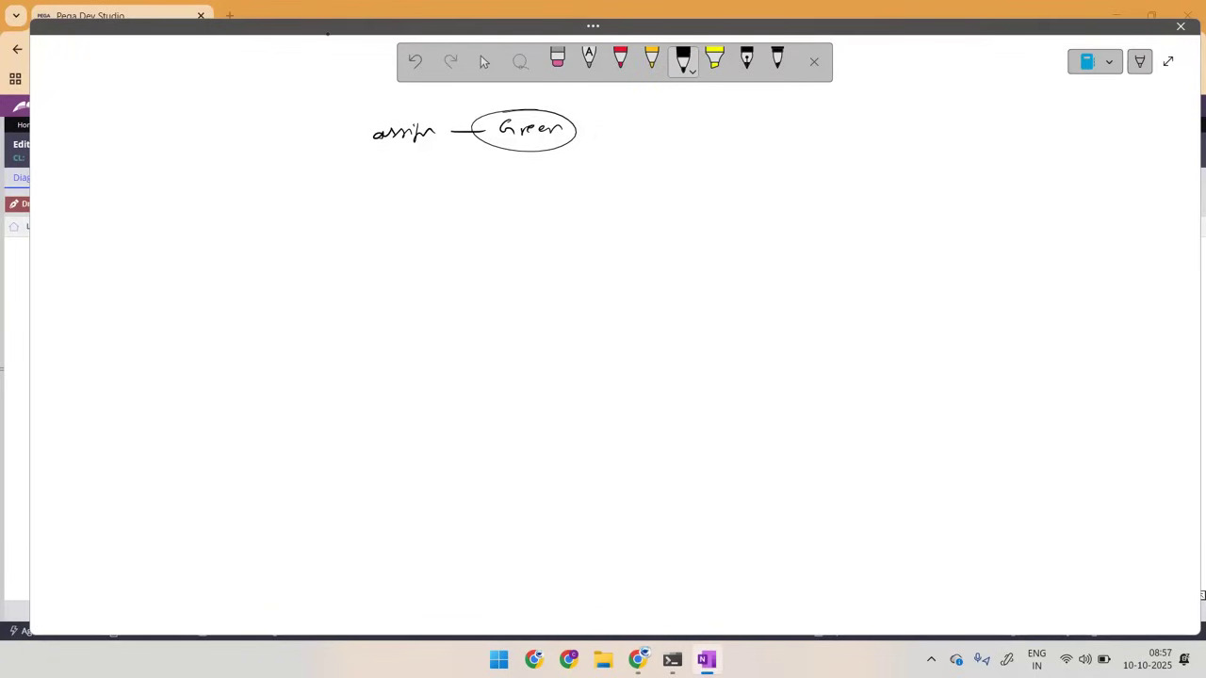
key("alt+Tab")
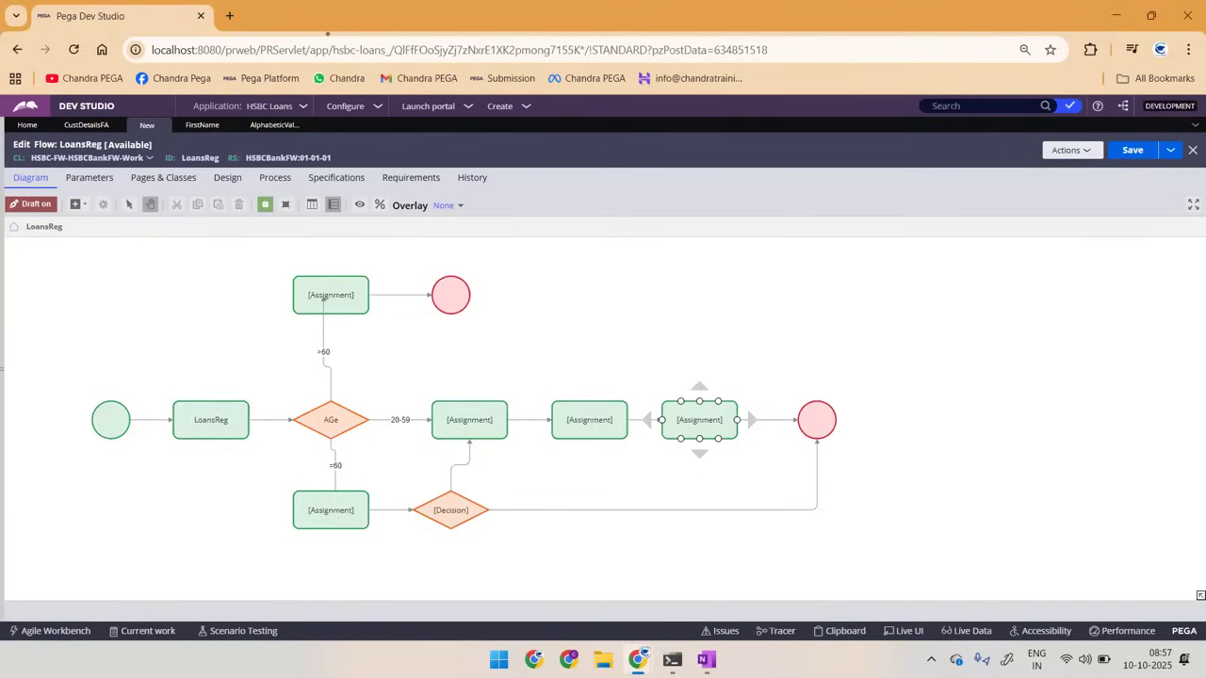
Step: In OneNote, handwrite "sub – blue" below the assignment note, followed by "deci" with an arrow
key("alt+Tab")
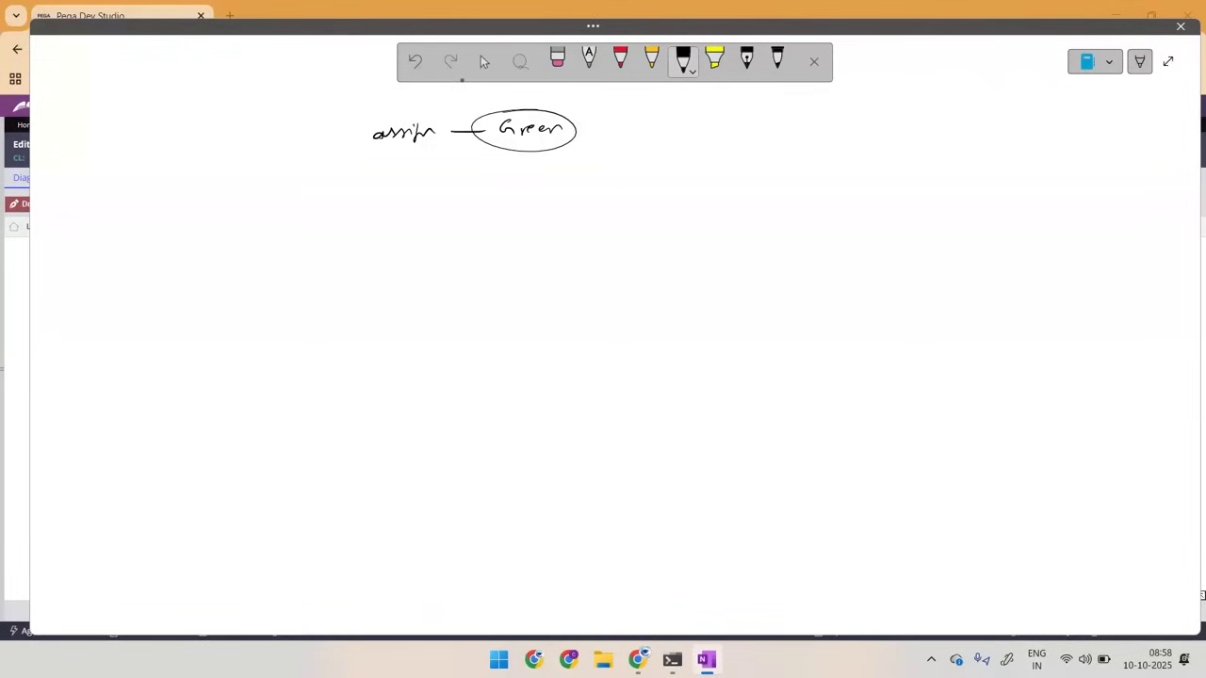
mouse_move(394, 168)
left_mouse_down()
mouse_move(379, 185)
mouse_move(499, 175)
left_mouse_up()
mouse_move(516, 162)
left_mouse_down()
mouse_move(516, 175)
mouse_move(556, 173)
left_mouse_up()
left_click_drag(400, 205, 390, 215)
mouse_move(401, 194)
left_mouse_down()
mouse_move(403, 215)
mouse_move(507, 205)
left_mouse_up()
left_click_drag(499, 200, 499, 211)
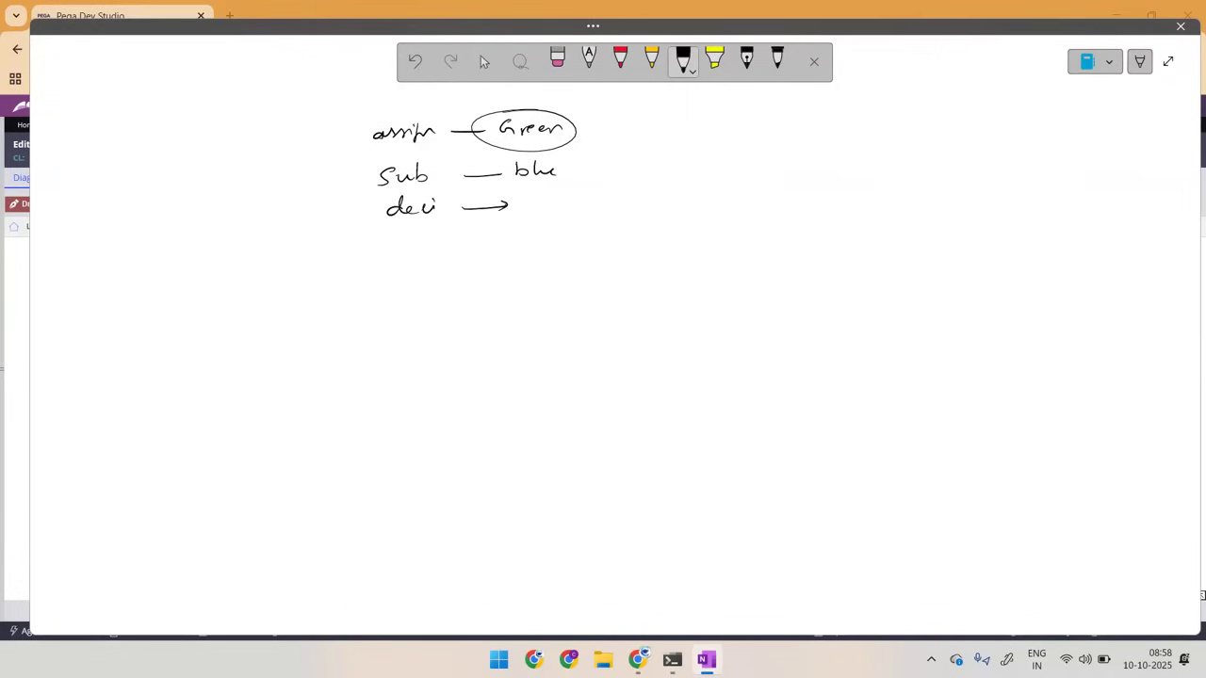
Step: Handwrite a "utility – yellow" line below the decision note and write "orange" as the decision colour
mouse_move(388, 243)
left_mouse_down()
mouse_move(393, 254)
mouse_move(411, 235)
mouse_move(445, 256)
left_mouse_up()
left_click_drag(432, 239, 444, 237)
left_click(534, 219)
mouse_move(531, 205)
left_mouse_down()
mouse_move(537, 241)
mouse_move(525, 244)
mouse_move(546, 241)
mouse_move(545, 256)
mouse_move(562, 239)
left_mouse_up()
left_click(538, 248)
left_click_drag(566, 226, 565, 243)
mouse_move(570, 227)
left_mouse_down()
mouse_move(572, 236)
mouse_move(603, 230)
left_mouse_up()
left_click_drag(531, 201, 551, 201)
mouse_move(562, 201)
left_mouse_down()
mouse_move(577, 215)
mouse_move(617, 204)
left_mouse_up()
Step: Draw a line under blue, loop around the four colour names and add a question mark beside them
left_click_drag(500, 181, 650, 187)
mouse_move(554, 108)
left_mouse_down()
mouse_move(494, 212)
mouse_move(566, 117)
left_mouse_up()
left_click_drag(648, 141, 651, 158)
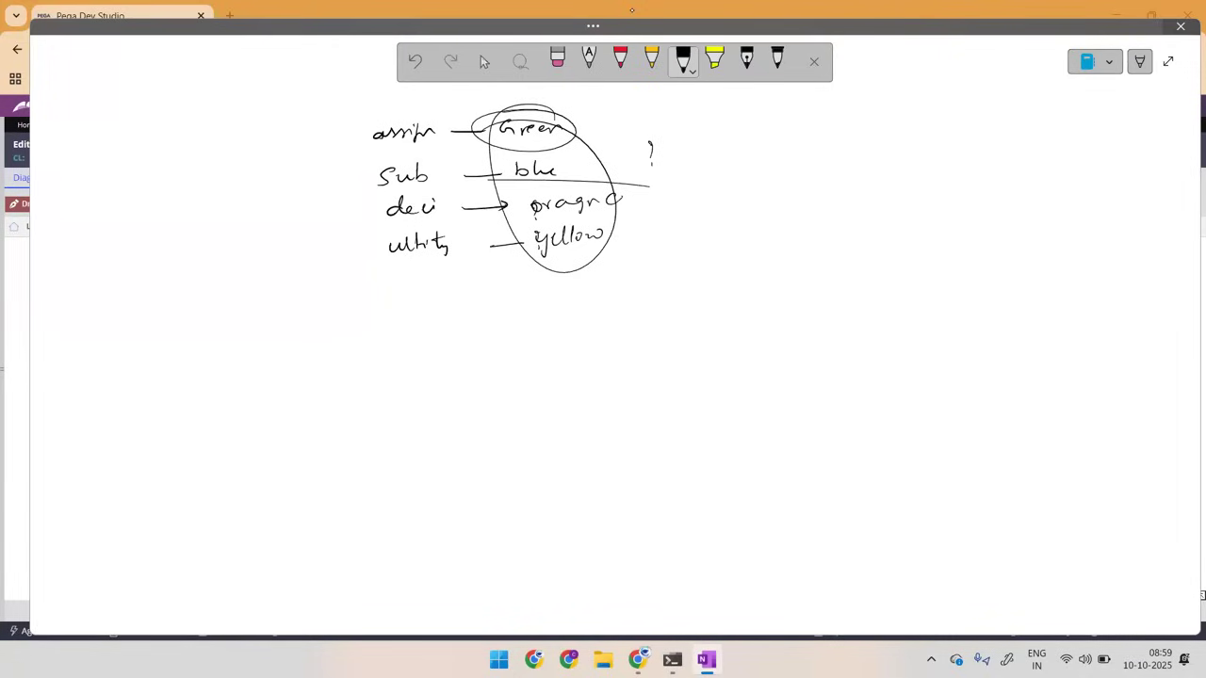
Step: Close the OneNote window and log out of Pega Dev Studio
left_click(1180, 25)
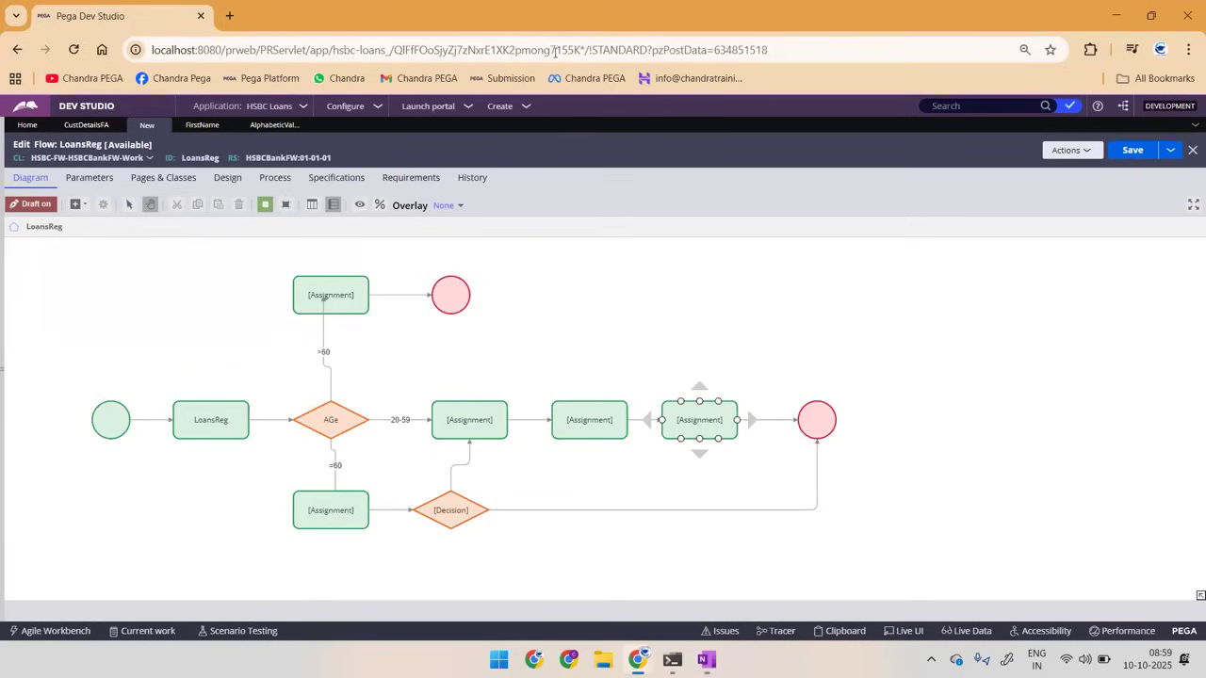
left_click(7, 453)
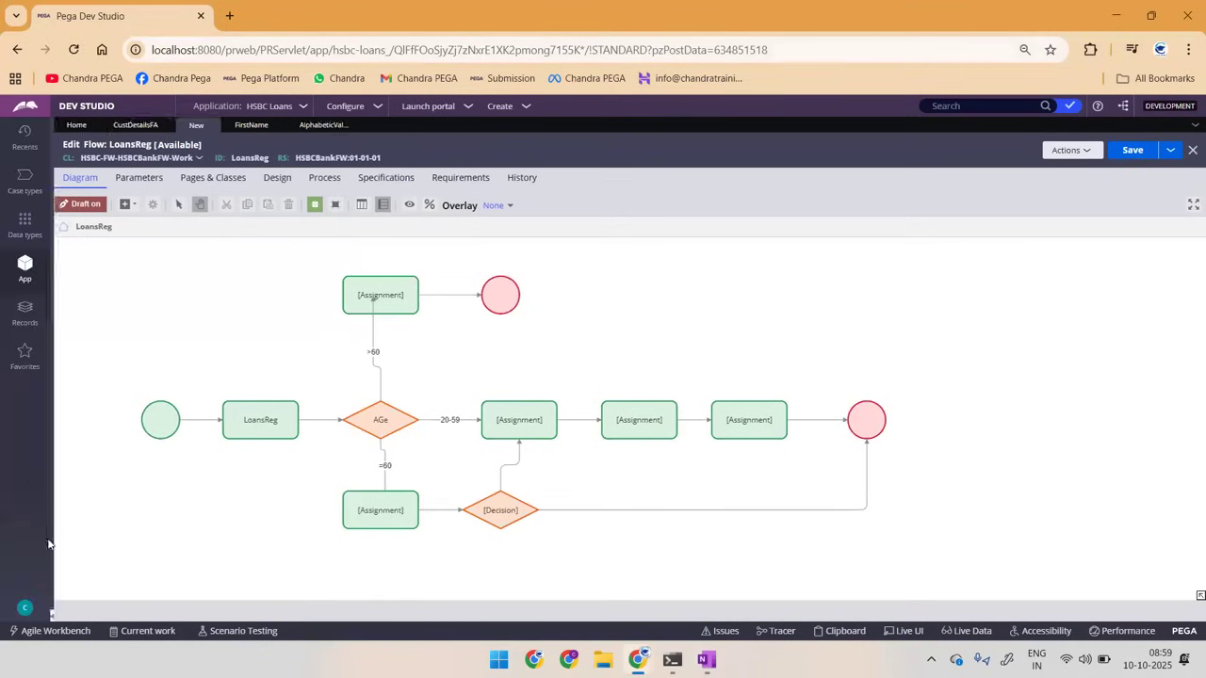
left_click(24, 607)
left_click(23, 586)
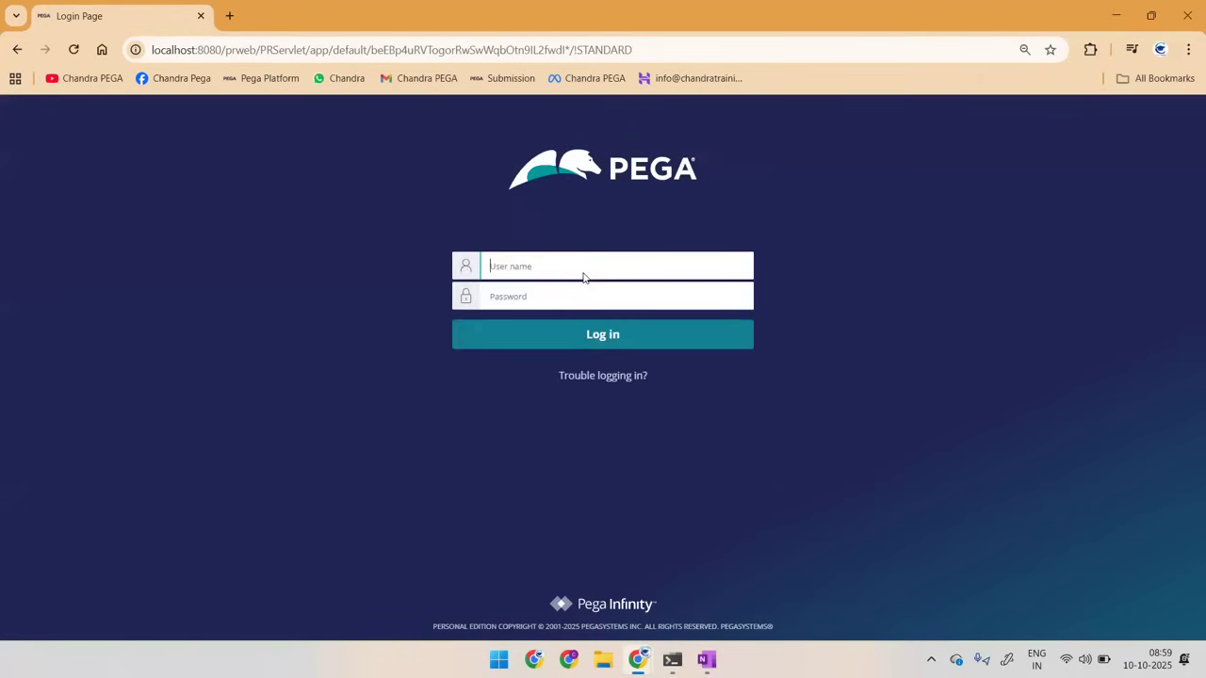
Step: Log in to Pega with the SCB account's user name and password
type("l")
key("BackSpace")
key("Tab")
type("rules")
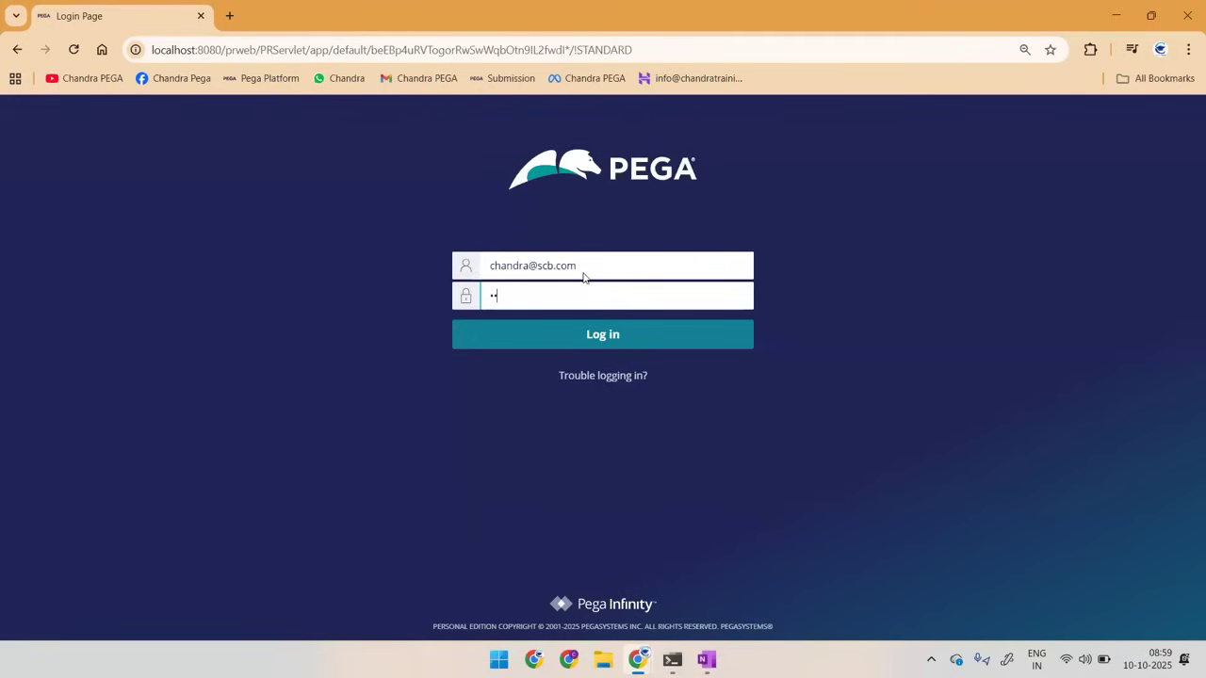
key("Return")
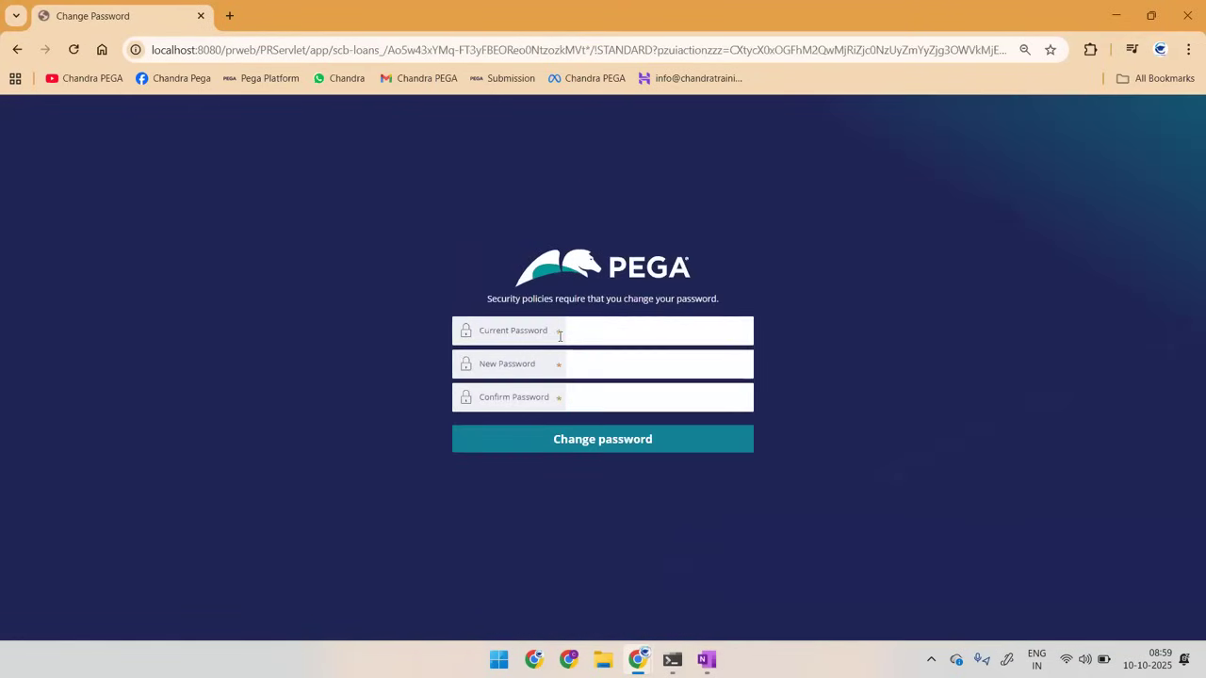
Step: Change the account password by entering the current password, then the new password and its confirmation
left_click(627, 337)
type("rules")
key("Tab")
type("rules1")
key("Tab")
type("rules1")
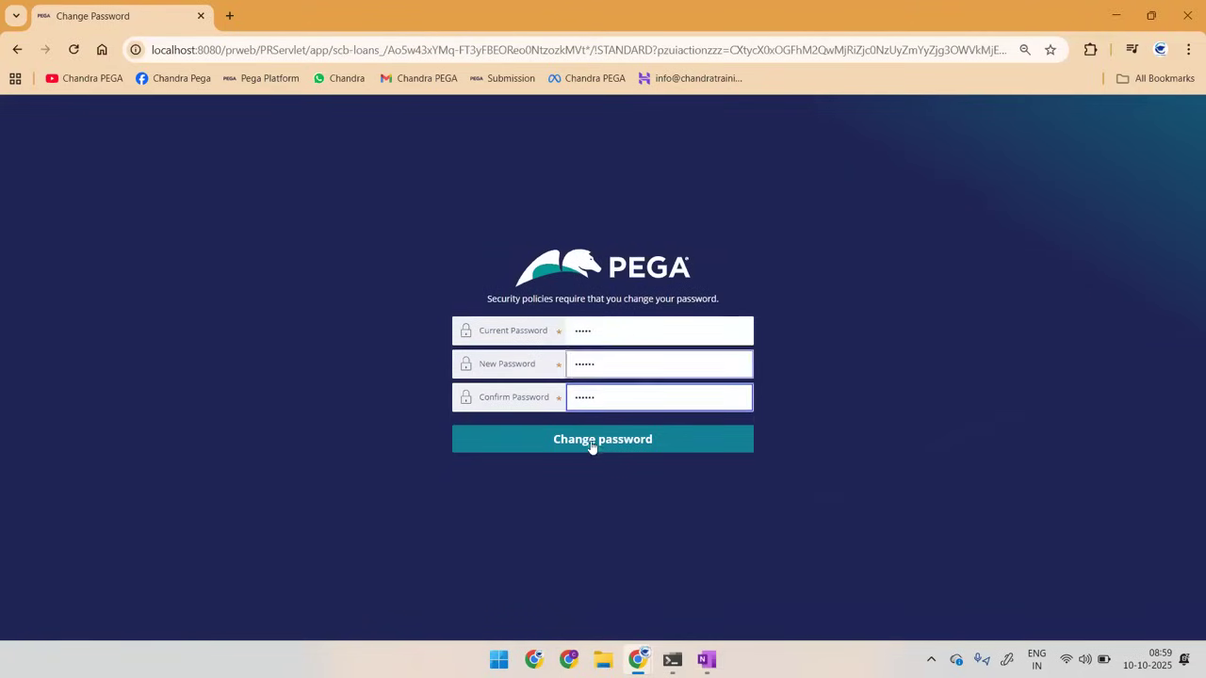
left_click(592, 442)
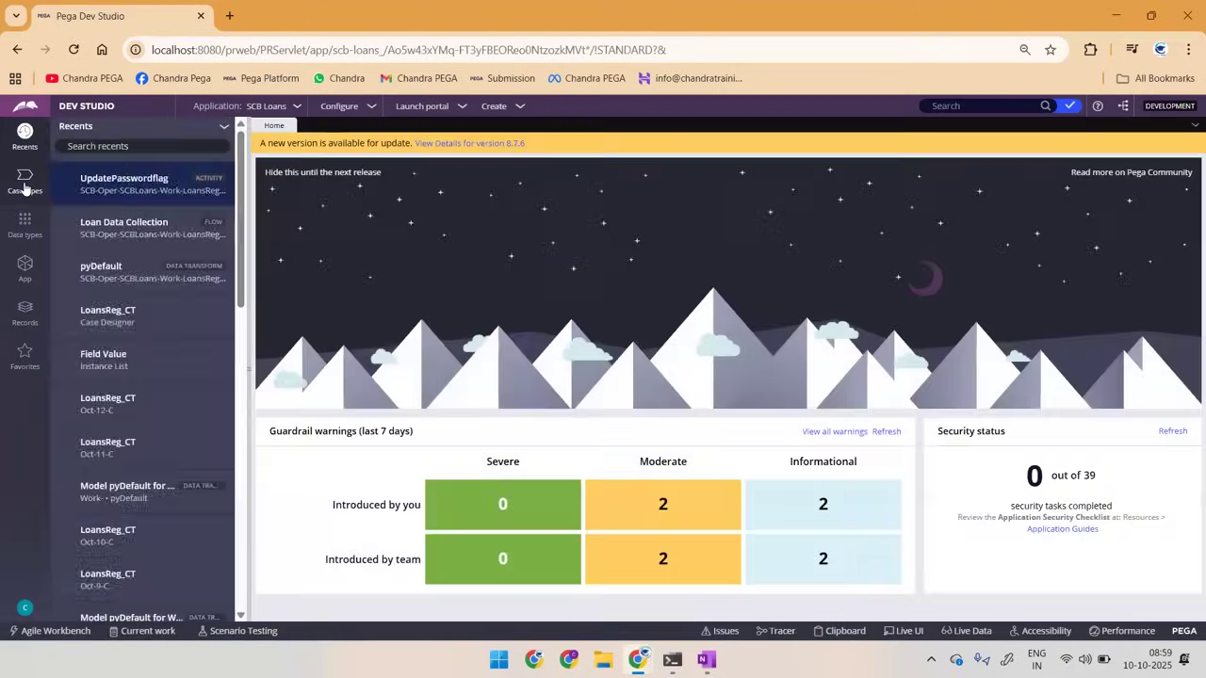
Step: Open the LoansReg_CT case type and open its Loan Data Collection process as a full flow rule for editing
left_click(26, 187)
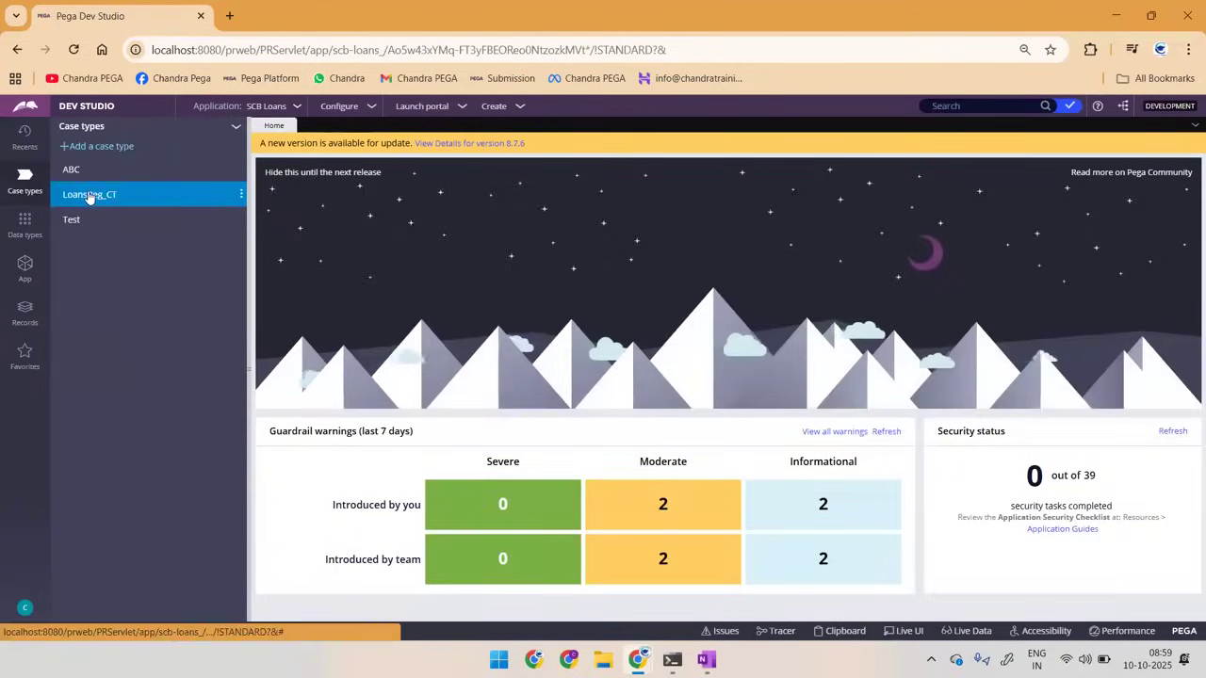
left_click(112, 195)
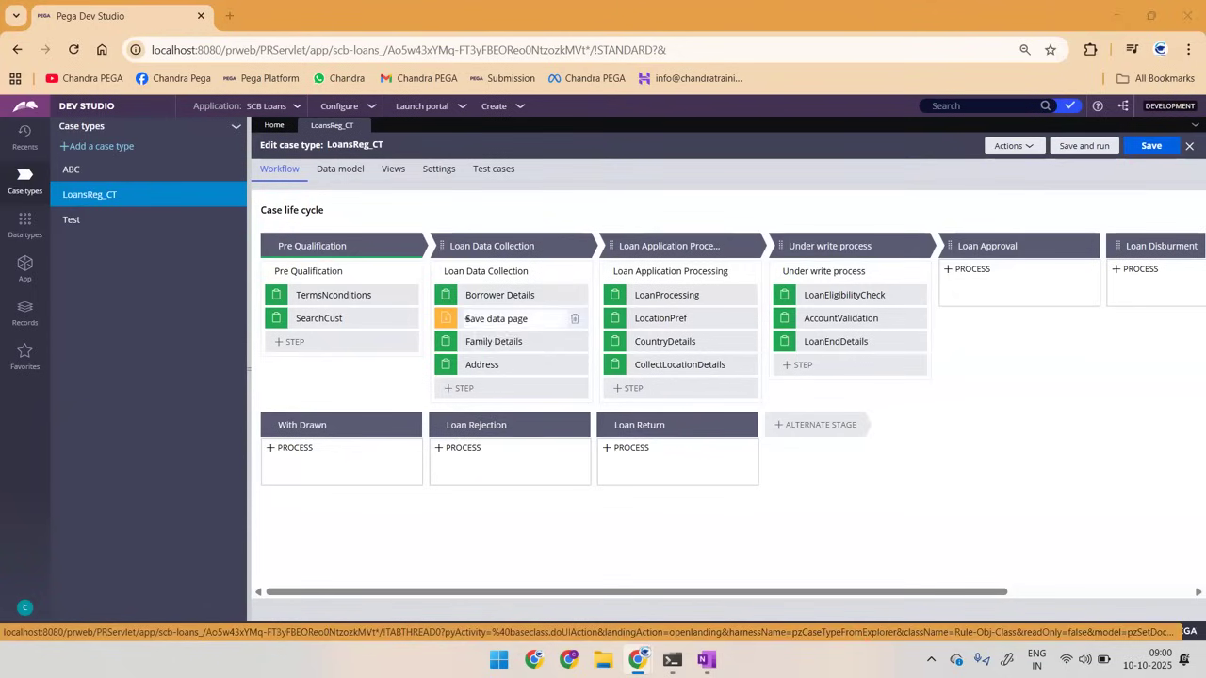
key("alt+Tab")
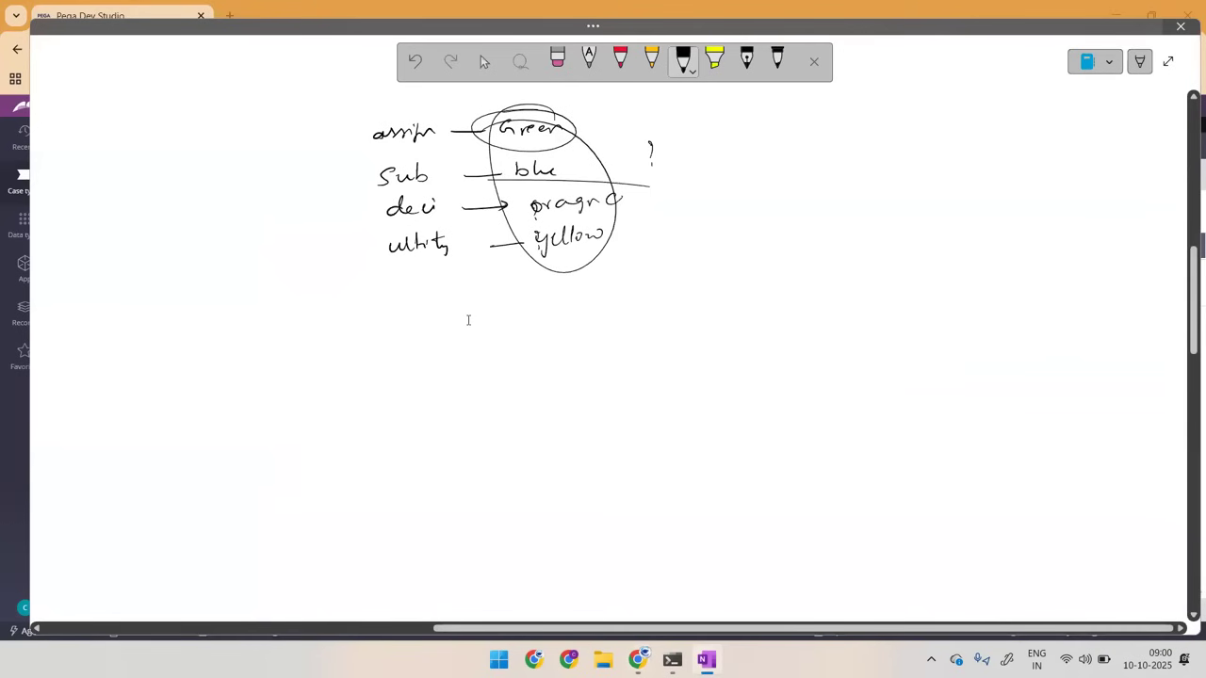
key("alt+Tab")
left_click(572, 271)
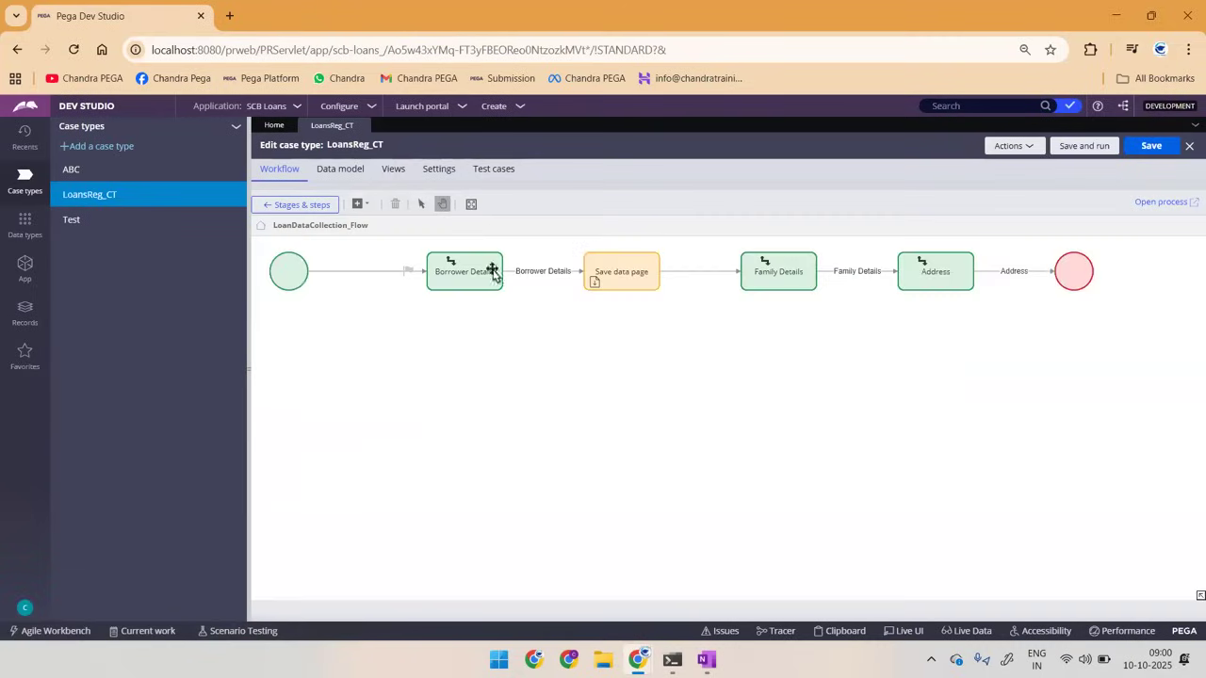
left_click(1162, 203)
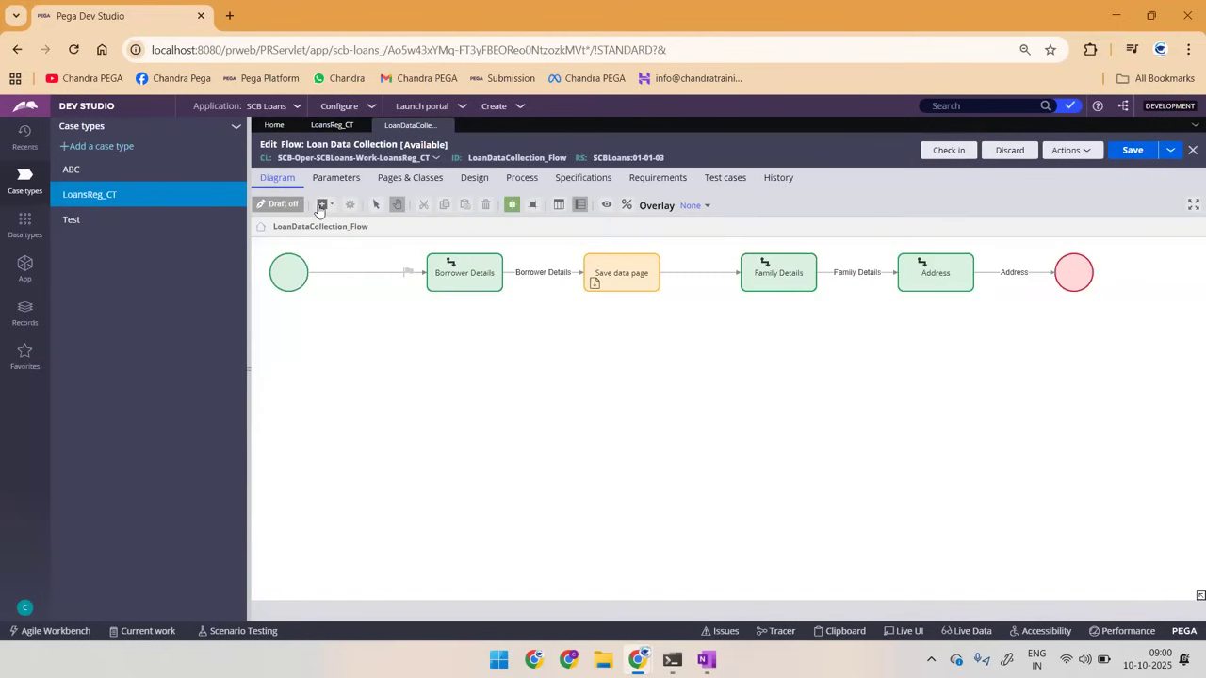
Step: Insert a Decision shape between Save data page and Family Details, connecting it to both, and try to save the flow
left_click(321, 205)
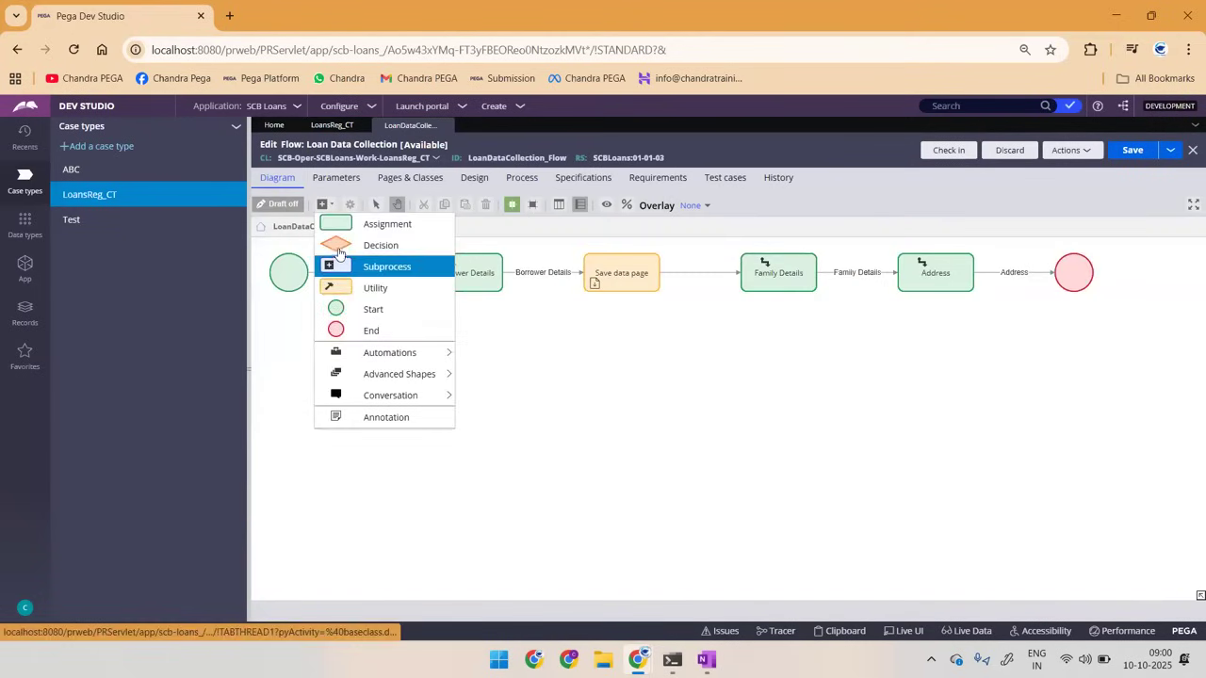
left_click_drag(724, 411, 740, 313)
left_click_drag(641, 273, 588, 273)
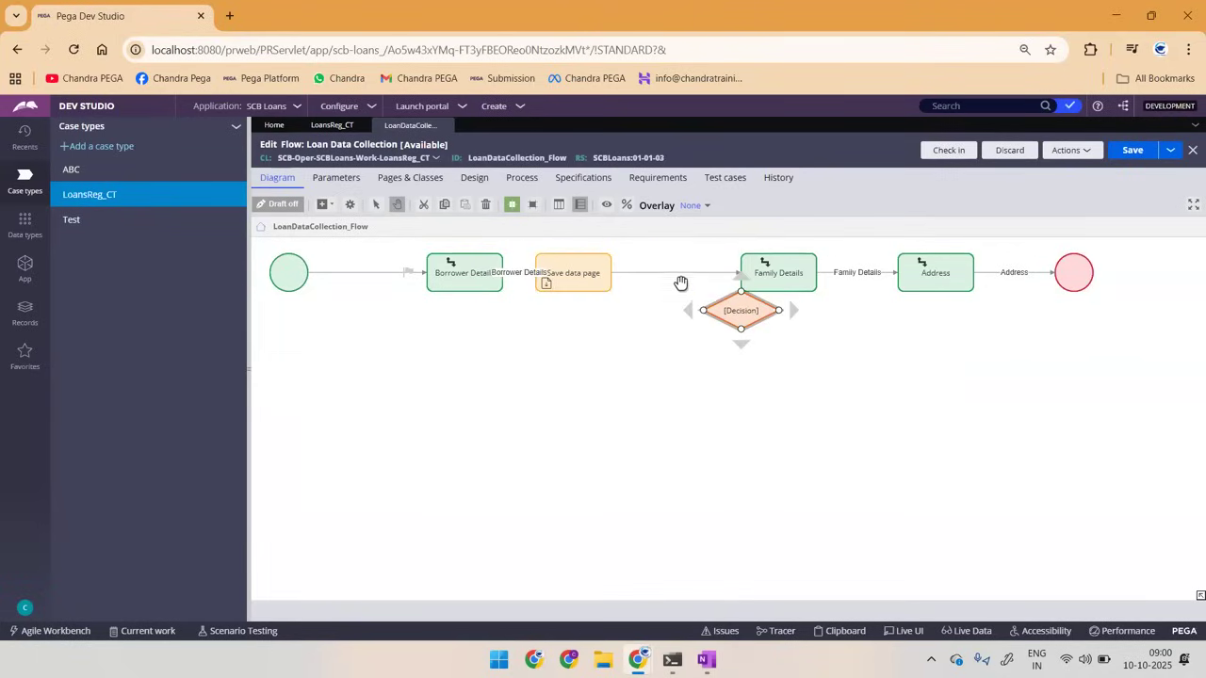
left_click_drag(741, 273, 788, 280)
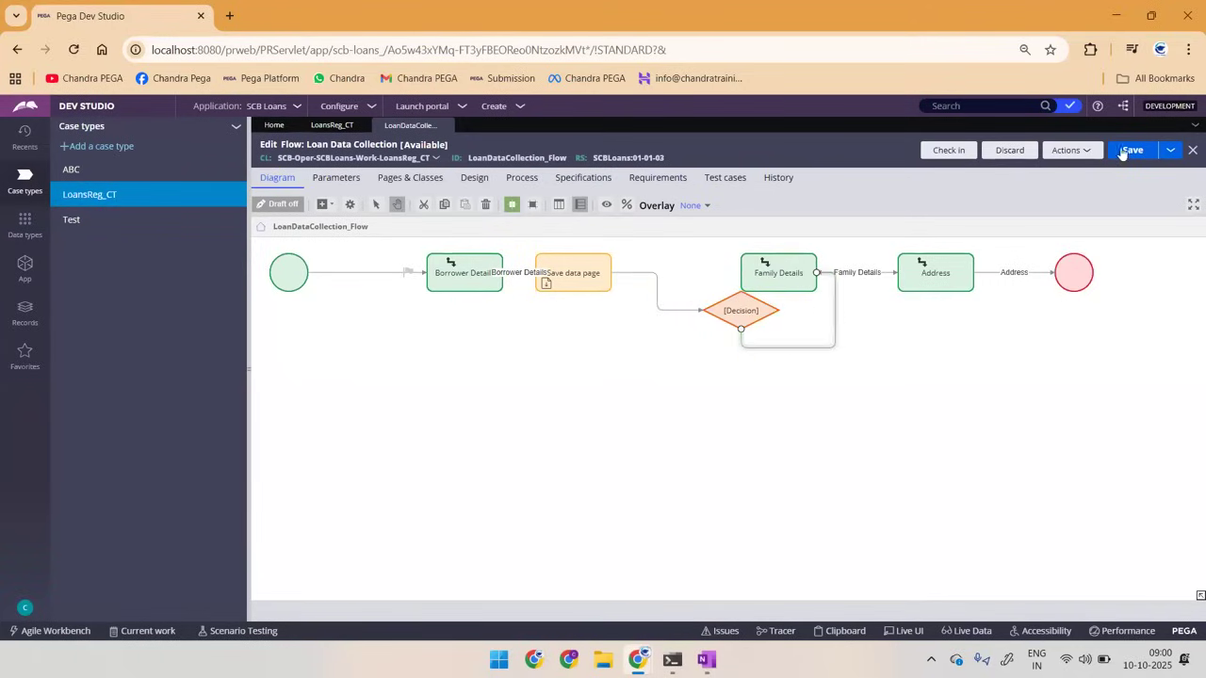
left_click(1123, 152)
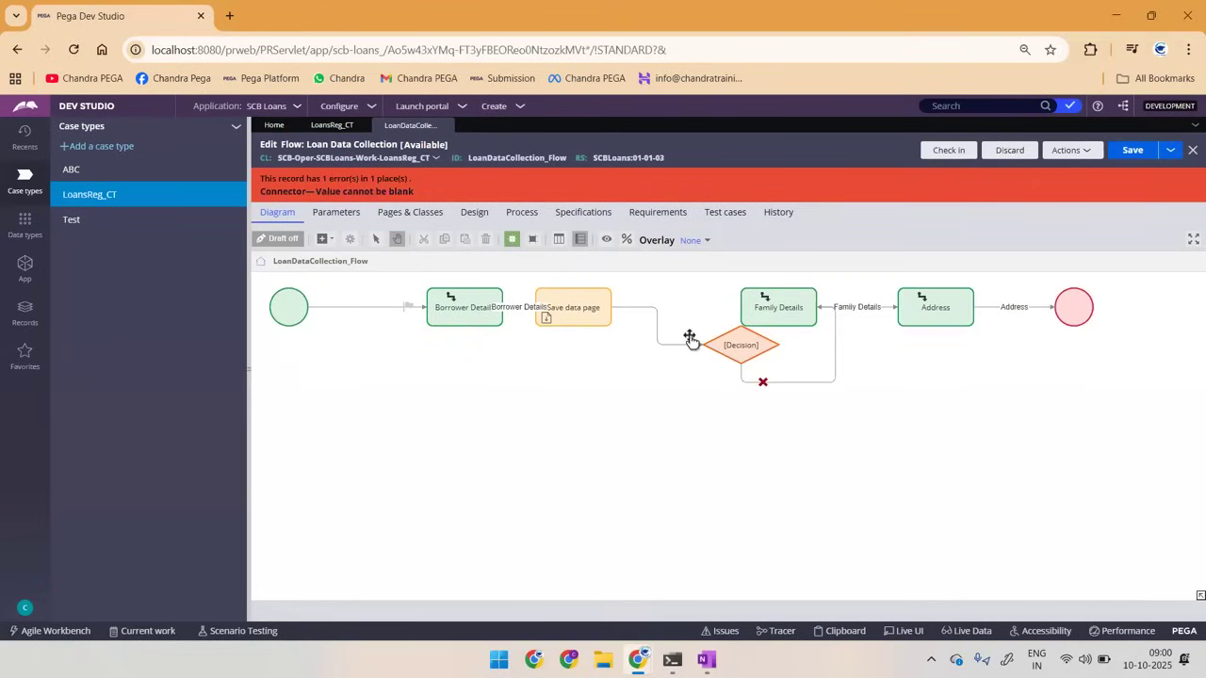
Step: Return to the LoansReg_CT case life cycle to view the steps of the Loan Data Collection process
left_click(320, 127)
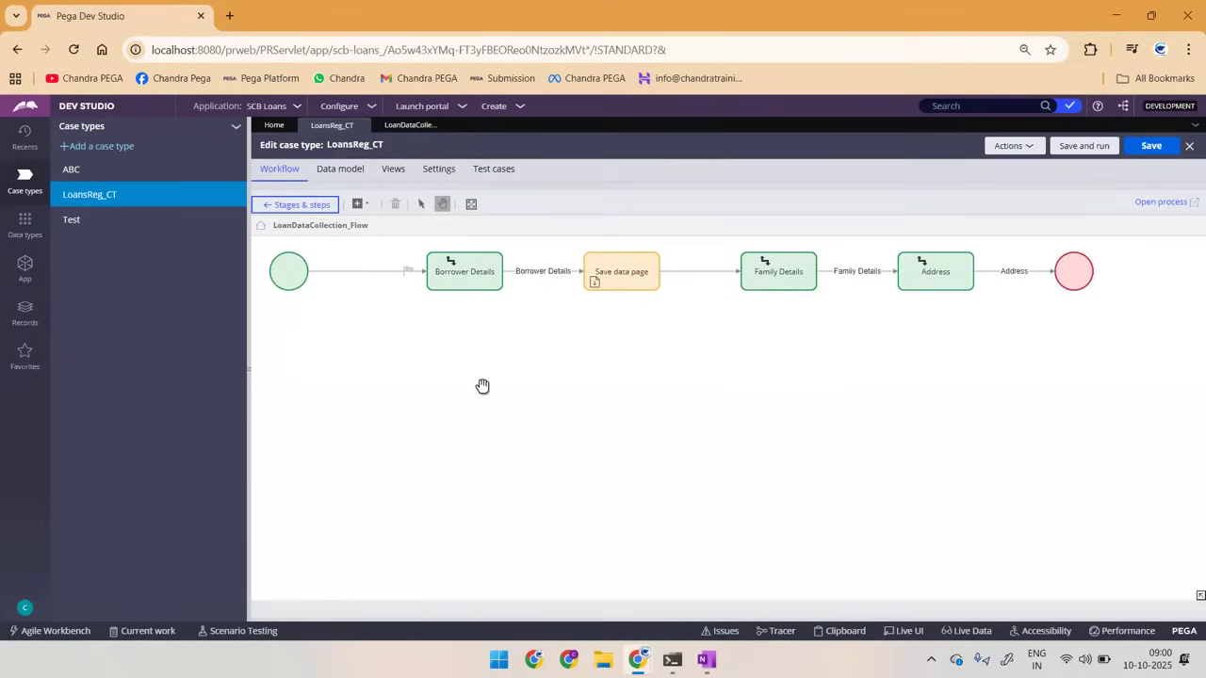
left_click(295, 205)
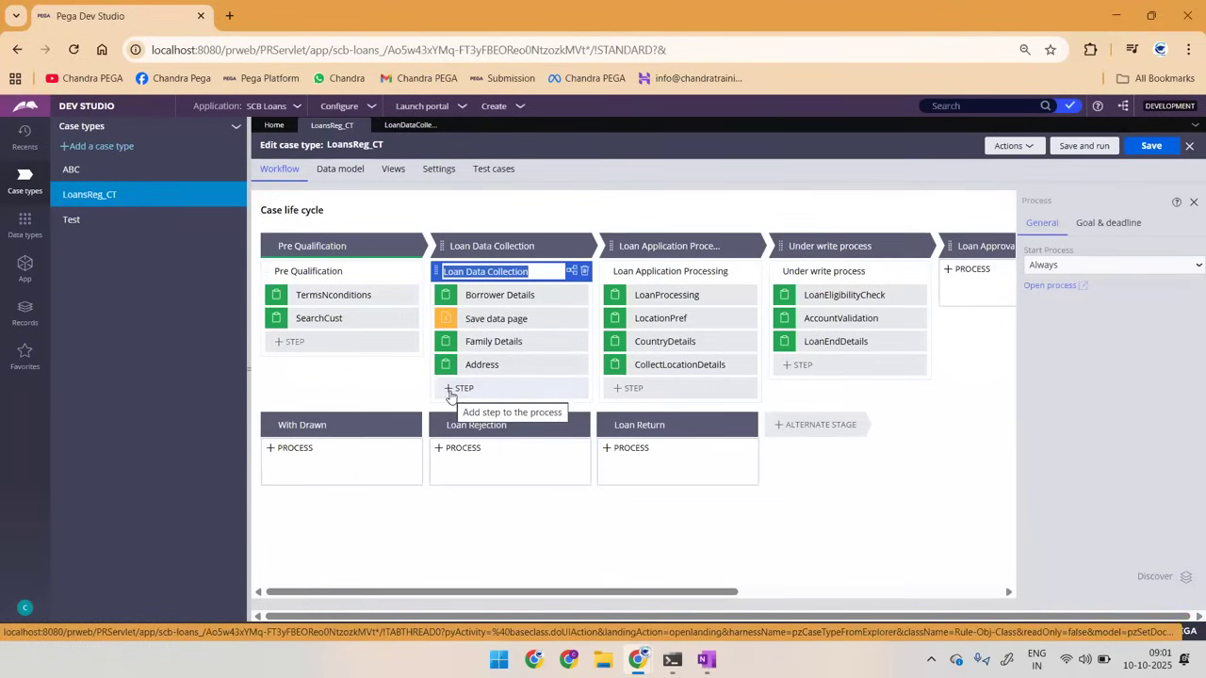
Step: Switch to the OneNote notes and circle the word deci in black pen, with a line drawn beneath sub
key("alt+Tab")
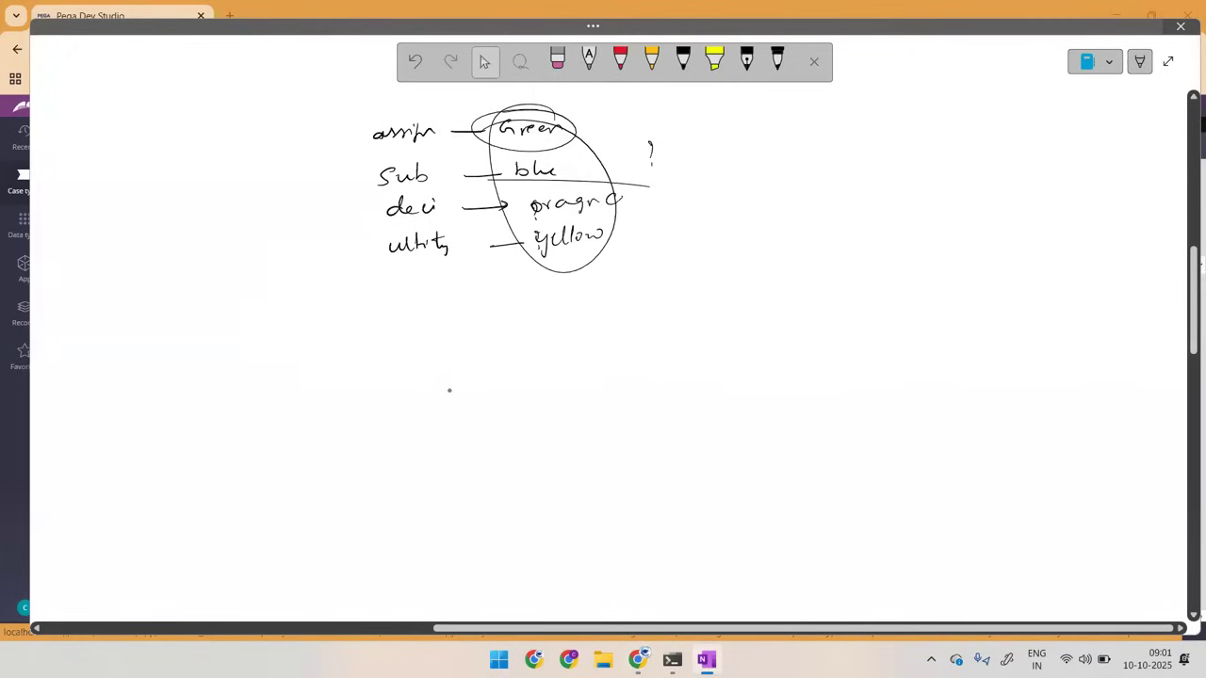
left_click(682, 60)
mouse_move(431, 209)
left_mouse_down()
mouse_move(478, 196)
mouse_move(368, 186)
left_mouse_up()
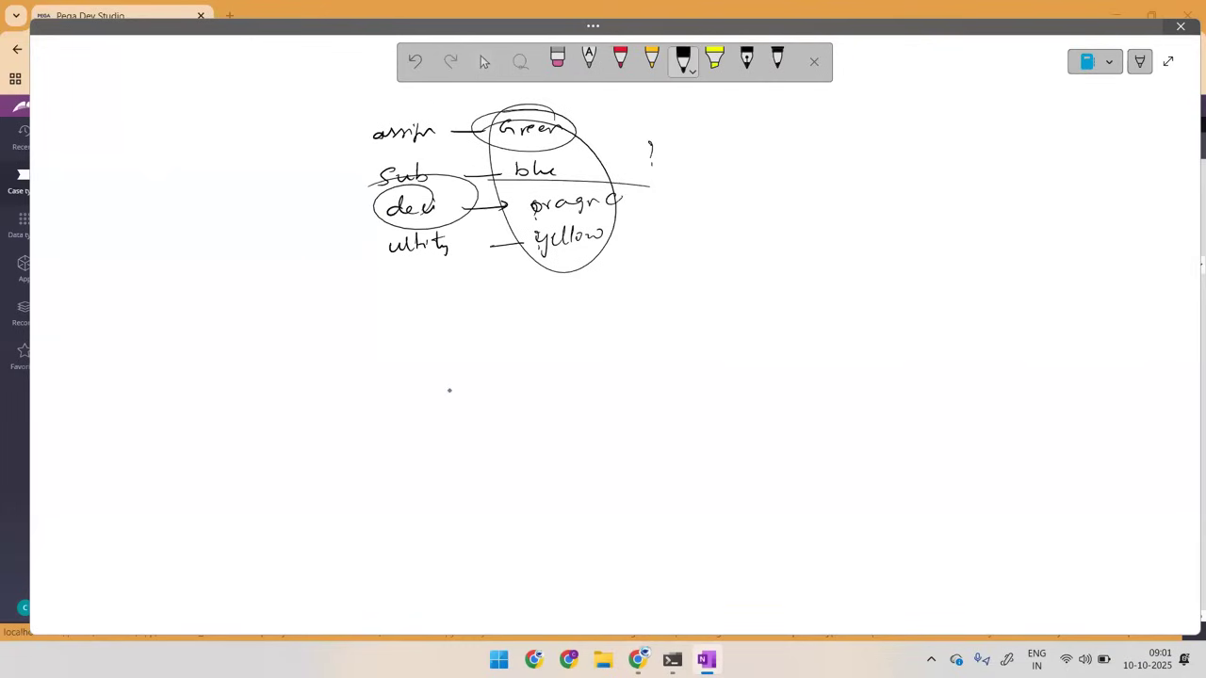
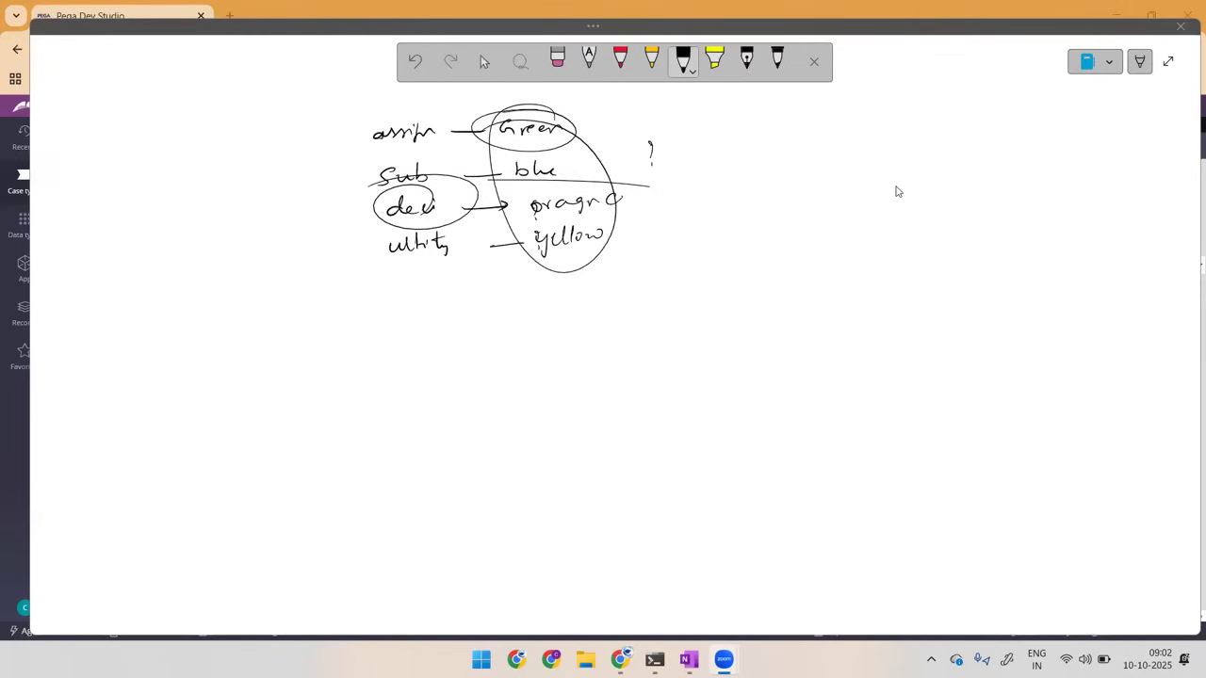
Step: Handwrite in black pen a circled, underlined character with a circled citi beneath it, plus a double-underlined H.C further right of the colour notes
key("Escape")
left_click(496, 377)
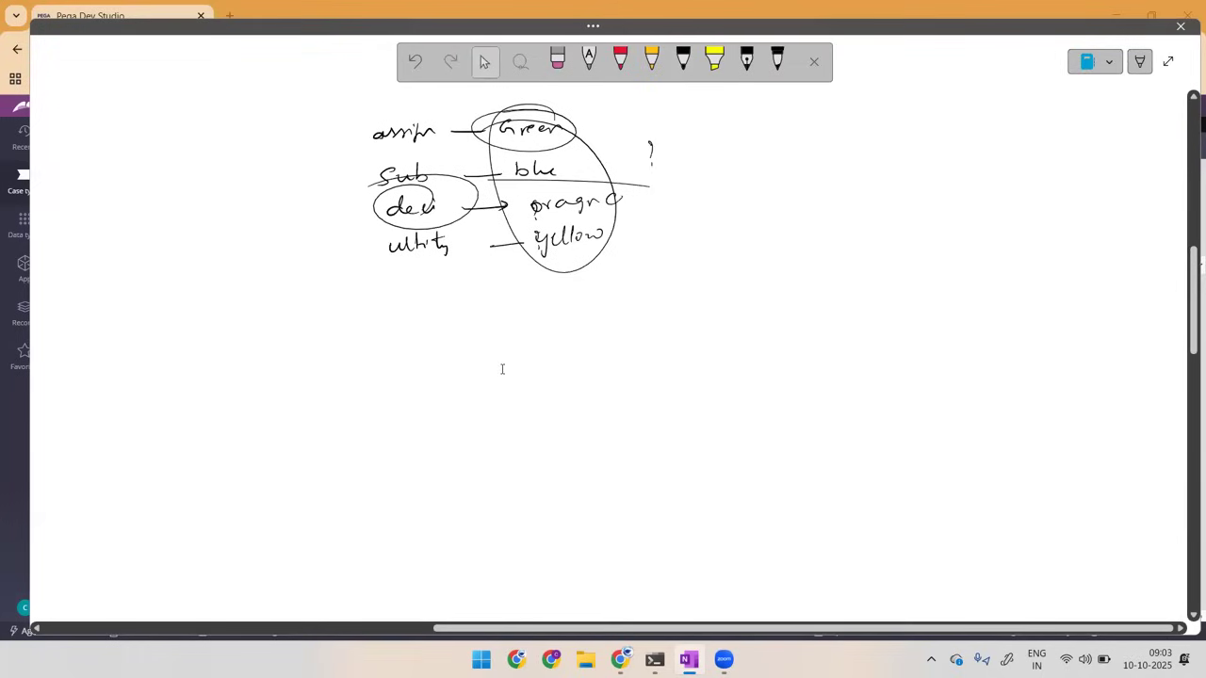
left_click(501, 369)
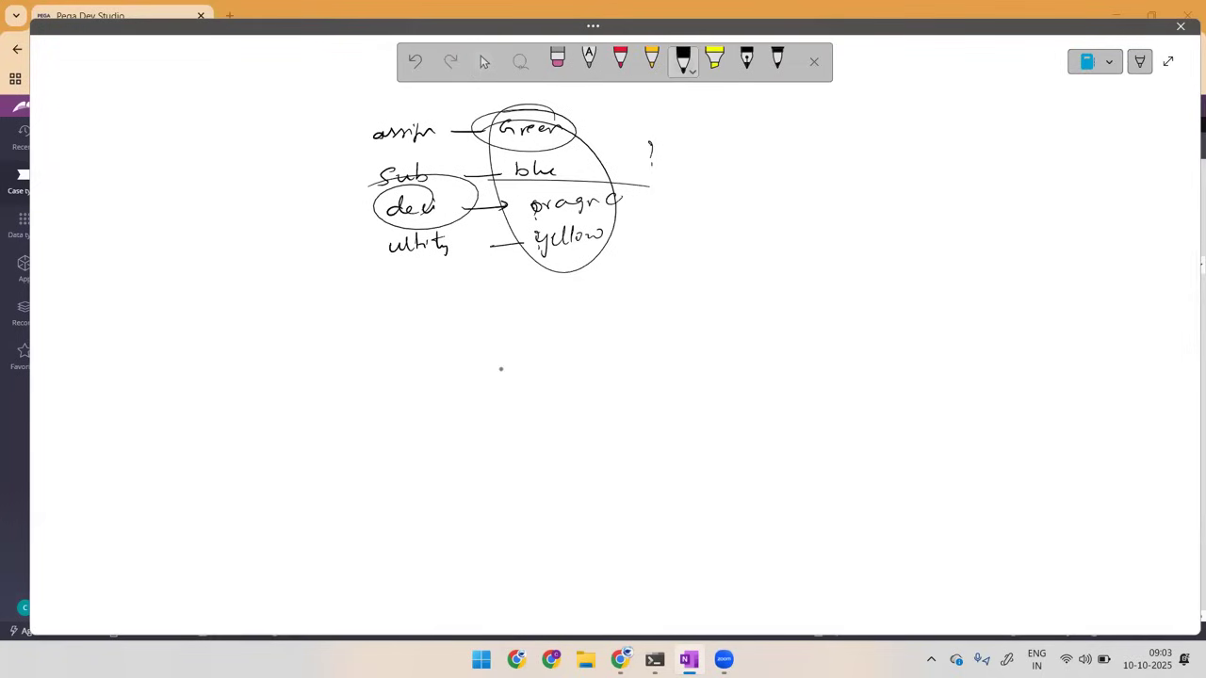
left_click_drag(765, 141, 806, 155)
mouse_move(950, 145)
left_mouse_down()
mouse_move(953, 134)
mouse_move(986, 147)
left_mouse_up()
left_click(967, 140)
mouse_move(967, 156)
left_mouse_down()
mouse_move(992, 153)
mouse_move(985, 159)
left_mouse_up()
mouse_move(819, 113)
left_mouse_down()
mouse_move(854, 144)
mouse_move(780, 122)
left_mouse_up()
mouse_move(739, 179)
left_mouse_down()
mouse_move(760, 181)
mouse_move(765, 159)
mouse_move(787, 173)
left_mouse_up()
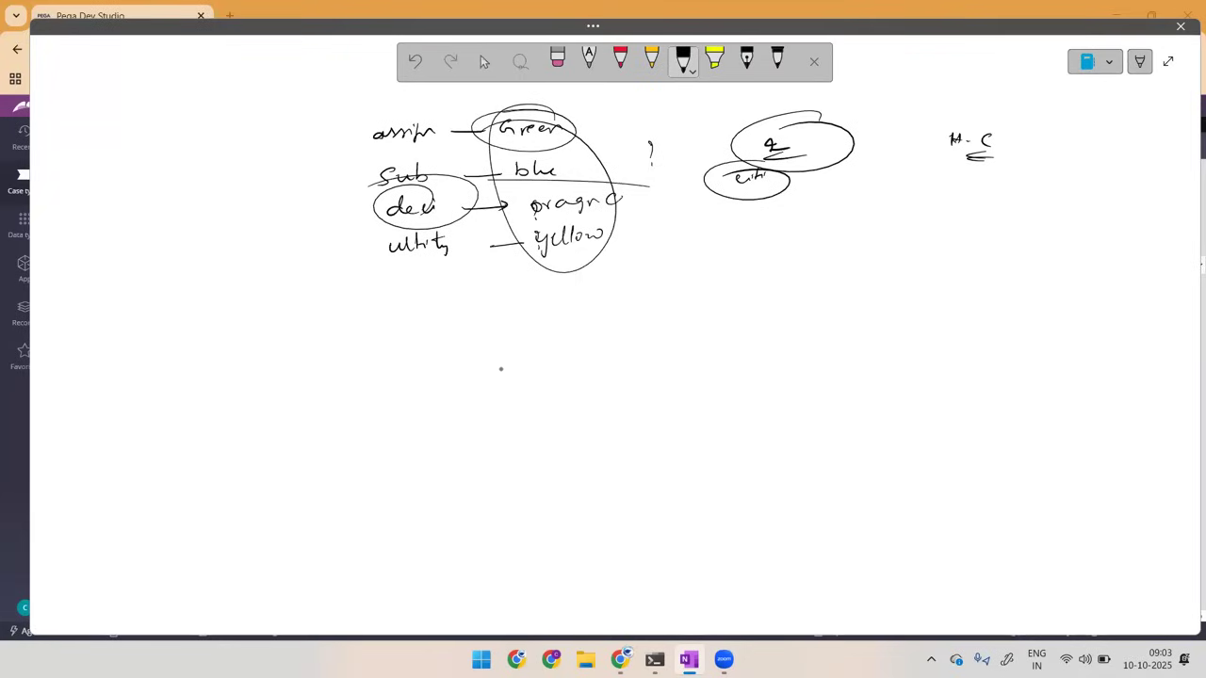
Step: Draw a question mark beside the circled citi and another beneath H.C, and stop inking
left_click_drag(800, 178, 801, 222)
left_click_drag(966, 194, 955, 221)
left_click(484, 61)
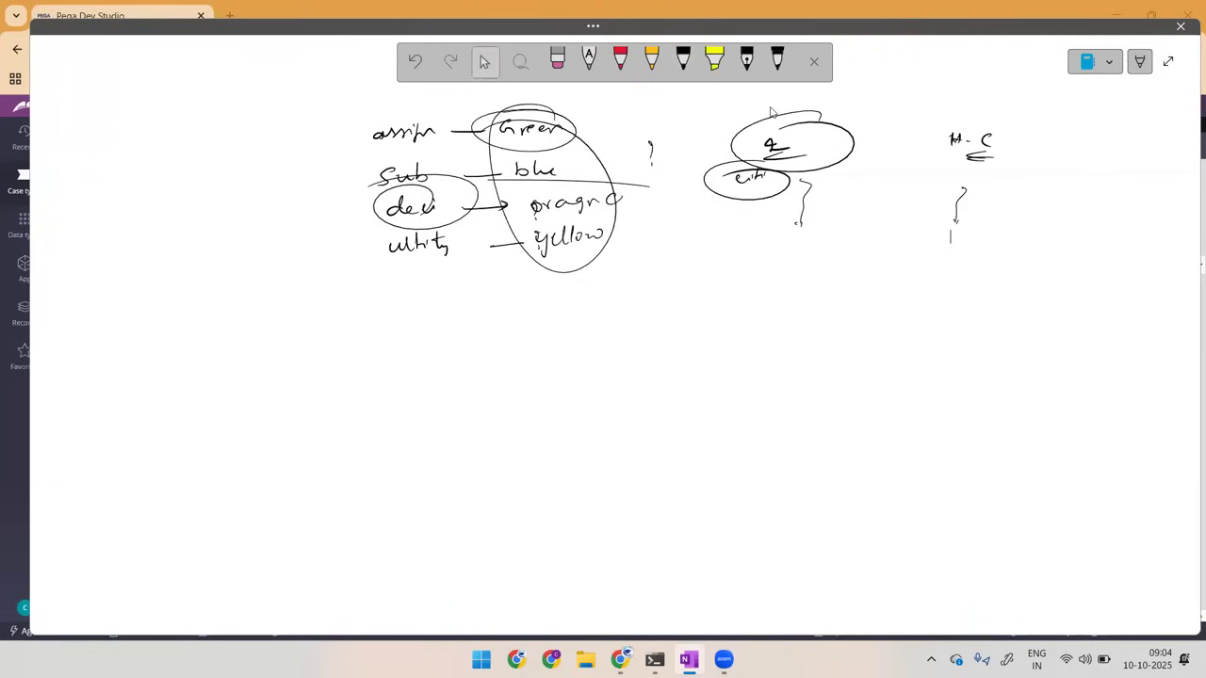
left_click(862, 585)
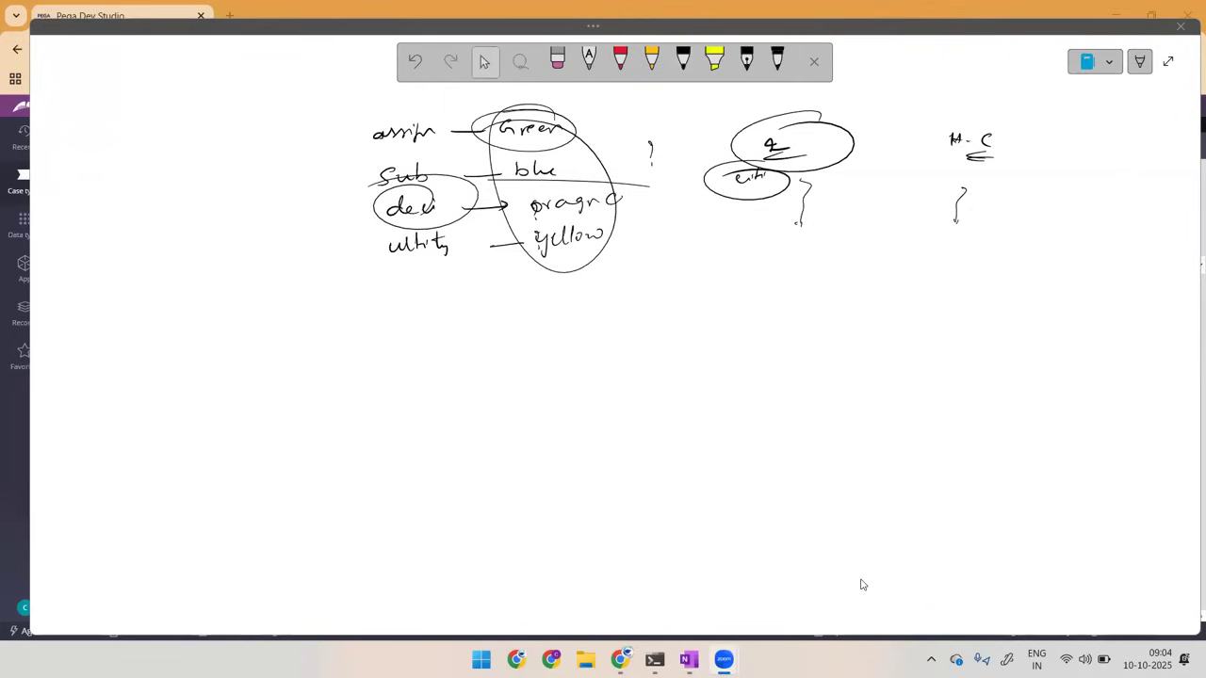